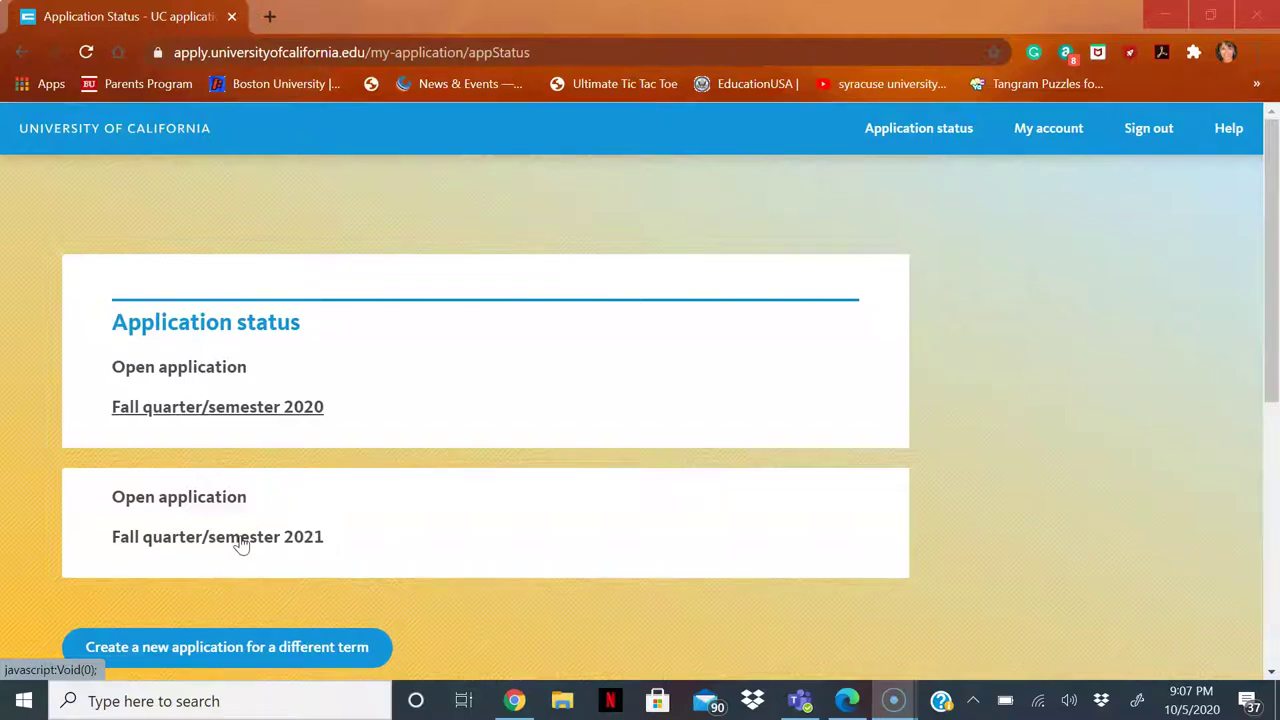
- Open the Fall quarter/semester 2021 application's Review & submit page
{"action": "left_click", "coordinate": [242, 544]}
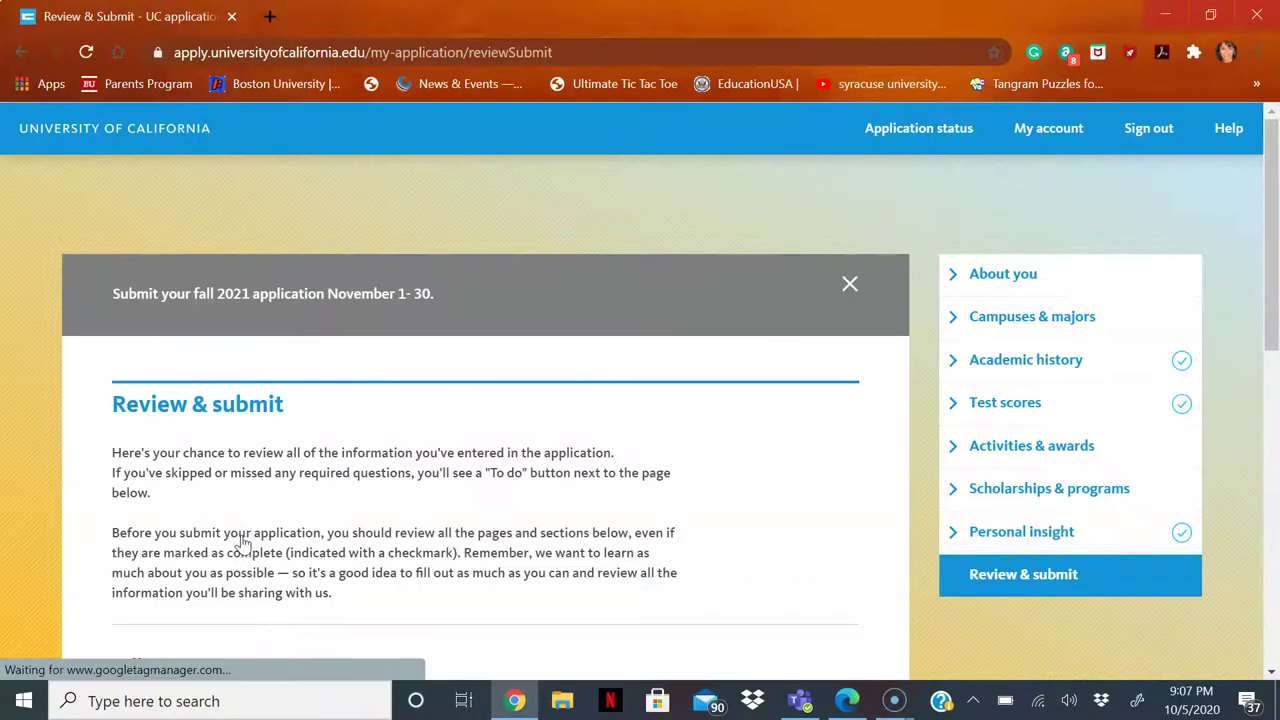
{"action": "scroll", "coordinate": [242, 542], "scroll_direction": "down", "scroll_amount": 1}
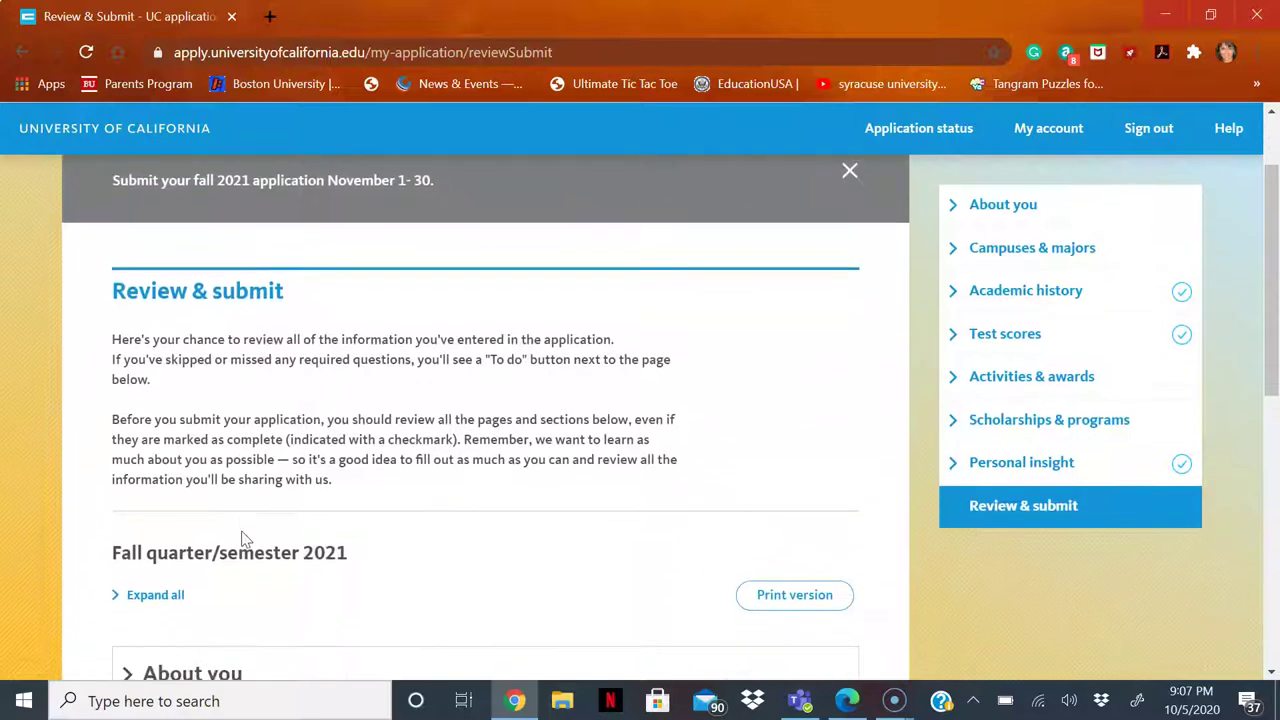
{"action": "scroll", "coordinate": [242, 540], "scroll_direction": "down", "scroll_amount": 1}
- Expand About you and read through the personal, household and parent information
{"action": "left_click", "coordinate": [126, 555]}
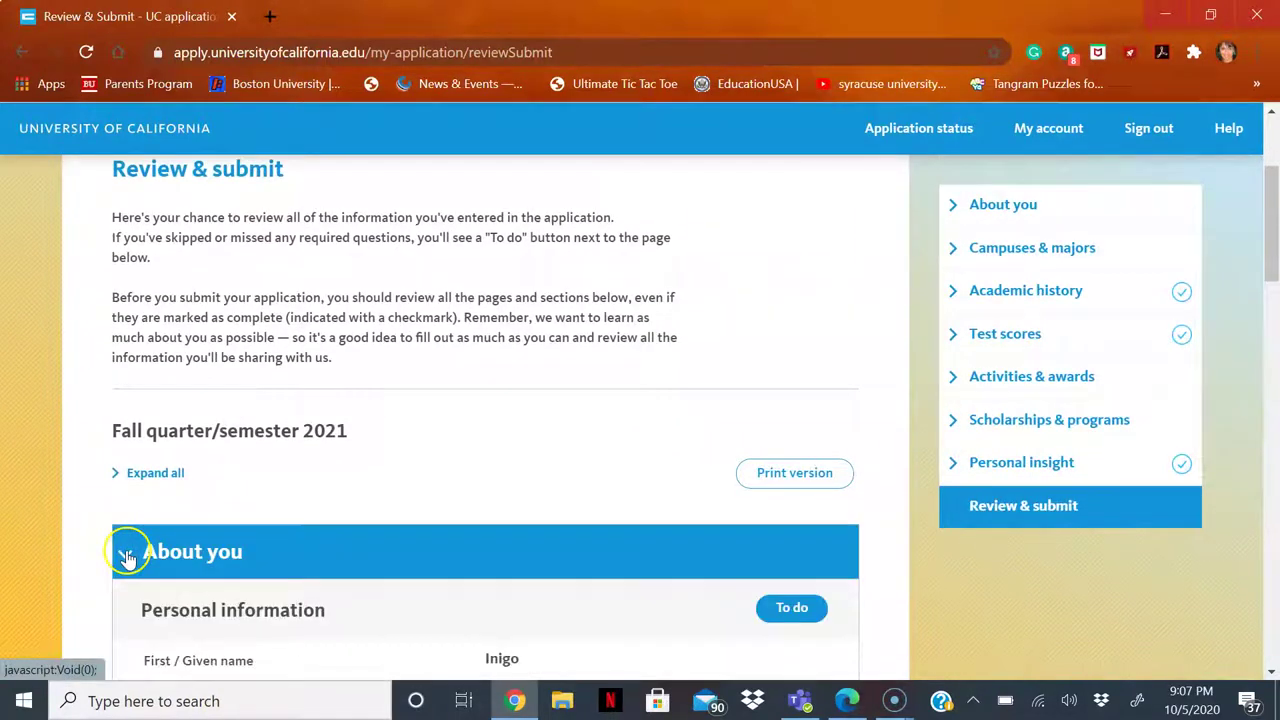
{"action": "scroll", "coordinate": [226, 585], "scroll_direction": "down", "scroll_amount": 2}
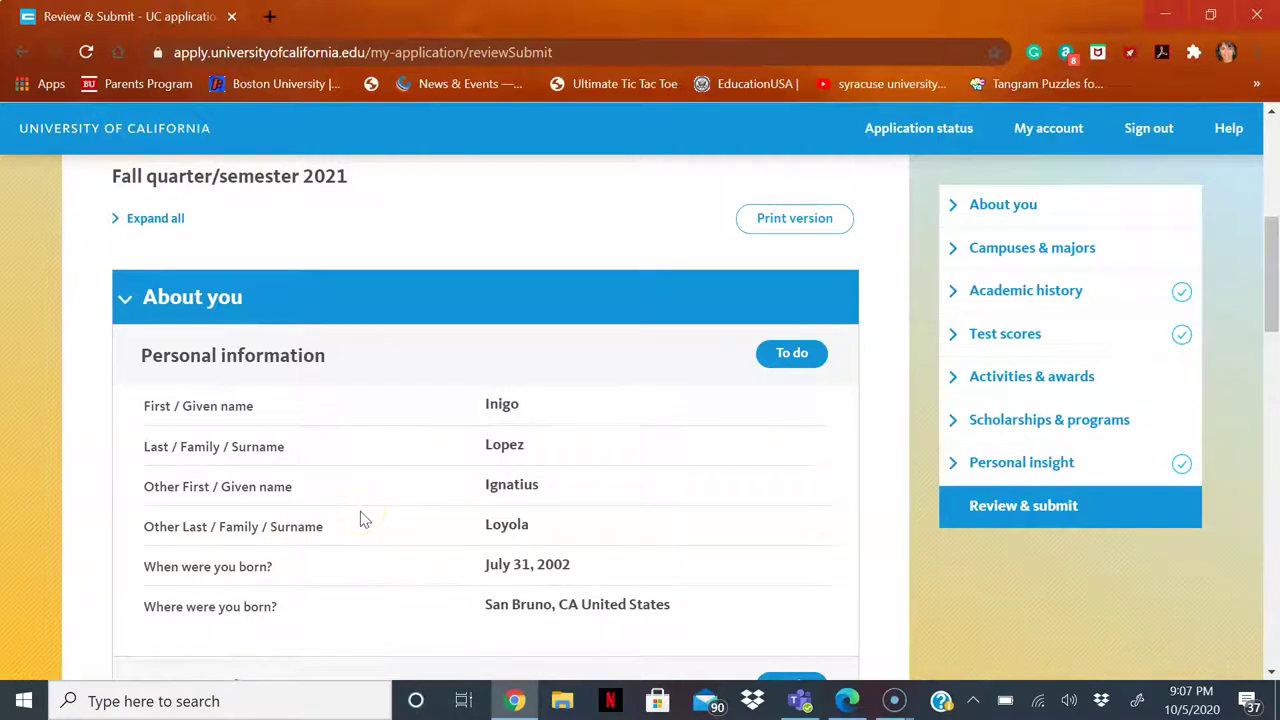
{"action": "scroll", "coordinate": [363, 519], "scroll_direction": "down", "scroll_amount": 1}
{"action": "scroll", "coordinate": [363, 519], "scroll_direction": "down", "scroll_amount": 3}
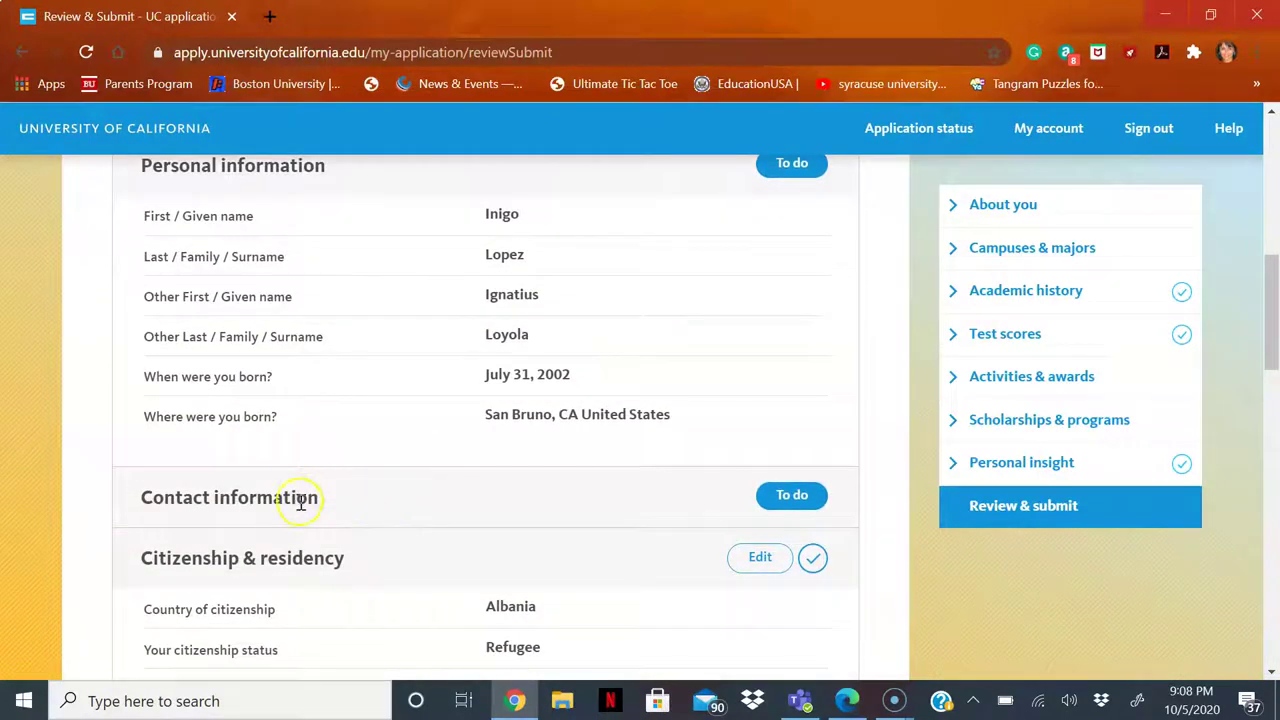
{"action": "scroll", "coordinate": [324, 546], "scroll_direction": "down", "scroll_amount": 2}
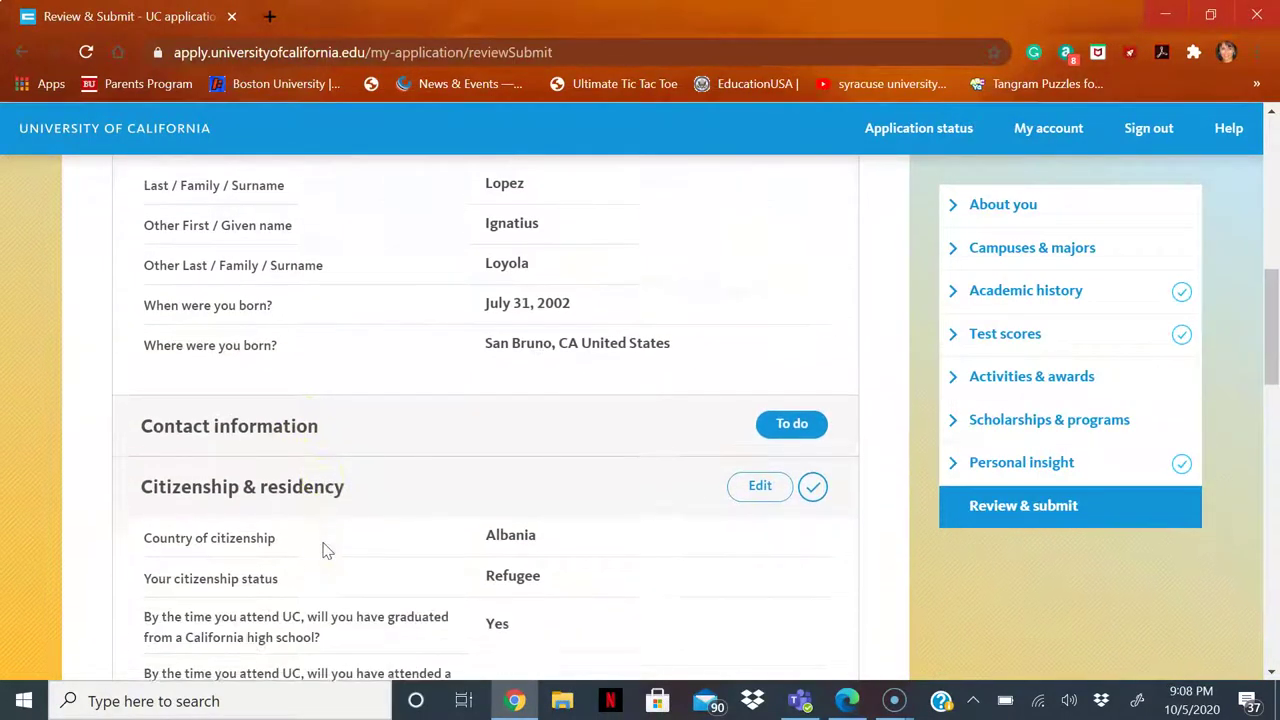
{"action": "scroll", "coordinate": [324, 548], "scroll_direction": "down", "scroll_amount": 1}
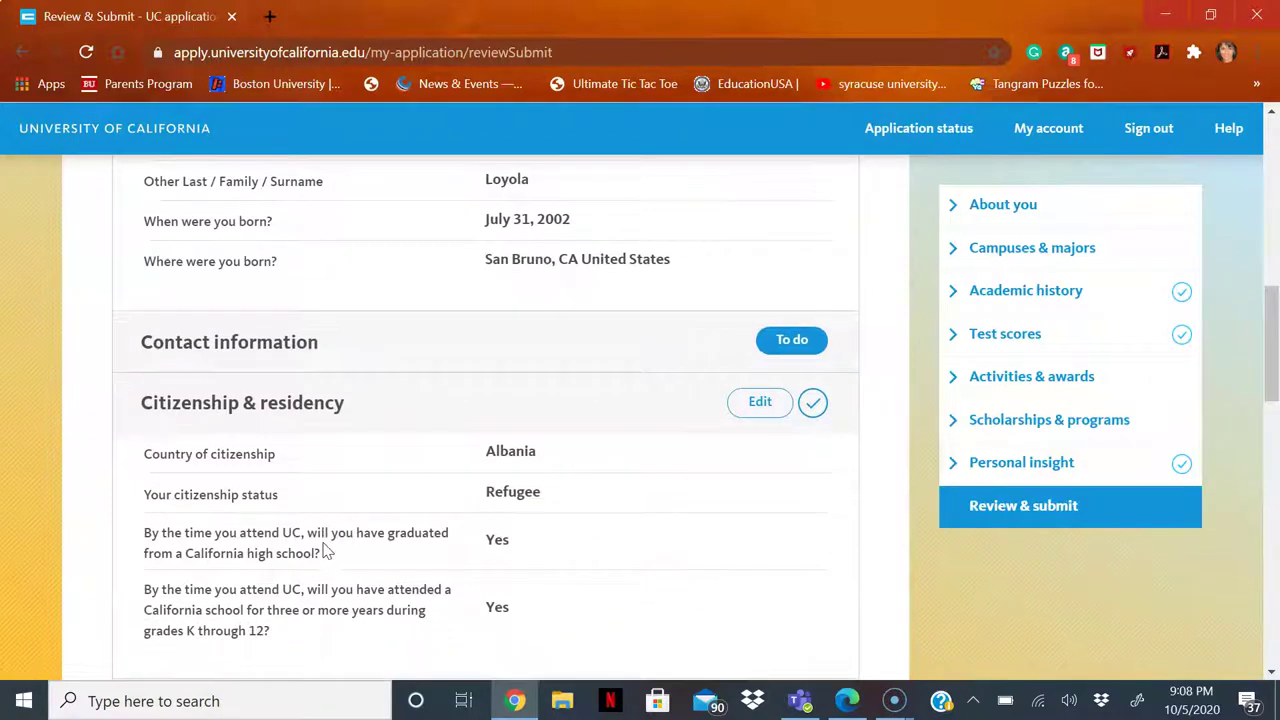
{"action": "scroll", "coordinate": [324, 548], "scroll_direction": "down", "scroll_amount": 1}
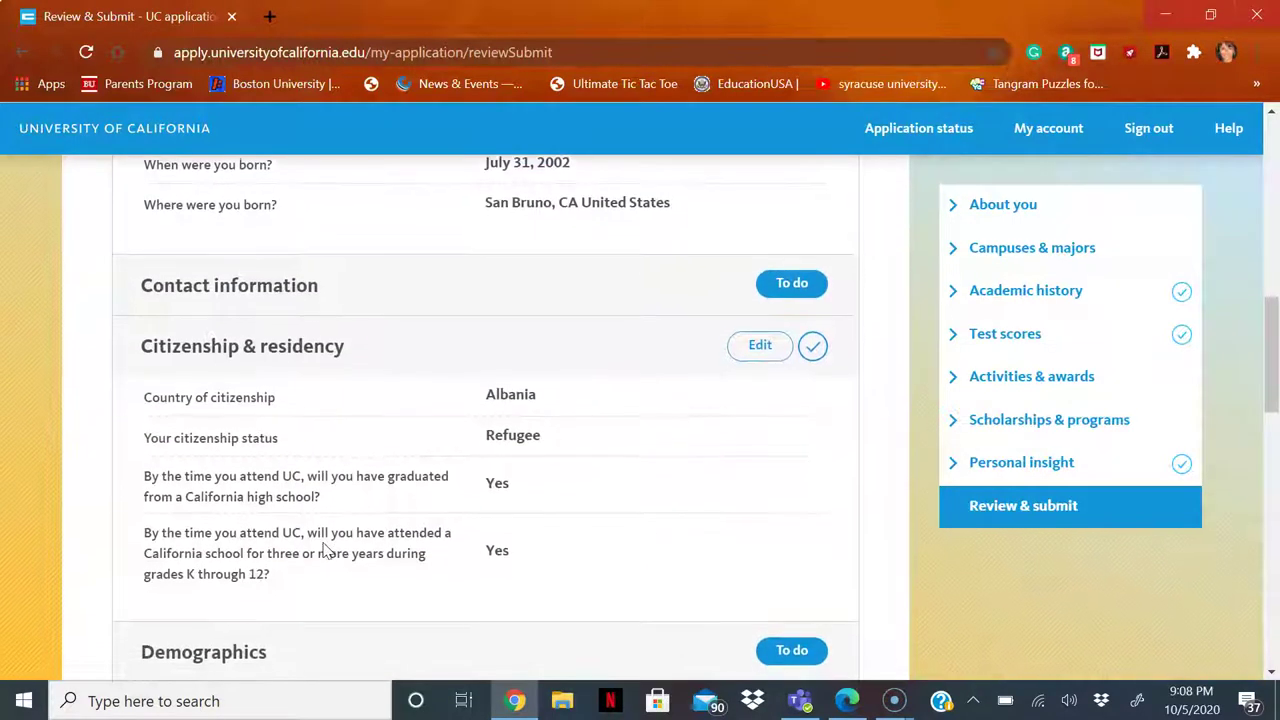
{"action": "scroll", "coordinate": [324, 548], "scroll_direction": "down", "scroll_amount": 1}
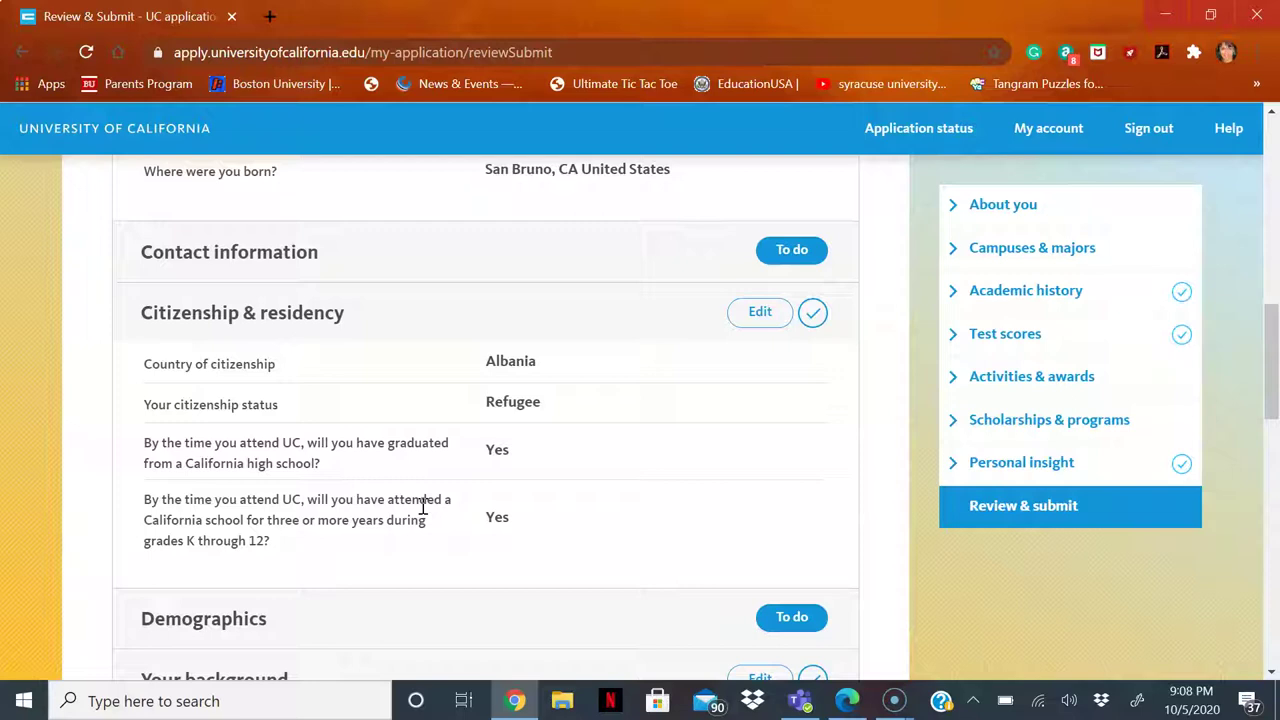
{"action": "scroll", "coordinate": [422, 507], "scroll_direction": "down", "scroll_amount": 2}
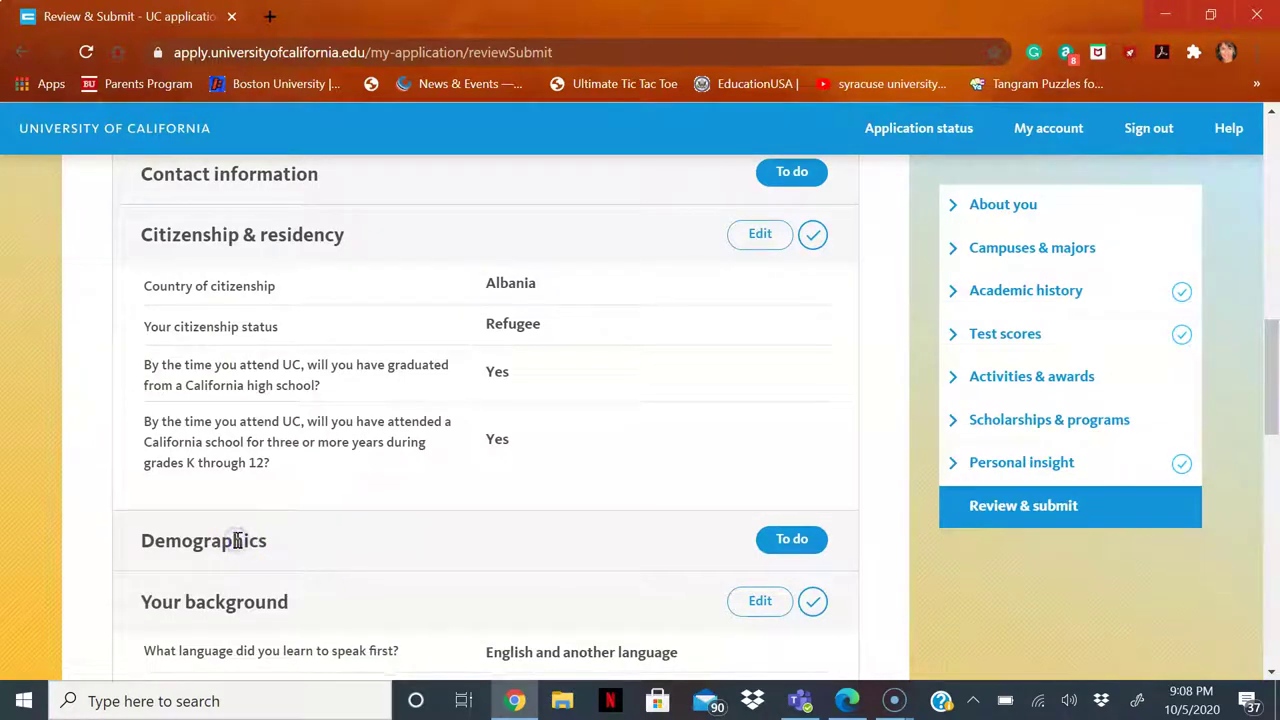
{"action": "scroll", "coordinate": [237, 540], "scroll_direction": "down", "scroll_amount": 1}
{"action": "scroll", "coordinate": [237, 540], "scroll_direction": "down", "scroll_amount": 2}
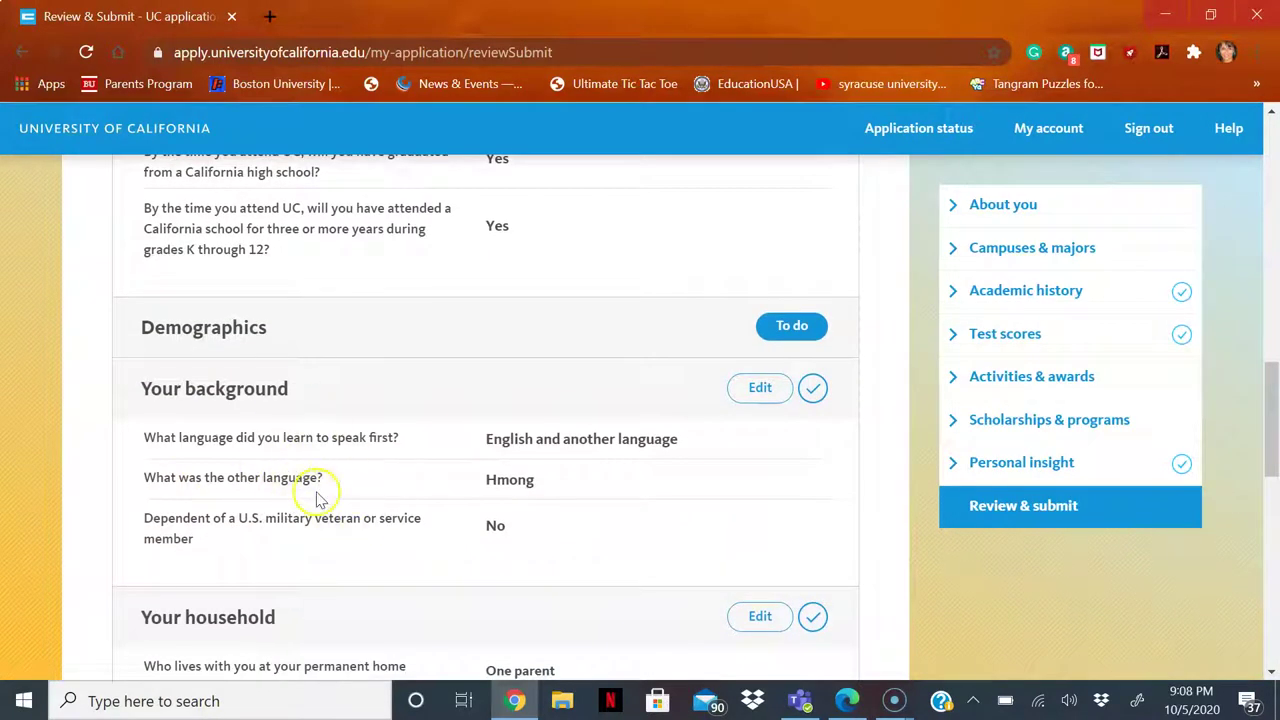
{"action": "scroll", "coordinate": [318, 497], "scroll_direction": "down", "scroll_amount": 3}
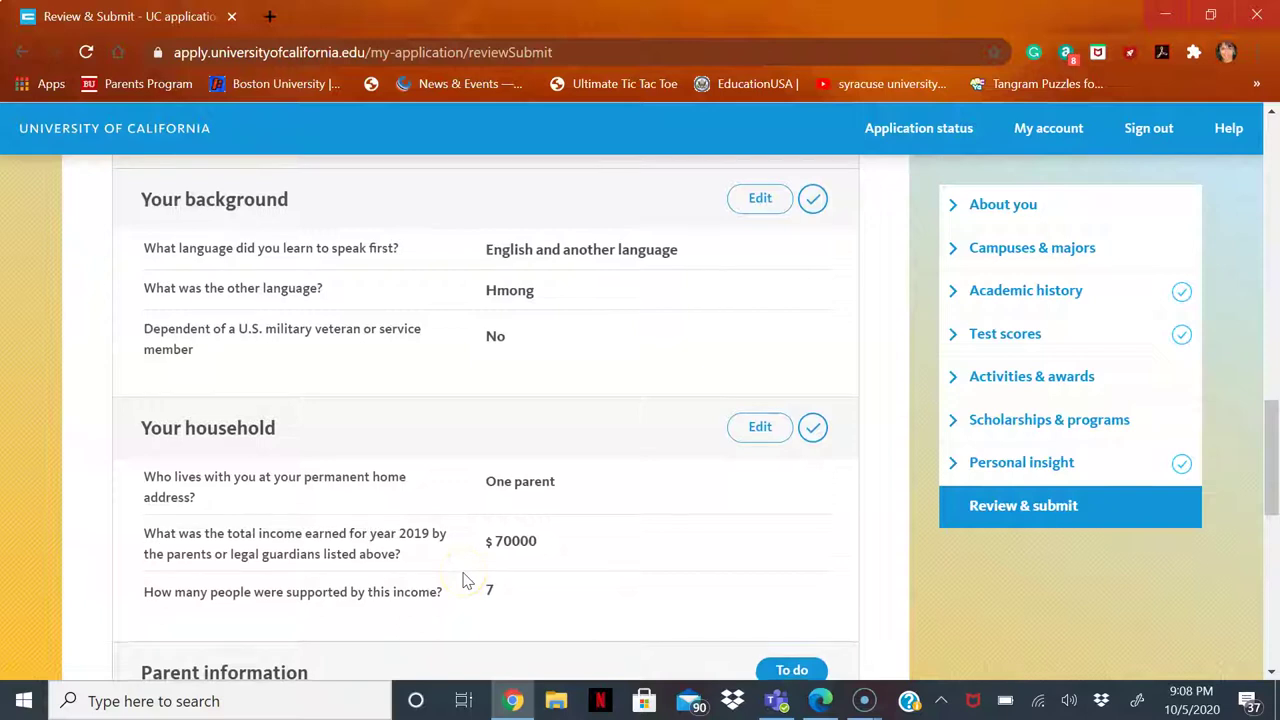
{"action": "scroll", "coordinate": [463, 580], "scroll_direction": "down", "scroll_amount": 1}
{"action": "scroll", "coordinate": [463, 580], "scroll_direction": "down", "scroll_amount": 1}
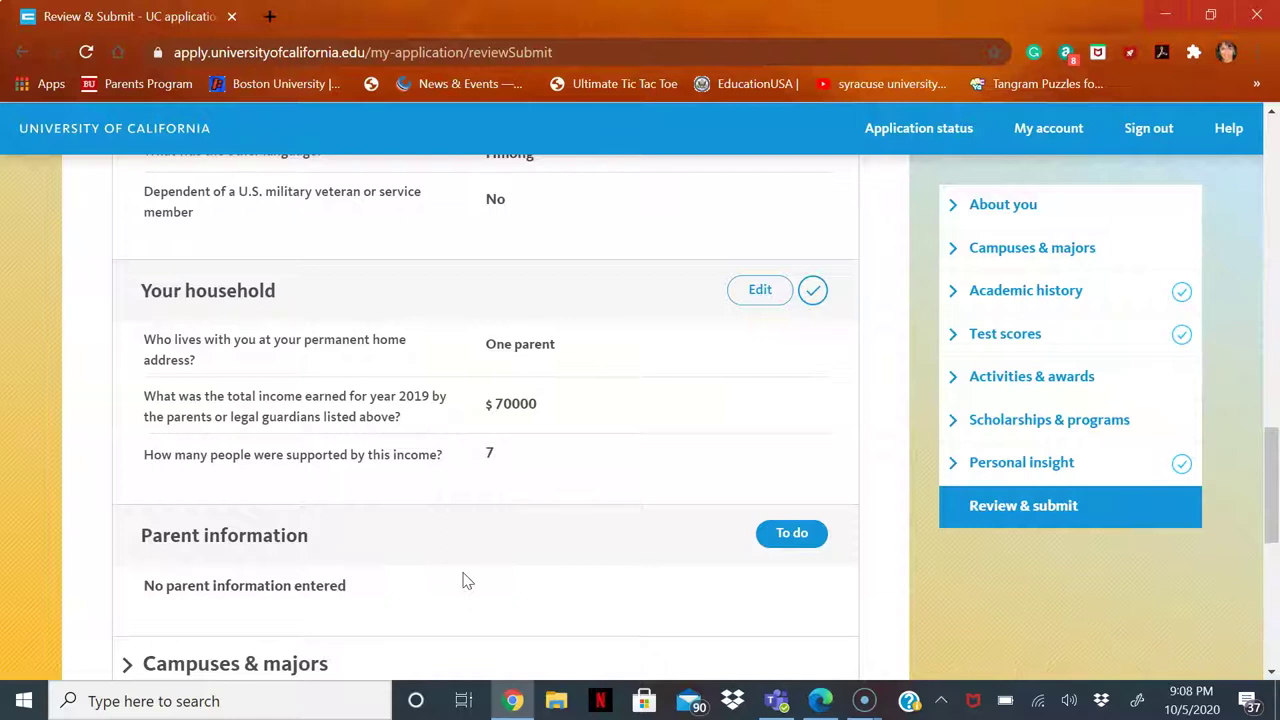
{"action": "scroll", "coordinate": [463, 580], "scroll_direction": "down", "scroll_amount": 1}
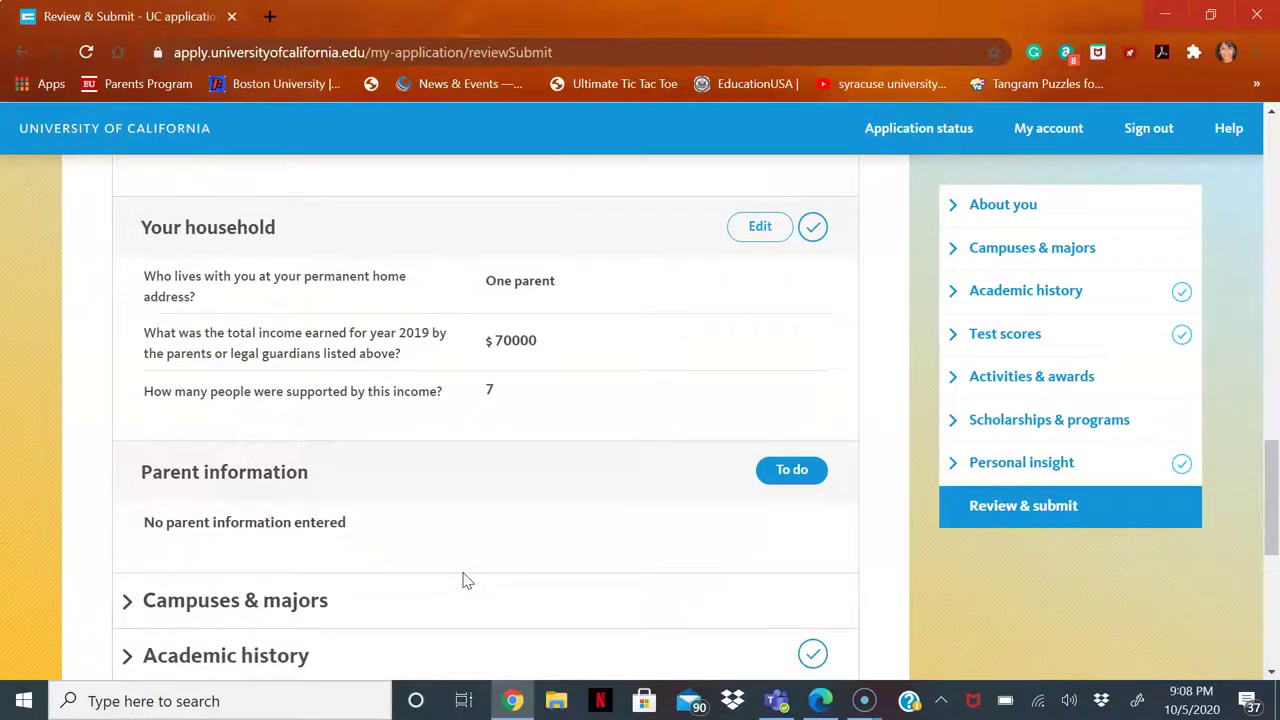
{"action": "scroll", "coordinate": [463, 580], "scroll_direction": "down", "scroll_amount": 1}
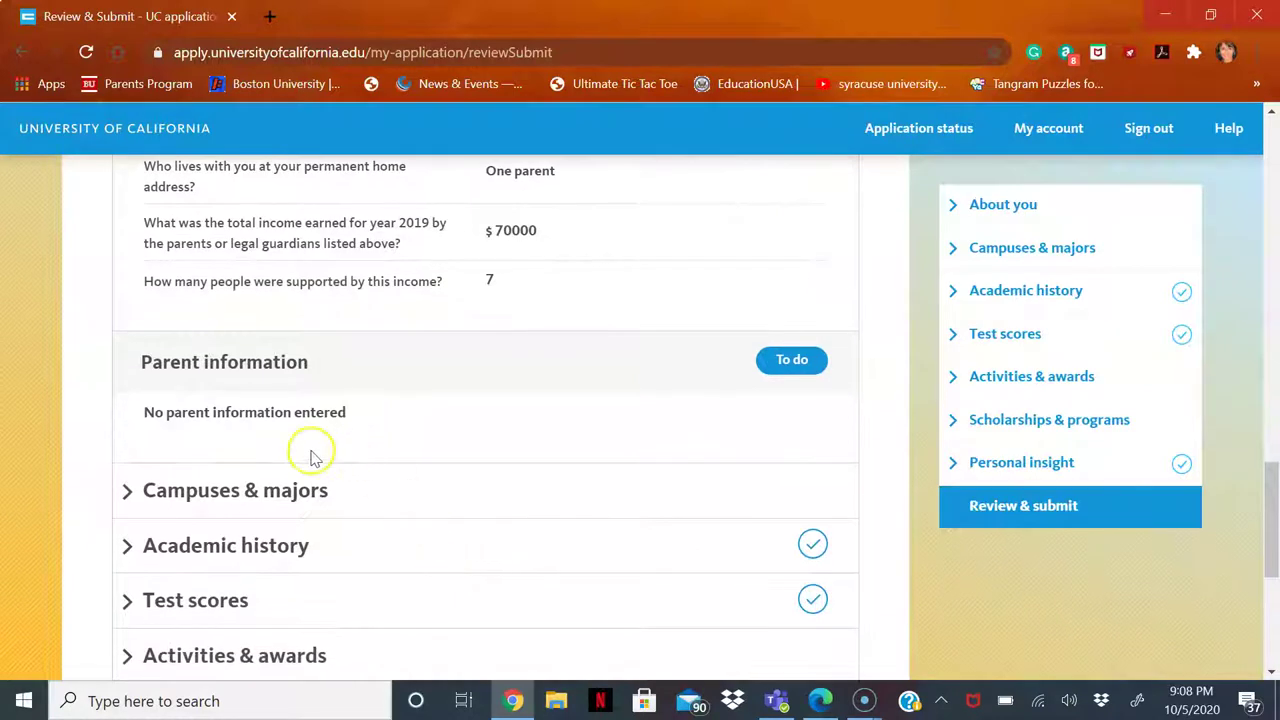
- Show Campuses & majors with level, term, and UC Berkeley, Irvine, Merced and Santa Cruz ($280)
{"action": "left_click", "coordinate": [131, 492]}
{"action": "scroll", "coordinate": [131, 490], "scroll_direction": "down", "scroll_amount": 1}
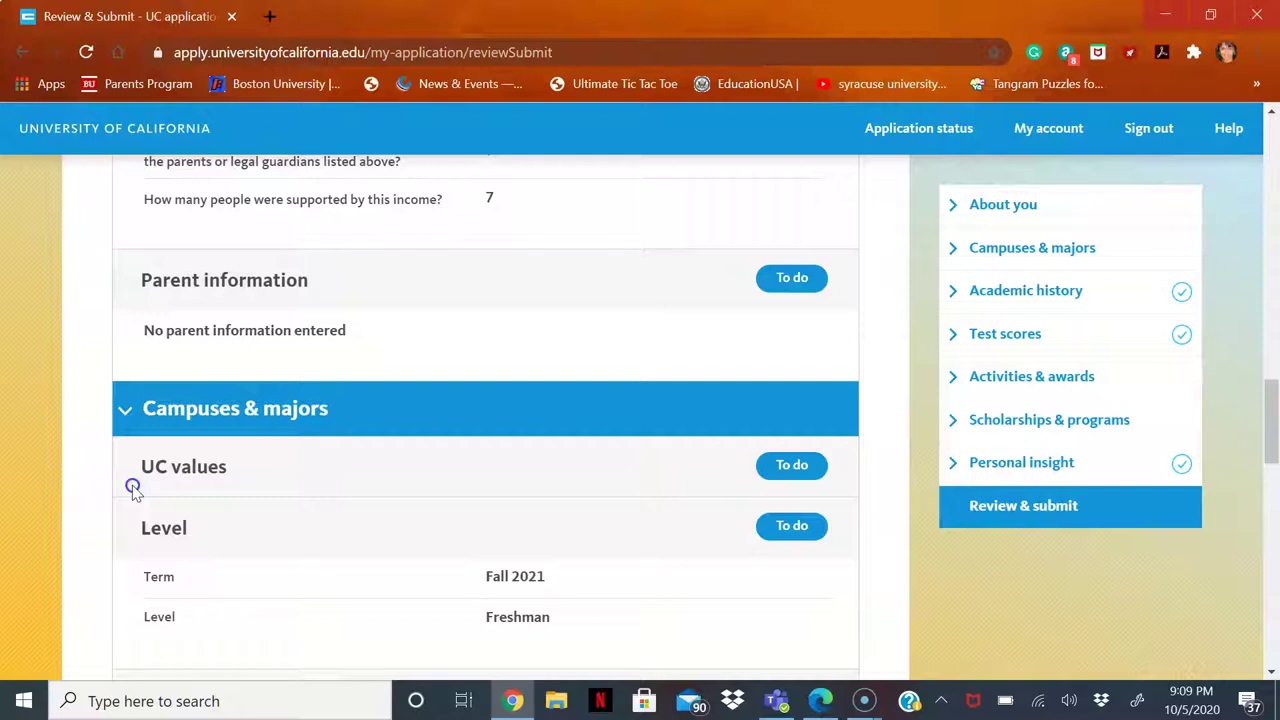
{"action": "scroll", "coordinate": [133, 488], "scroll_direction": "down", "scroll_amount": 2}
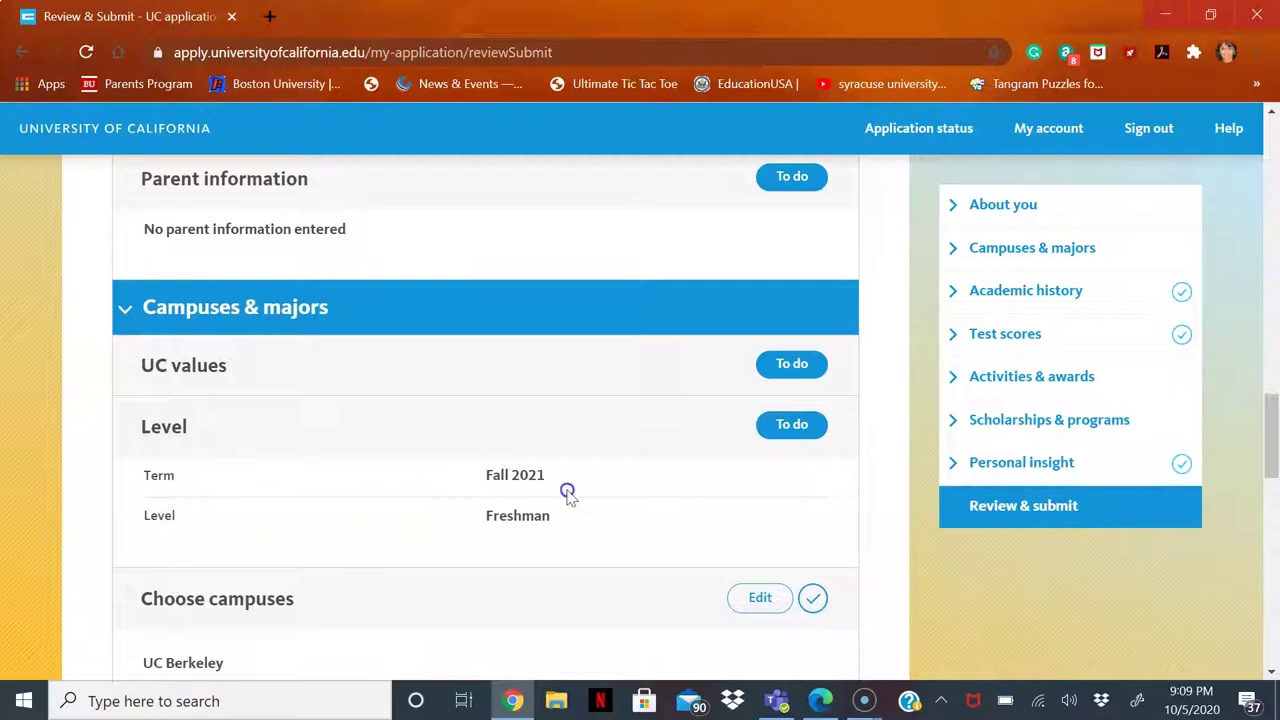
{"action": "scroll", "coordinate": [547, 528], "scroll_direction": "down", "scroll_amount": 3}
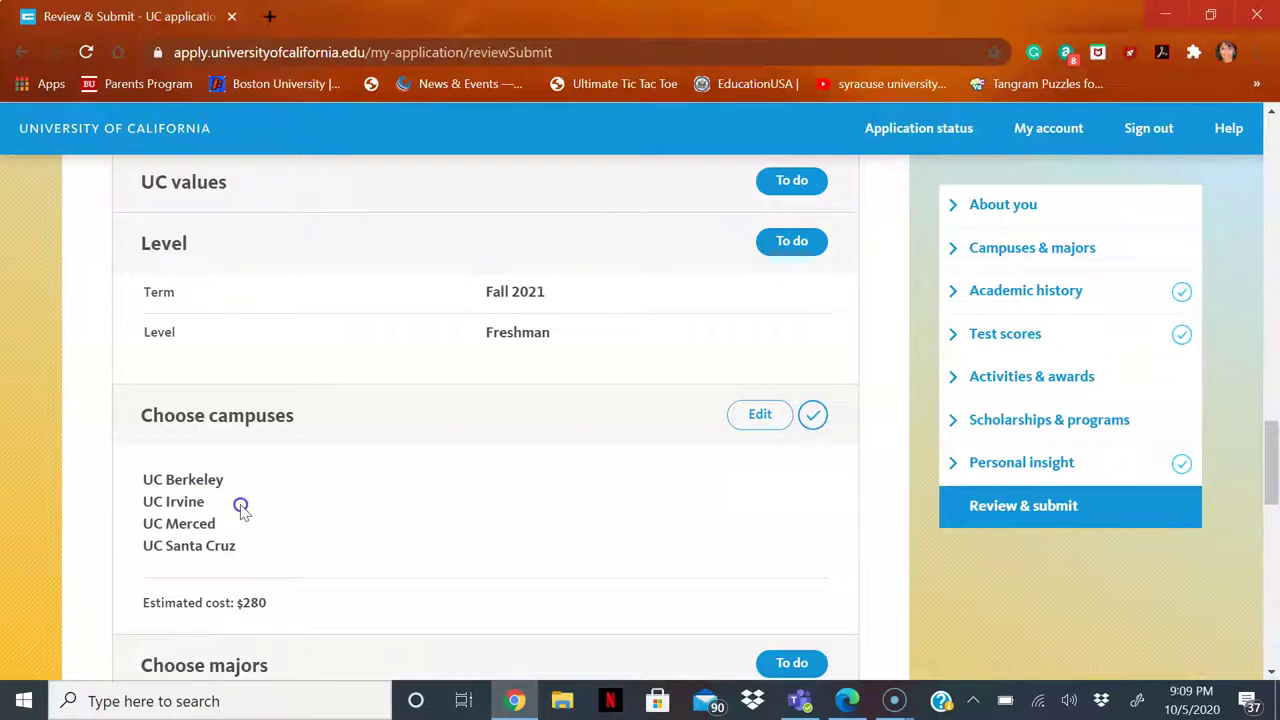
{"action": "scroll", "coordinate": [241, 510], "scroll_direction": "down", "scroll_amount": 1}
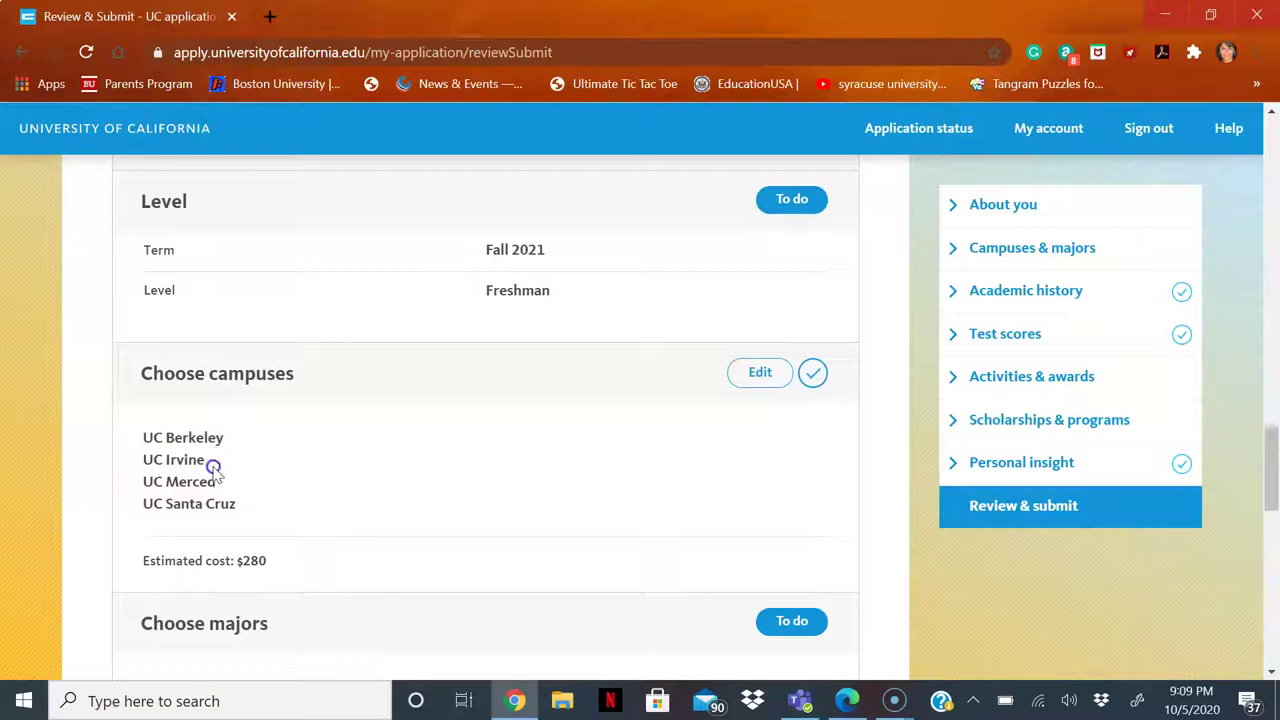
{"action": "scroll", "coordinate": [225, 494], "scroll_direction": "down", "scroll_amount": 1}
{"action": "scroll", "coordinate": [225, 494], "scroll_direction": "down", "scroll_amount": 2}
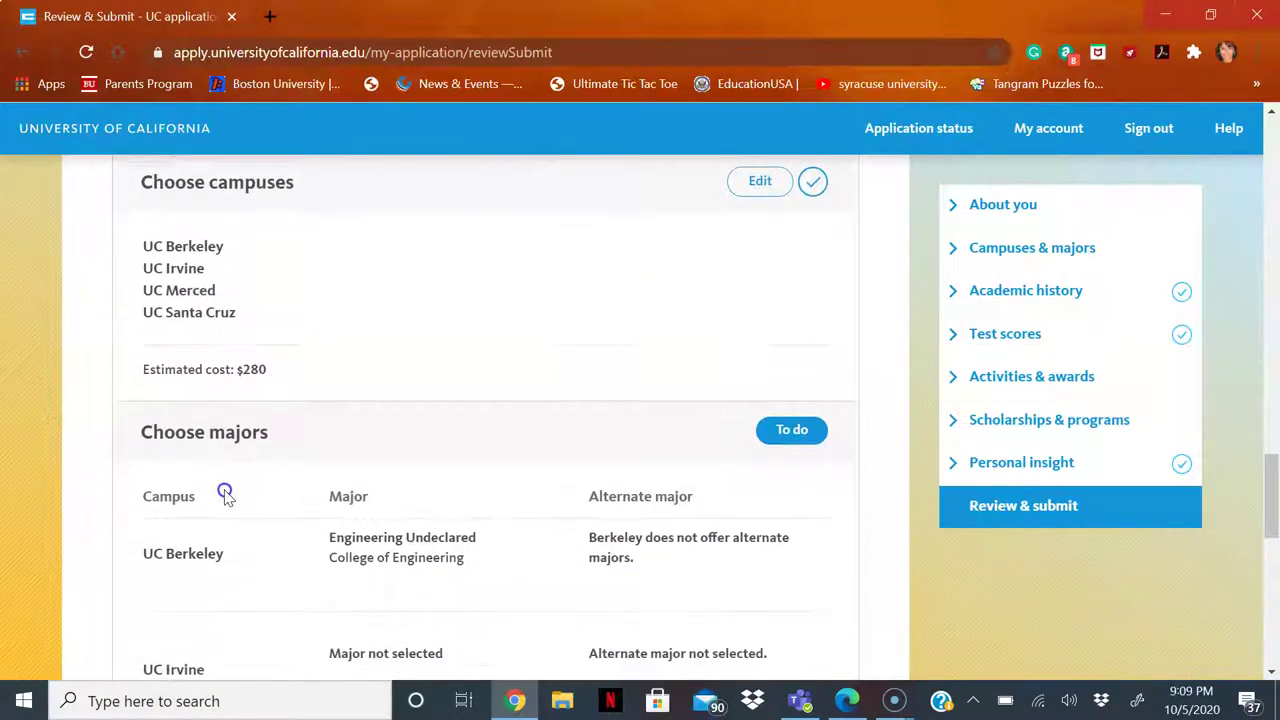
{"action": "scroll", "coordinate": [225, 494], "scroll_direction": "down", "scroll_amount": 1}
{"action": "scroll", "coordinate": [225, 494], "scroll_direction": "down", "scroll_amount": 1}
{"action": "scroll", "coordinate": [225, 494], "scroll_direction": "down", "scroll_amount": 1}
{"action": "scroll", "coordinate": [225, 494], "scroll_direction": "down", "scroll_amount": 1}
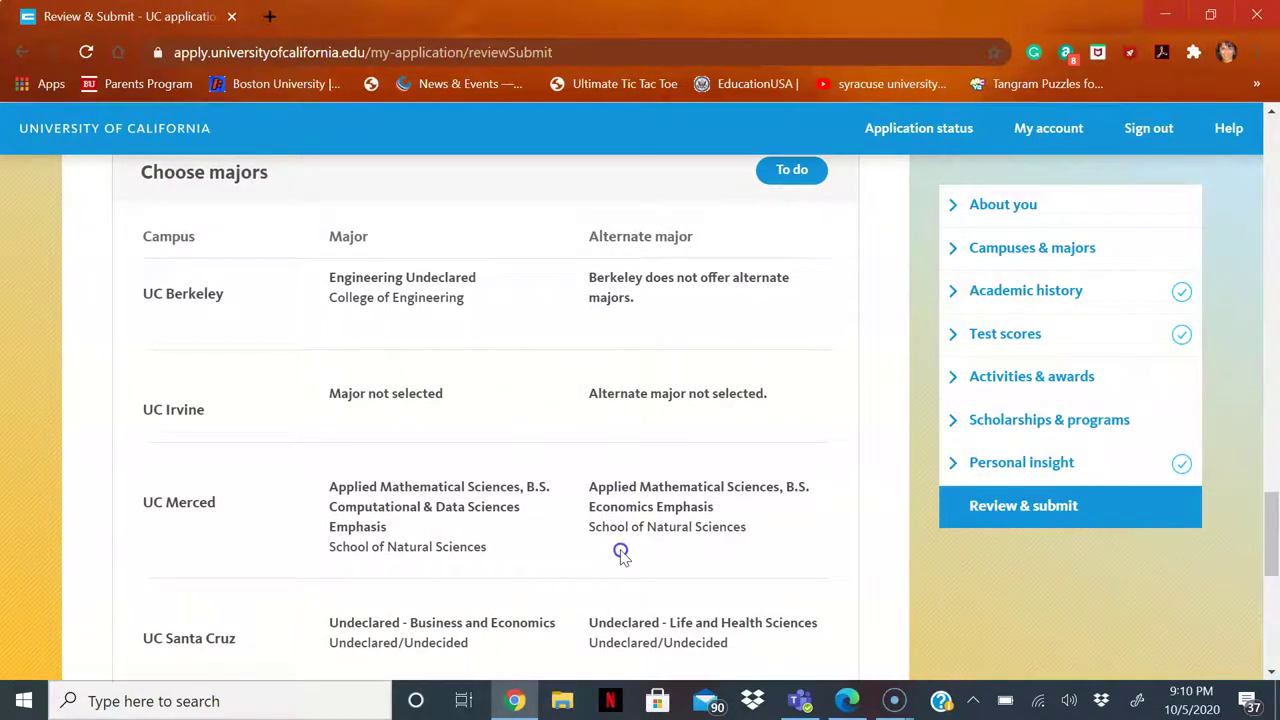
{"action": "scroll", "coordinate": [620, 553], "scroll_direction": "down", "scroll_amount": 1}
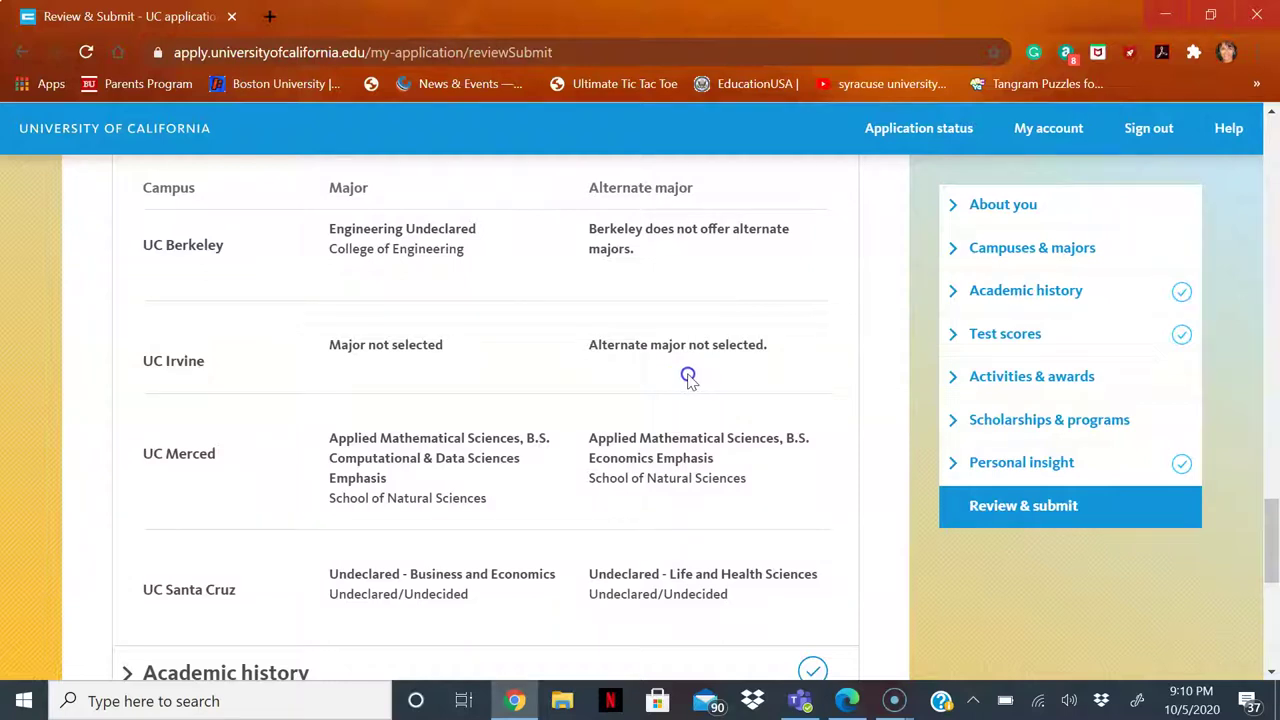
{"action": "scroll", "coordinate": [662, 452], "scroll_direction": "down", "scroll_amount": 1}
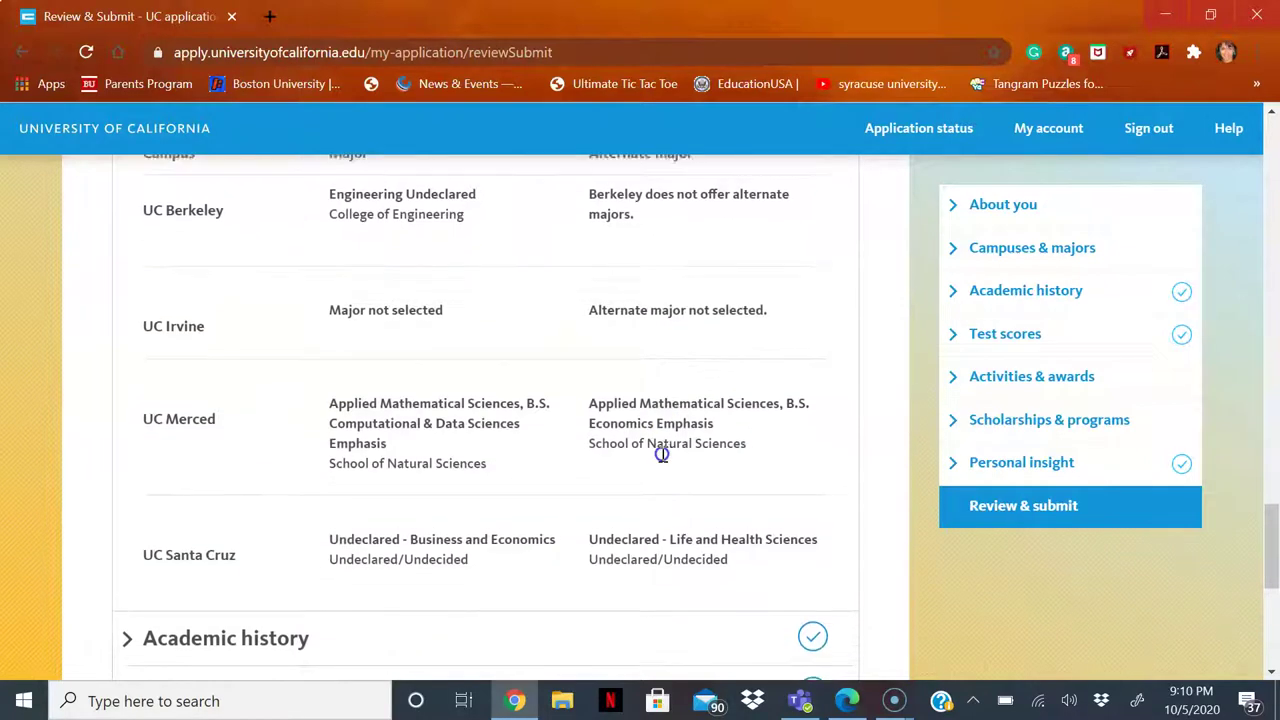
{"action": "scroll", "coordinate": [662, 456], "scroll_direction": "down", "scroll_amount": 1}
{"action": "scroll", "coordinate": [662, 456], "scroll_direction": "up", "scroll_amount": 1}
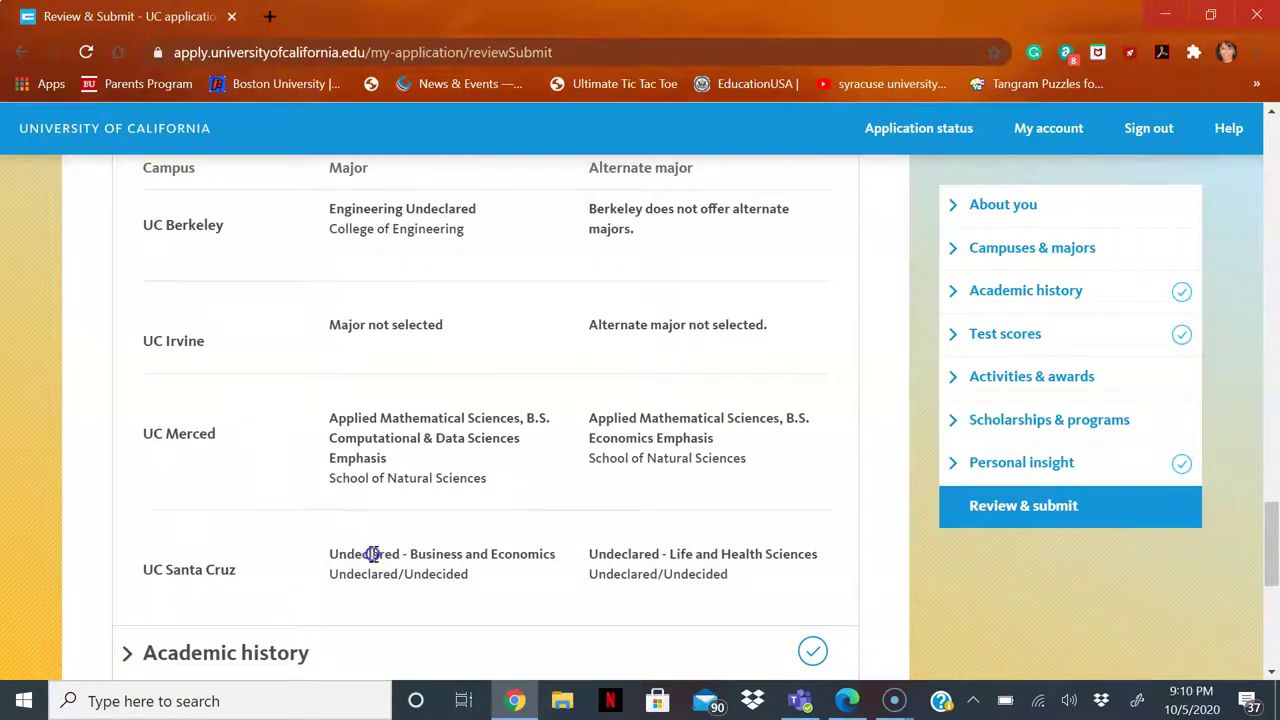
{"action": "scroll", "coordinate": [372, 554], "scroll_direction": "down", "scroll_amount": 1}
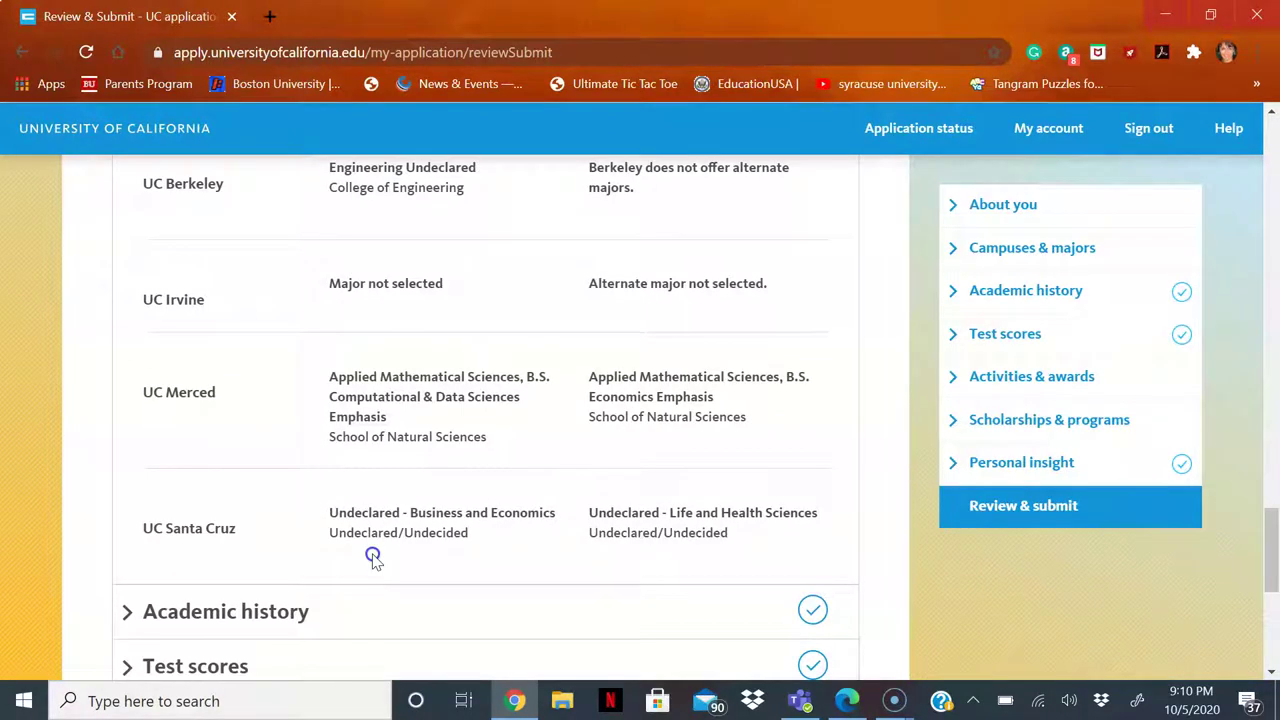
- Expand Academic history down to the 7th & 8th grade and high school entries
{"action": "left_click", "coordinate": [127, 611]}
{"action": "scroll", "coordinate": [130, 617], "scroll_direction": "down", "scroll_amount": 2}
{"action": "scroll", "coordinate": [130, 617], "scroll_direction": "down", "scroll_amount": 3}
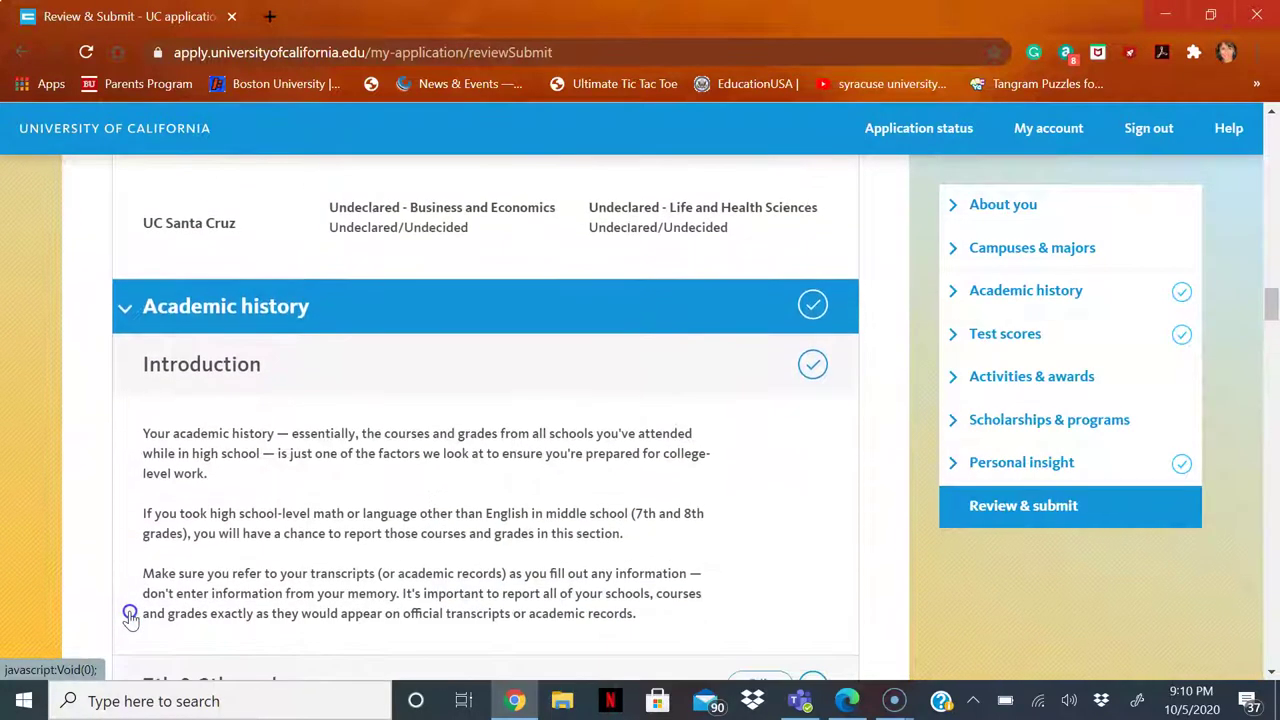
{"action": "scroll", "coordinate": [130, 617], "scroll_direction": "down", "scroll_amount": 1}
{"action": "scroll", "coordinate": [130, 617], "scroll_direction": "down", "scroll_amount": 1}
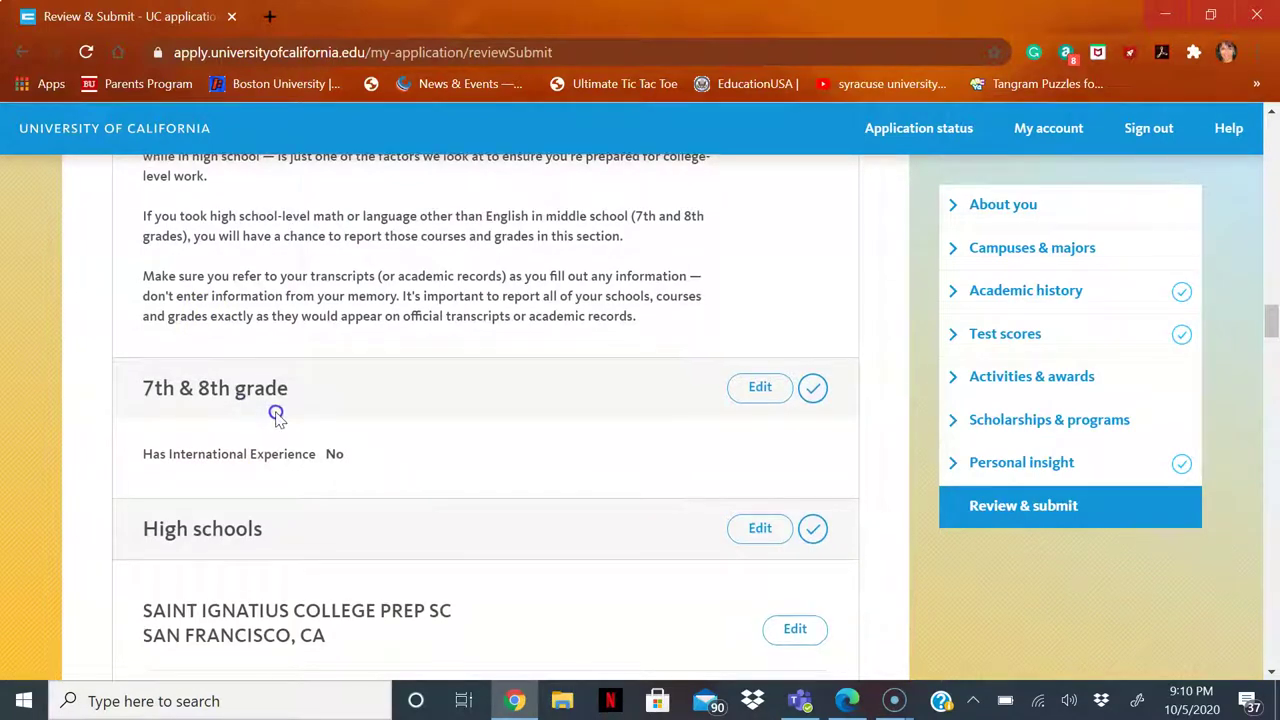
{"action": "scroll", "coordinate": [276, 414], "scroll_direction": "down", "scroll_amount": 1}
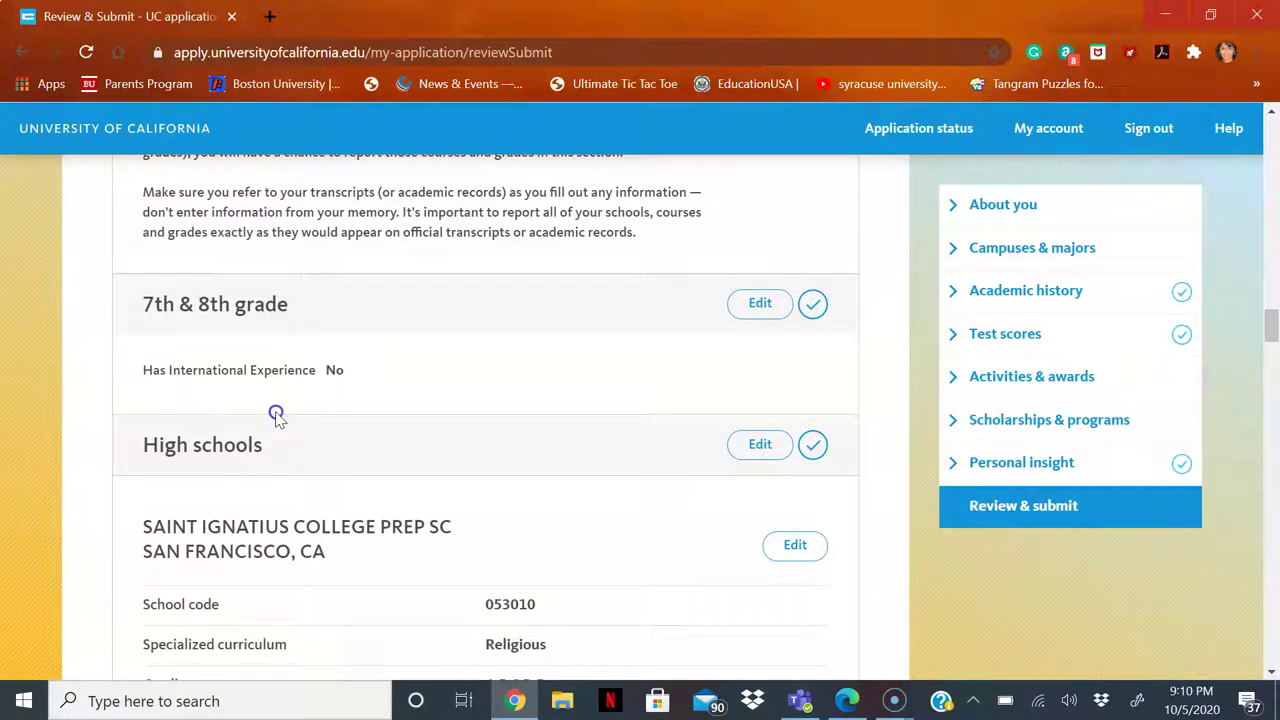
{"action": "scroll", "coordinate": [276, 414], "scroll_direction": "down", "scroll_amount": 1}
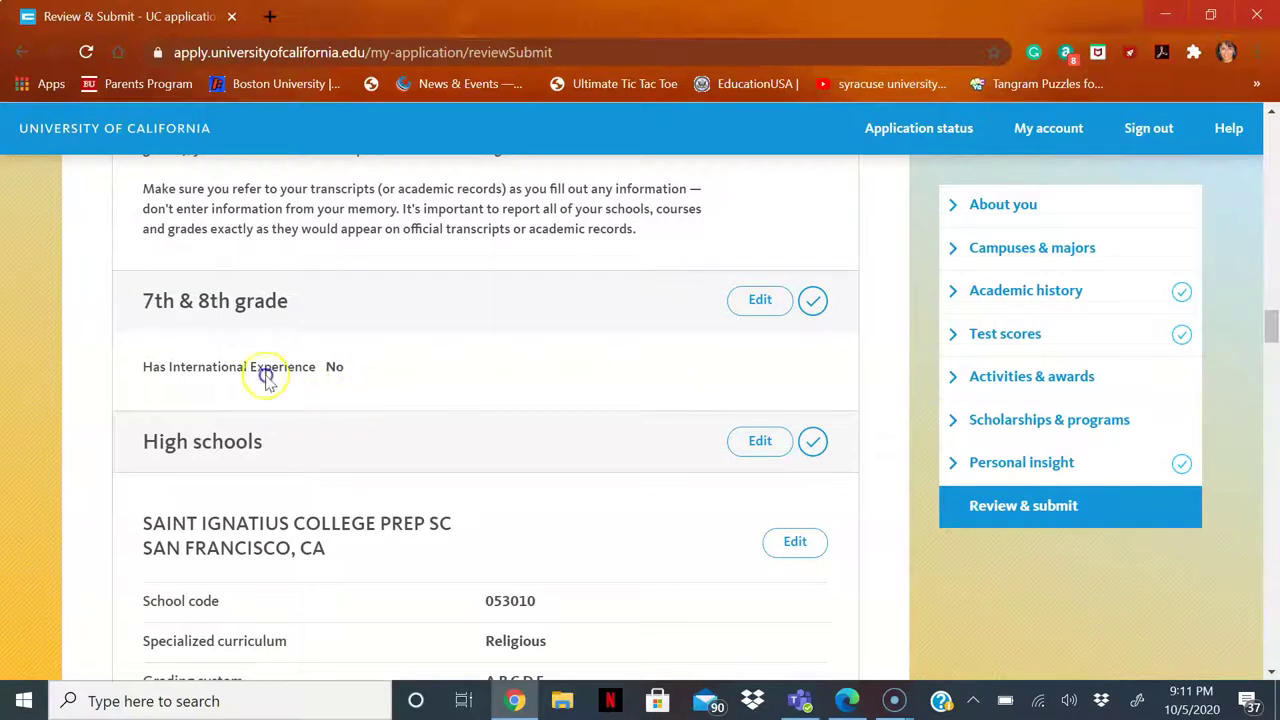
- In the 7th & 8th grade page, record early math as Algebra I, Full year
{"action": "left_click", "coordinate": [764, 308]}
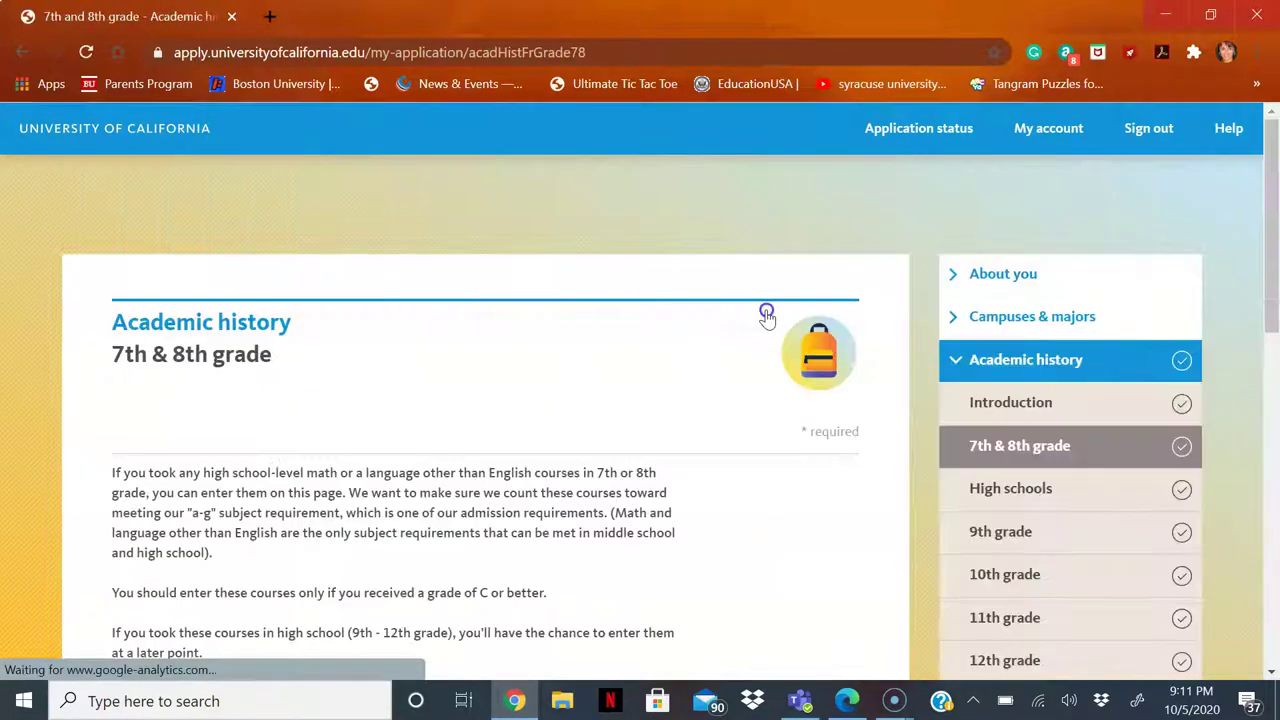
{"action": "scroll", "coordinate": [591, 449], "scroll_direction": "down", "scroll_amount": 4}
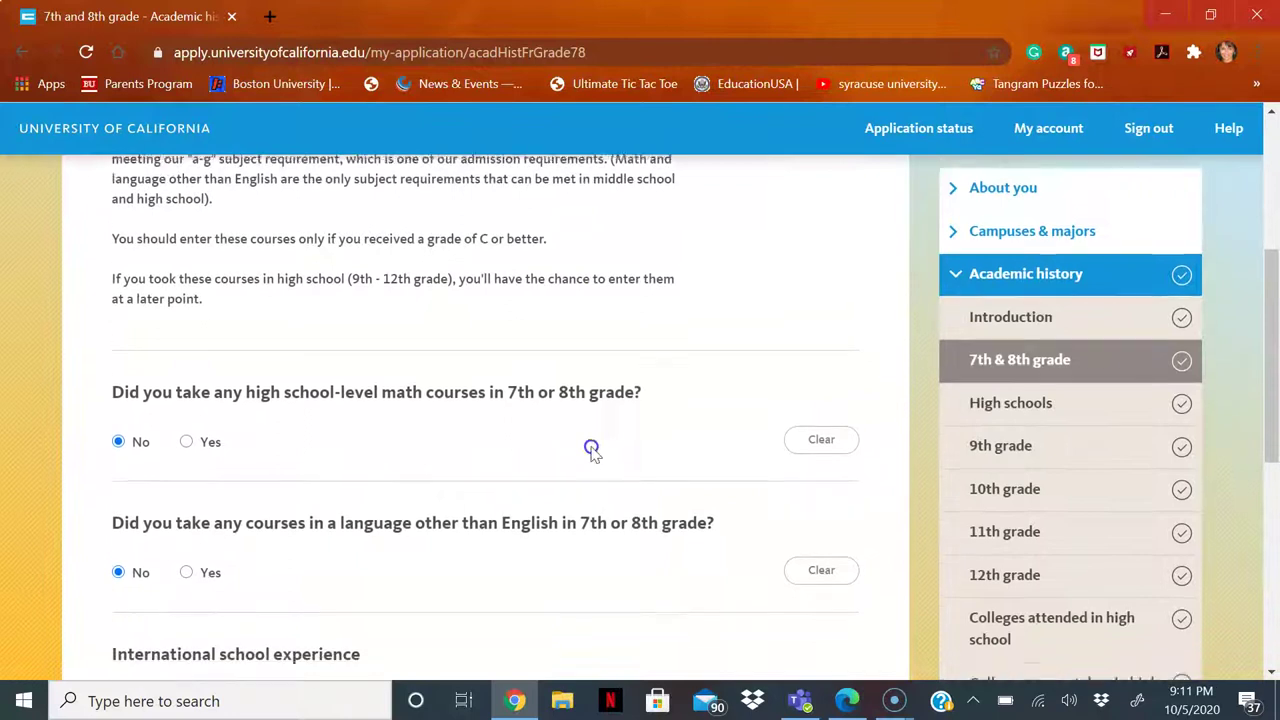
{"action": "left_click", "coordinate": [184, 431]}
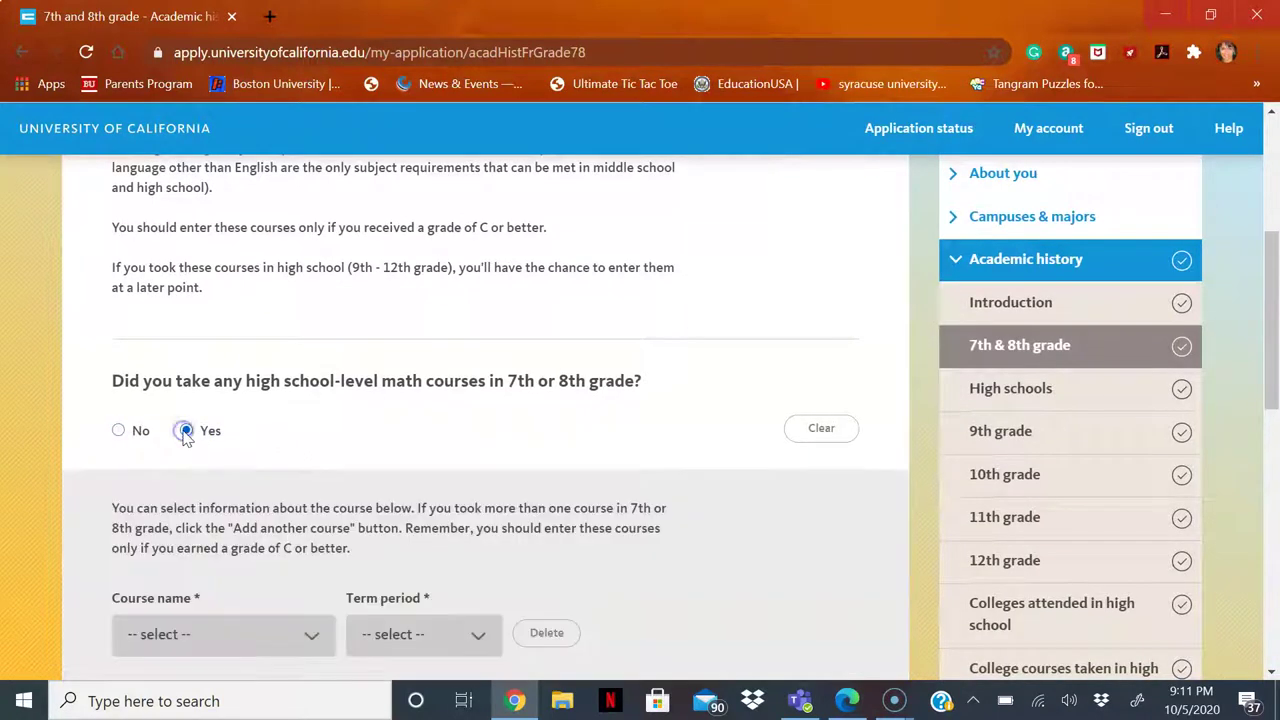
{"action": "scroll", "coordinate": [290, 500], "scroll_direction": "down", "scroll_amount": 2}
{"action": "left_click", "coordinate": [298, 440]}
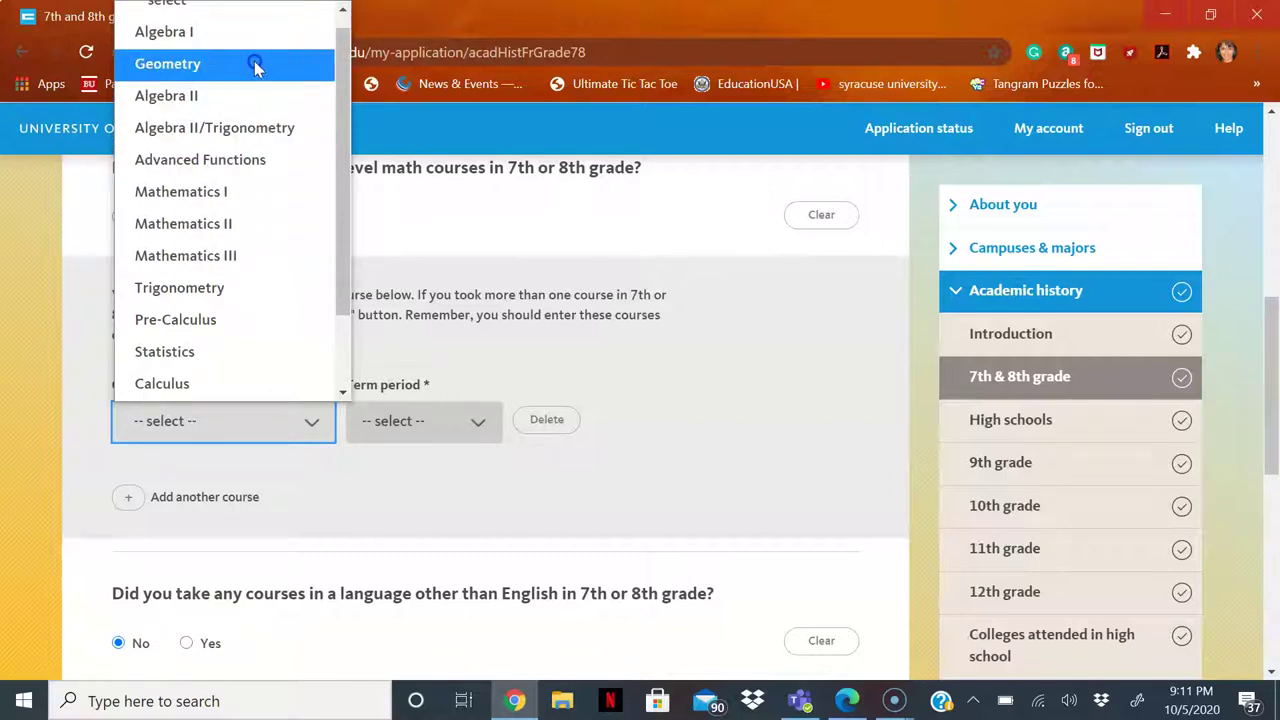
{"action": "left_click", "coordinate": [260, 44]}
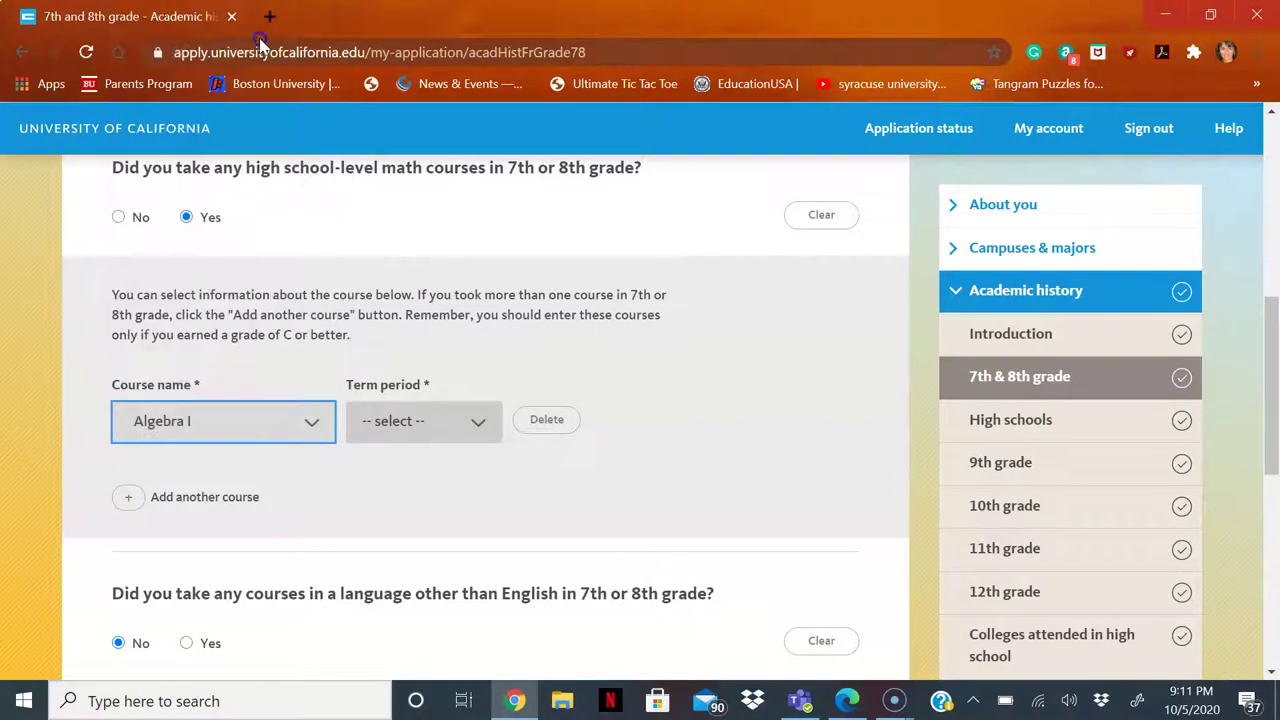
{"action": "left_click", "coordinate": [458, 428]}
{"action": "left_click", "coordinate": [450, 489]}
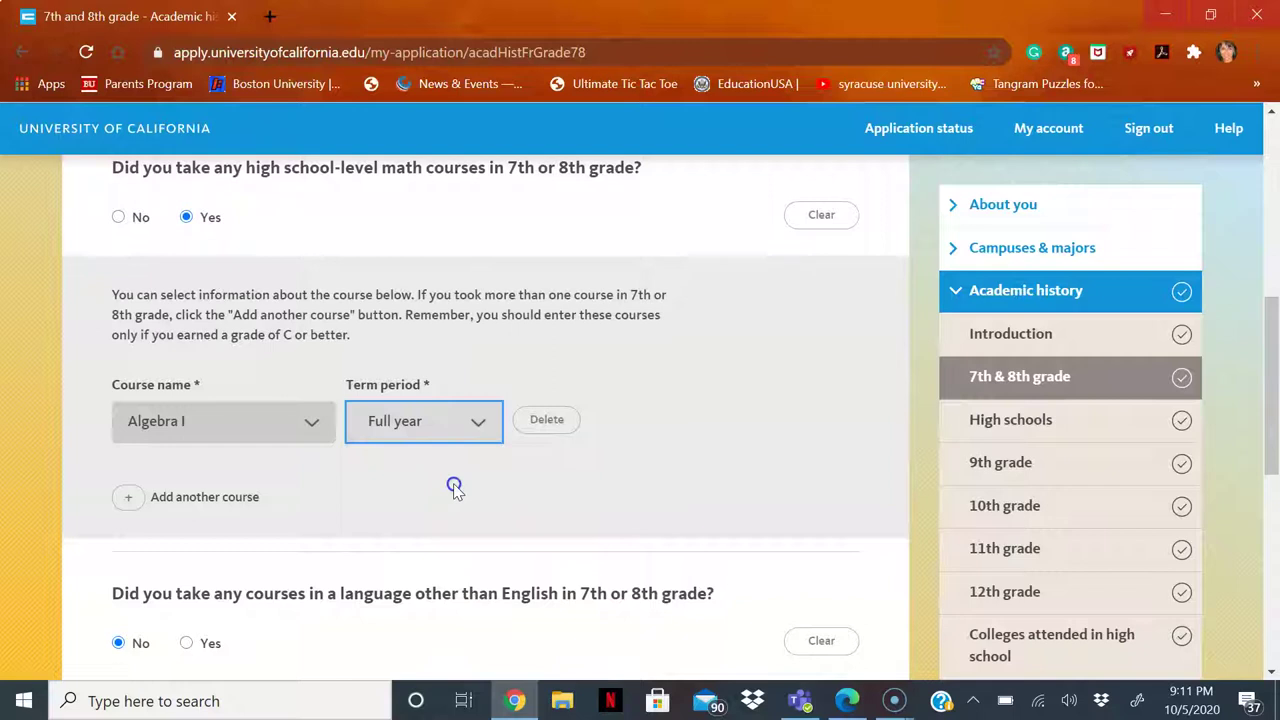
- Add a Spanish language course: Full year, Yr 2 Lang Other Than English, language Spanish
{"action": "scroll", "coordinate": [441, 492], "scroll_direction": "down", "scroll_amount": 1}
{"action": "scroll", "coordinate": [441, 492], "scroll_direction": "down", "scroll_amount": 2}
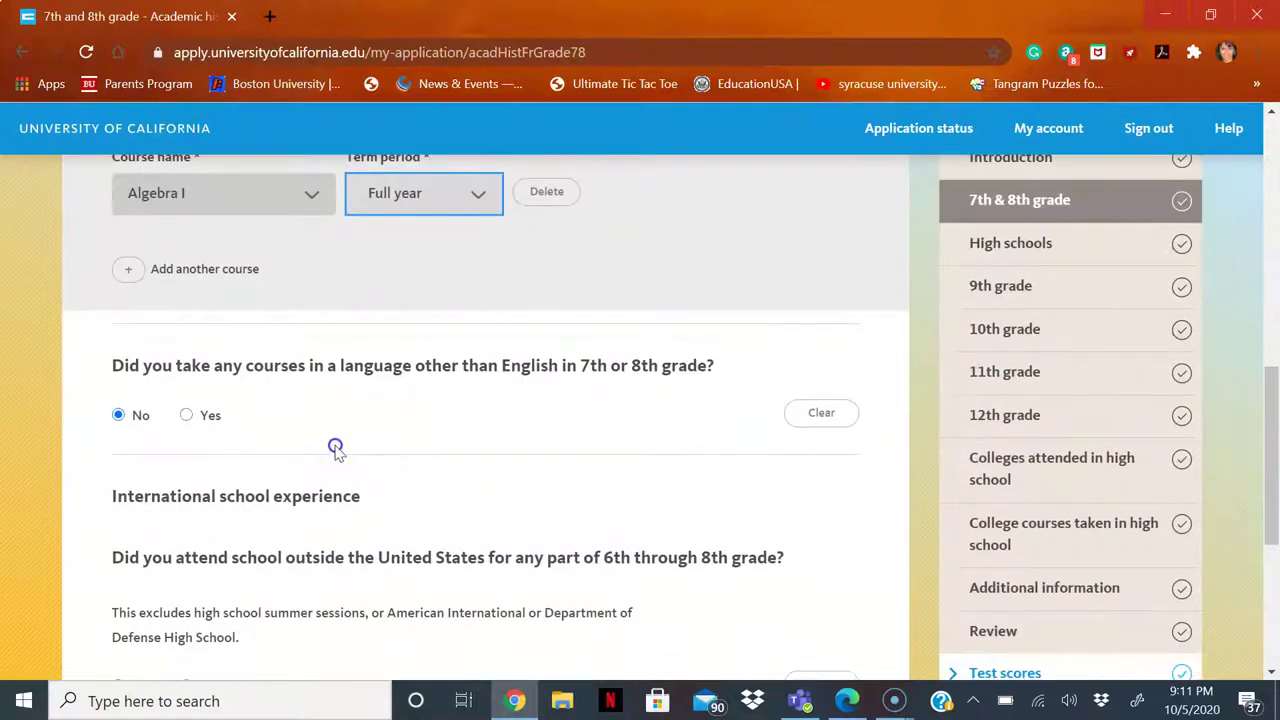
{"action": "left_click", "coordinate": [184, 415]}
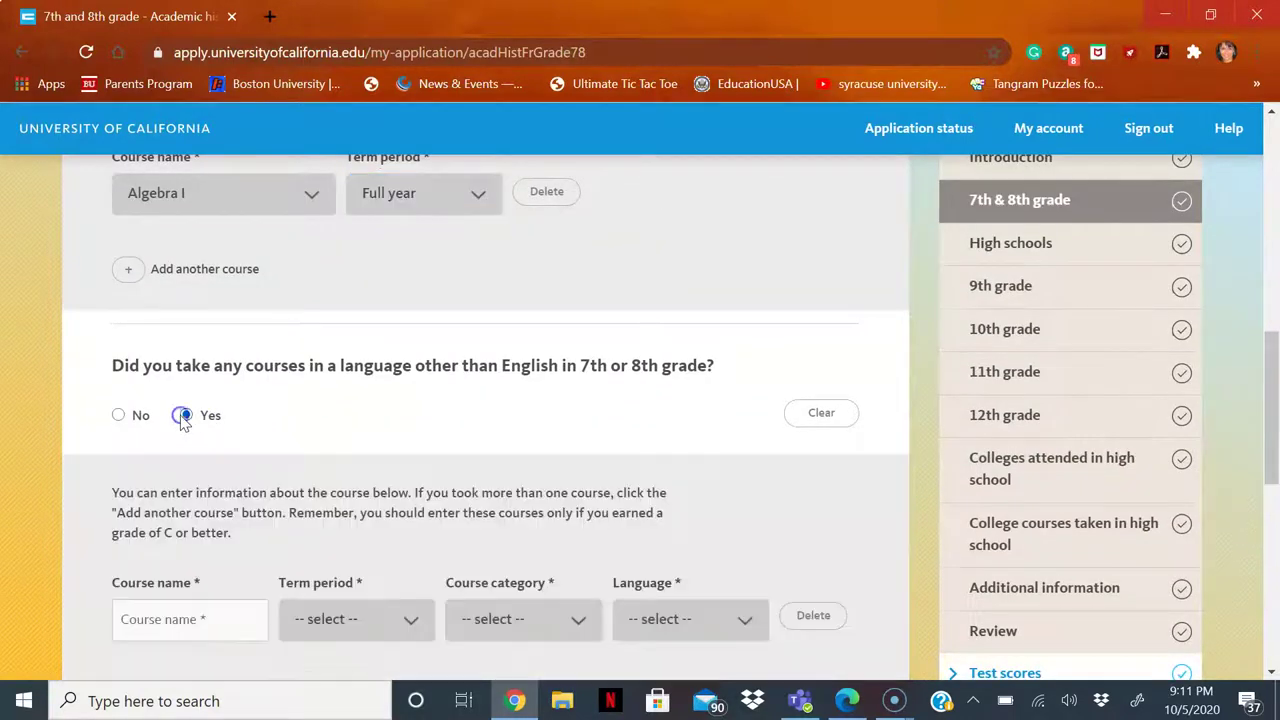
{"action": "scroll", "coordinate": [290, 545], "scroll_direction": "down", "scroll_amount": 2}
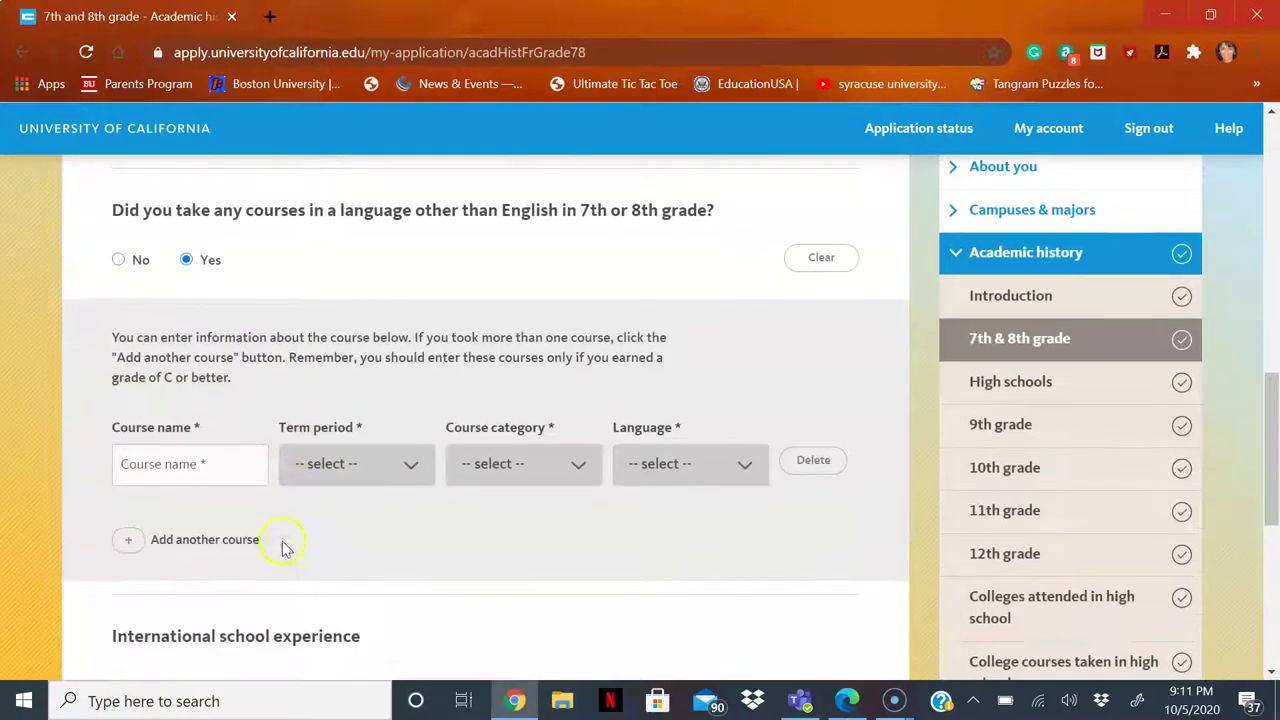
{"action": "left_click", "coordinate": [203, 470]}
{"action": "type", "text": "Spanish"}
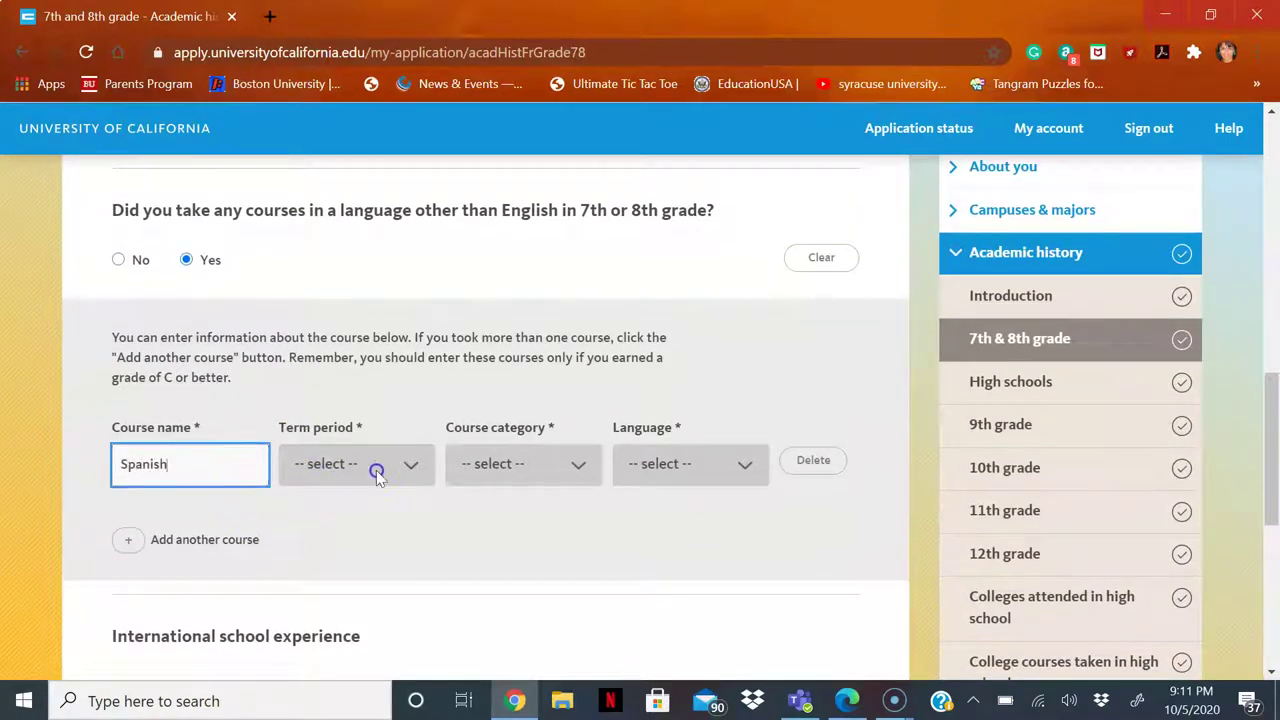
{"action": "left_click", "coordinate": [377, 472]}
{"action": "left_click", "coordinate": [370, 531]}
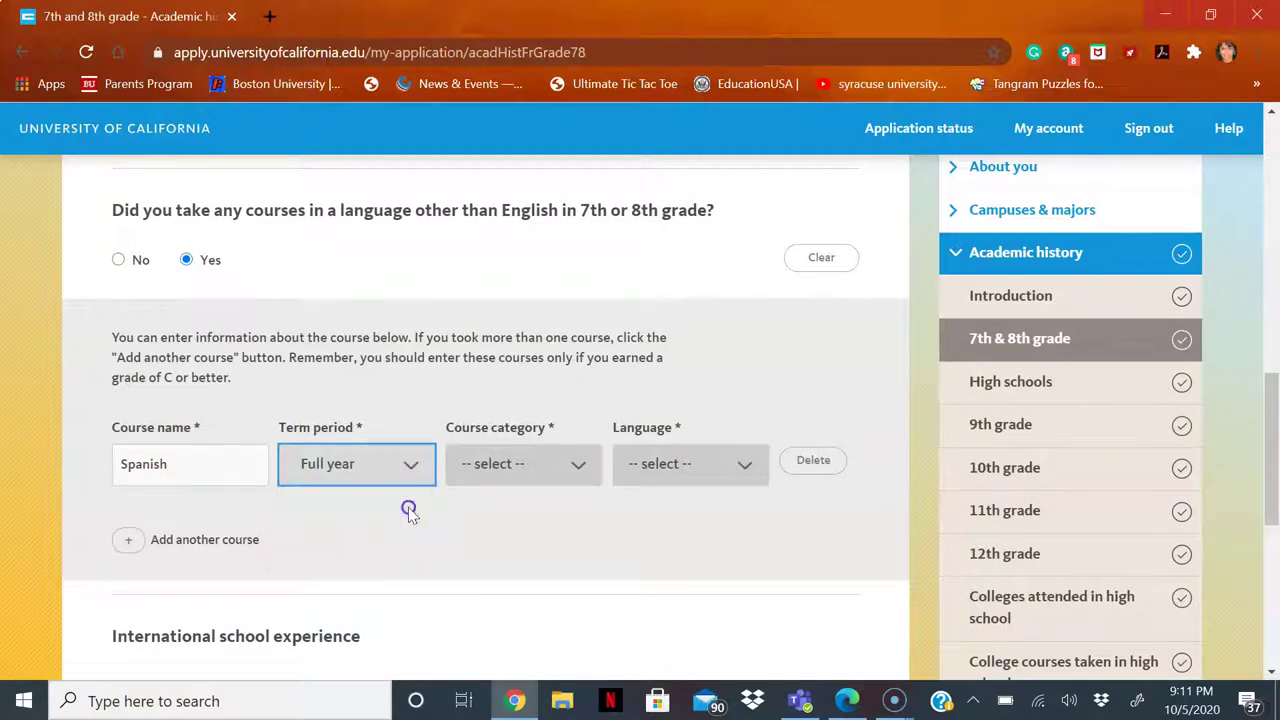
{"action": "left_click", "coordinate": [535, 466]}
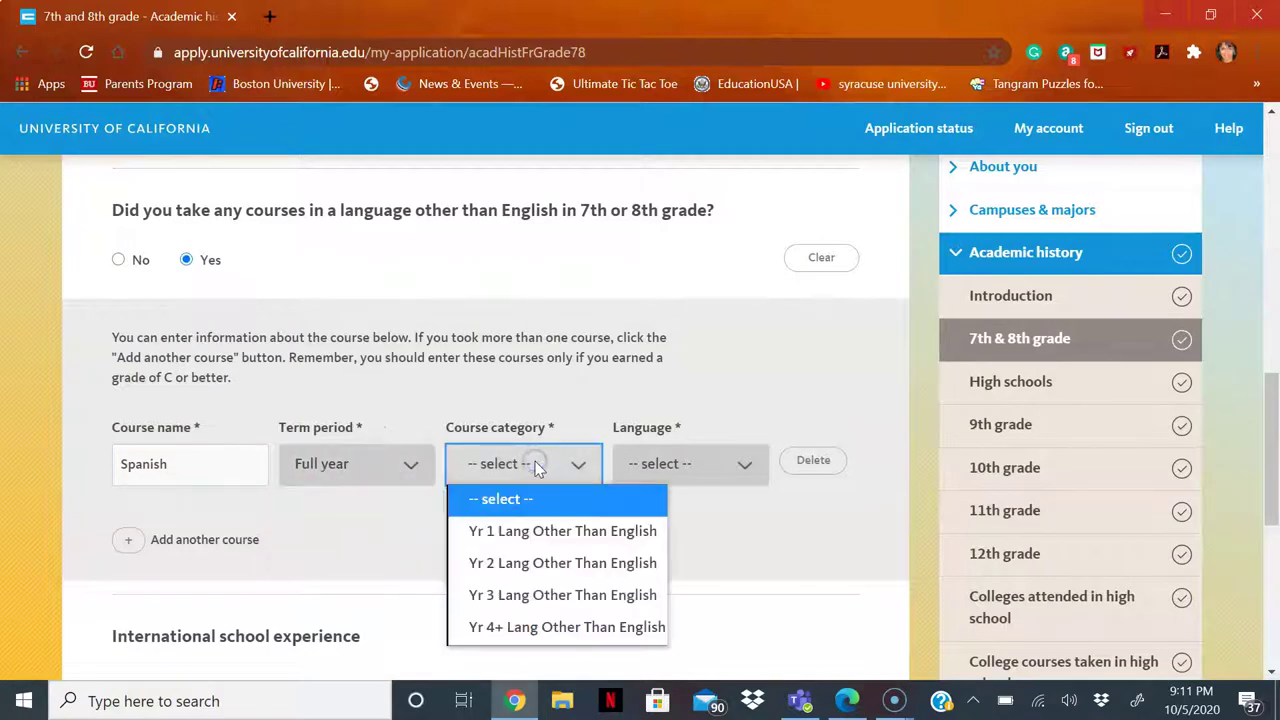
{"action": "left_click", "coordinate": [551, 565]}
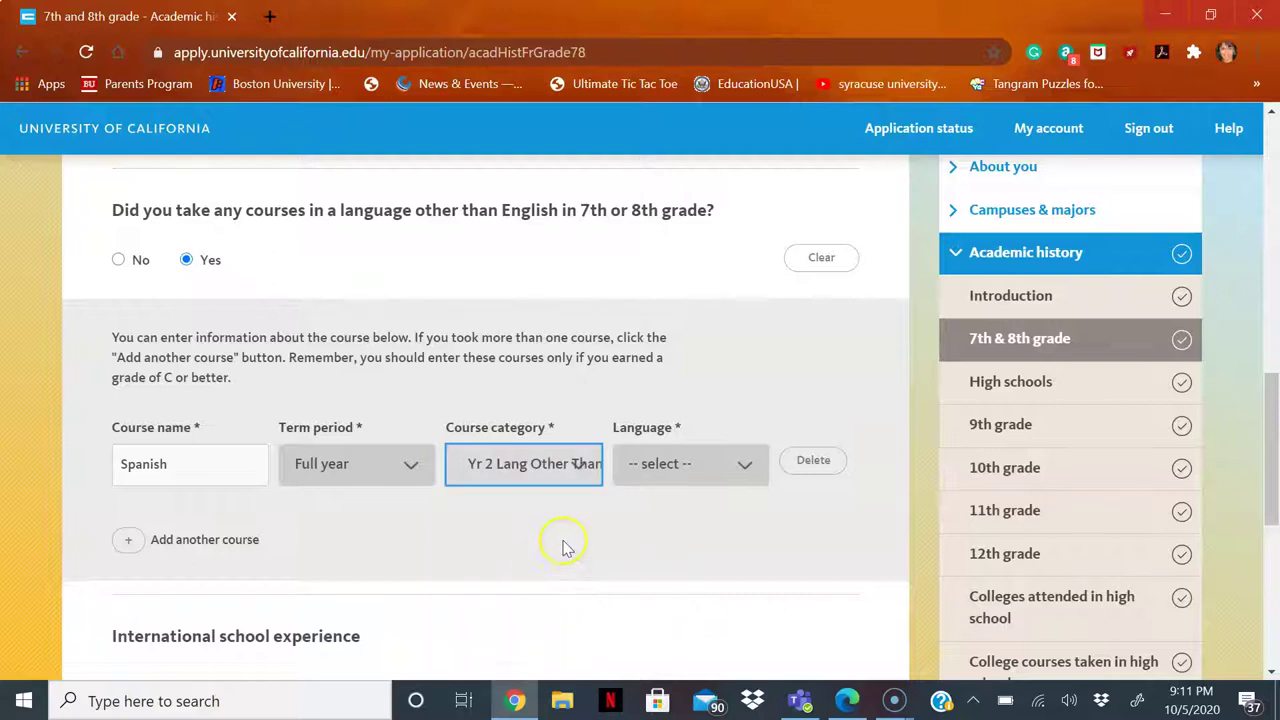
{"action": "left_click", "coordinate": [707, 466]}
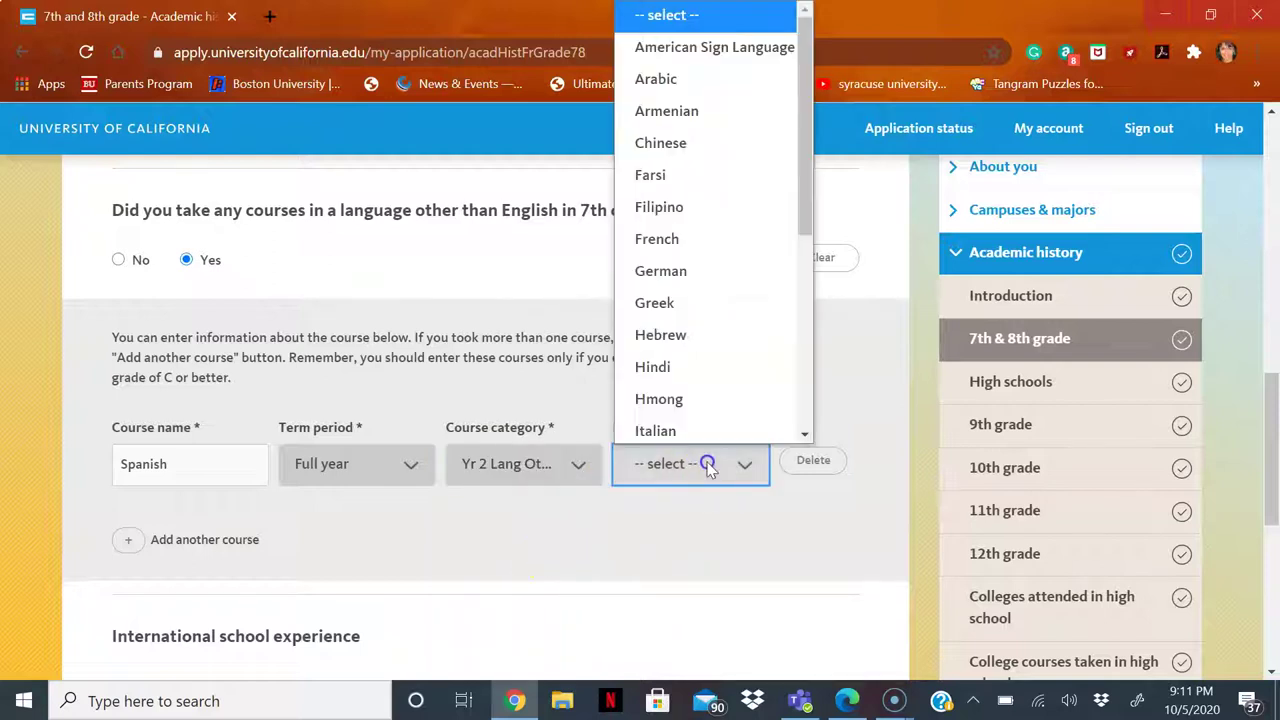
{"action": "scroll", "coordinate": [709, 340], "scroll_direction": "down", "scroll_amount": 3}
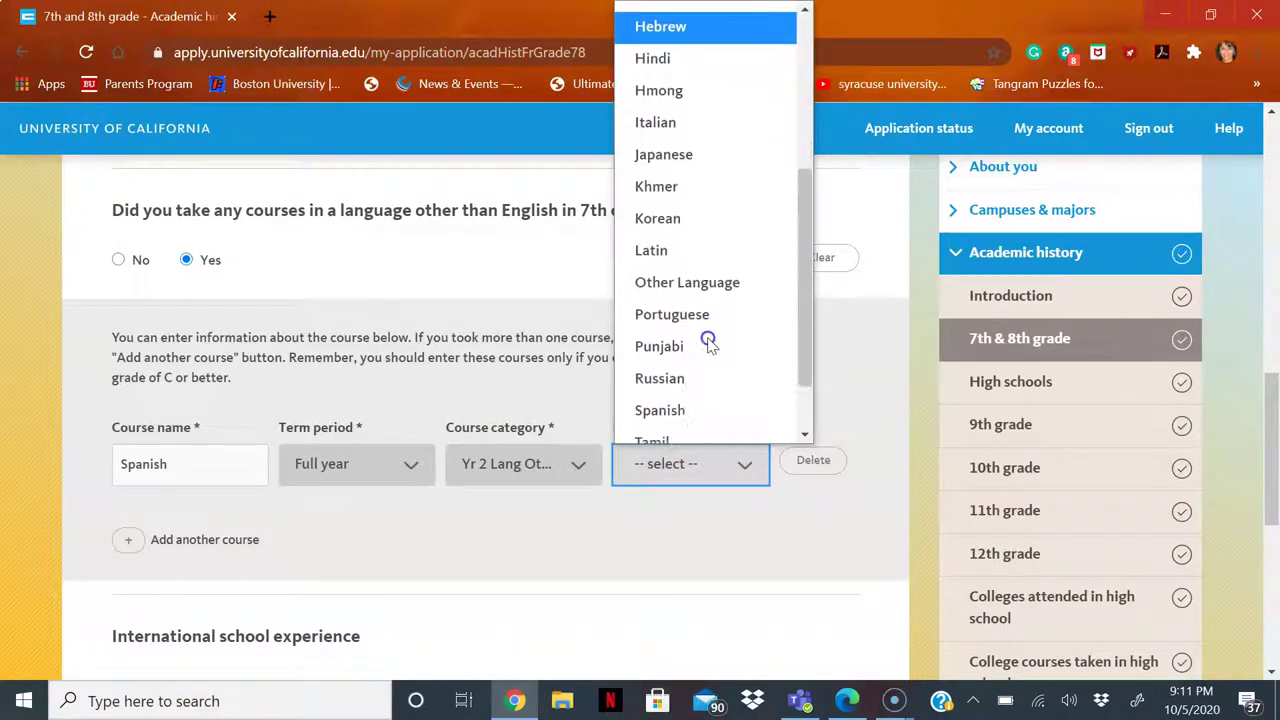
{"action": "scroll", "coordinate": [709, 342], "scroll_direction": "down", "scroll_amount": 2}
{"action": "left_click", "coordinate": [707, 330]}
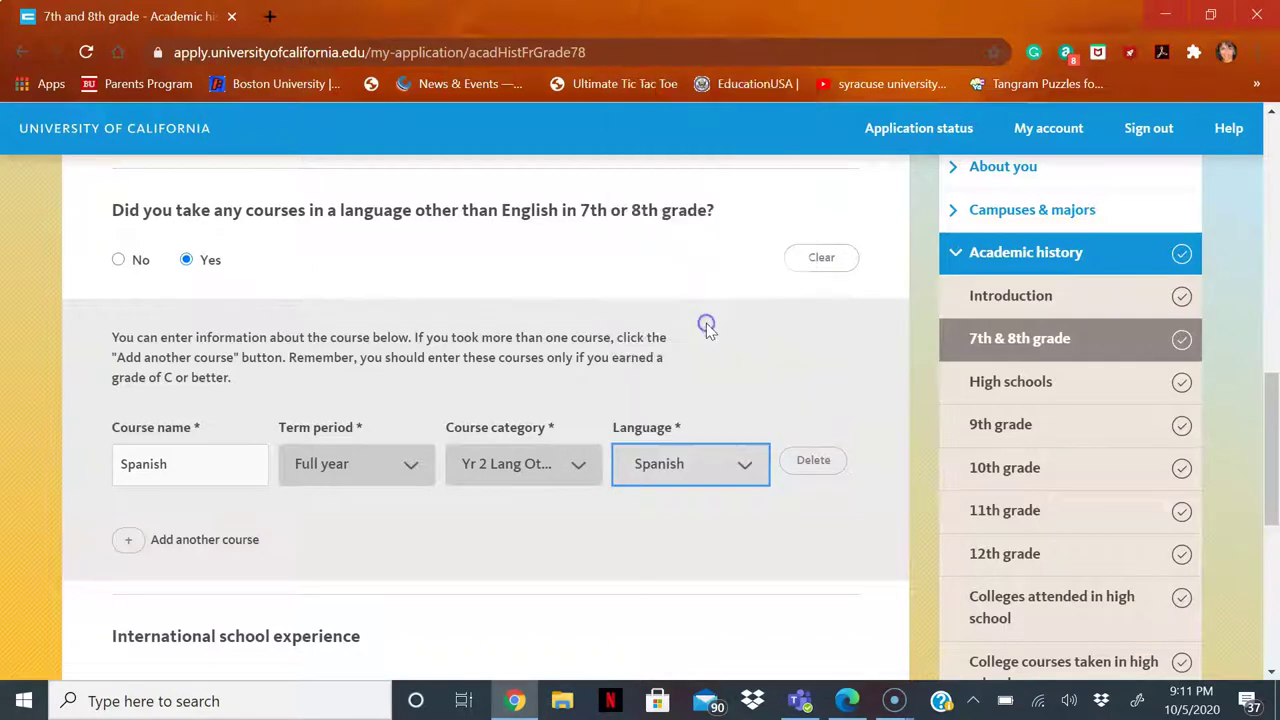
- Save the 7th & 8th grade answers and continue to High schools
{"action": "scroll", "coordinate": [471, 477], "scroll_direction": "down", "scroll_amount": 1}
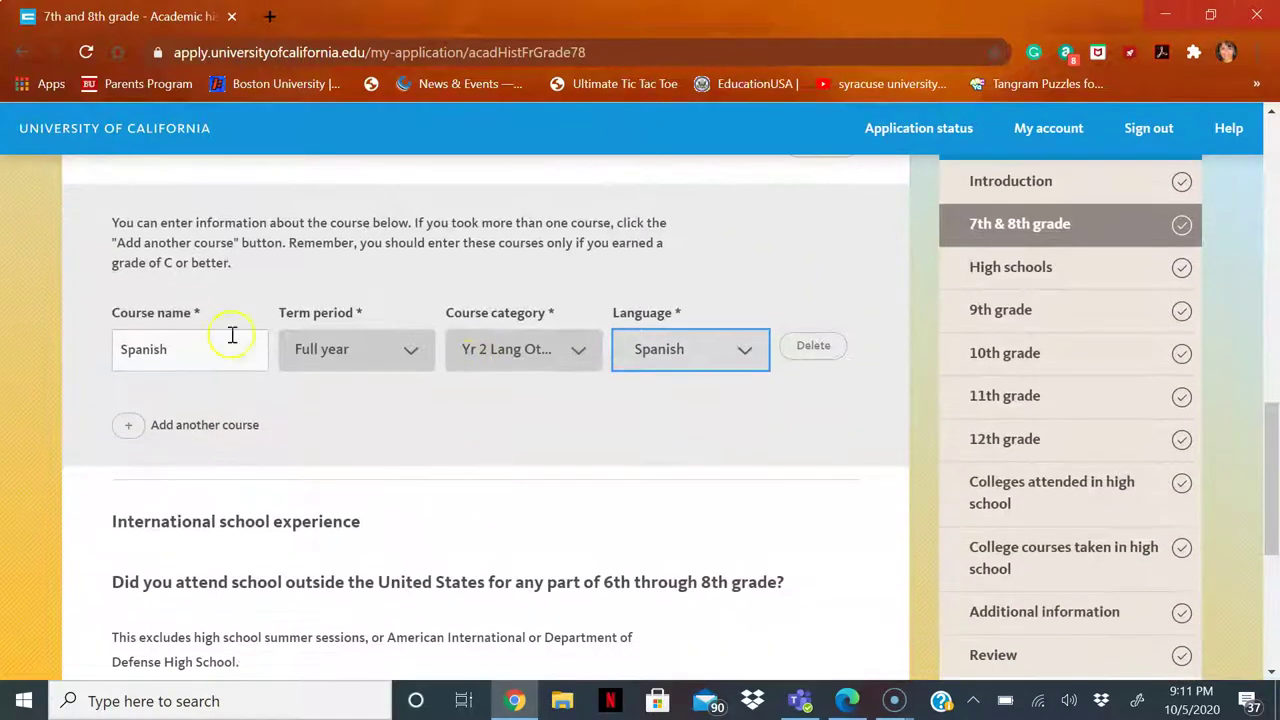
{"action": "scroll", "coordinate": [274, 414], "scroll_direction": "down", "scroll_amount": 2}
{"action": "left_click", "coordinate": [210, 560]}
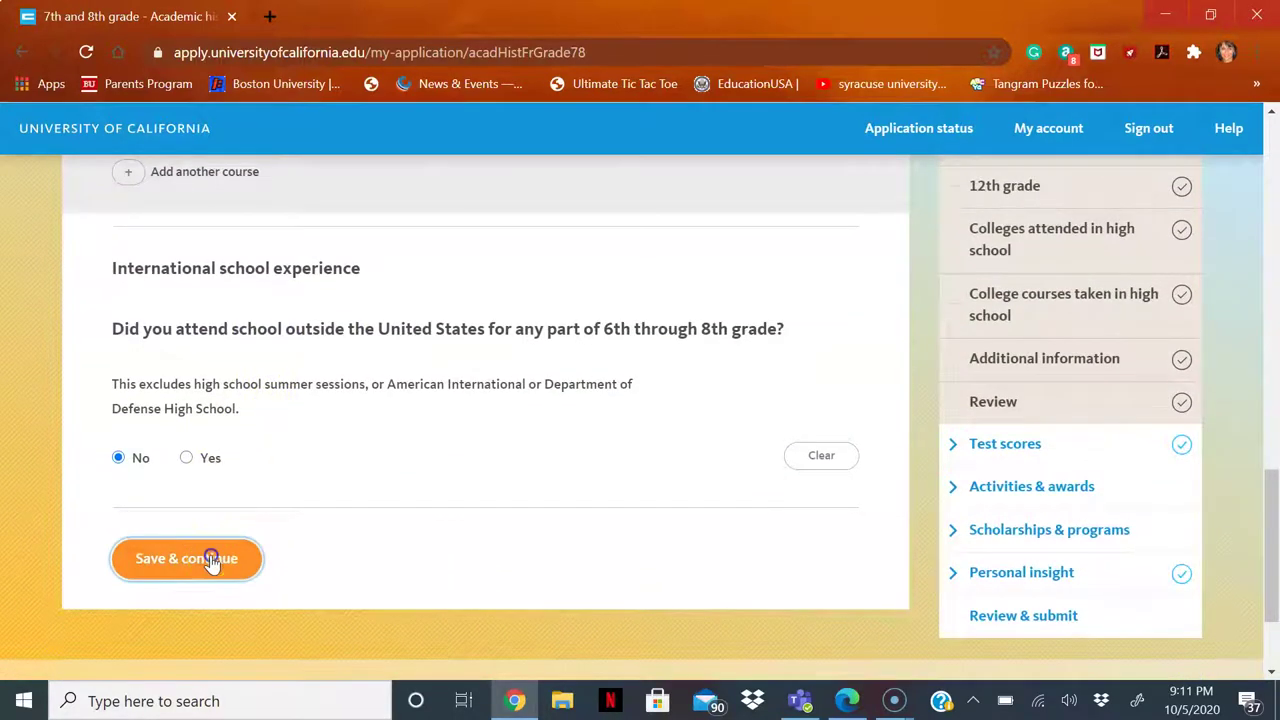
- Review the Saint Ignatius College Prep entry, San Francisco, attended August 2017 – May 2021
{"action": "scroll", "coordinate": [210, 560], "scroll_direction": "down", "scroll_amount": 2}
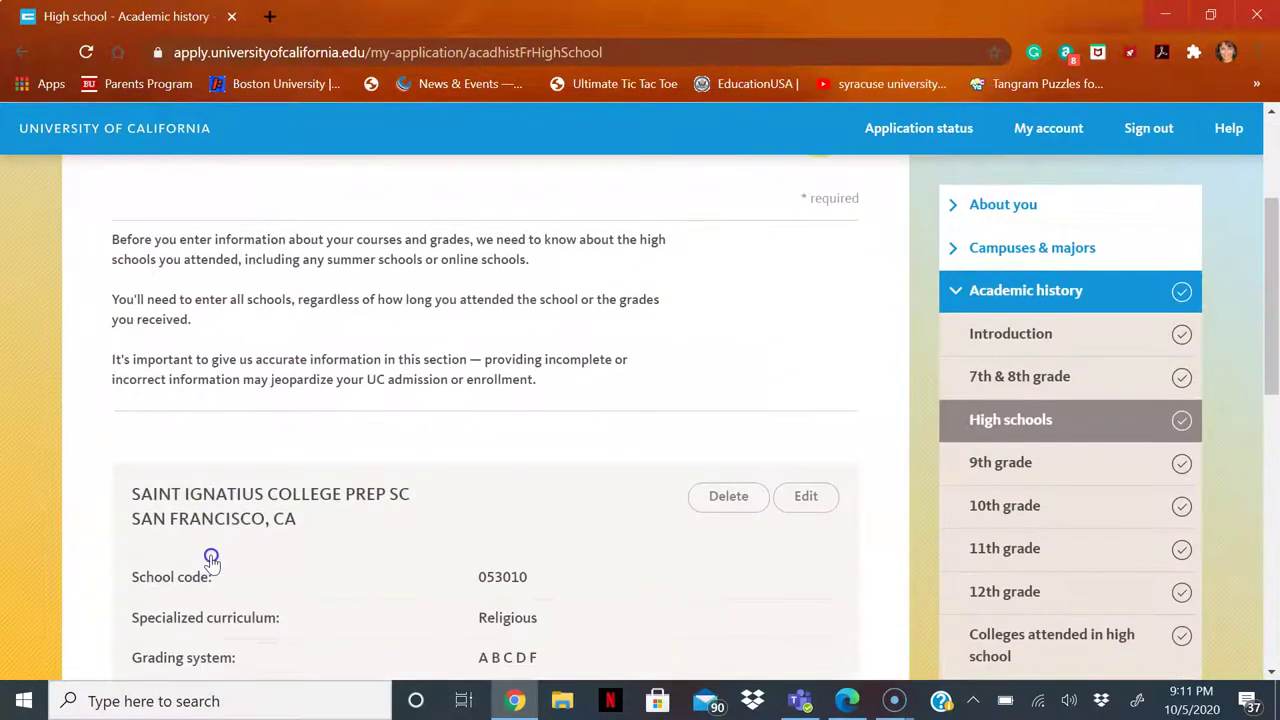
{"action": "scroll", "coordinate": [211, 560], "scroll_direction": "down", "scroll_amount": 3}
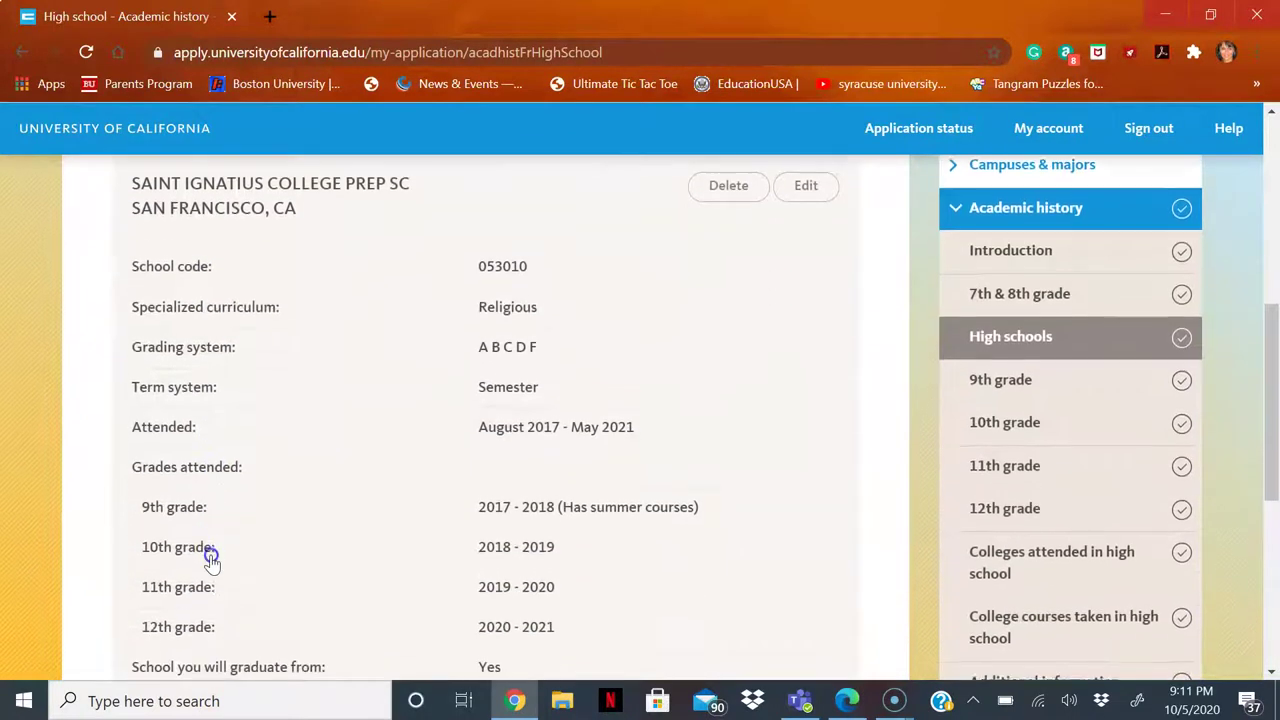
{"action": "scroll", "coordinate": [211, 560], "scroll_direction": "up", "scroll_amount": 1}
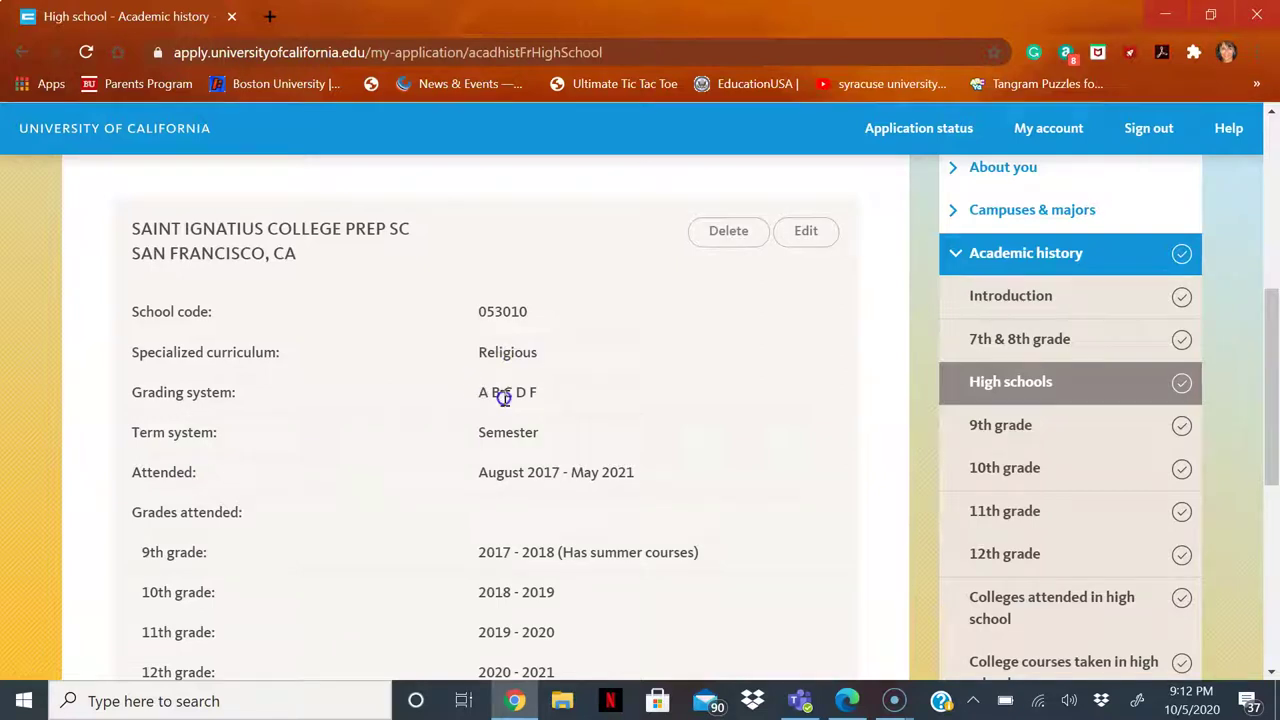
{"action": "scroll", "coordinate": [513, 500], "scroll_direction": "down", "scroll_amount": 1}
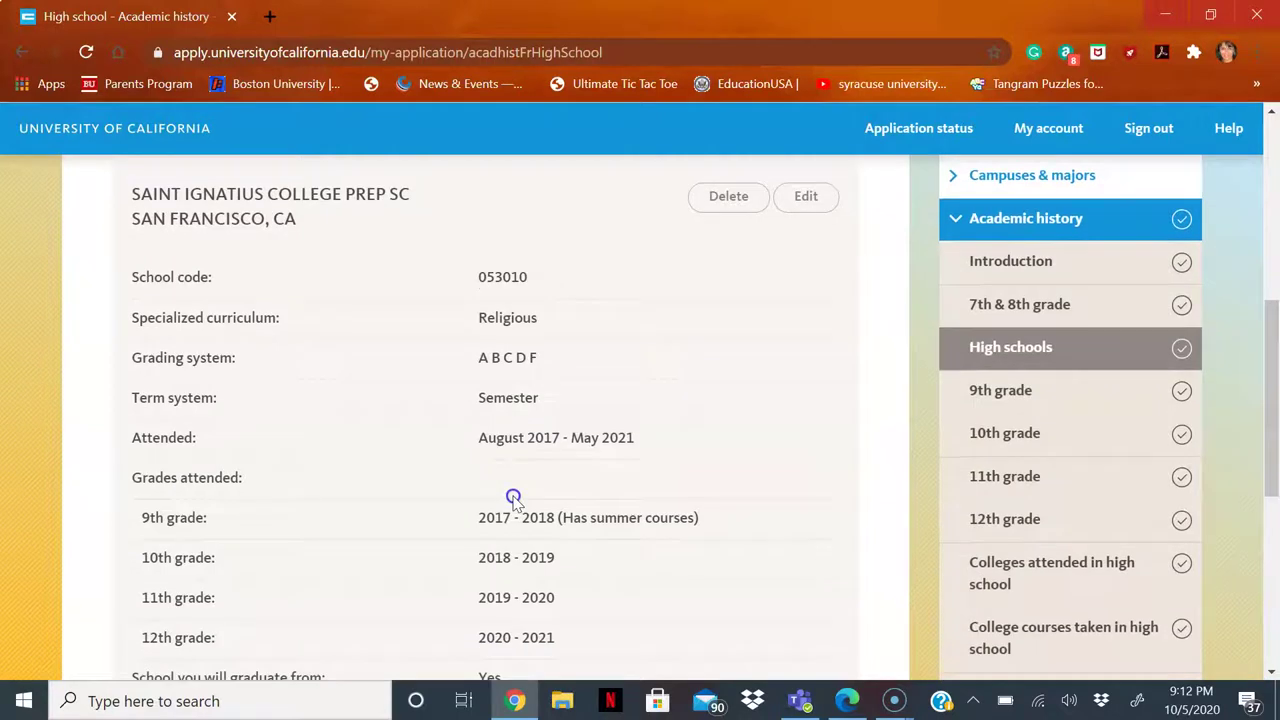
{"action": "scroll", "coordinate": [513, 497], "scroll_direction": "down", "scroll_amount": 1}
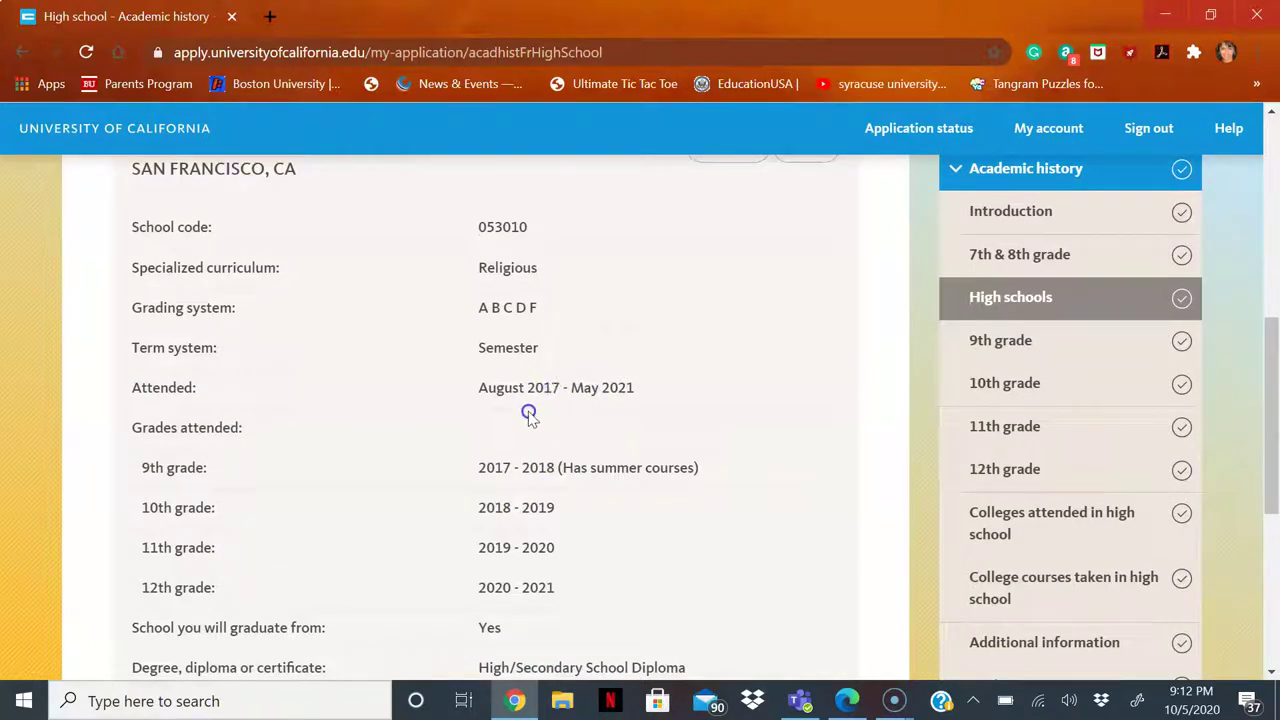
{"action": "scroll", "coordinate": [533, 543], "scroll_direction": "down", "scroll_amount": 2}
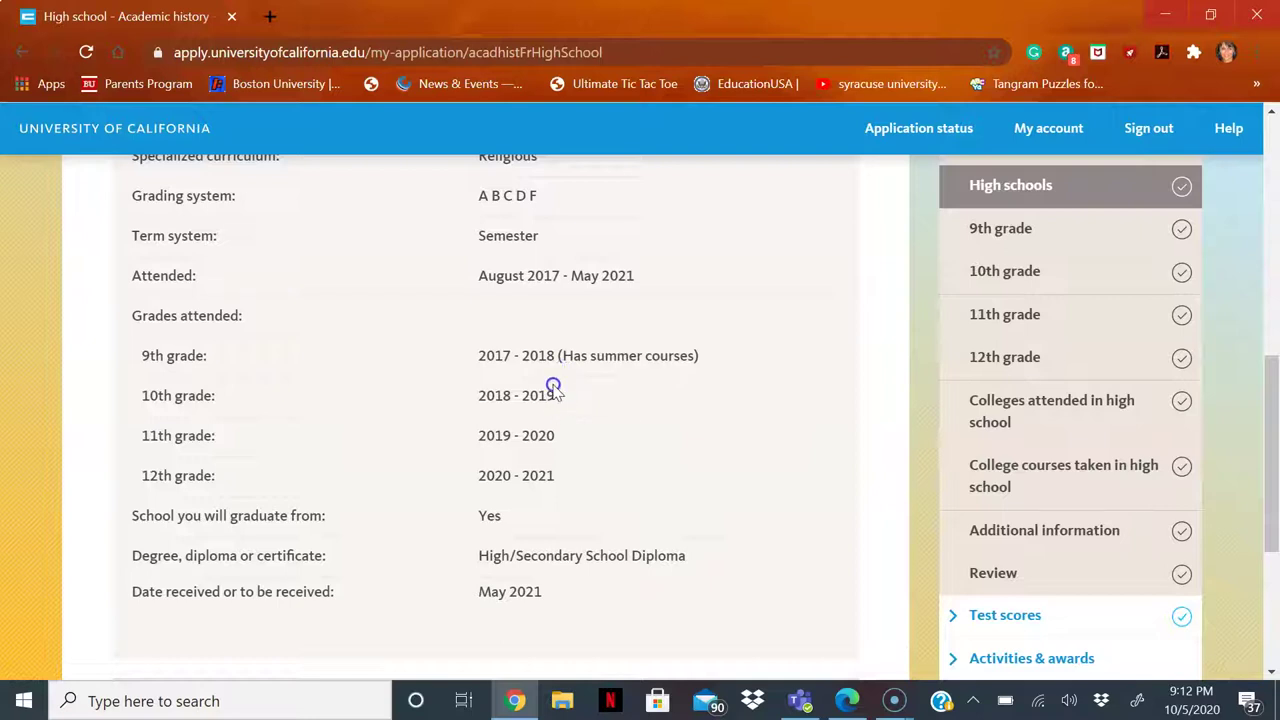
{"action": "scroll", "coordinate": [560, 400], "scroll_direction": "up", "scroll_amount": 5}
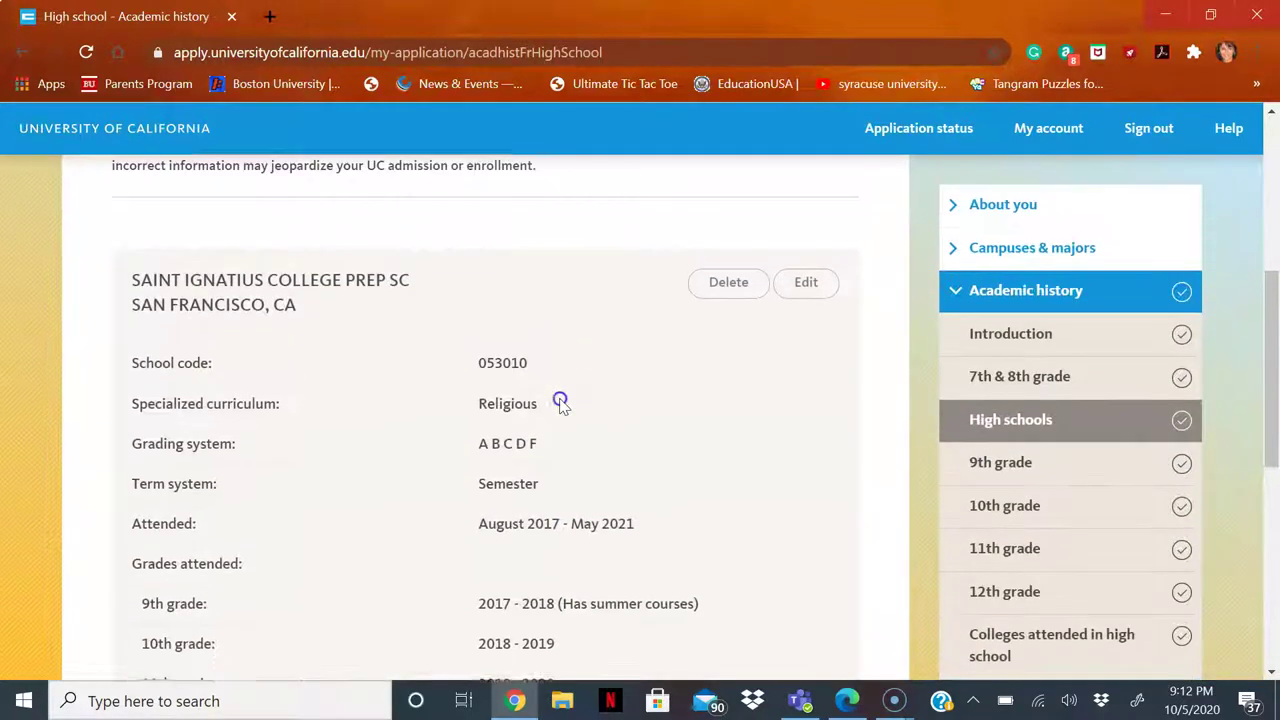
- Open the Saint Ignatius high school entry for editing and scroll through its form
{"action": "left_click", "coordinate": [803, 286]}
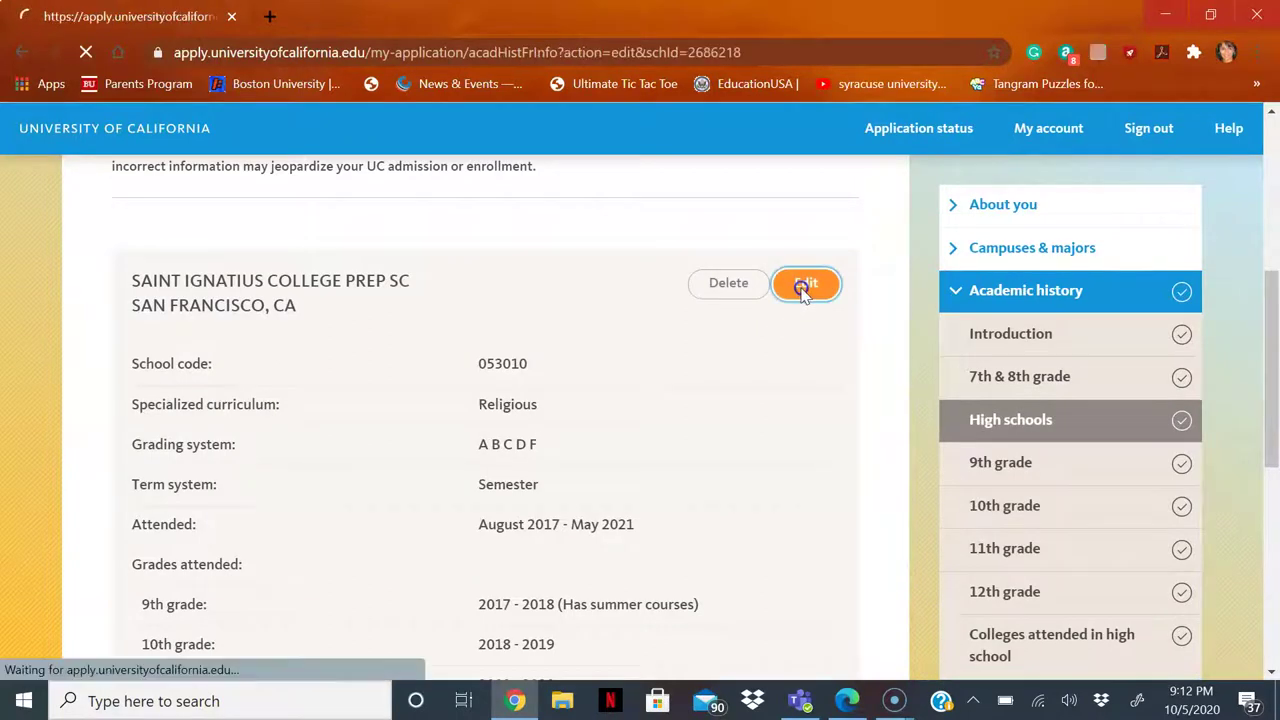
{"action": "scroll", "coordinate": [708, 550], "scroll_direction": "down", "scroll_amount": 10}
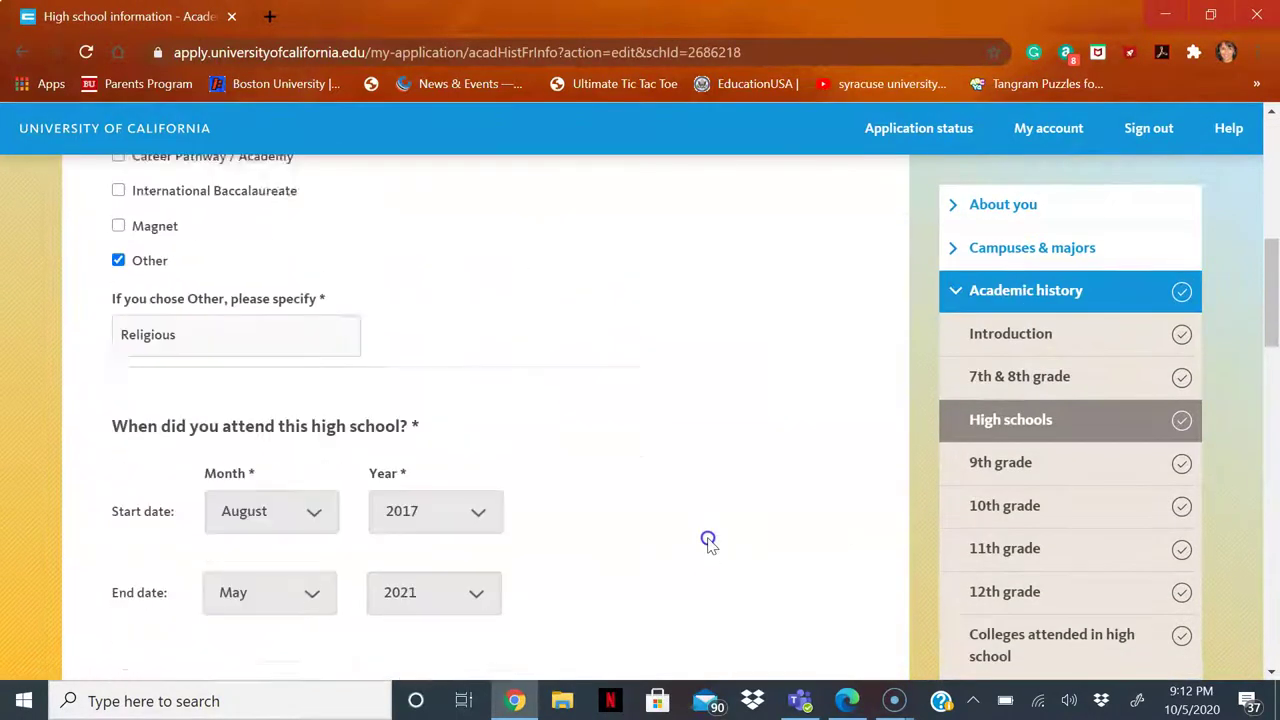
{"action": "scroll", "coordinate": [708, 540], "scroll_direction": "down", "scroll_amount": 2}
{"action": "right_click", "coordinate": [708, 540]}
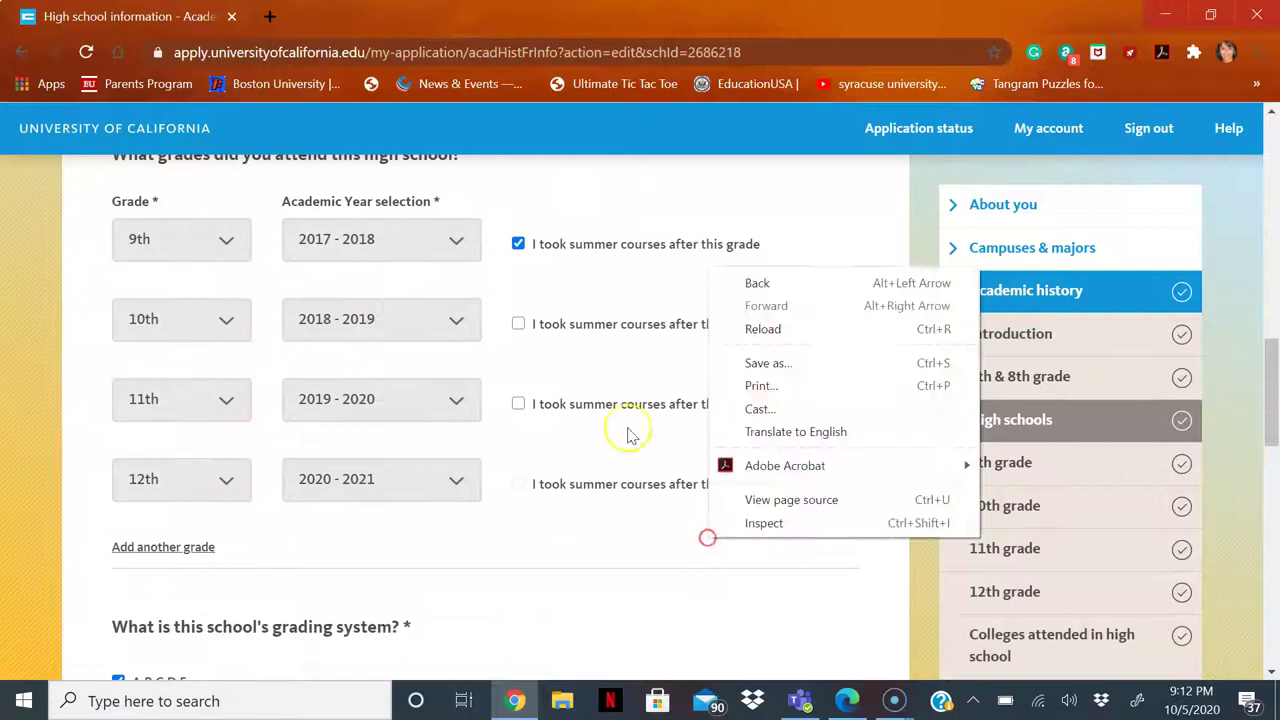
{"action": "scroll", "coordinate": [514, 509], "scroll_direction": "down", "scroll_amount": 2}
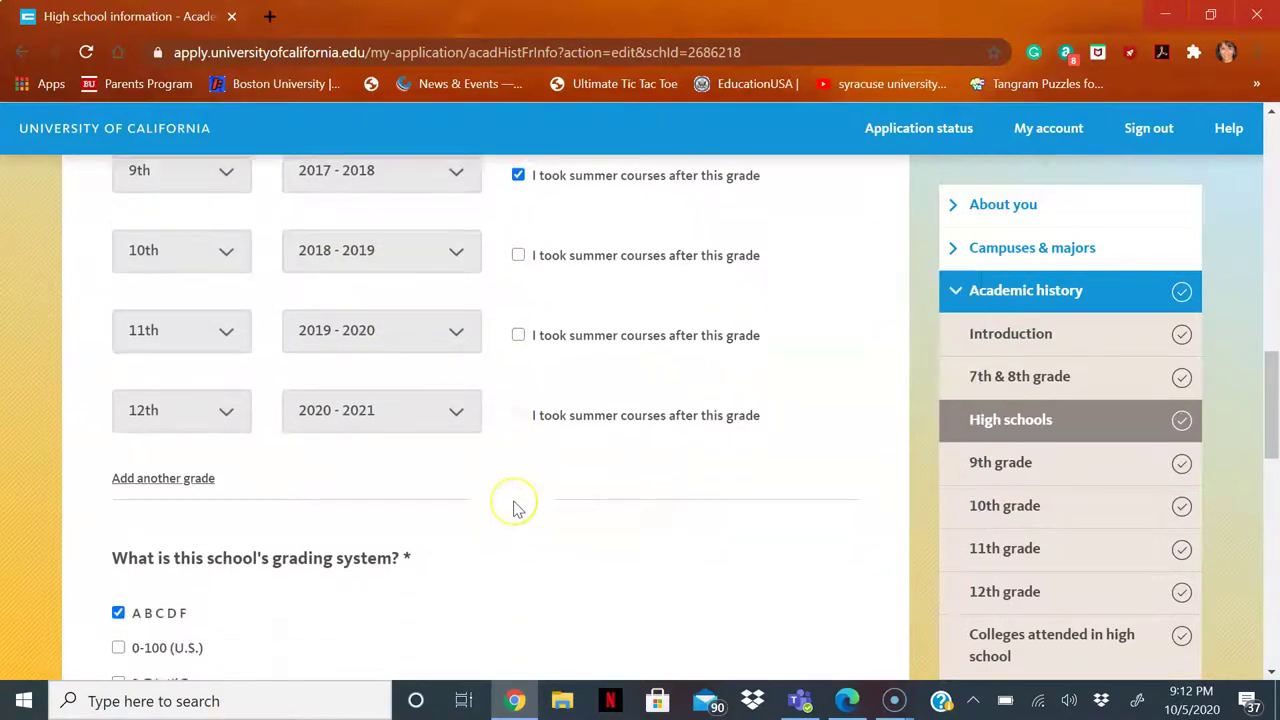
{"action": "scroll", "coordinate": [251, 409], "scroll_direction": "up", "scroll_amount": 2}
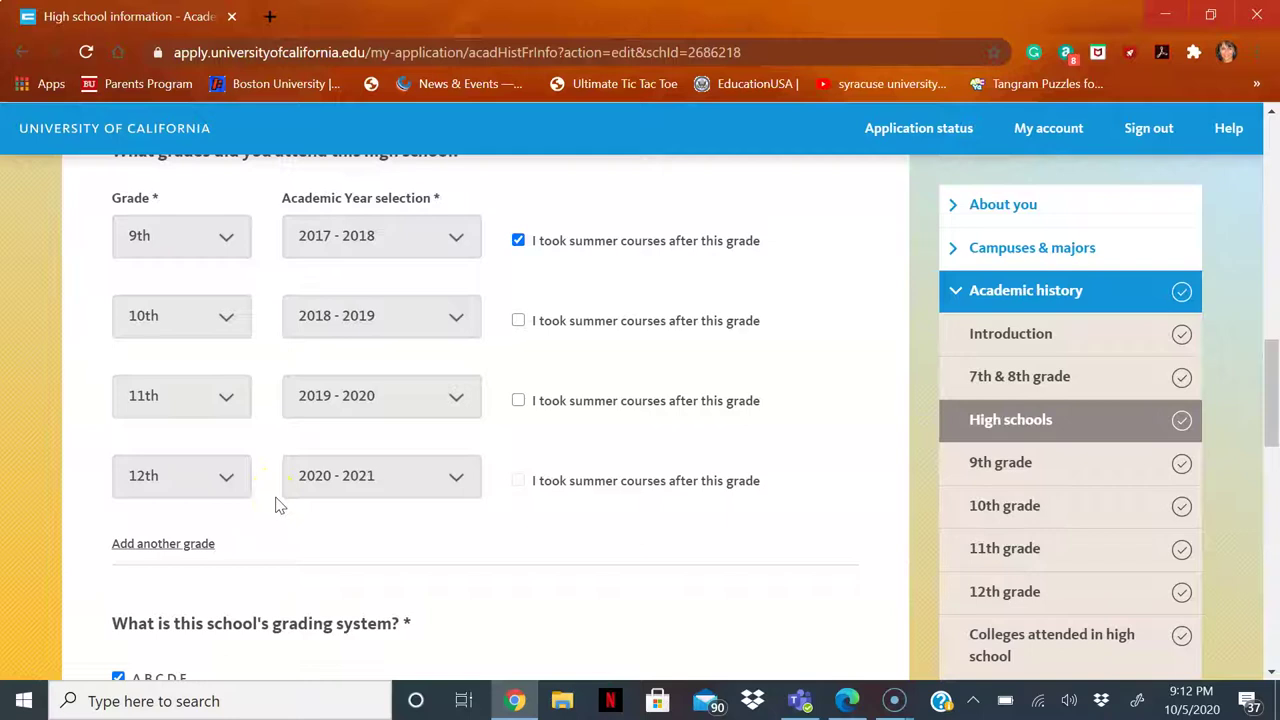
{"action": "scroll", "coordinate": [279, 505], "scroll_direction": "down", "scroll_amount": 2}
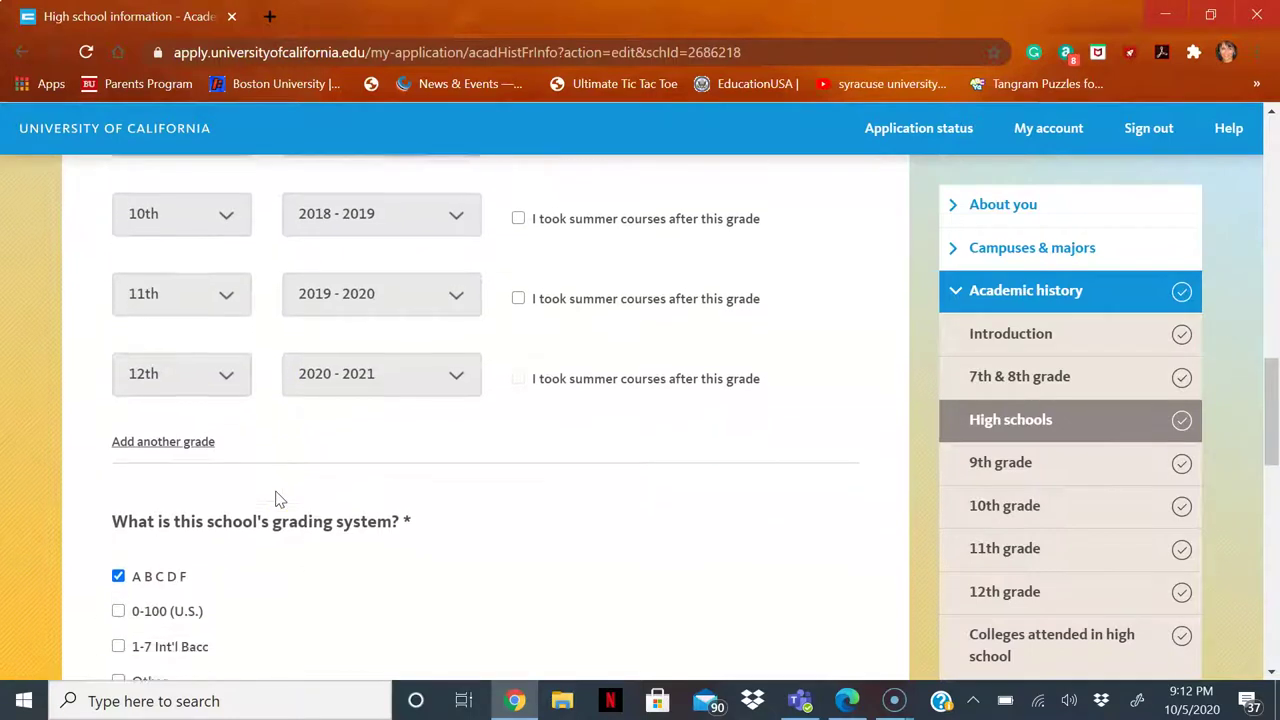
{"action": "scroll", "coordinate": [279, 500], "scroll_direction": "down", "scroll_amount": 4}
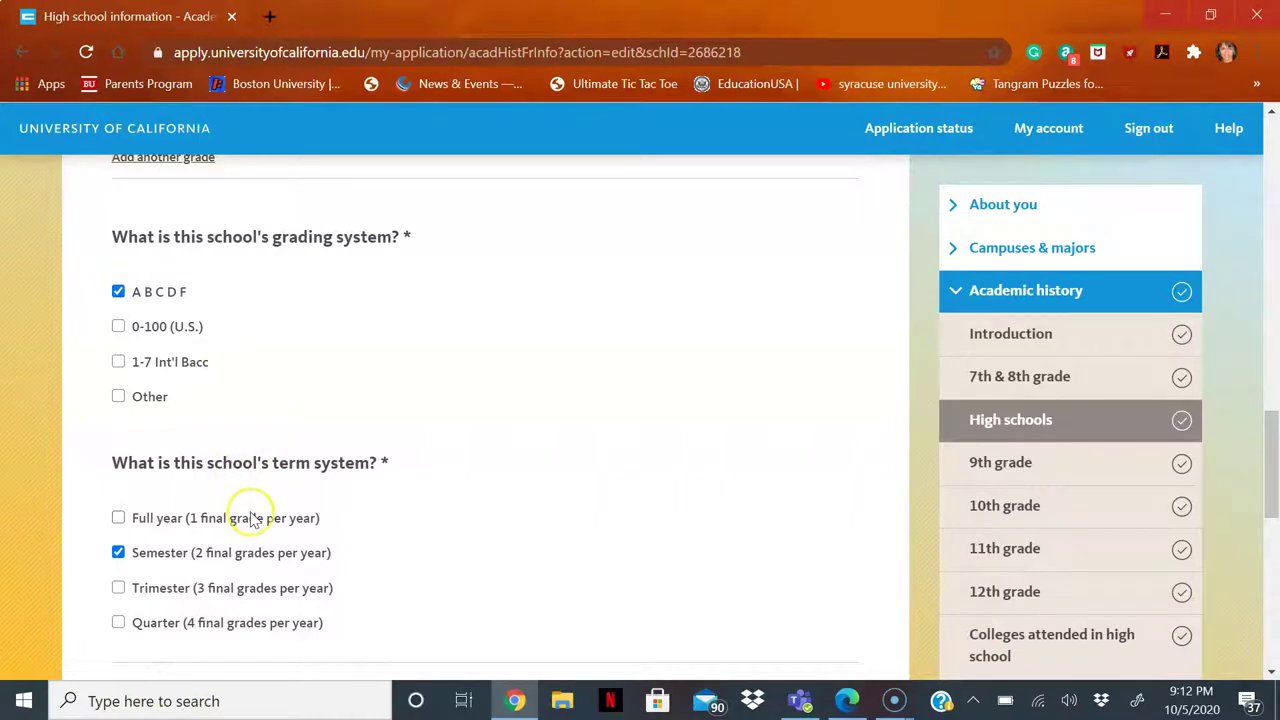
{"action": "scroll", "coordinate": [251, 510], "scroll_direction": "down", "scroll_amount": 2}
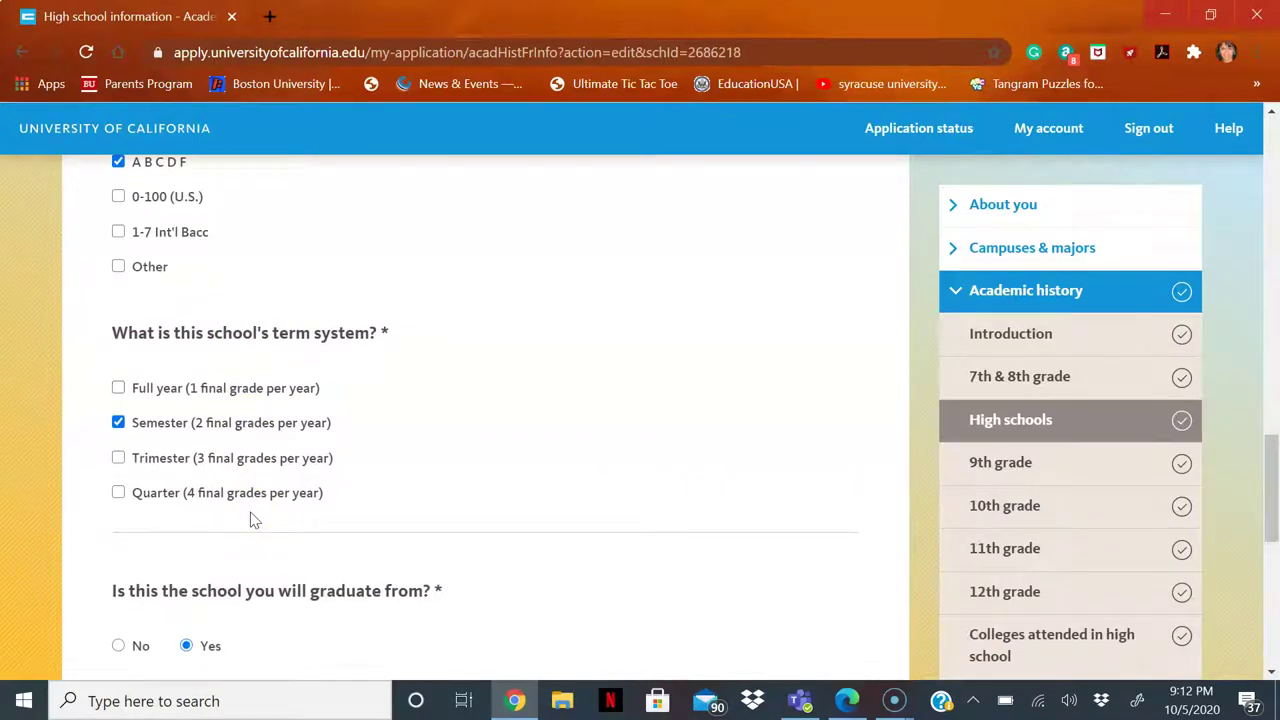
{"action": "scroll", "coordinate": [255, 520], "scroll_direction": "down", "scroll_amount": 2}
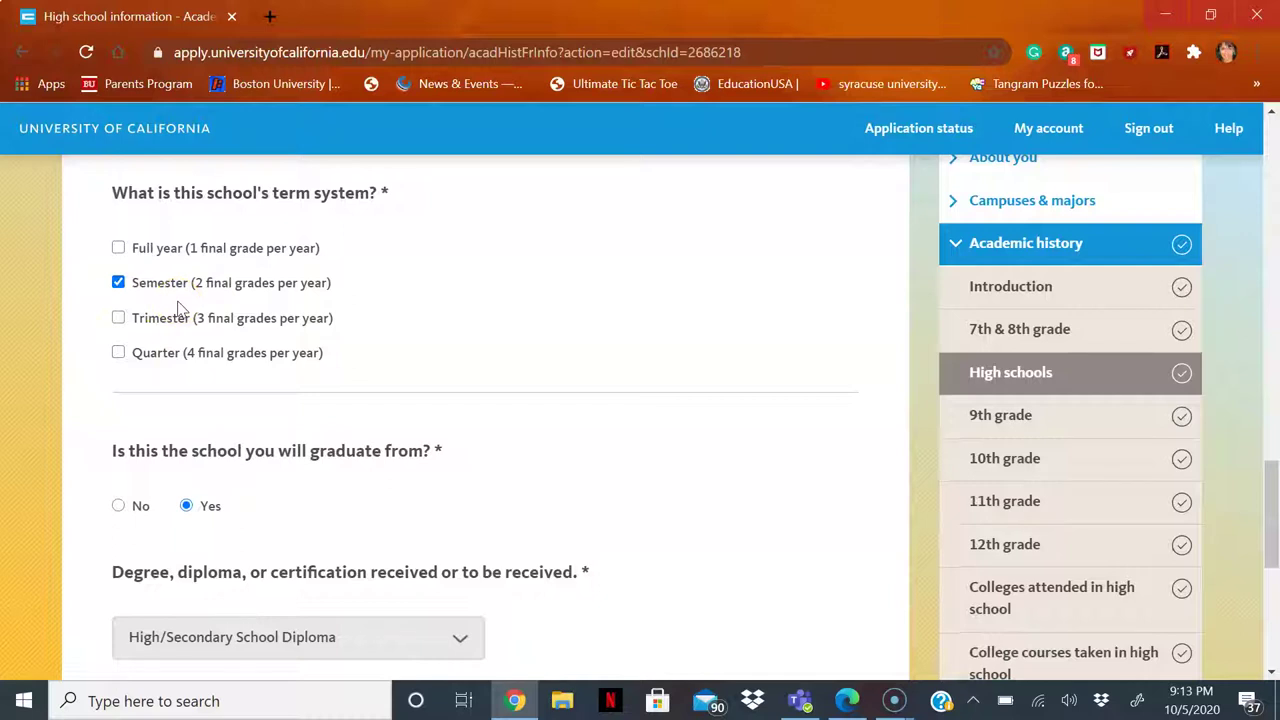
{"action": "scroll", "coordinate": [180, 312], "scroll_direction": "down", "scroll_amount": 1}
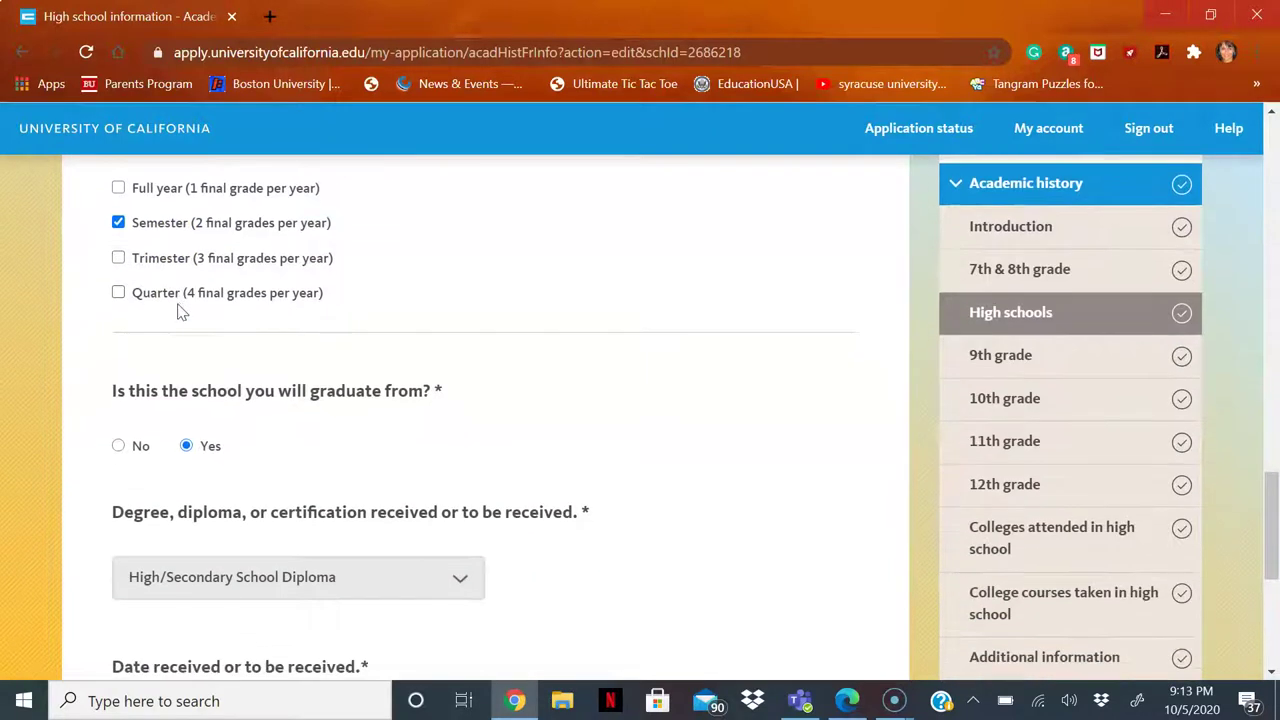
{"action": "scroll", "coordinate": [216, 428], "scroll_direction": "down", "scroll_amount": 2}
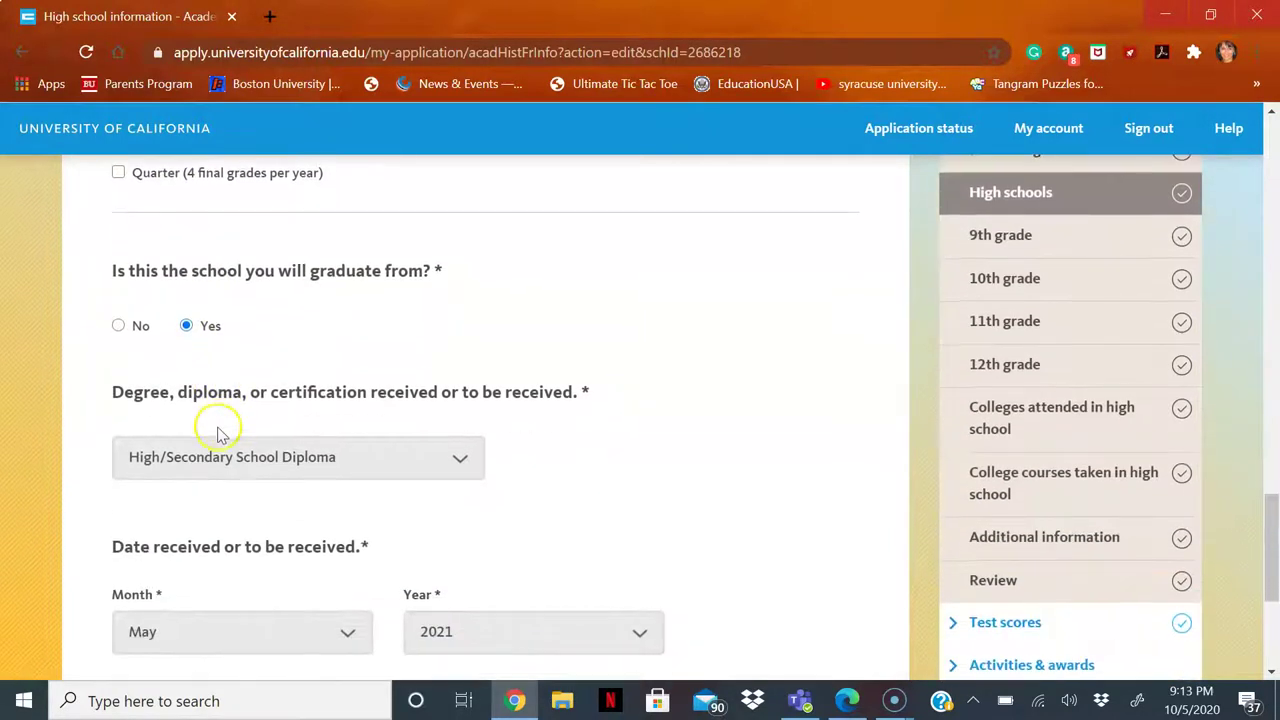
{"action": "scroll", "coordinate": [318, 492], "scroll_direction": "down", "scroll_amount": 2}
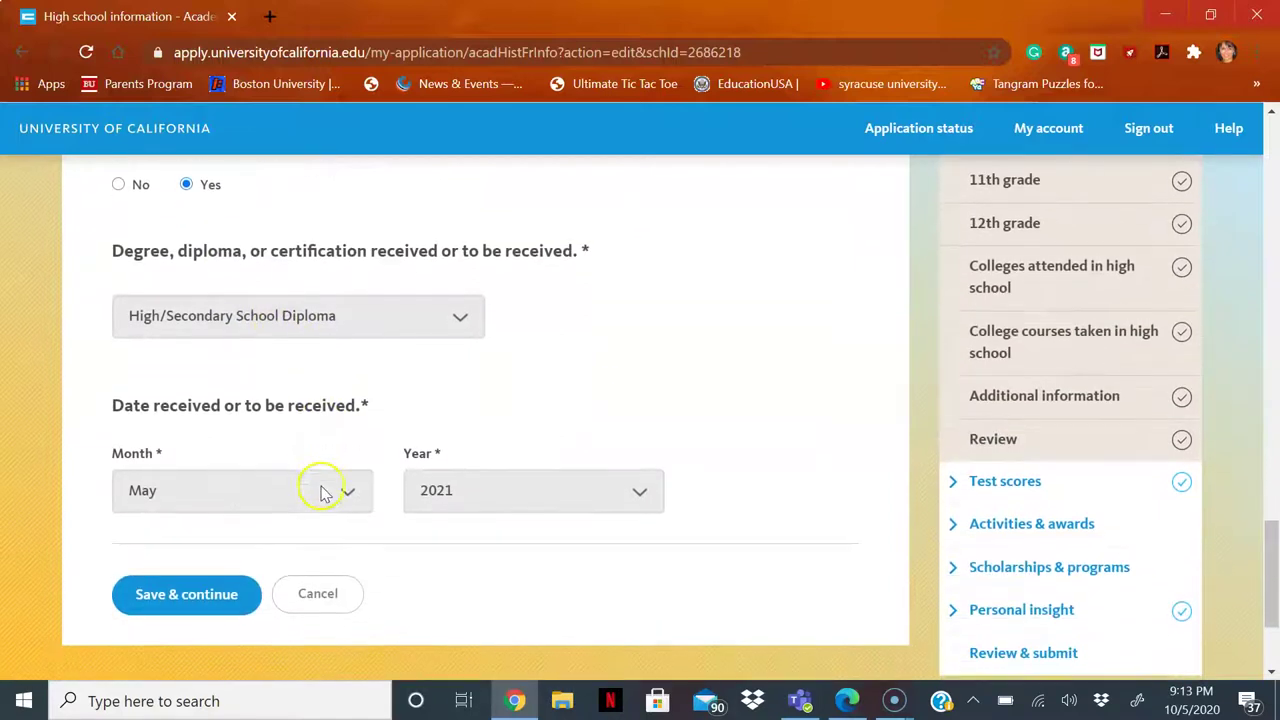
- Save the high school, showing semester terms and a diploma expected May 2021
{"action": "left_click", "coordinate": [195, 590]}
{"action": "scroll", "coordinate": [196, 590], "scroll_direction": "down", "scroll_amount": 6}
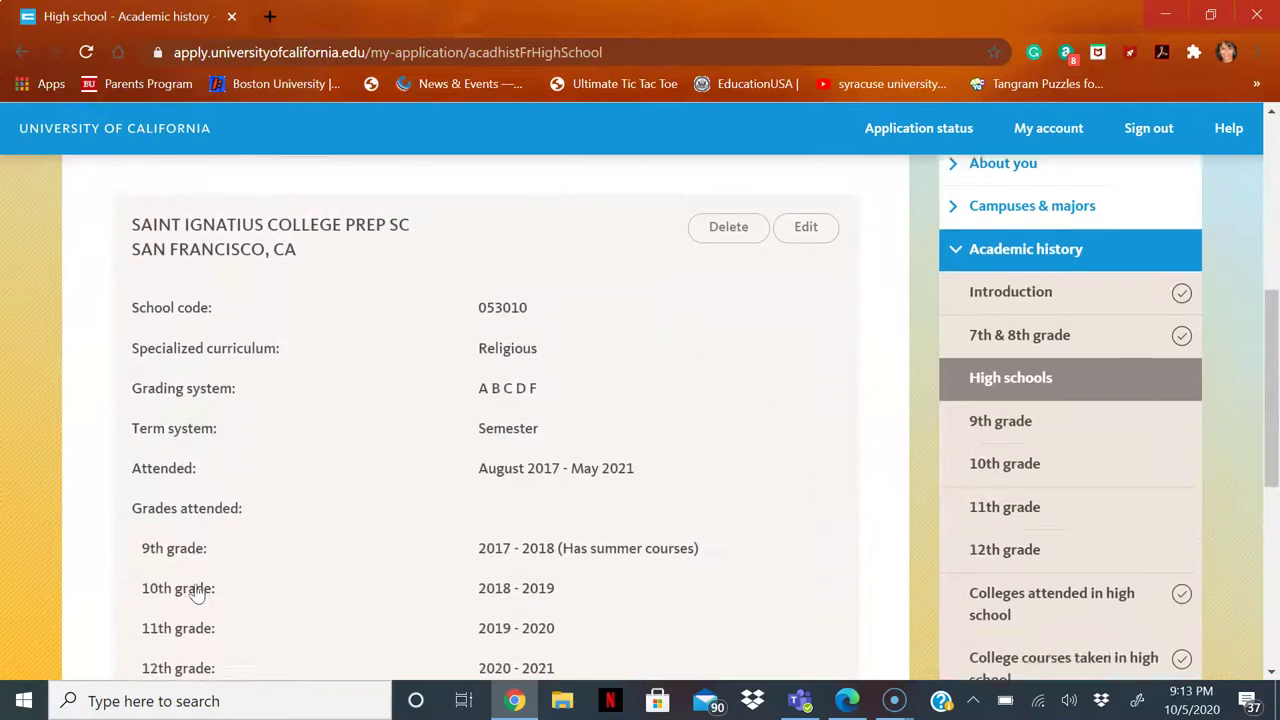
{"action": "scroll", "coordinate": [196, 590], "scroll_direction": "down", "scroll_amount": 5}
{"action": "left_click", "coordinate": [388, 420]}
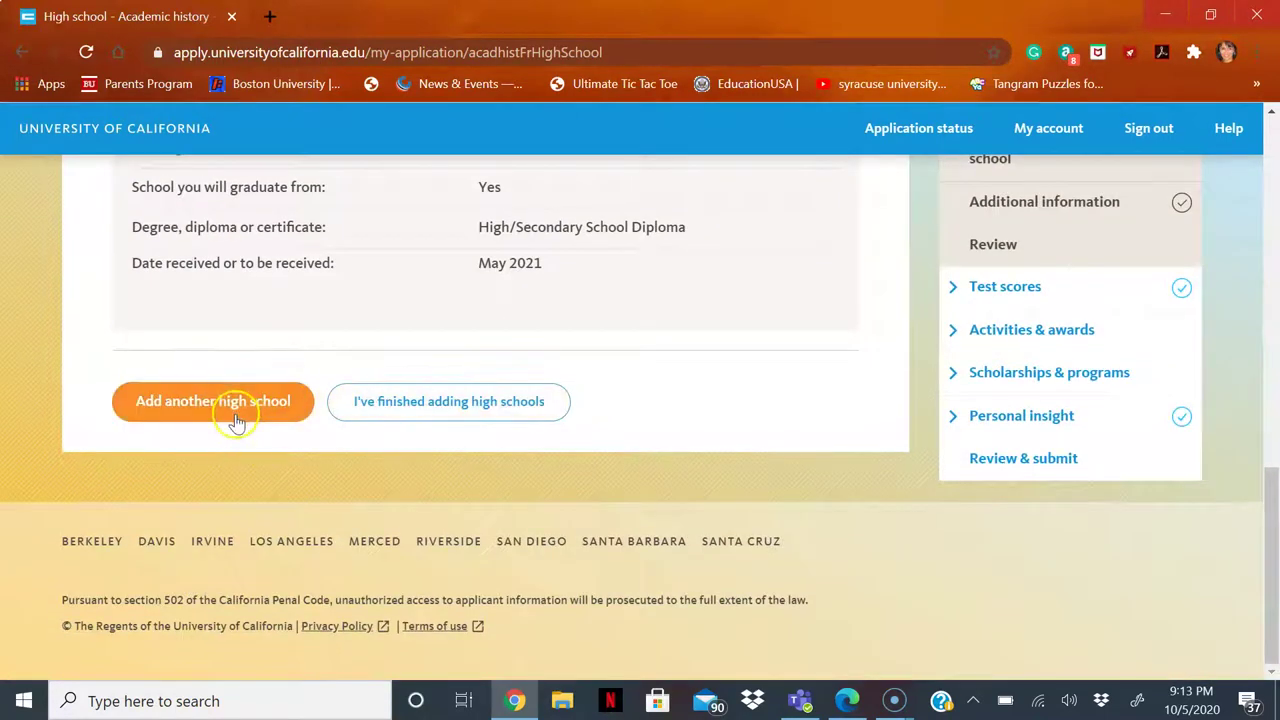
- Mark high schools finished, view the 2017–2018 9th grade courses, and open a new browser tab
{"action": "left_click", "coordinate": [458, 405]}
{"action": "scroll", "coordinate": [463, 410], "scroll_direction": "down", "scroll_amount": 8}
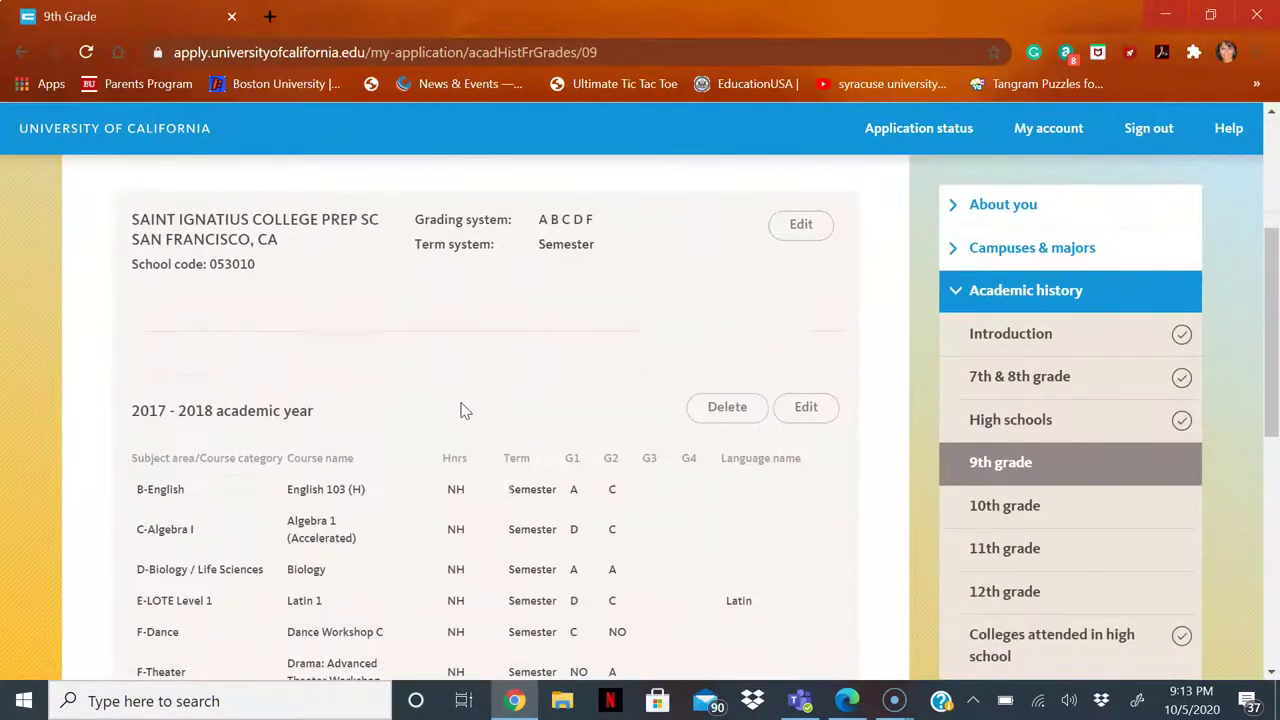
{"action": "scroll", "coordinate": [463, 410], "scroll_direction": "up", "scroll_amount": 3}
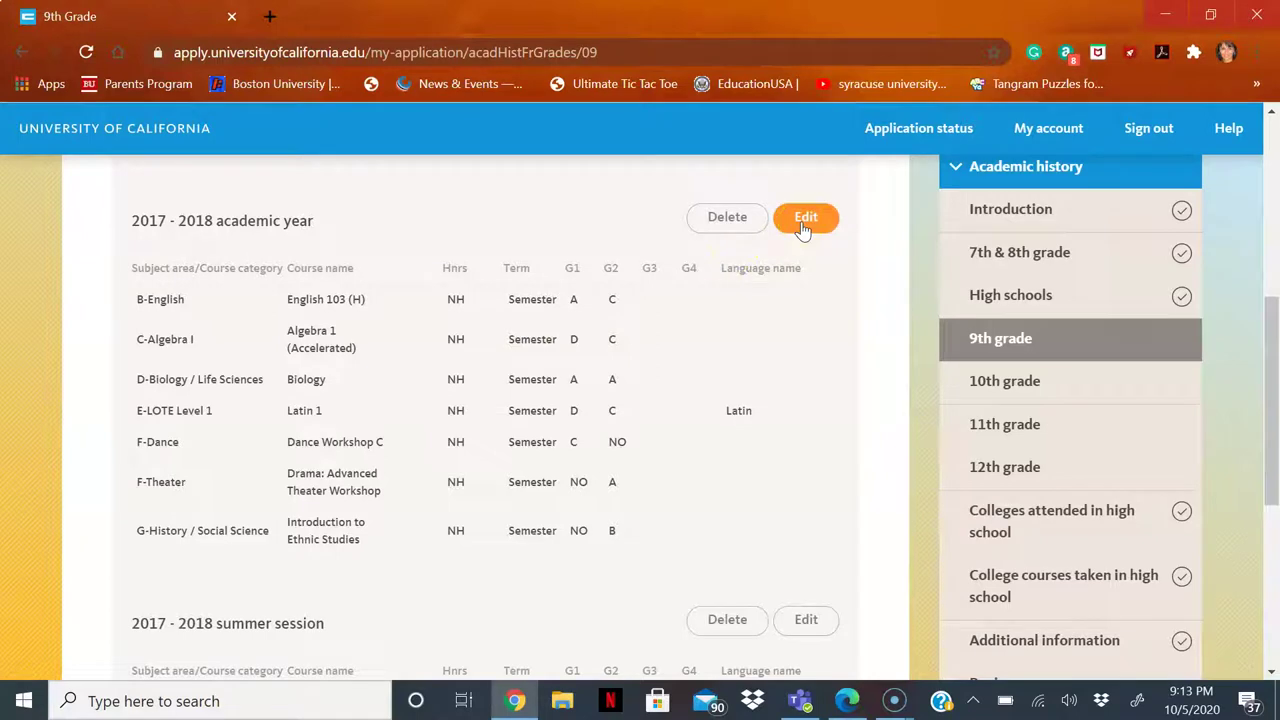
{"action": "left_click", "coordinate": [269, 16]}
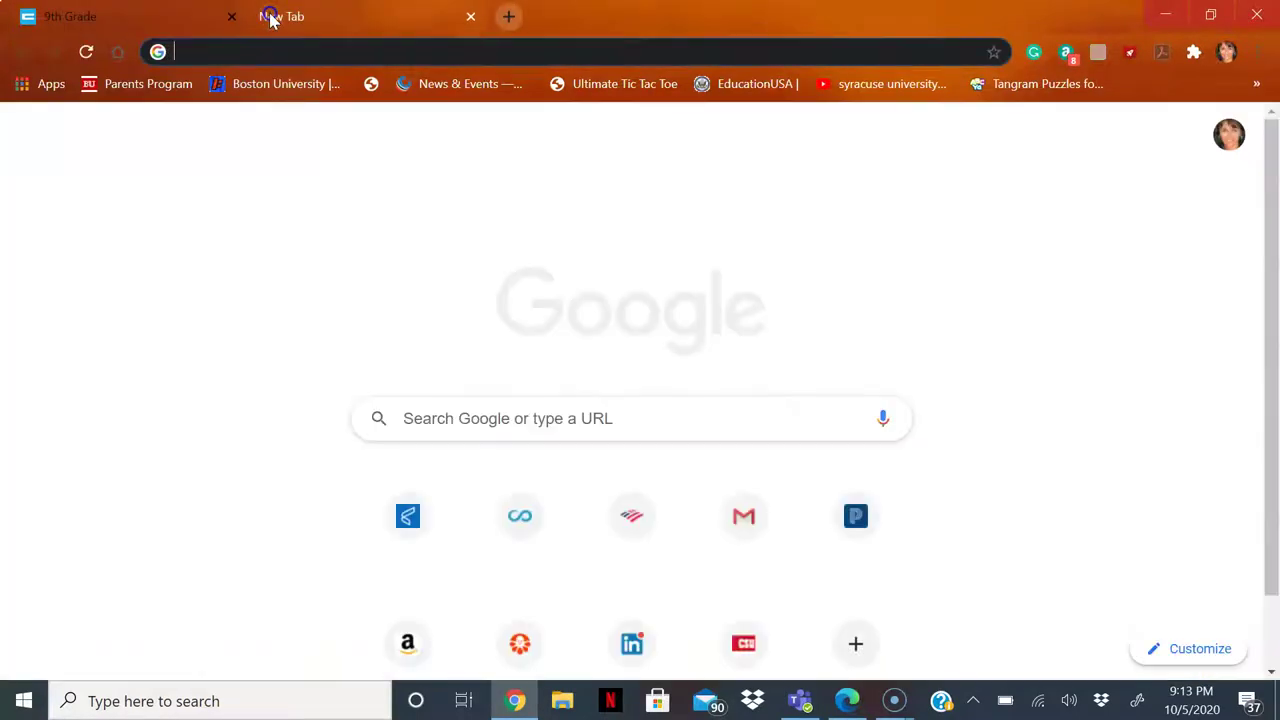
- Search the web for 'ucop ag list' and go to the A-G Course List site
{"action": "type", "text": "ucop ag list"}
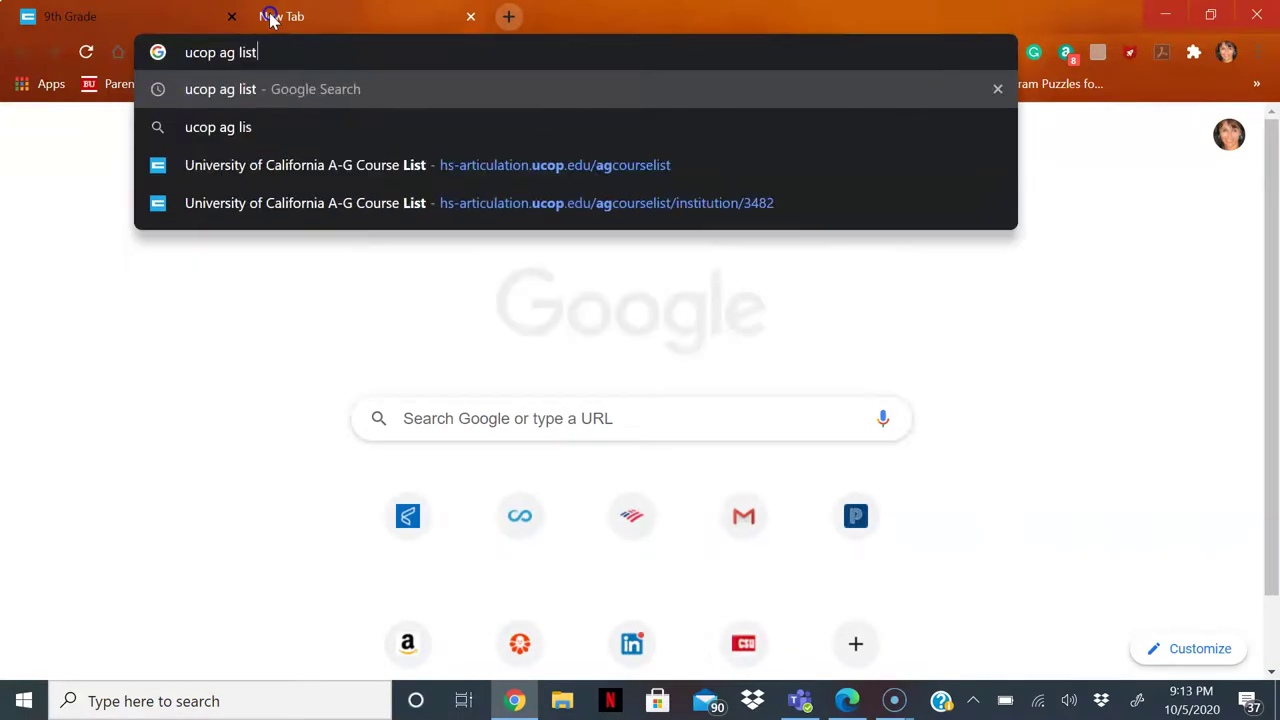
{"action": "key", "text": "Return"}
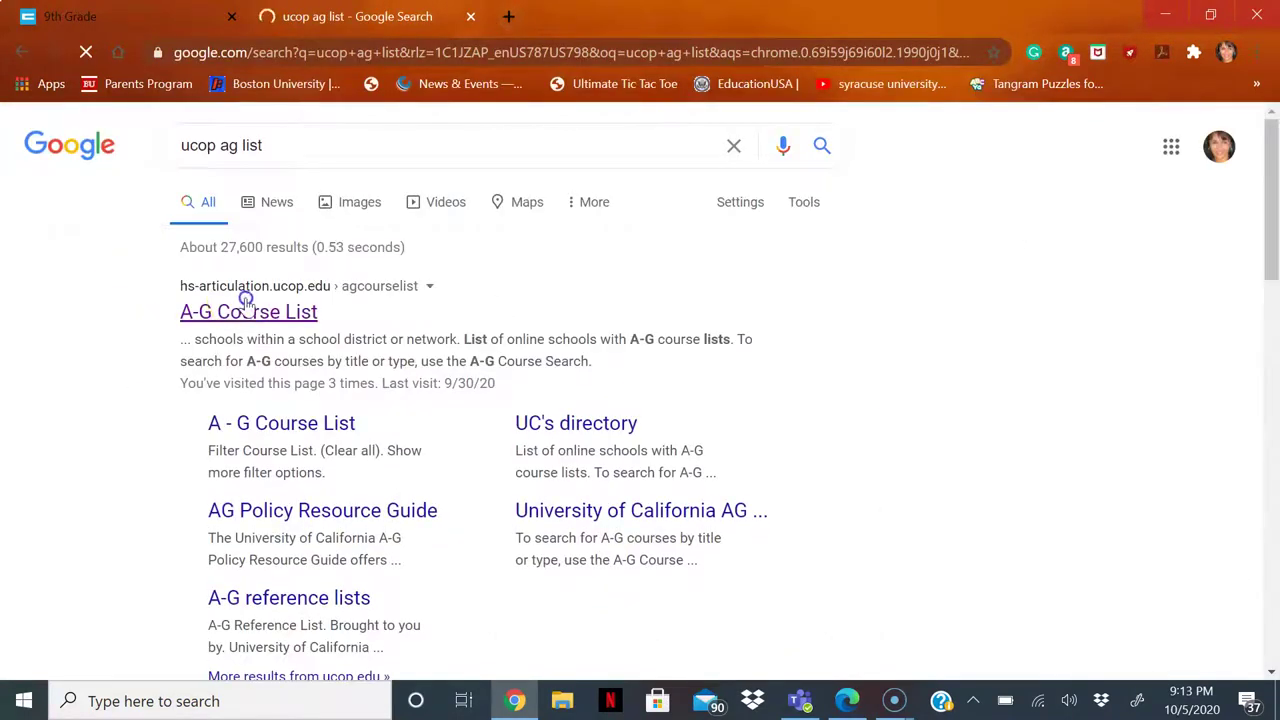
{"action": "left_click", "coordinate": [247, 307]}
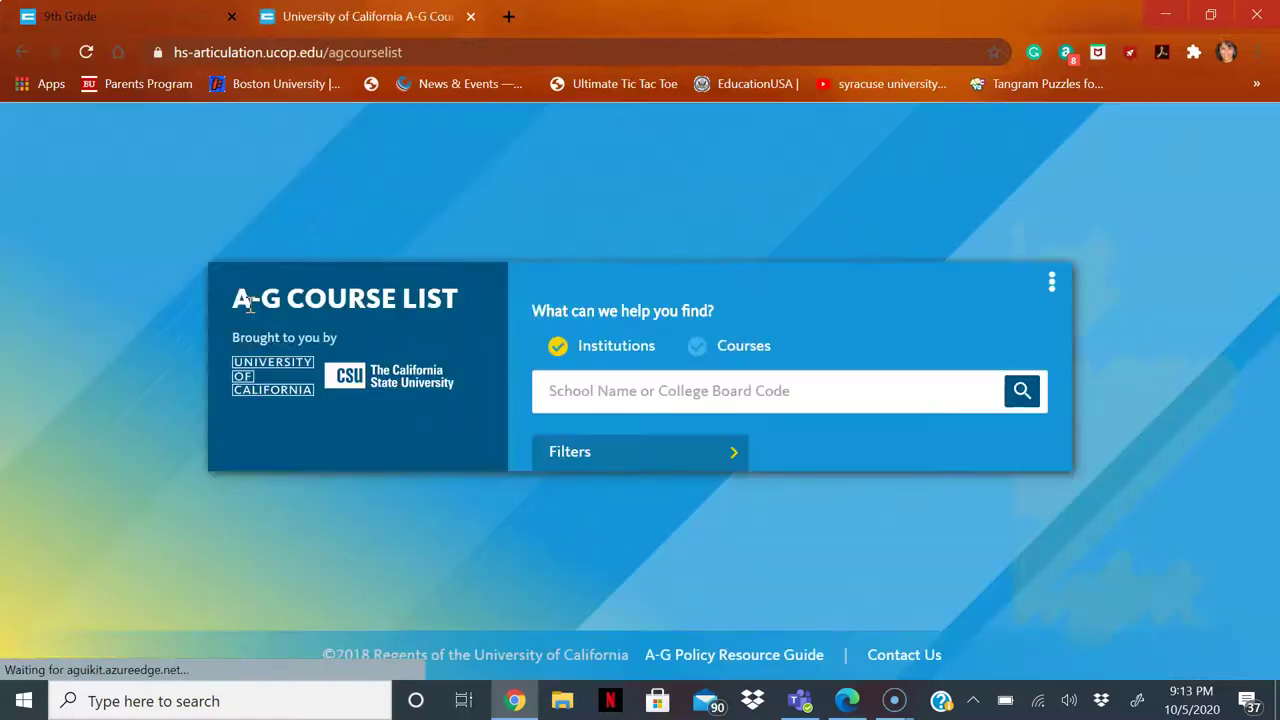
- Search 'ignatius' and open Saint Ignatius College Prep's 2020-21 course list at English
{"action": "left_click", "coordinate": [588, 391]}
{"action": "key", "text": "Return"}
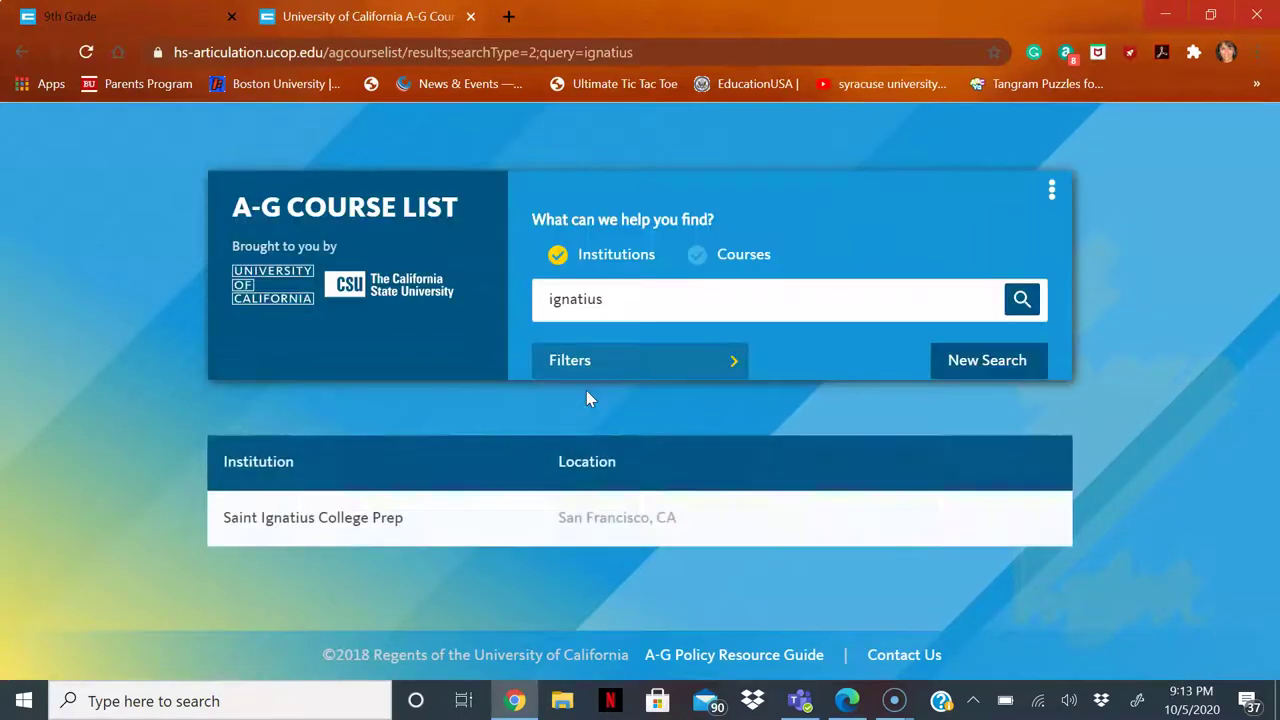
{"action": "left_click", "coordinate": [380, 518]}
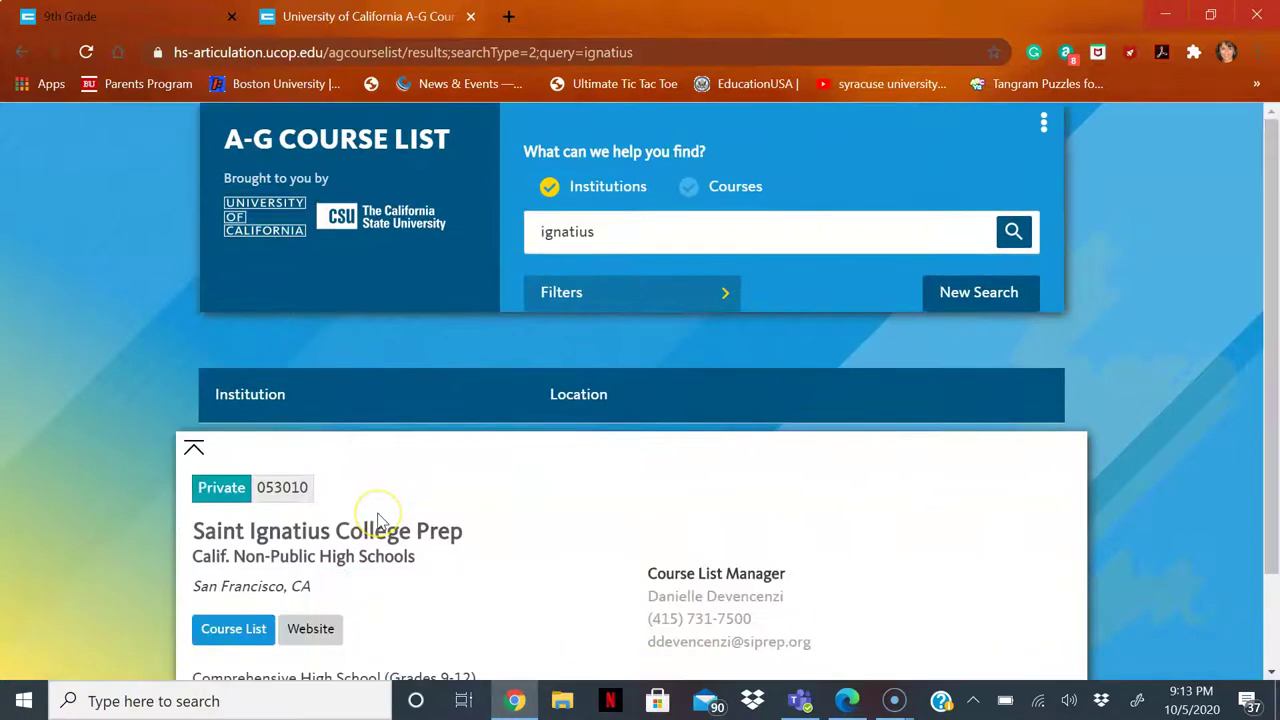
{"action": "scroll", "coordinate": [380, 520], "scroll_direction": "down", "scroll_amount": 1}
{"action": "left_click", "coordinate": [238, 516]}
{"action": "scroll", "coordinate": [330, 500], "scroll_direction": "down", "scroll_amount": 2}
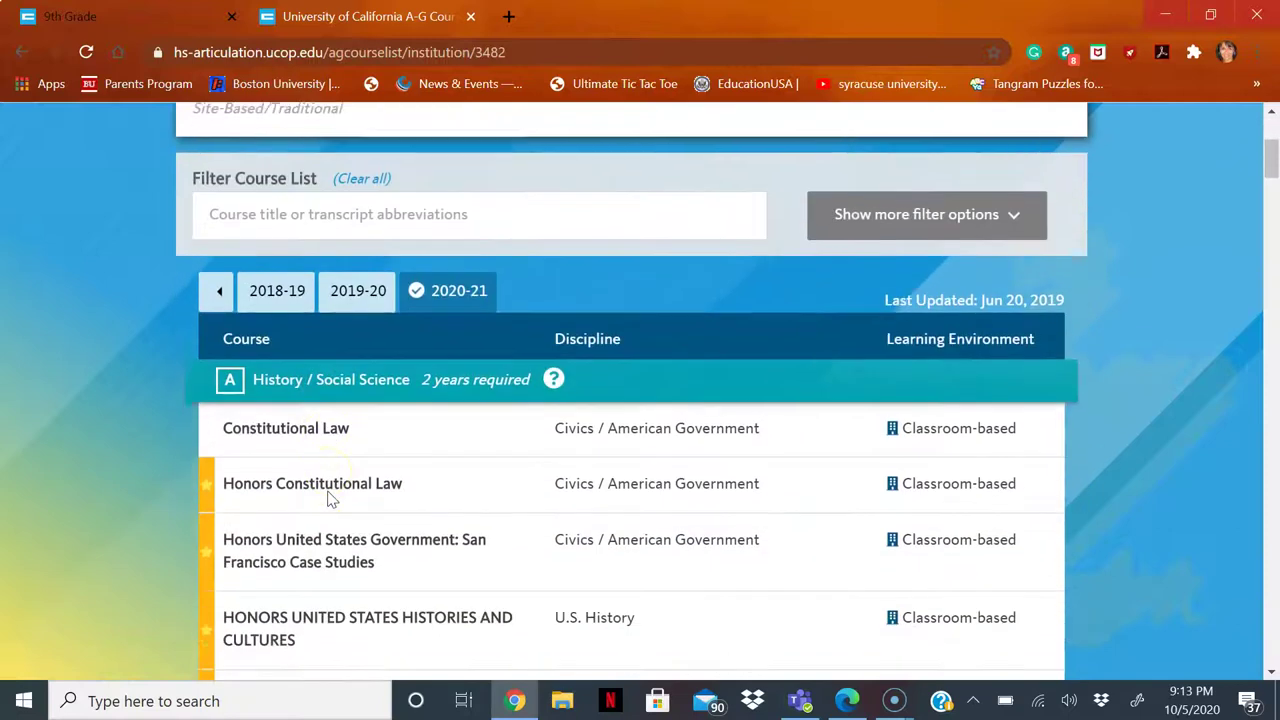
{"action": "scroll", "coordinate": [332, 499], "scroll_direction": "down", "scroll_amount": 10}
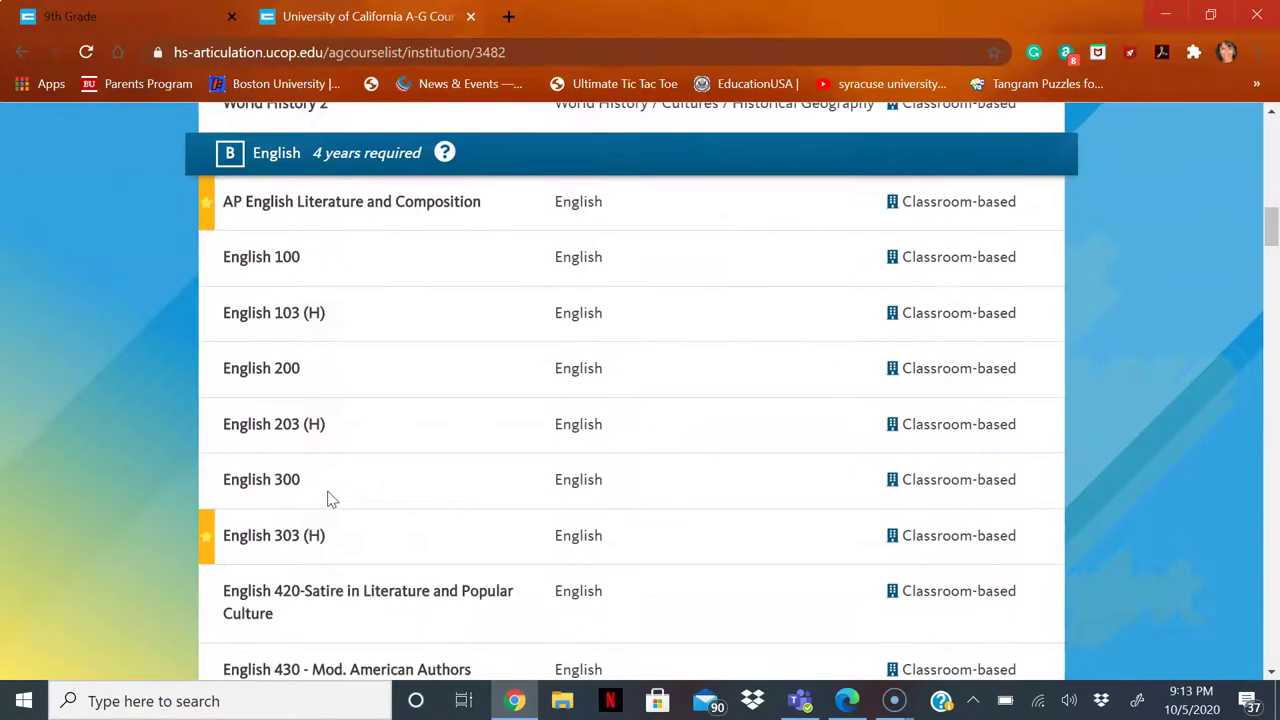
{"action": "scroll", "coordinate": [266, 243], "scroll_direction": "down", "scroll_amount": 4}
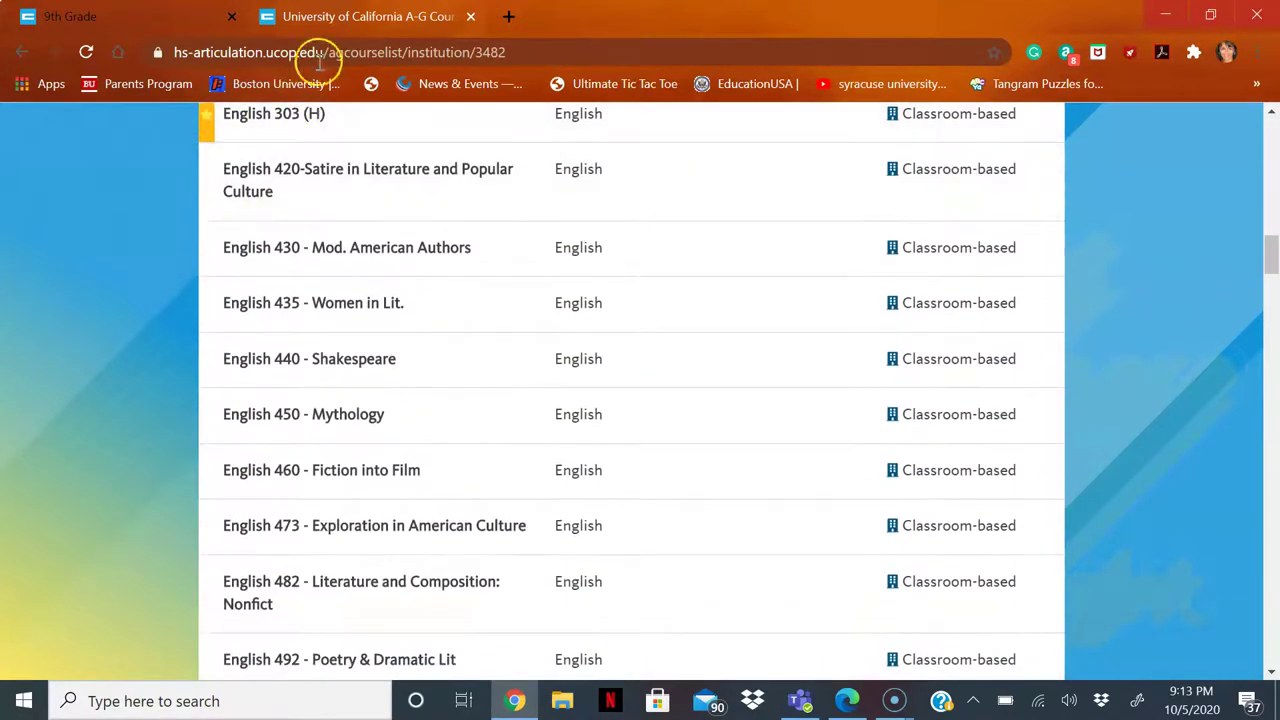
- Back on 9th Grade, scan courses and grades from English 103 (H) through Visual and Performing Arts
{"action": "left_click", "coordinate": [140, 25]}
{"action": "scroll", "coordinate": [408, 390], "scroll_direction": "down", "scroll_amount": 1}
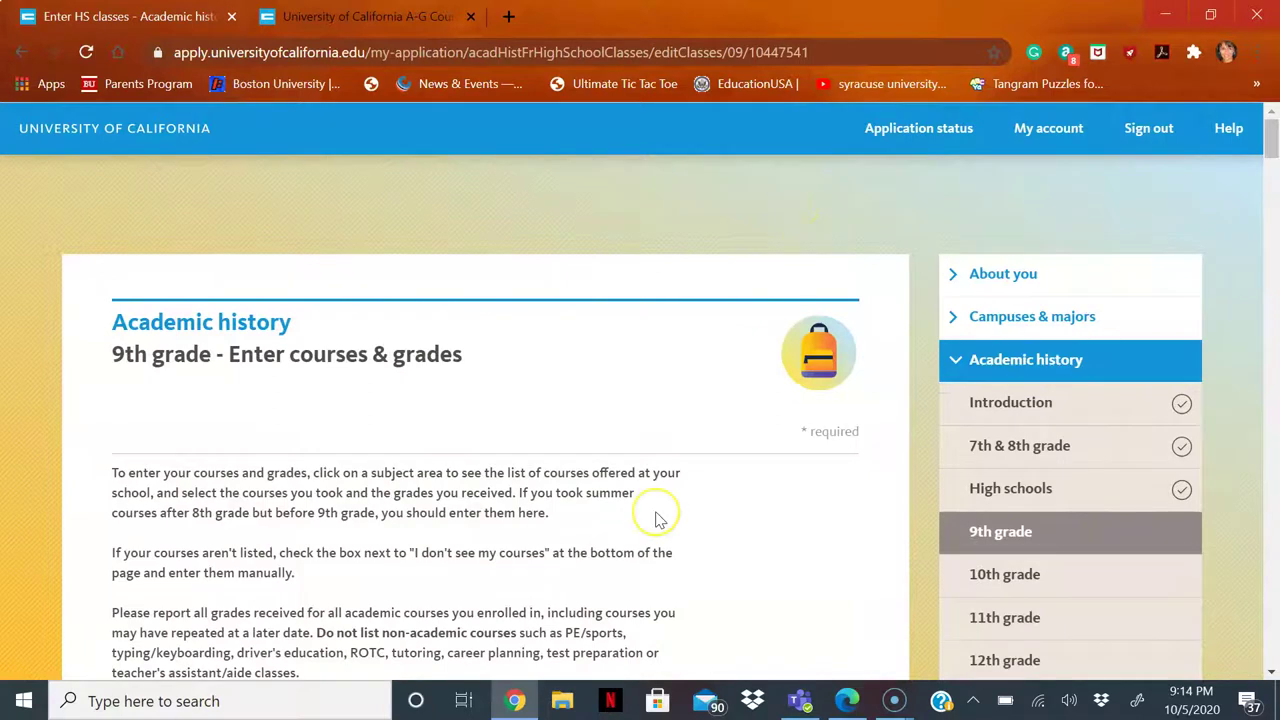
{"action": "scroll", "coordinate": [657, 518], "scroll_direction": "down", "scroll_amount": 10}
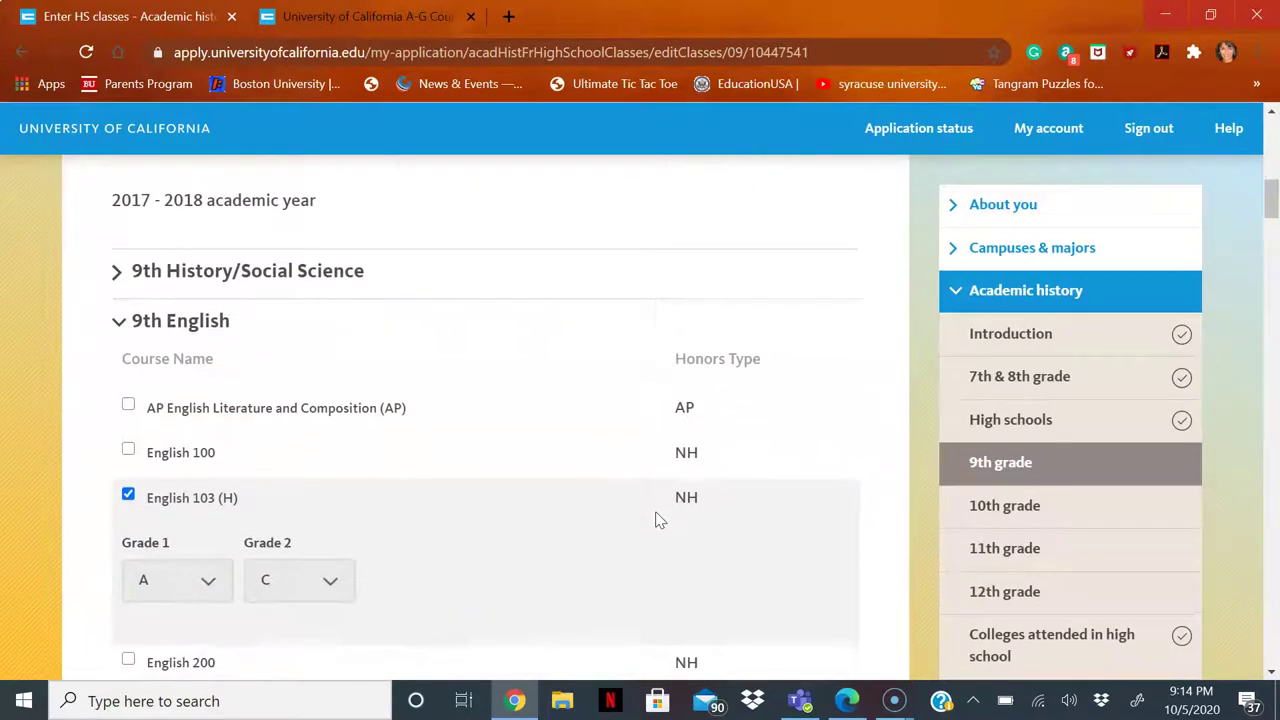
{"action": "scroll", "coordinate": [657, 518], "scroll_direction": "down", "scroll_amount": 2}
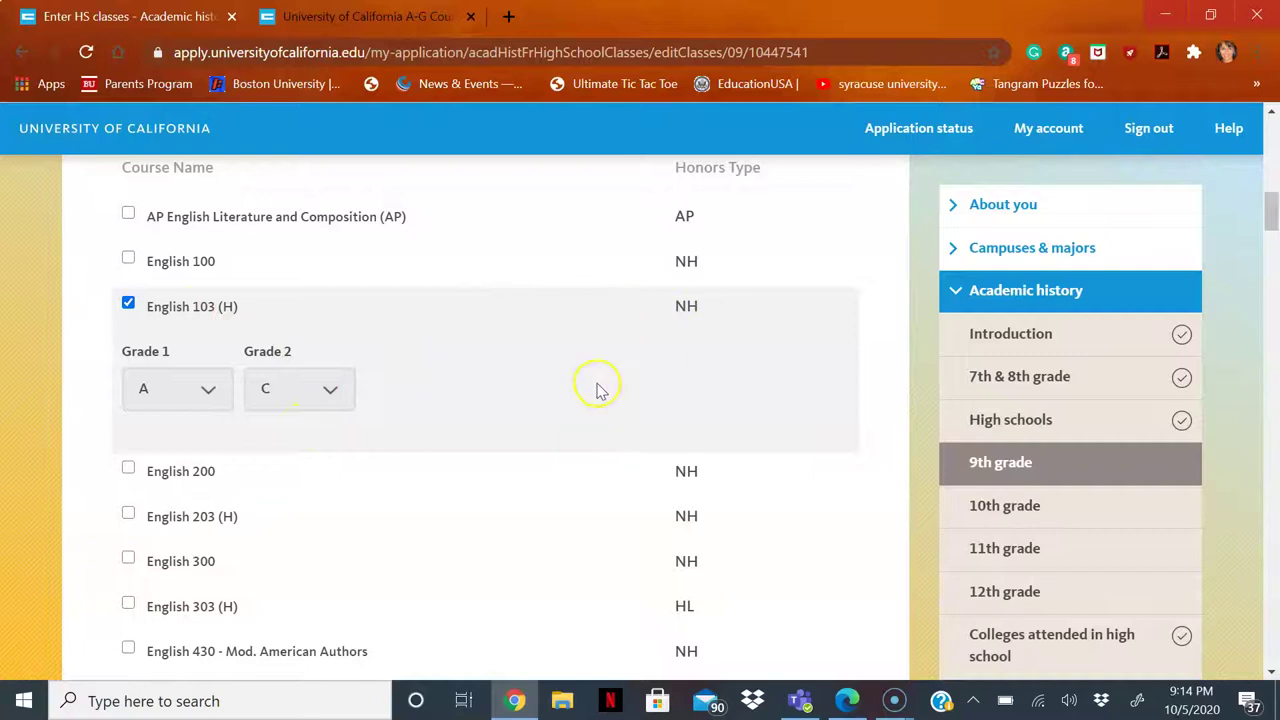
{"action": "scroll", "coordinate": [588, 402], "scroll_direction": "down", "scroll_amount": 9}
{"action": "scroll", "coordinate": [588, 402], "scroll_direction": "up", "scroll_amount": 2}
{"action": "scroll", "coordinate": [588, 402], "scroll_direction": "down", "scroll_amount": 7}
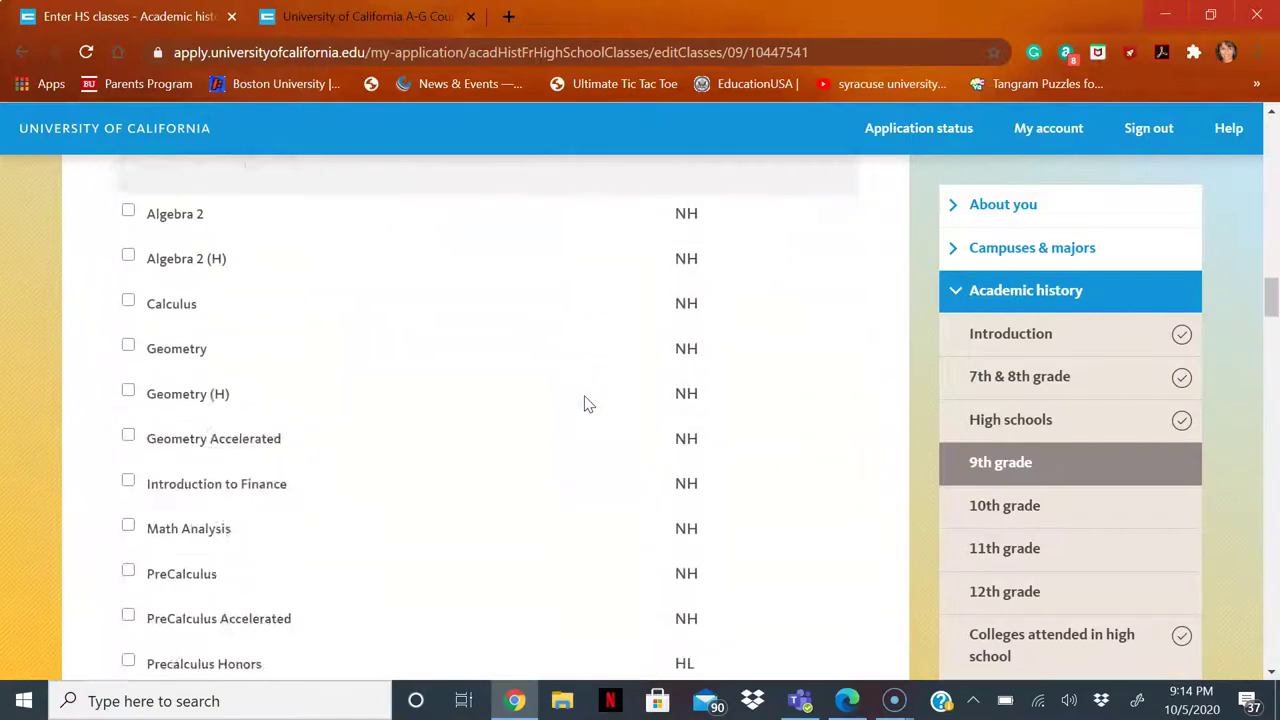
{"action": "scroll", "coordinate": [588, 403], "scroll_direction": "down", "scroll_amount": 15}
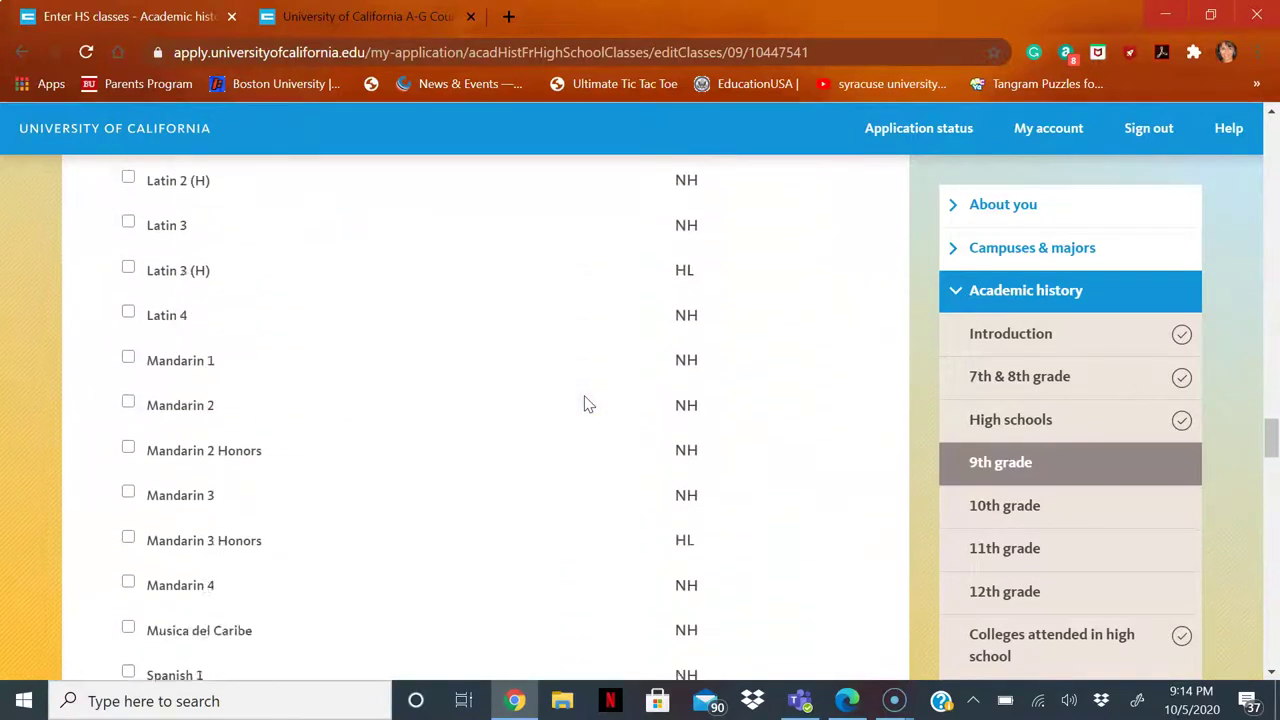
{"action": "scroll", "coordinate": [588, 403], "scroll_direction": "down", "scroll_amount": 4}
{"action": "left_click", "coordinate": [582, 403]}
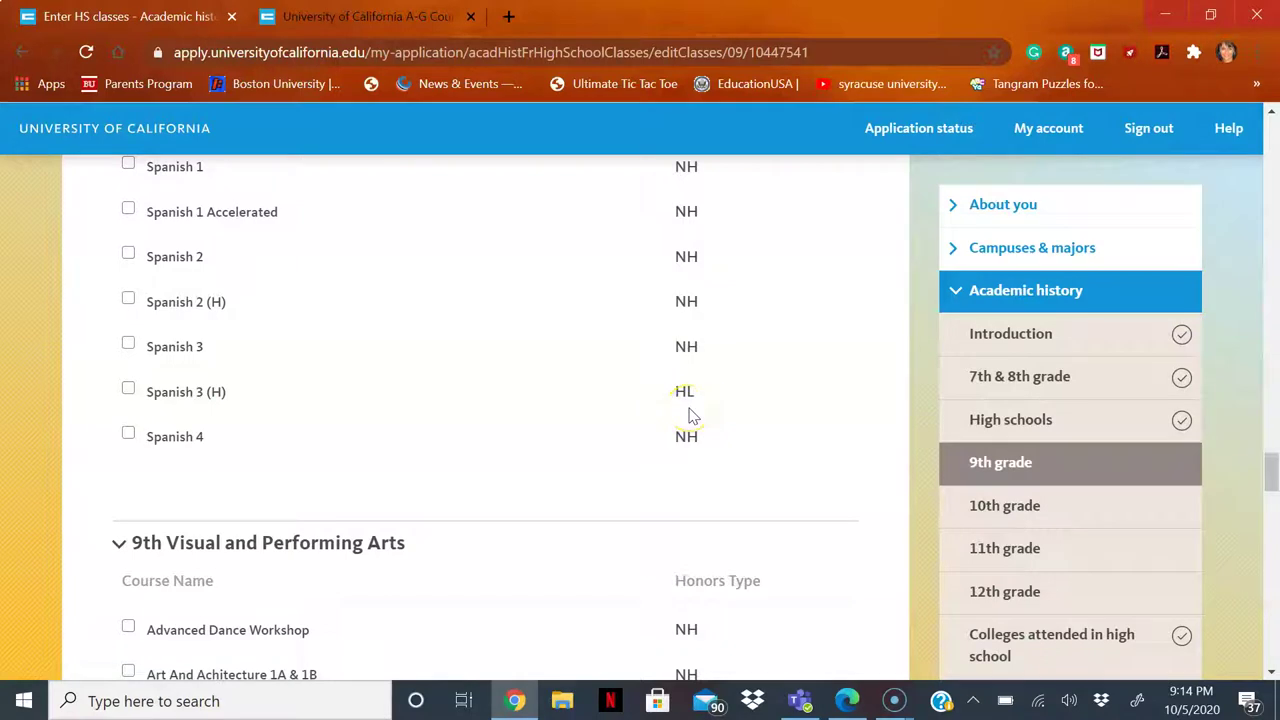
- In the A-G Course List tab, compare Saint Ignatius's English courses, English 100 through English 440
{"action": "left_click", "coordinate": [416, 16]}
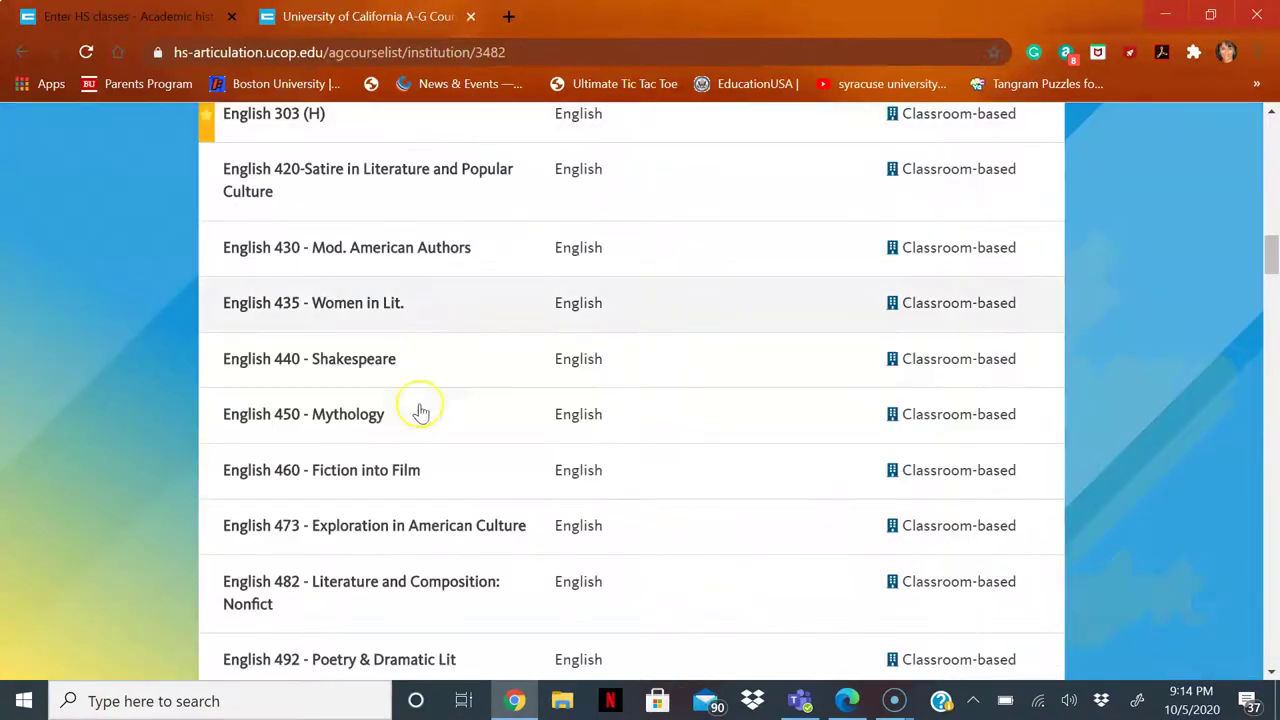
{"action": "scroll", "coordinate": [418, 411], "scroll_direction": "down", "scroll_amount": 1}
{"action": "scroll", "coordinate": [421, 412], "scroll_direction": "up", "scroll_amount": 2}
{"action": "scroll", "coordinate": [419, 411], "scroll_direction": "up", "scroll_amount": 2}
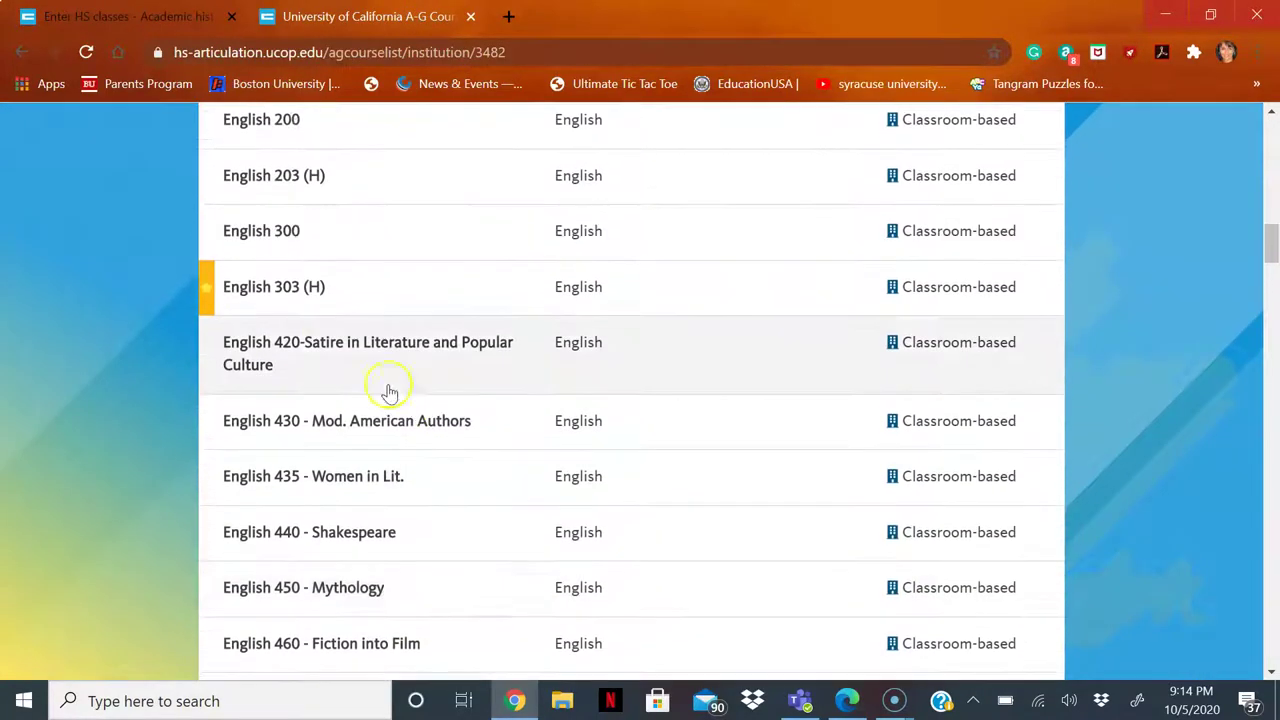
{"action": "left_click", "coordinate": [298, 312]}
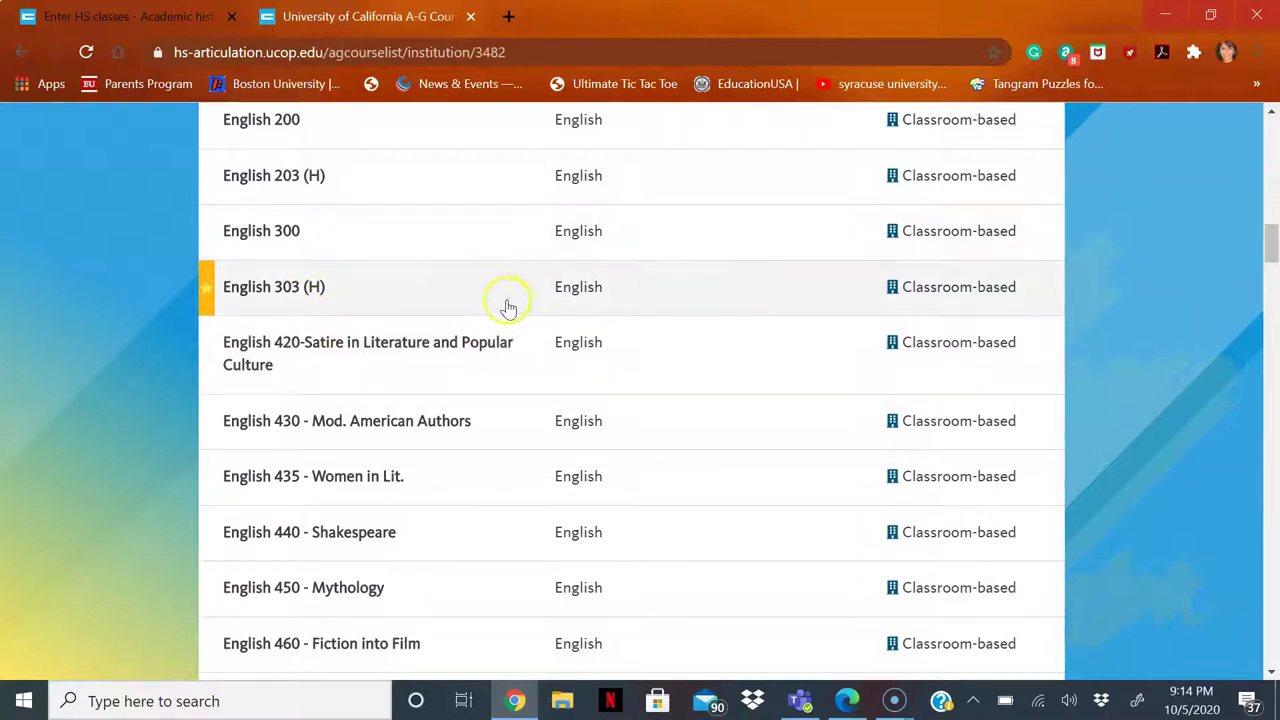
{"action": "scroll", "coordinate": [194, 293], "scroll_direction": "up", "scroll_amount": 1}
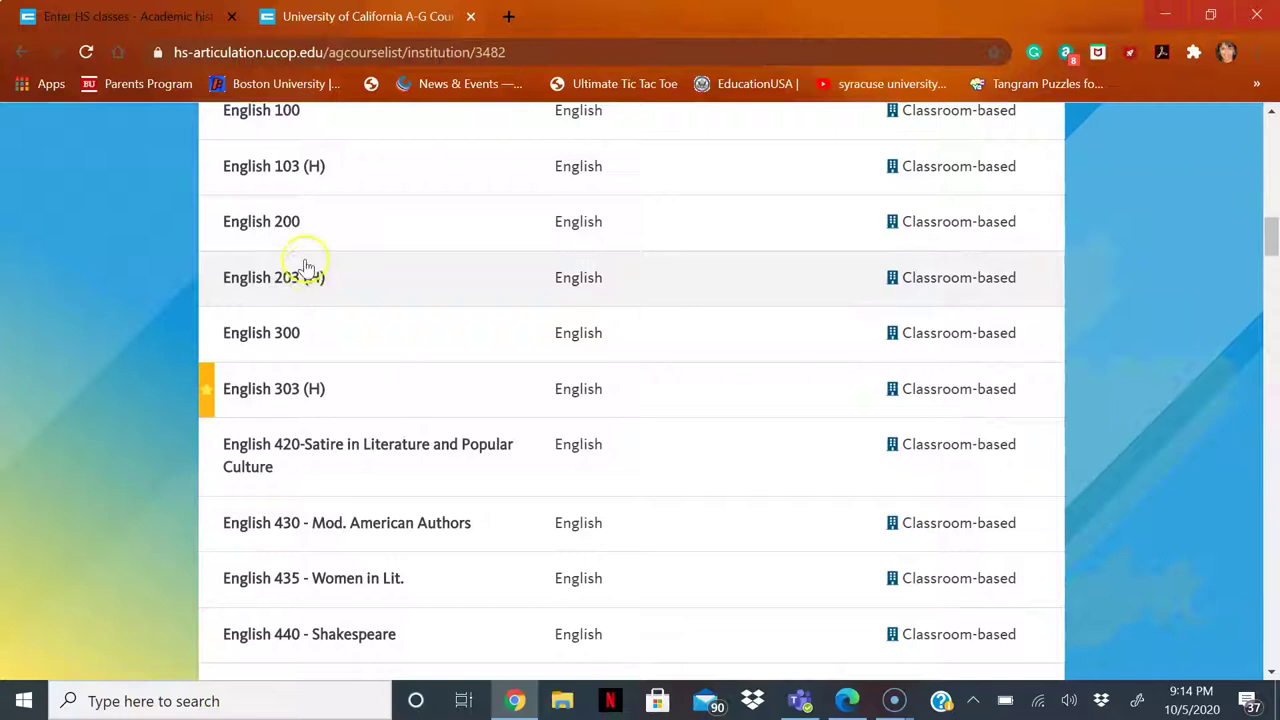
- Back on the 9th grade course page, uncheck and recheck Drama: Advanced Theater Workshop
{"action": "left_click", "coordinate": [160, 21]}
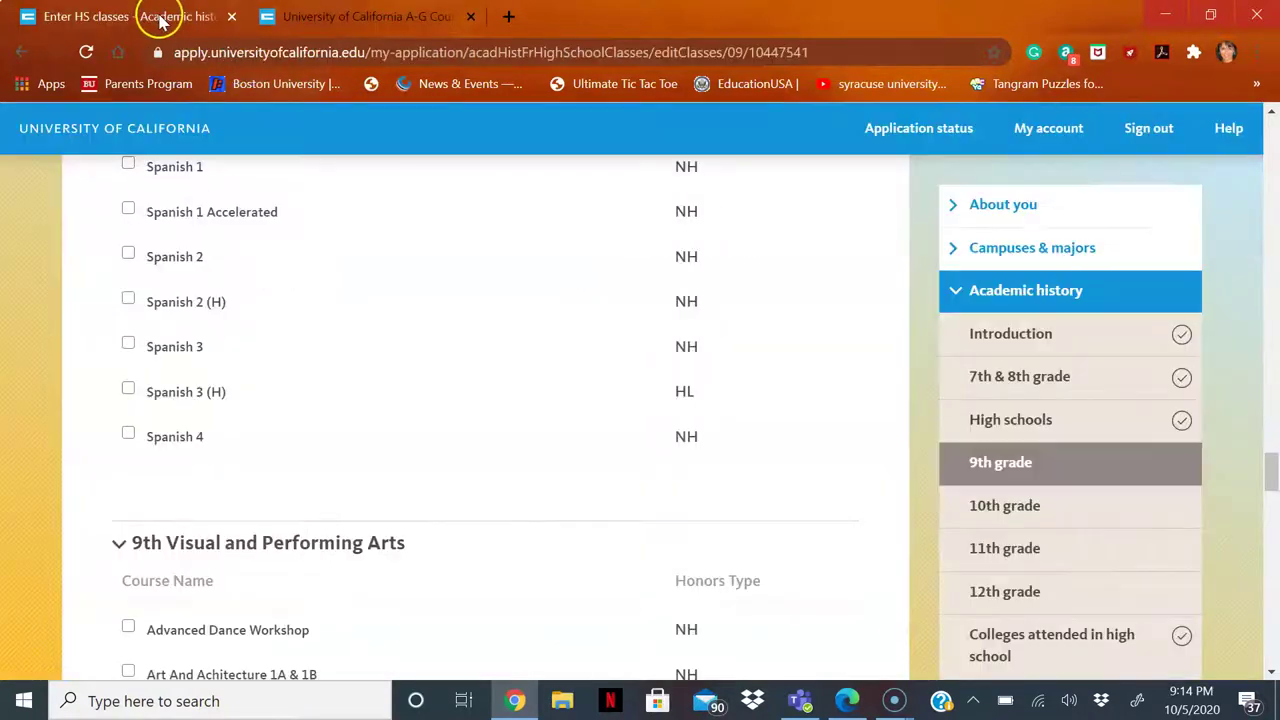
{"action": "scroll", "coordinate": [268, 385], "scroll_direction": "down", "scroll_amount": 3}
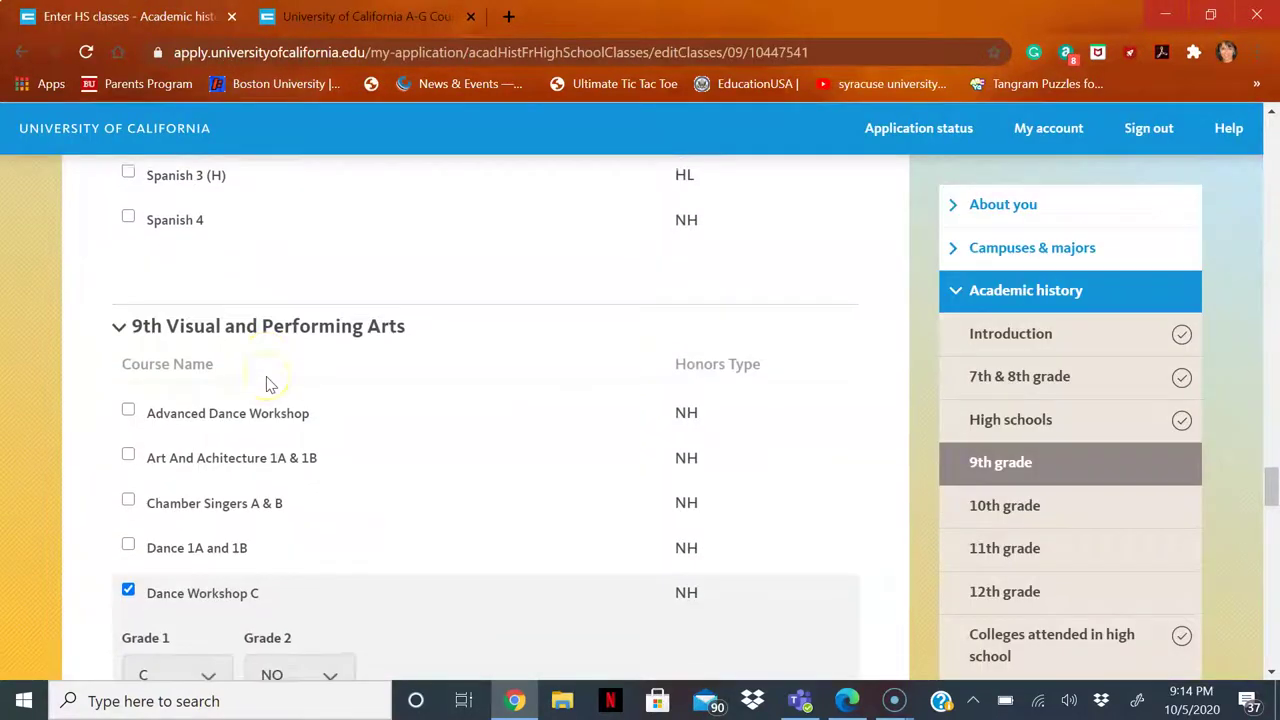
{"action": "scroll", "coordinate": [268, 385], "scroll_direction": "down", "scroll_amount": 1}
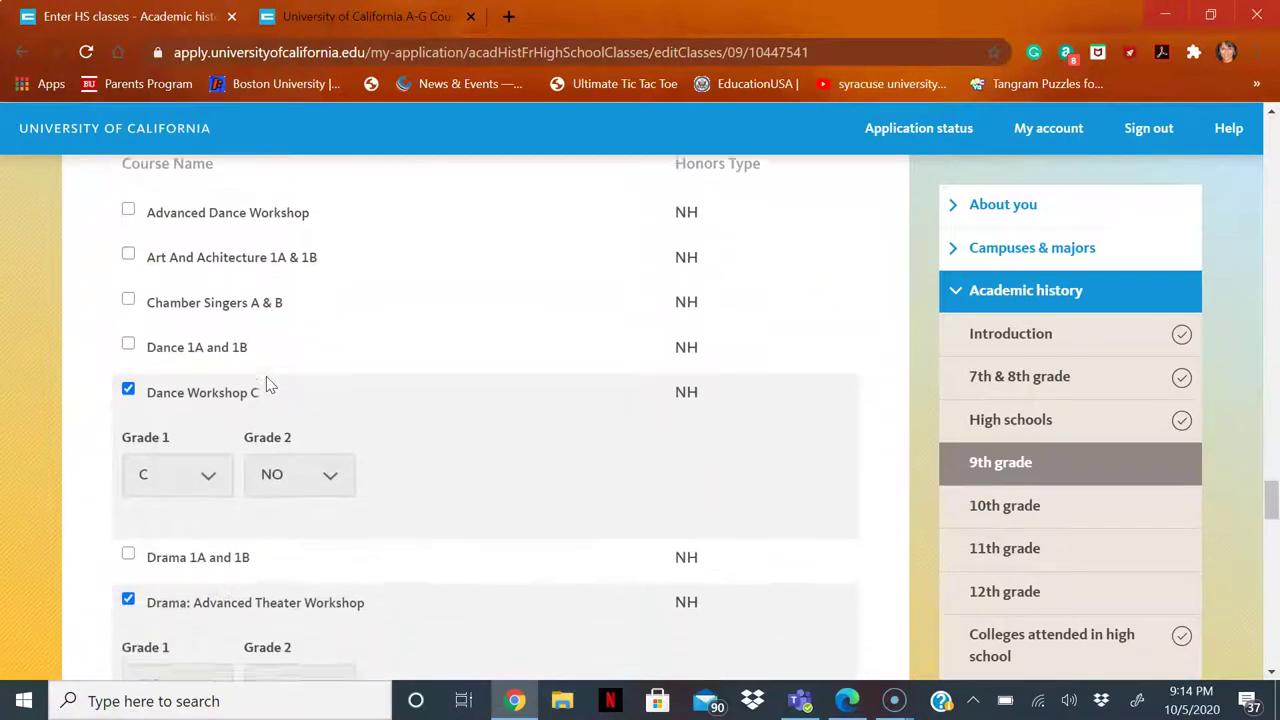
{"action": "scroll", "coordinate": [266, 376], "scroll_direction": "down", "scroll_amount": 2}
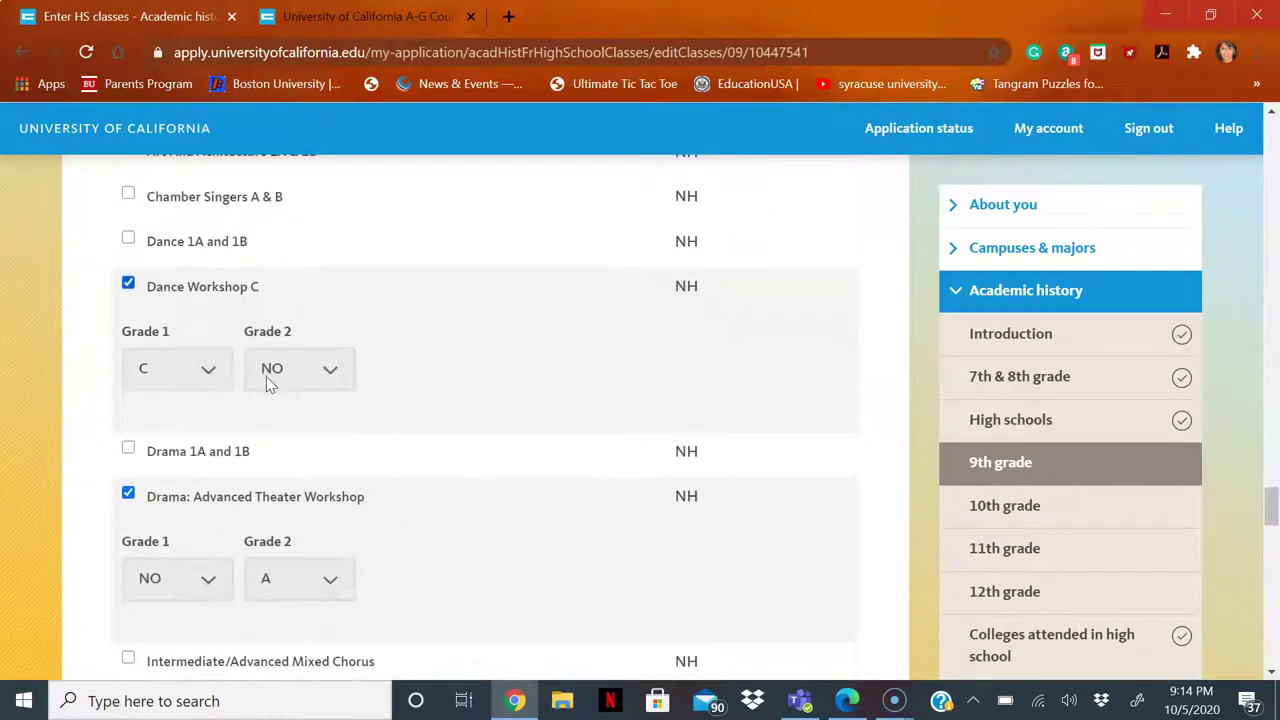
{"action": "scroll", "coordinate": [268, 385], "scroll_direction": "down", "scroll_amount": 1}
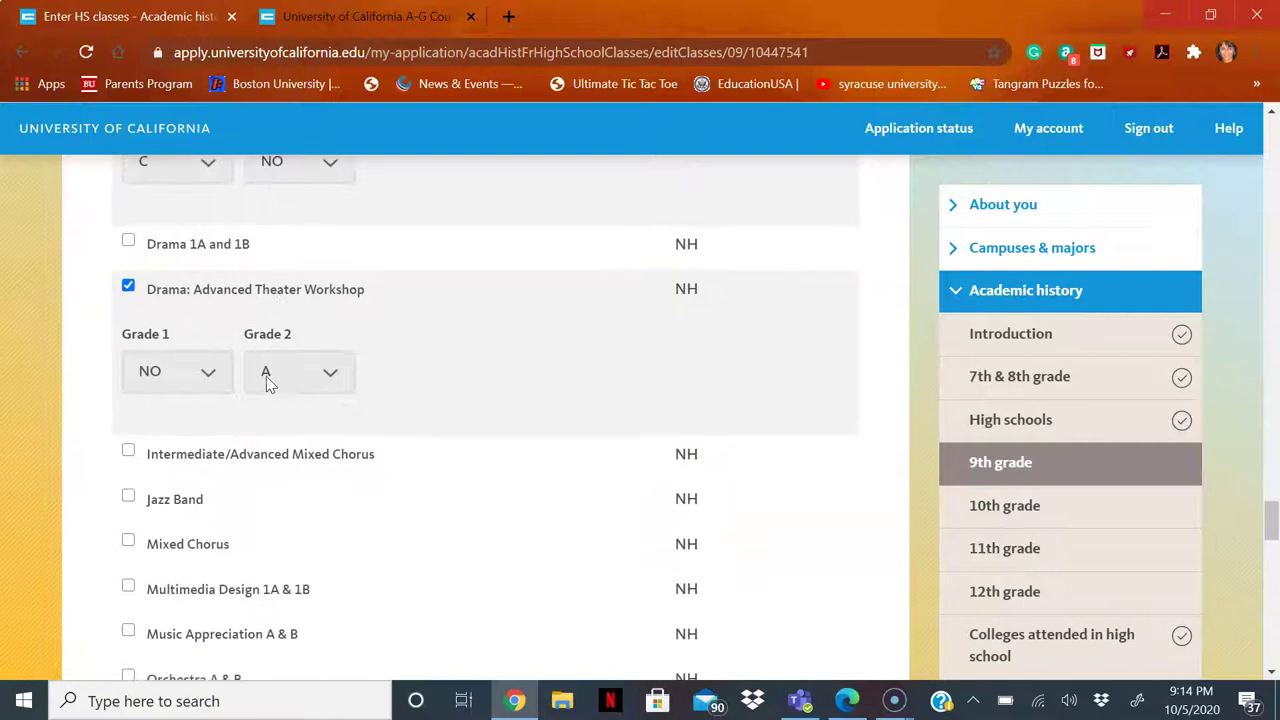
{"action": "scroll", "coordinate": [268, 385], "scroll_direction": "down", "scroll_amount": 1}
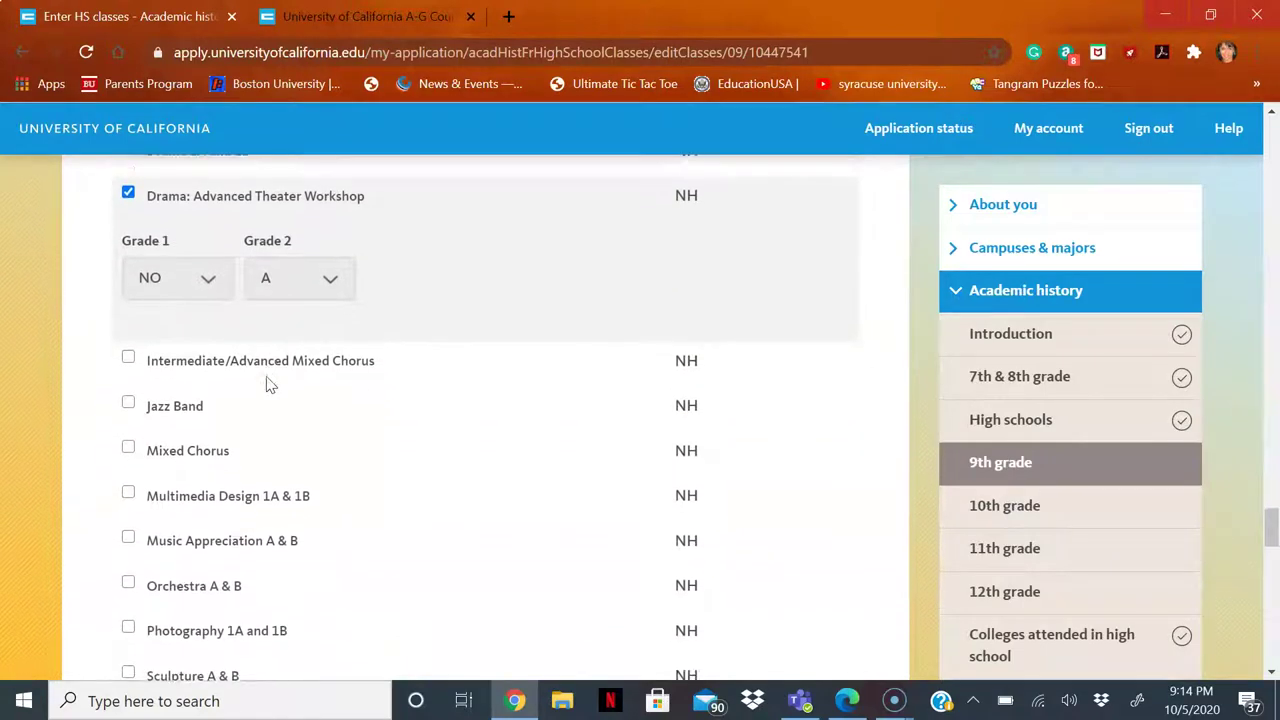
{"action": "scroll", "coordinate": [268, 385], "scroll_direction": "up", "scroll_amount": 2}
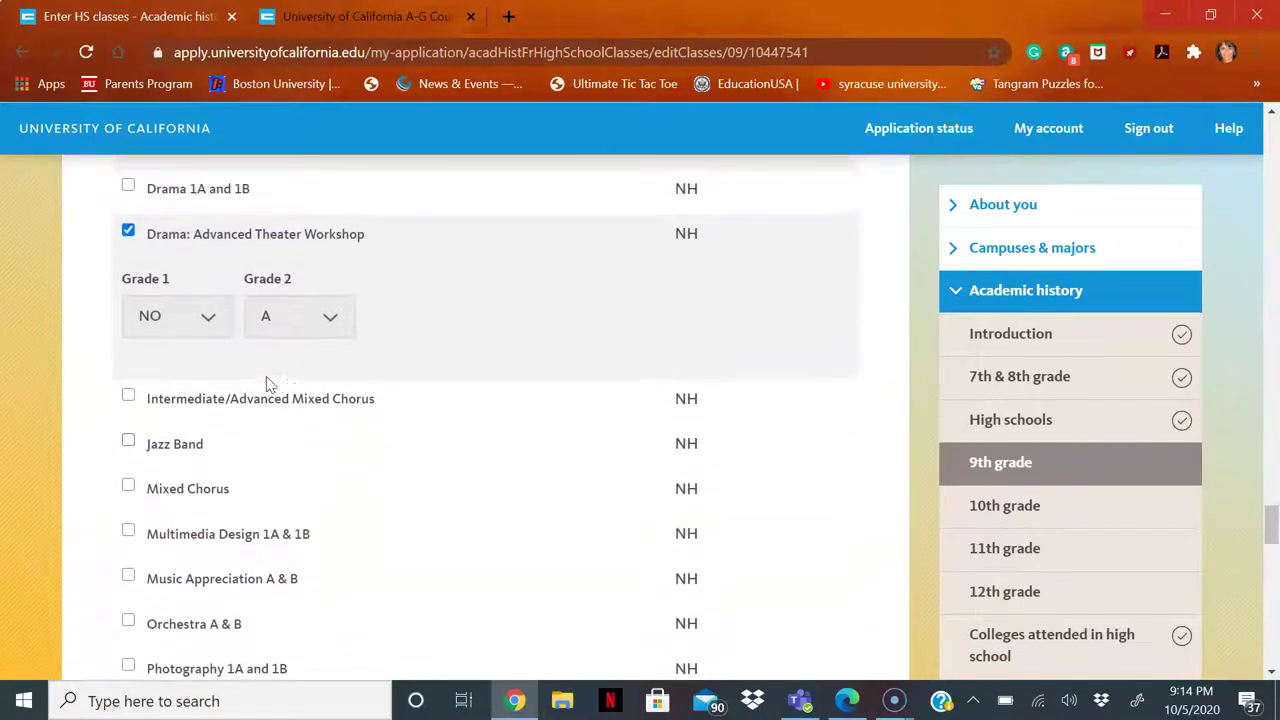
{"action": "scroll", "coordinate": [266, 384], "scroll_direction": "up", "scroll_amount": 1}
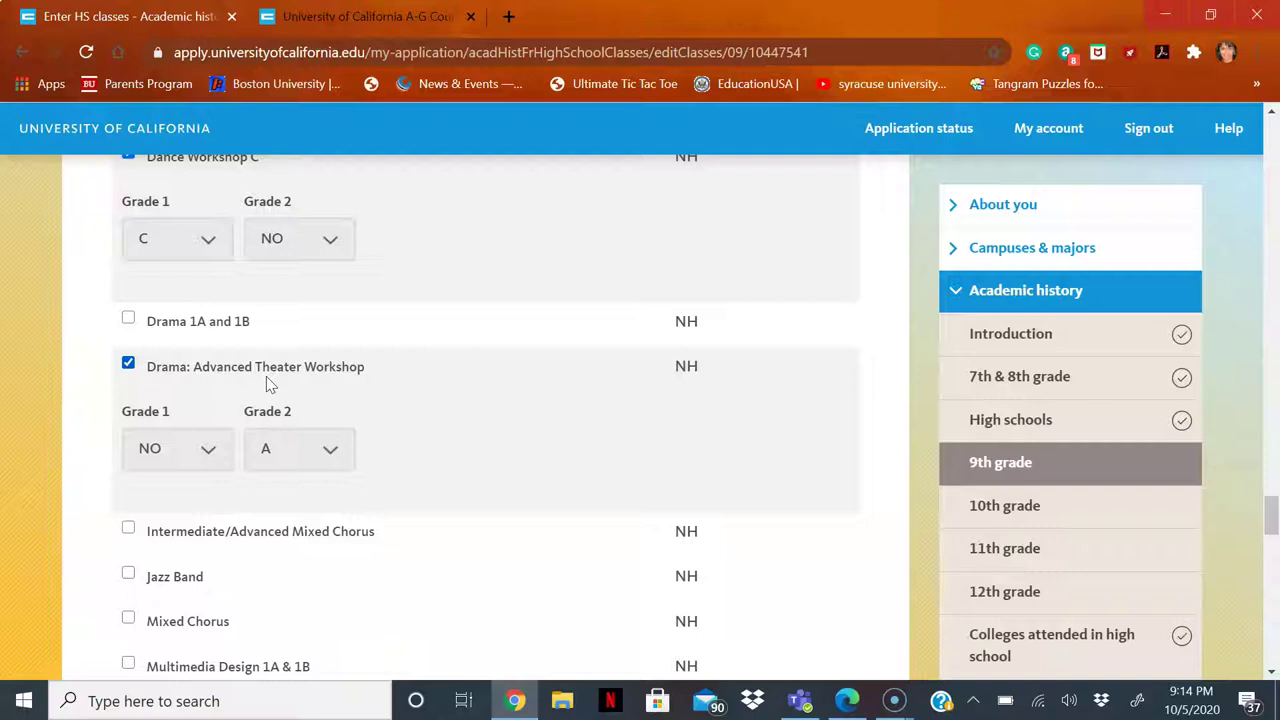
{"action": "left_click", "coordinate": [267, 378]}
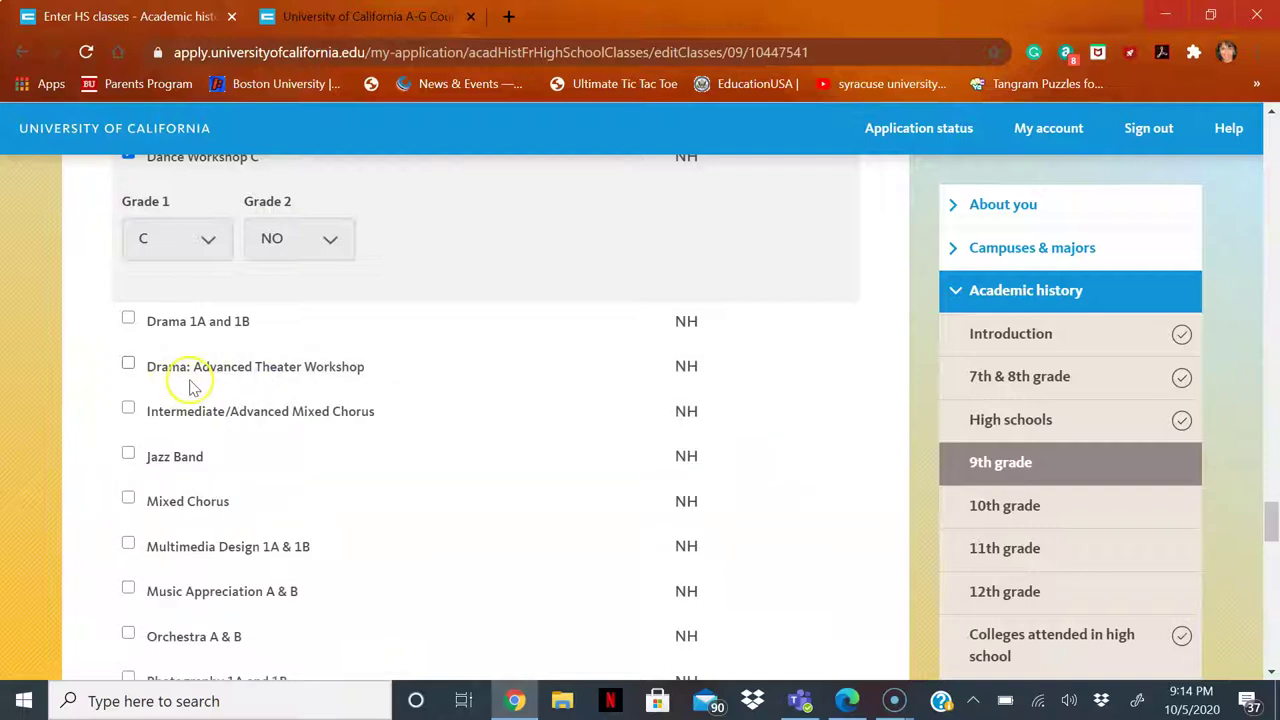
{"action": "left_click", "coordinate": [129, 366]}
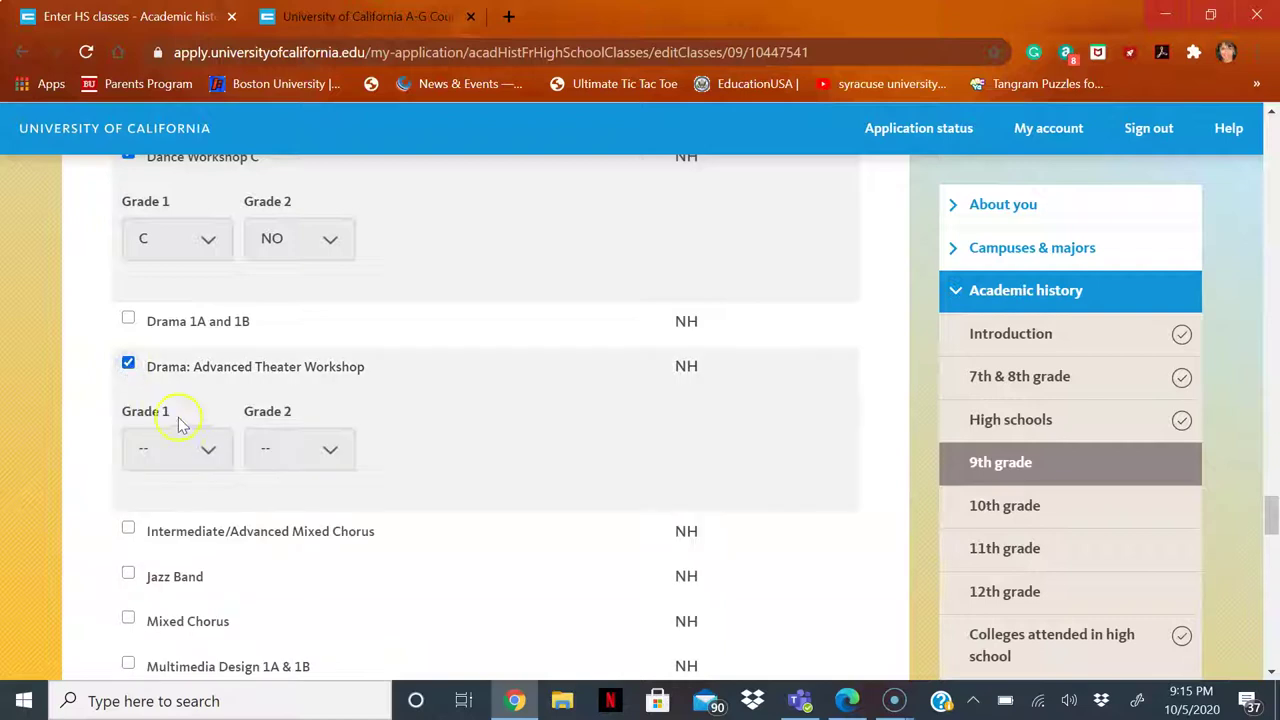
- Give Drama: Advanced Theater Workshop grade NO for the first term and B for the second
{"action": "left_click", "coordinate": [198, 450]}
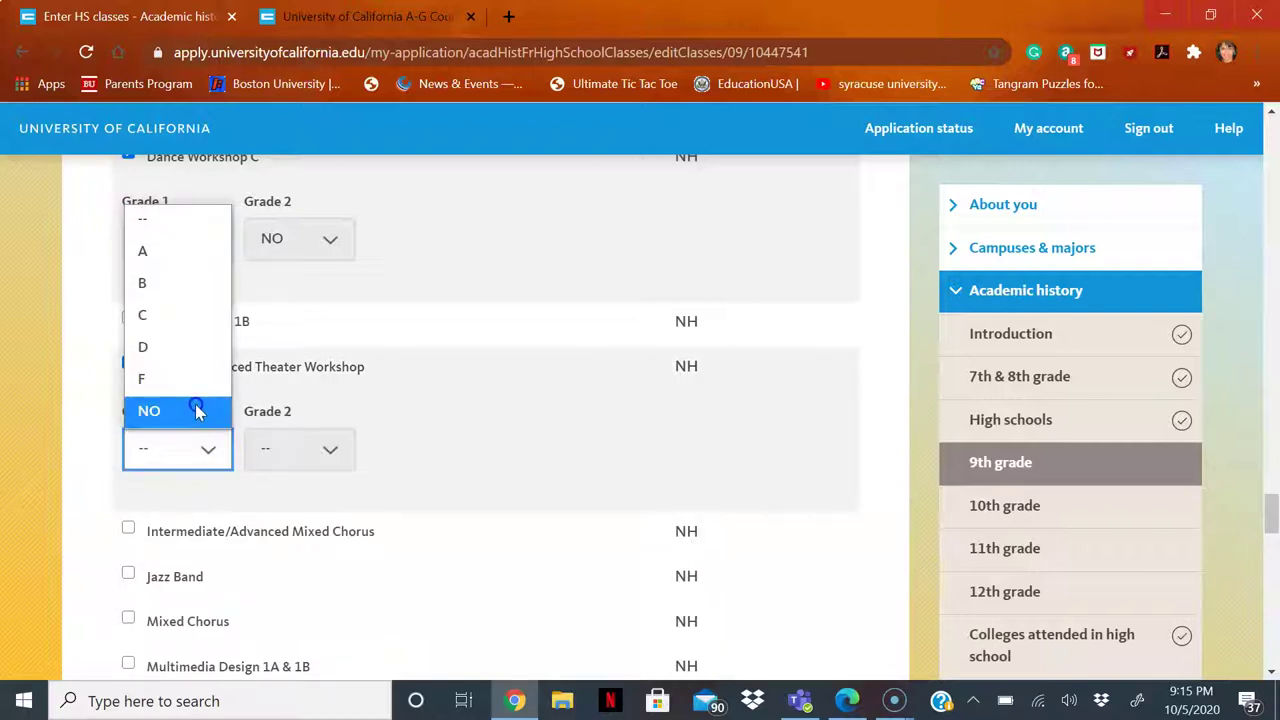
{"action": "left_click", "coordinate": [197, 411]}
{"action": "left_click", "coordinate": [330, 467]}
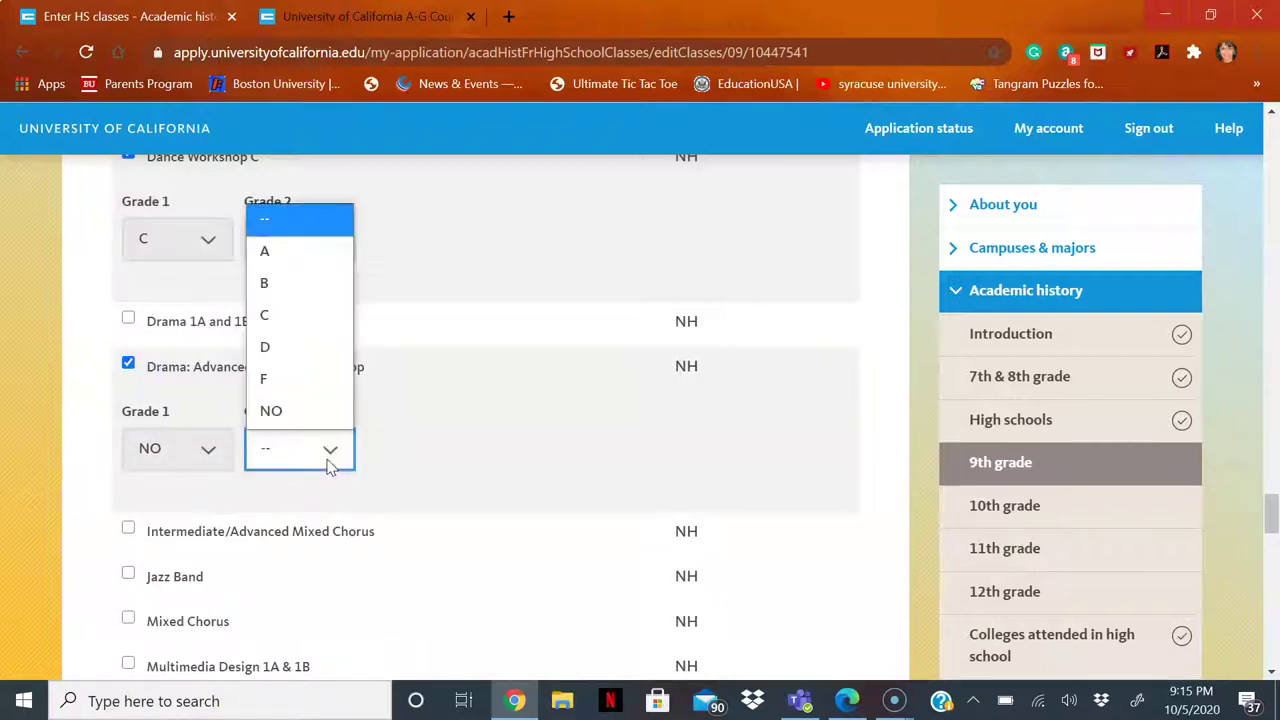
{"action": "left_click", "coordinate": [322, 276]}
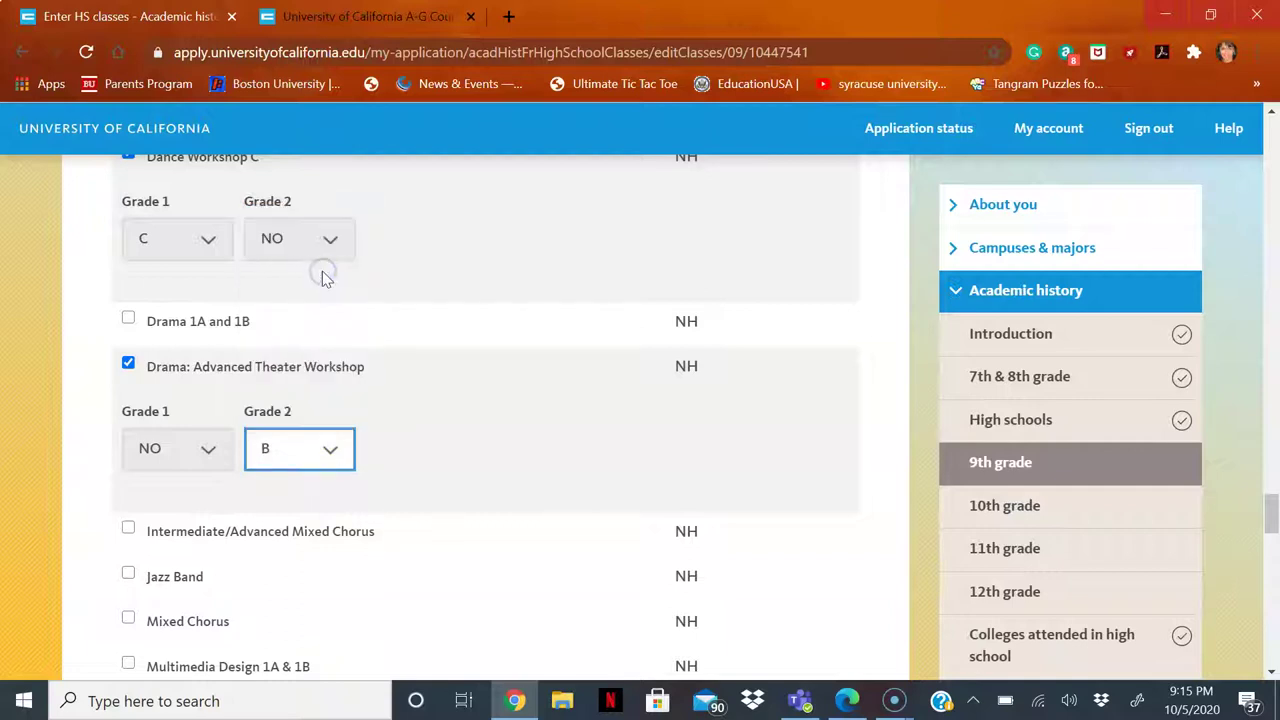
{"action": "scroll", "coordinate": [428, 370], "scroll_direction": "down", "scroll_amount": 2}
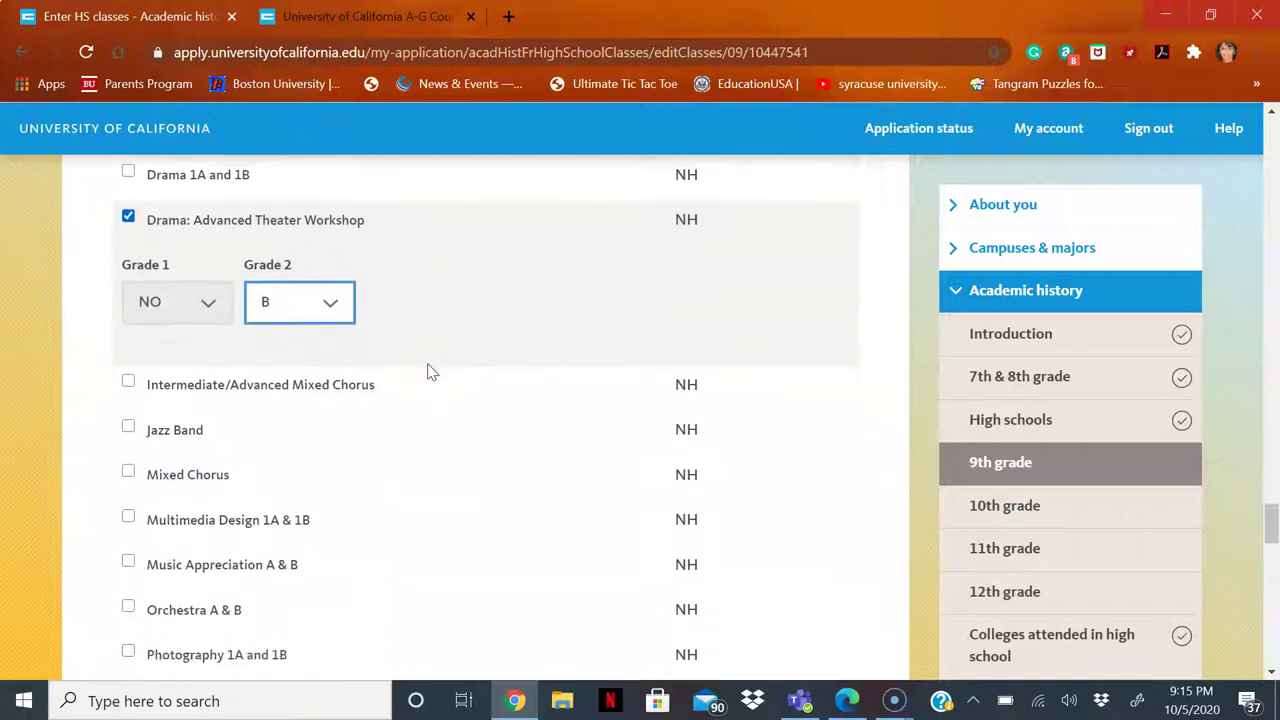
{"action": "scroll", "coordinate": [428, 372], "scroll_direction": "down", "scroll_amount": 4}
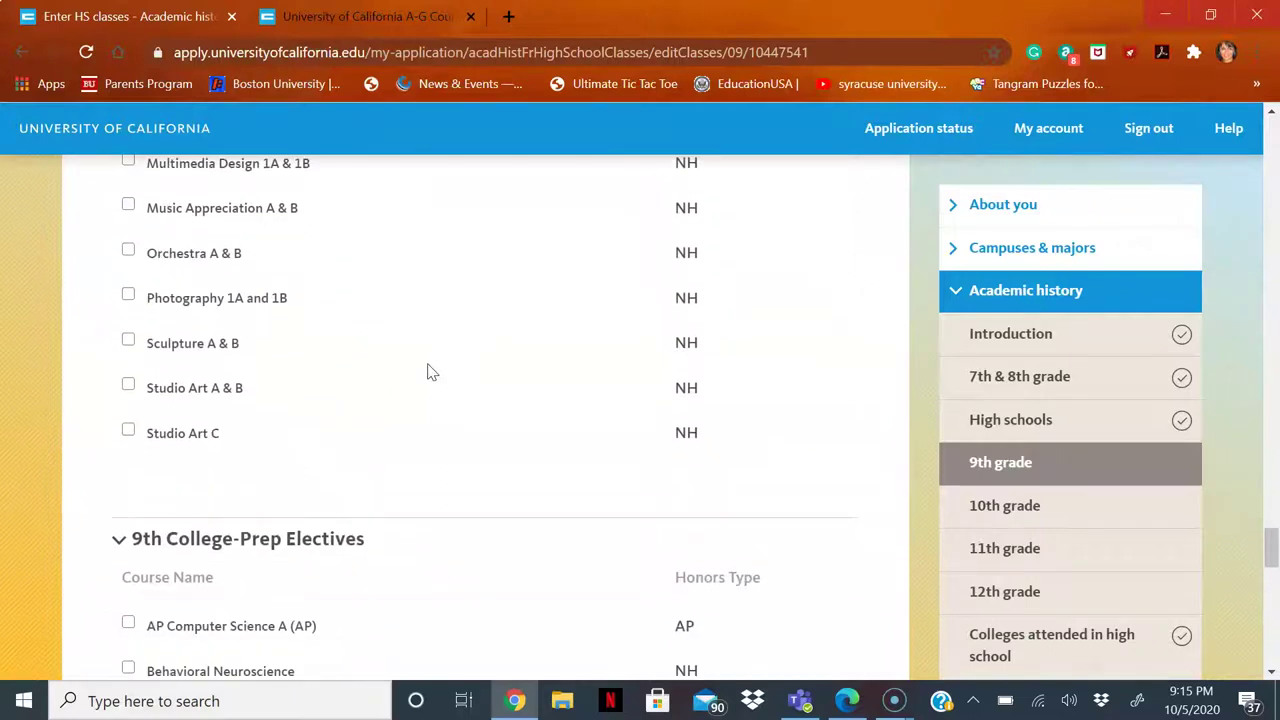
{"action": "scroll", "coordinate": [428, 372], "scroll_direction": "down", "scroll_amount": 1}
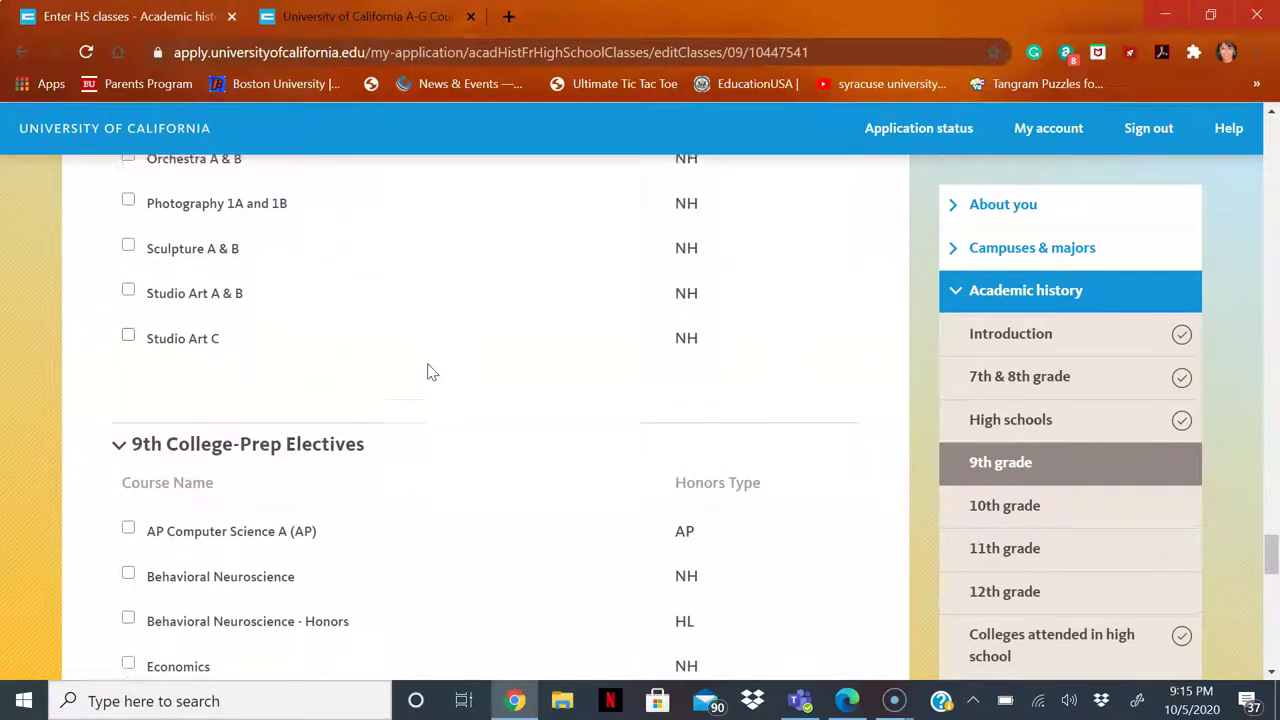
{"action": "scroll", "coordinate": [428, 372], "scroll_direction": "down", "scroll_amount": 1}
{"action": "scroll", "coordinate": [428, 372], "scroll_direction": "down", "scroll_amount": 1}
{"action": "scroll", "coordinate": [428, 372], "scroll_direction": "down", "scroll_amount": 1}
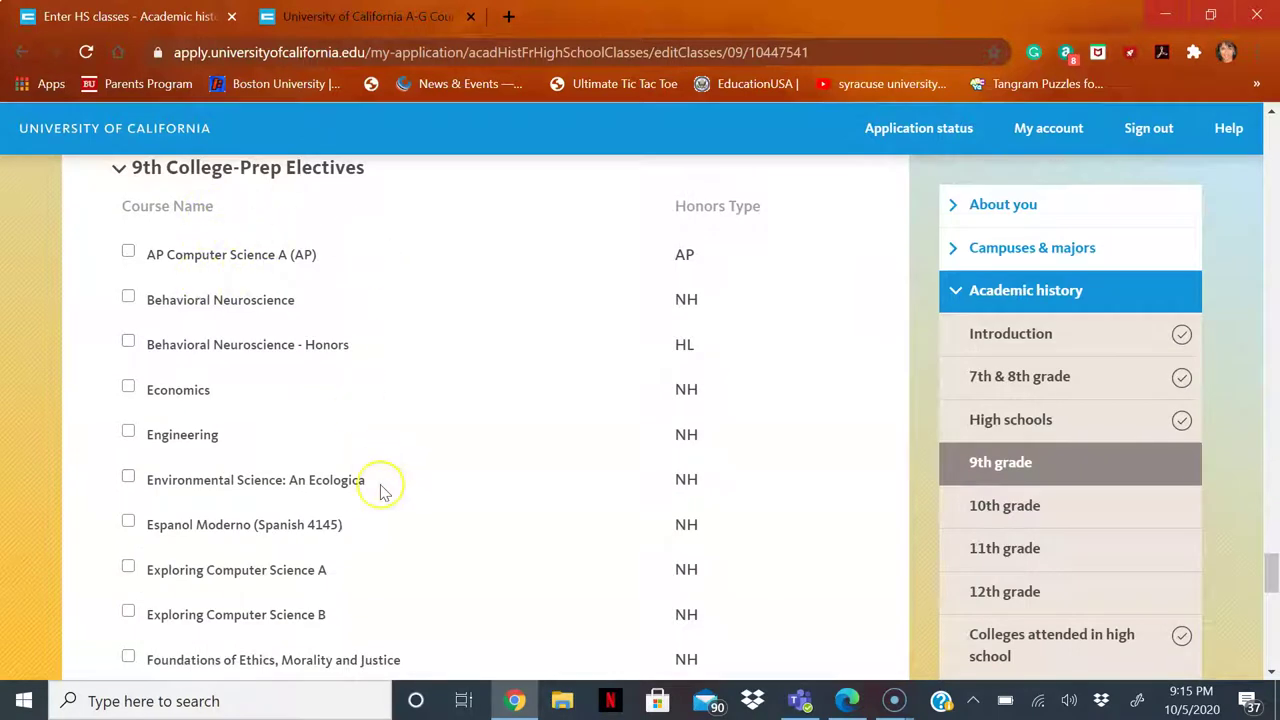
{"action": "scroll", "coordinate": [382, 490], "scroll_direction": "down", "scroll_amount": 4}
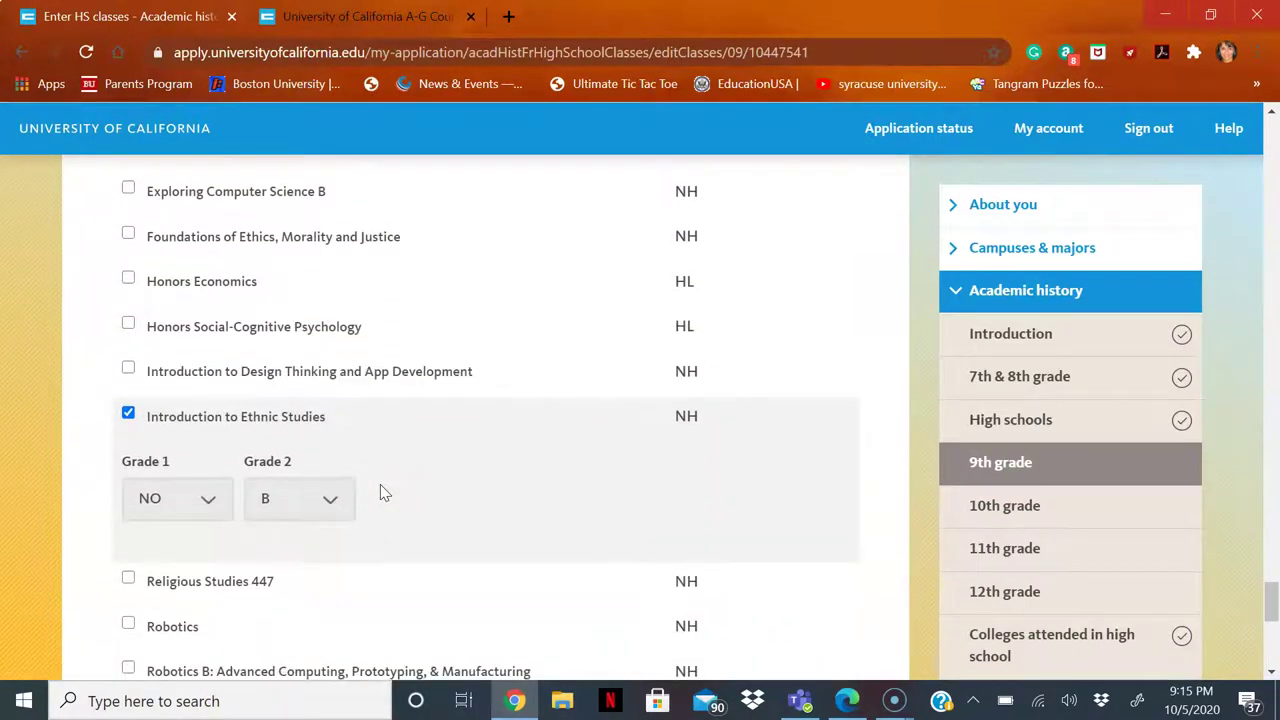
{"action": "scroll", "coordinate": [381, 490], "scroll_direction": "down", "scroll_amount": 1}
{"action": "left_click", "coordinate": [208, 437]}
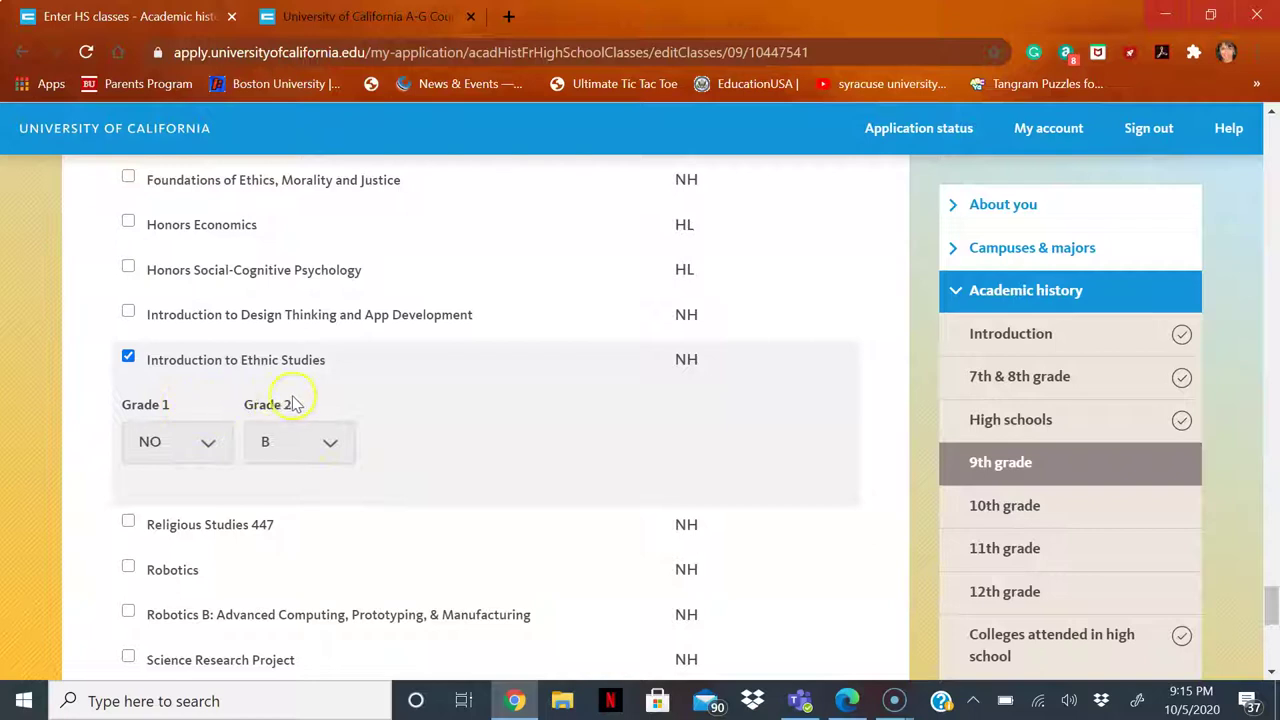
{"action": "scroll", "coordinate": [296, 403], "scroll_direction": "up", "scroll_amount": 15}
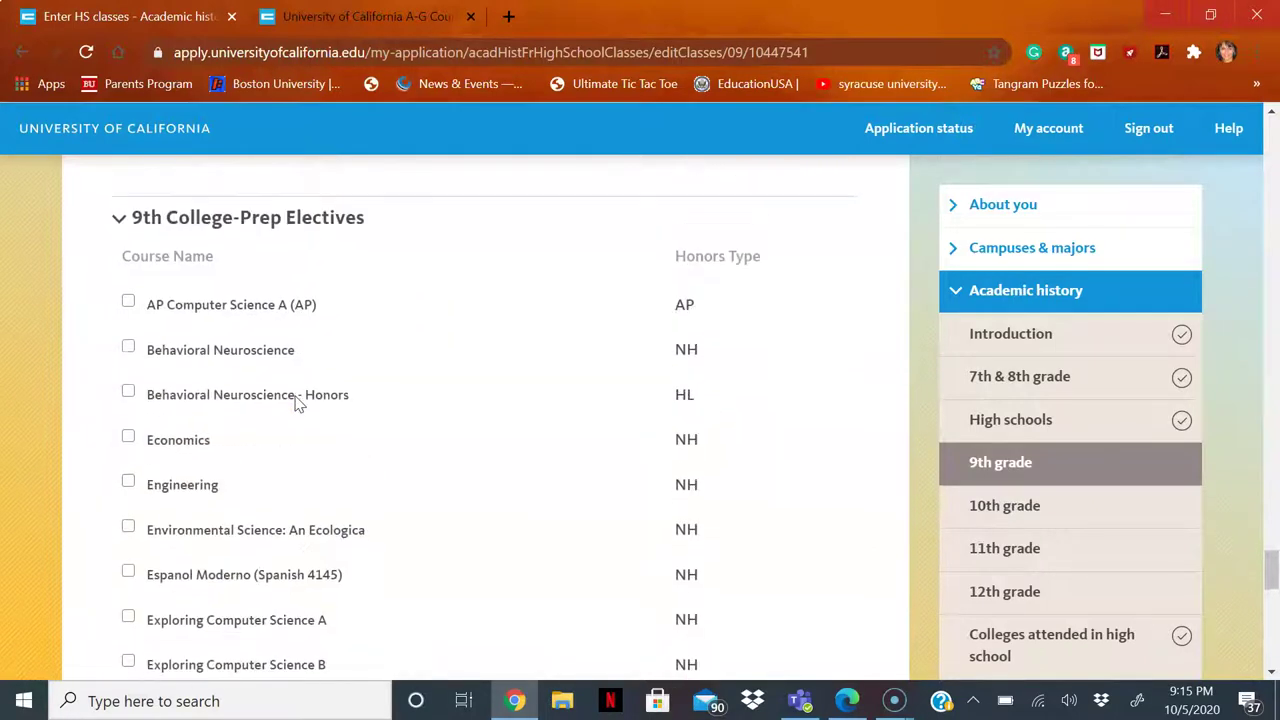
{"action": "scroll", "coordinate": [296, 403], "scroll_direction": "up", "scroll_amount": 8}
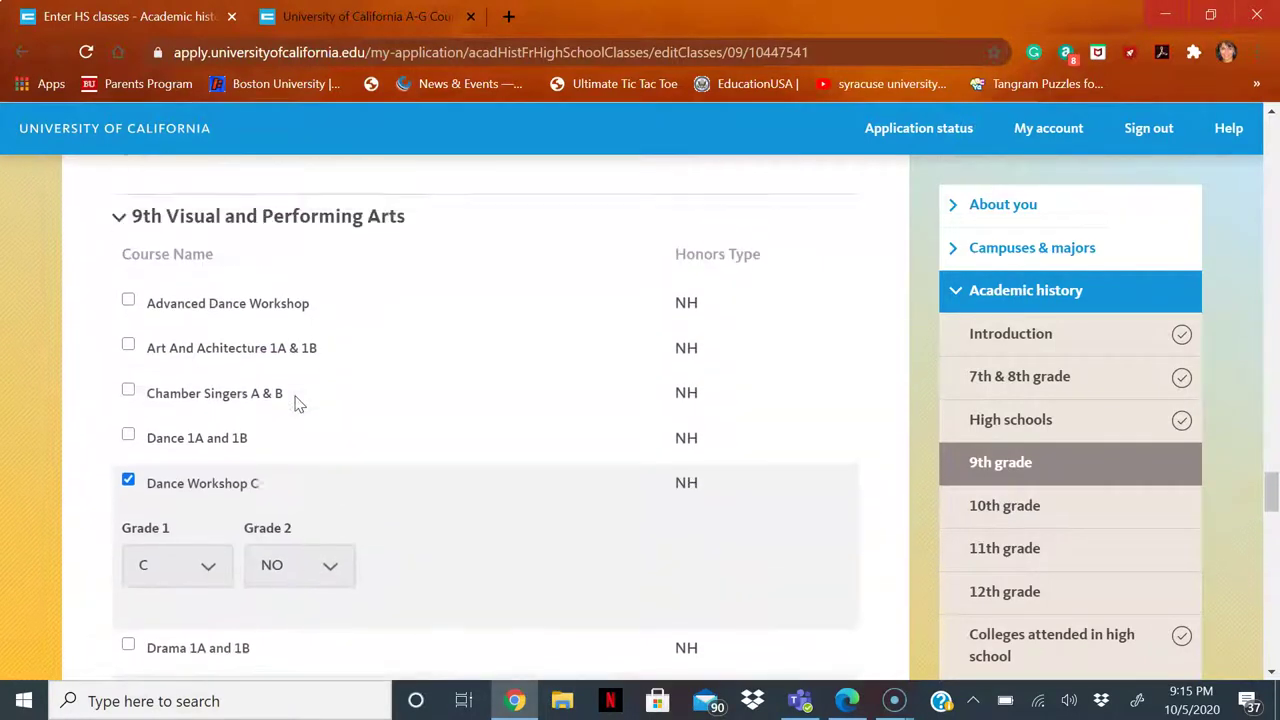
{"action": "scroll", "coordinate": [296, 403], "scroll_direction": "down", "scroll_amount": 3}
{"action": "scroll", "coordinate": [296, 395], "scroll_direction": "down", "scroll_amount": 9}
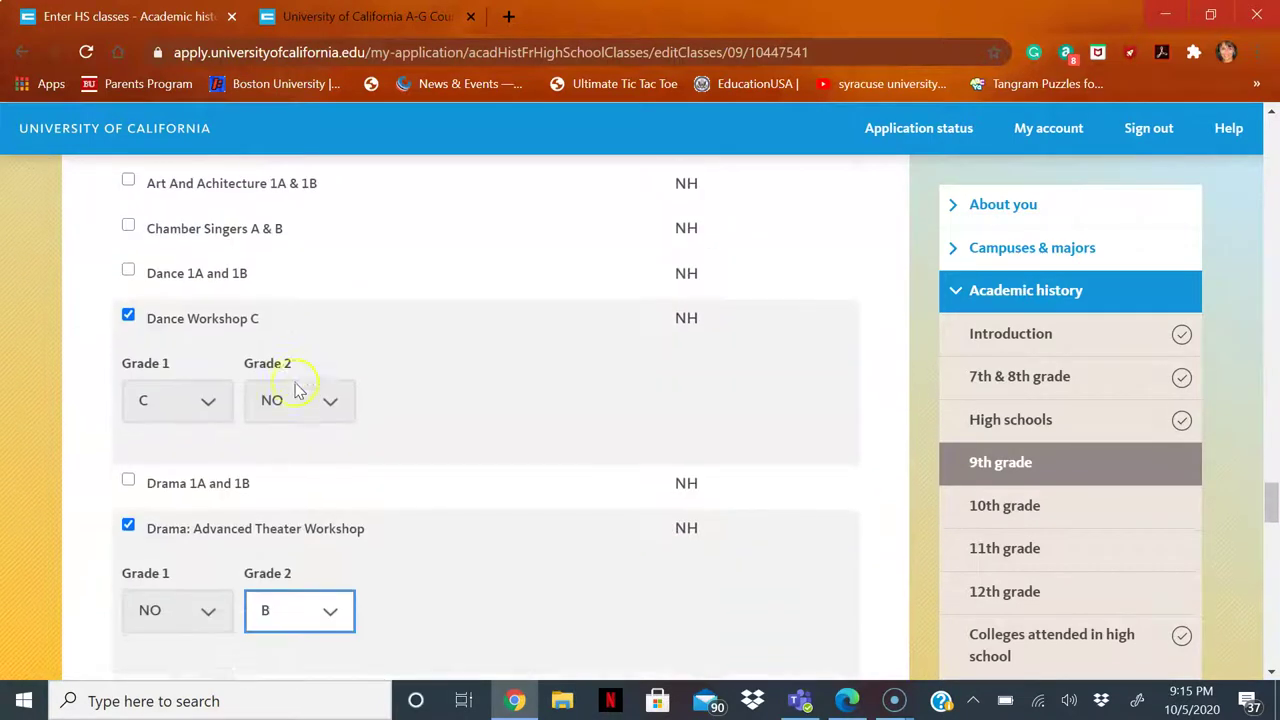
{"action": "scroll", "coordinate": [296, 390], "scroll_direction": "down", "scroll_amount": 7}
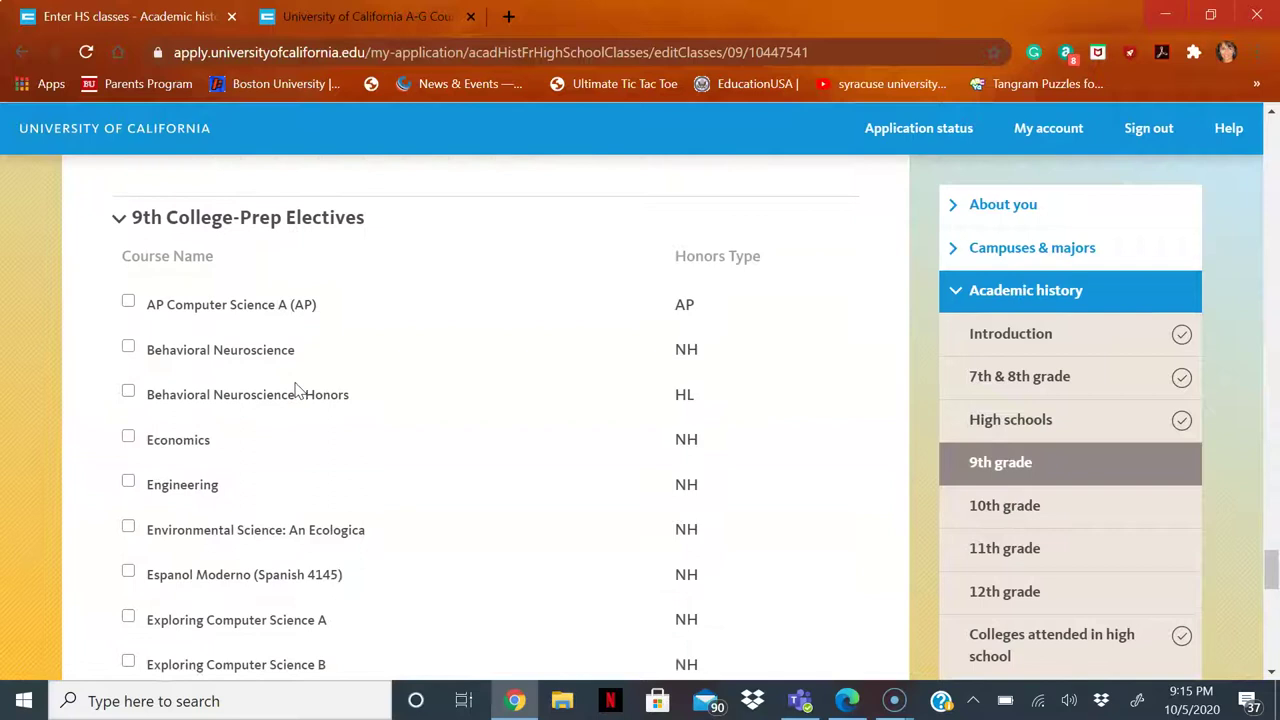
{"action": "scroll", "coordinate": [296, 388], "scroll_direction": "up", "scroll_amount": 2}
{"action": "left_click", "coordinate": [283, 386]}
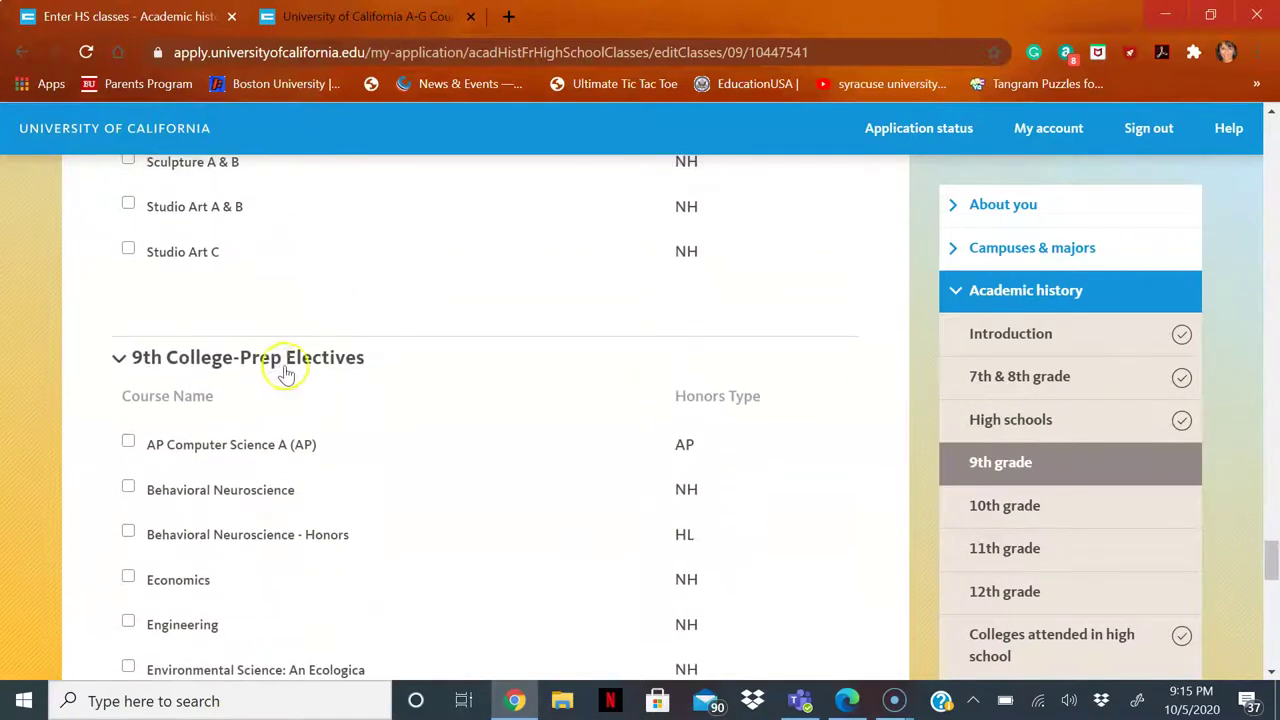
{"action": "scroll", "coordinate": [330, 388], "scroll_direction": "down", "scroll_amount": 6}
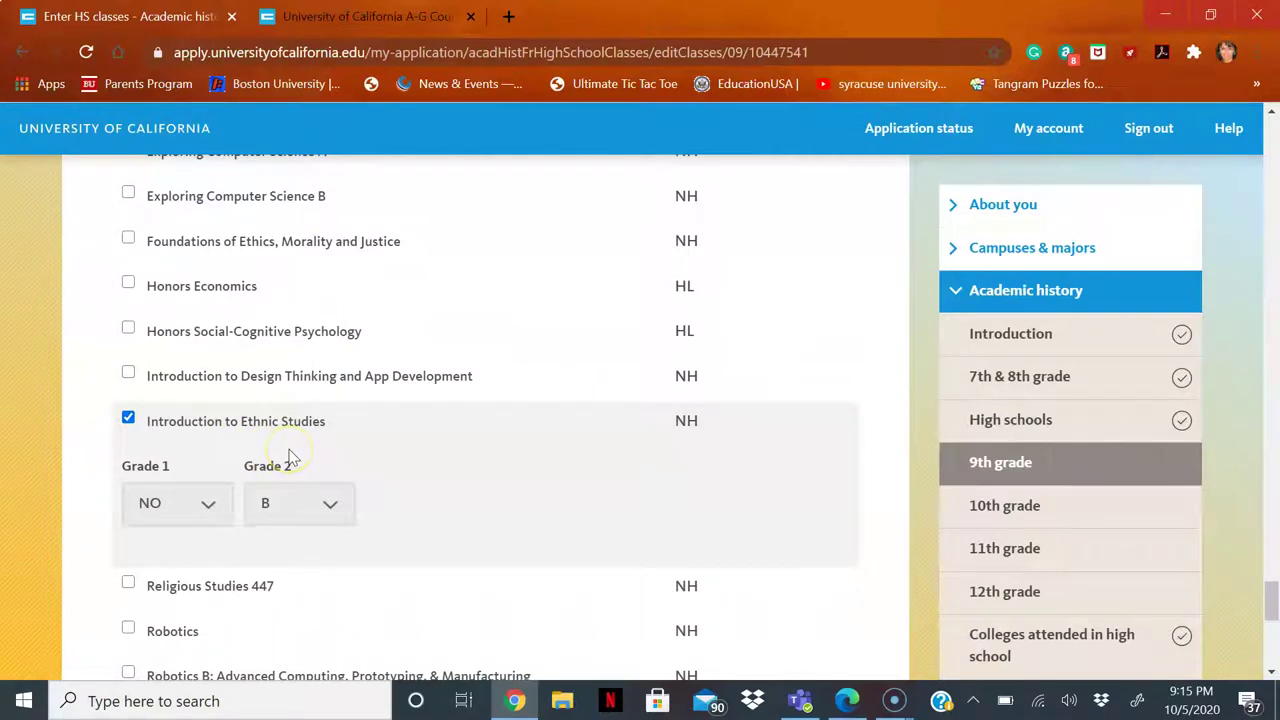
{"action": "scroll", "coordinate": [290, 456], "scroll_direction": "down", "scroll_amount": 5}
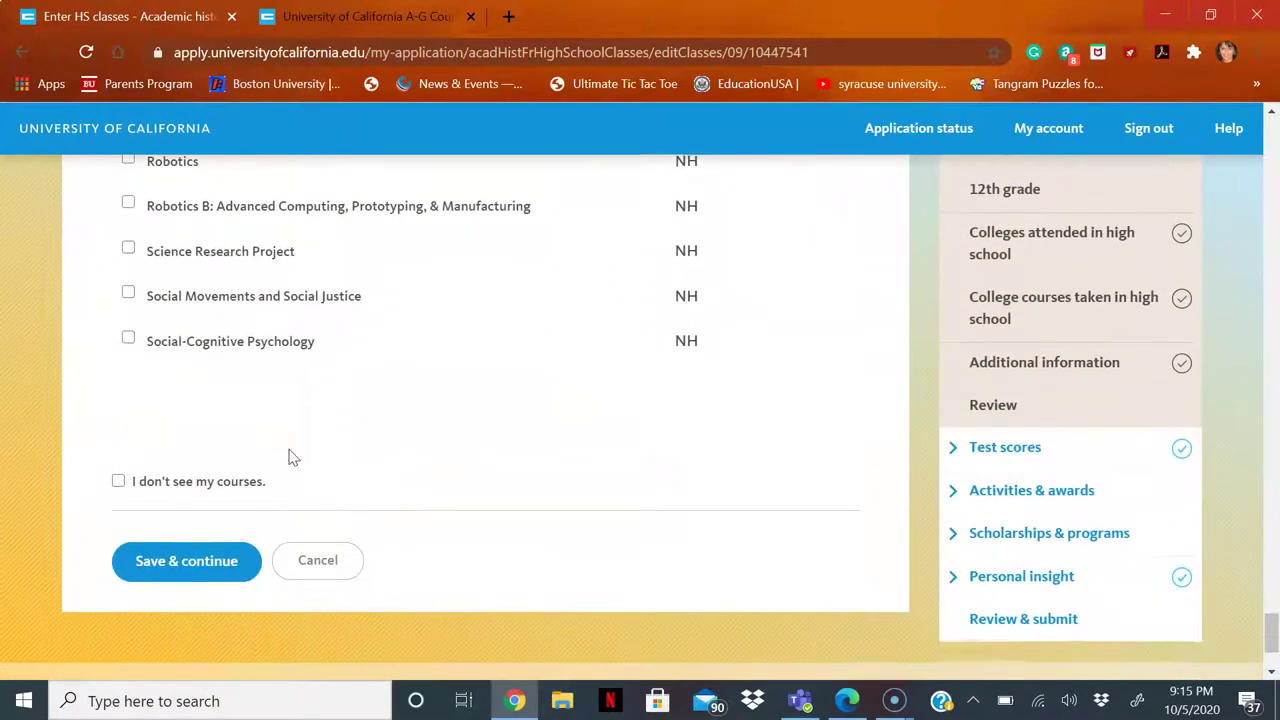
- Save the 9th-grade courses and review the summary: seven 2017–2018 courses plus summer Chemistry B, A
{"action": "left_click", "coordinate": [218, 541]}
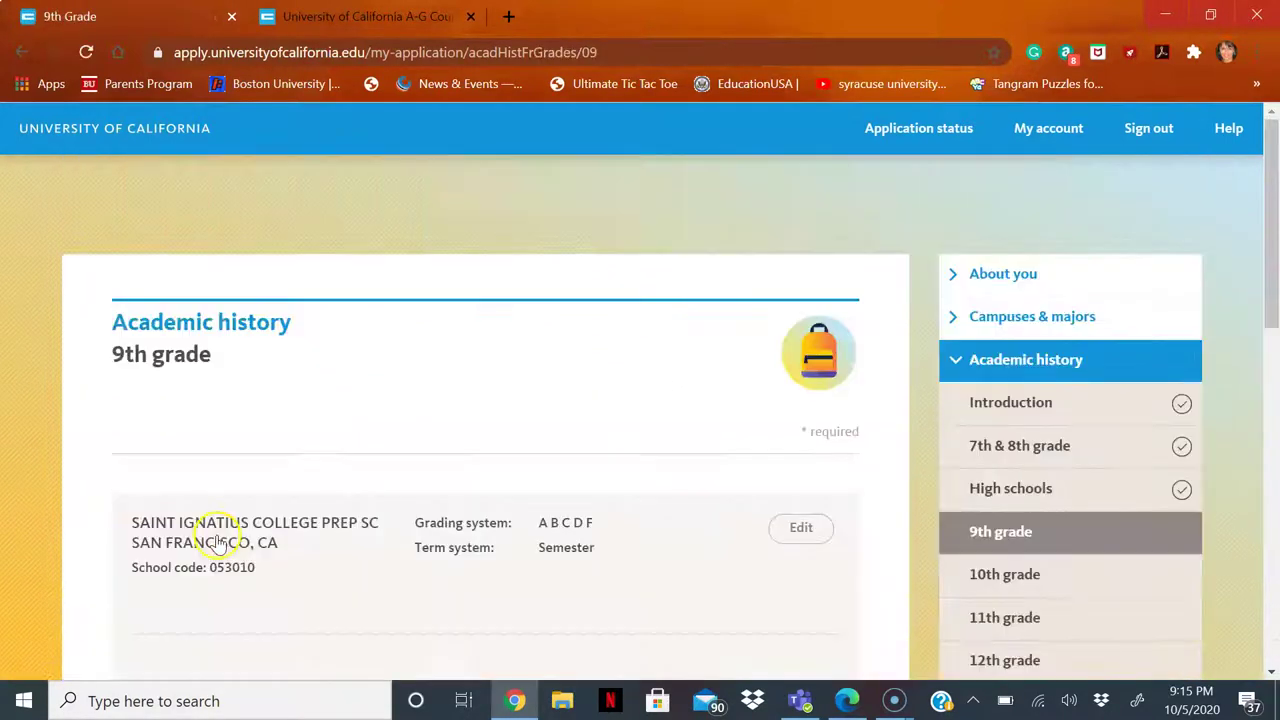
{"action": "scroll", "coordinate": [226, 575], "scroll_direction": "down", "scroll_amount": 3}
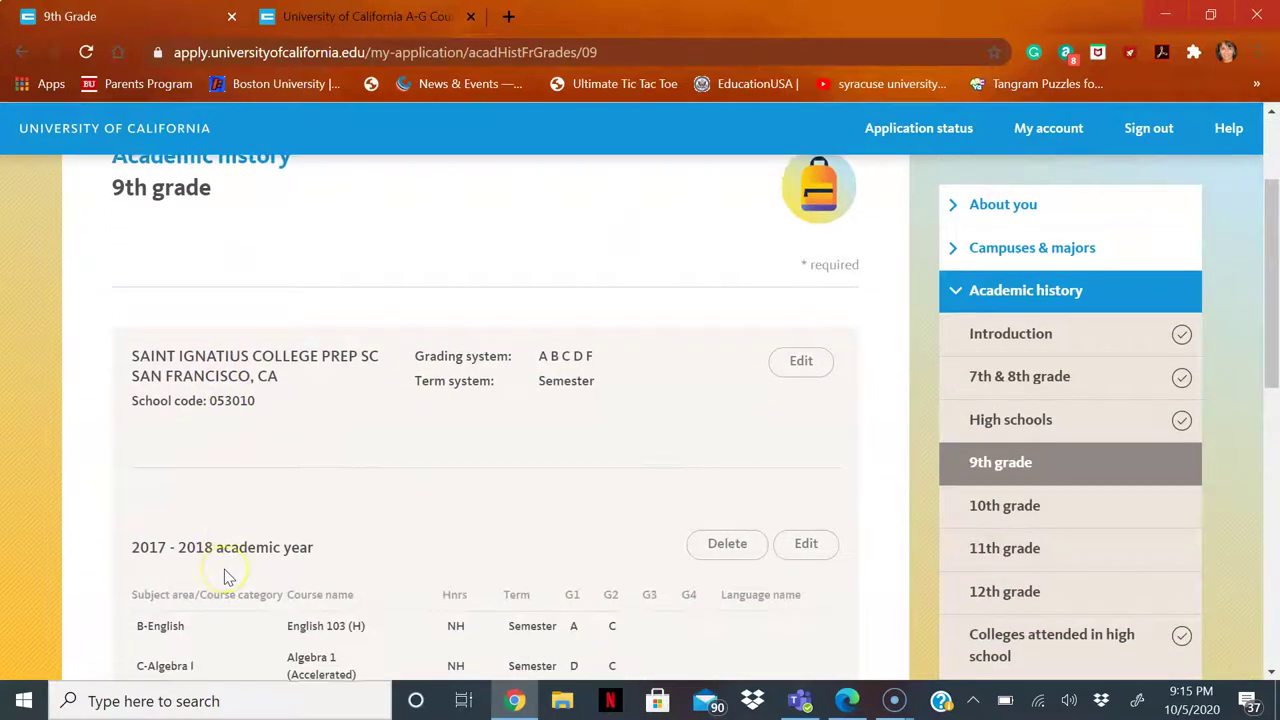
{"action": "scroll", "coordinate": [225, 571], "scroll_direction": "down", "scroll_amount": 3}
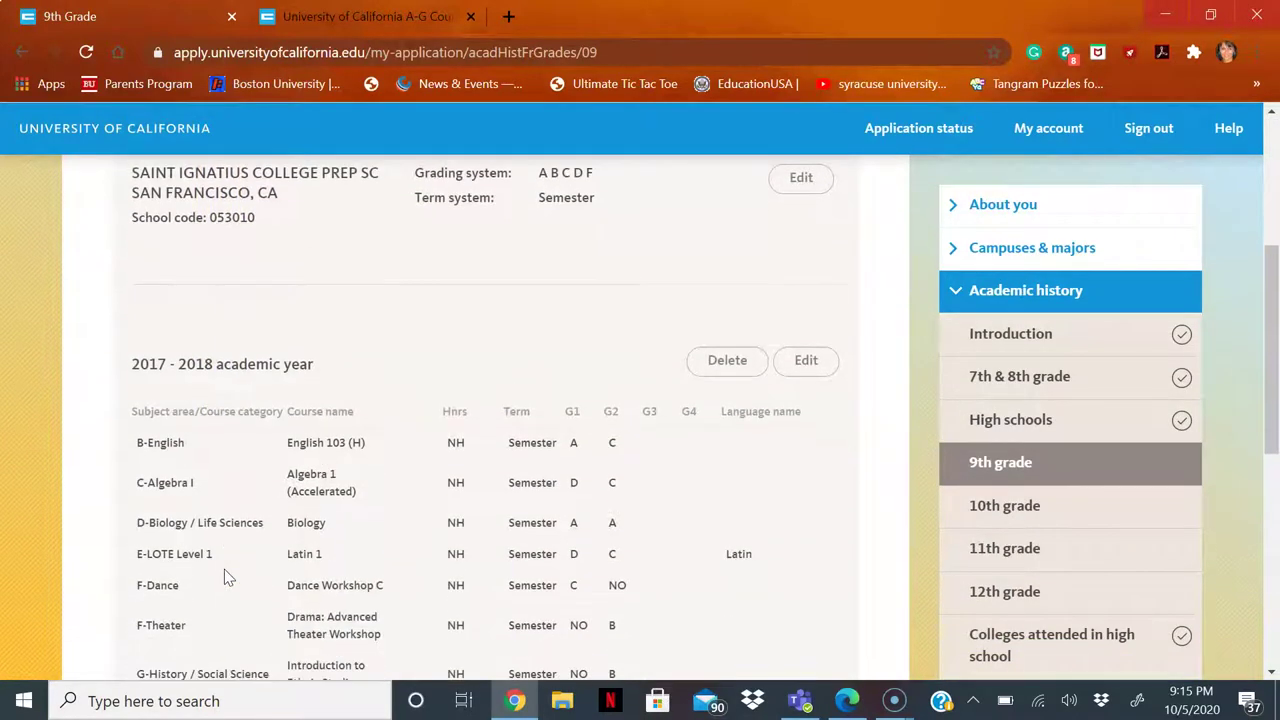
{"action": "scroll", "coordinate": [224, 569], "scroll_direction": "down", "scroll_amount": 1}
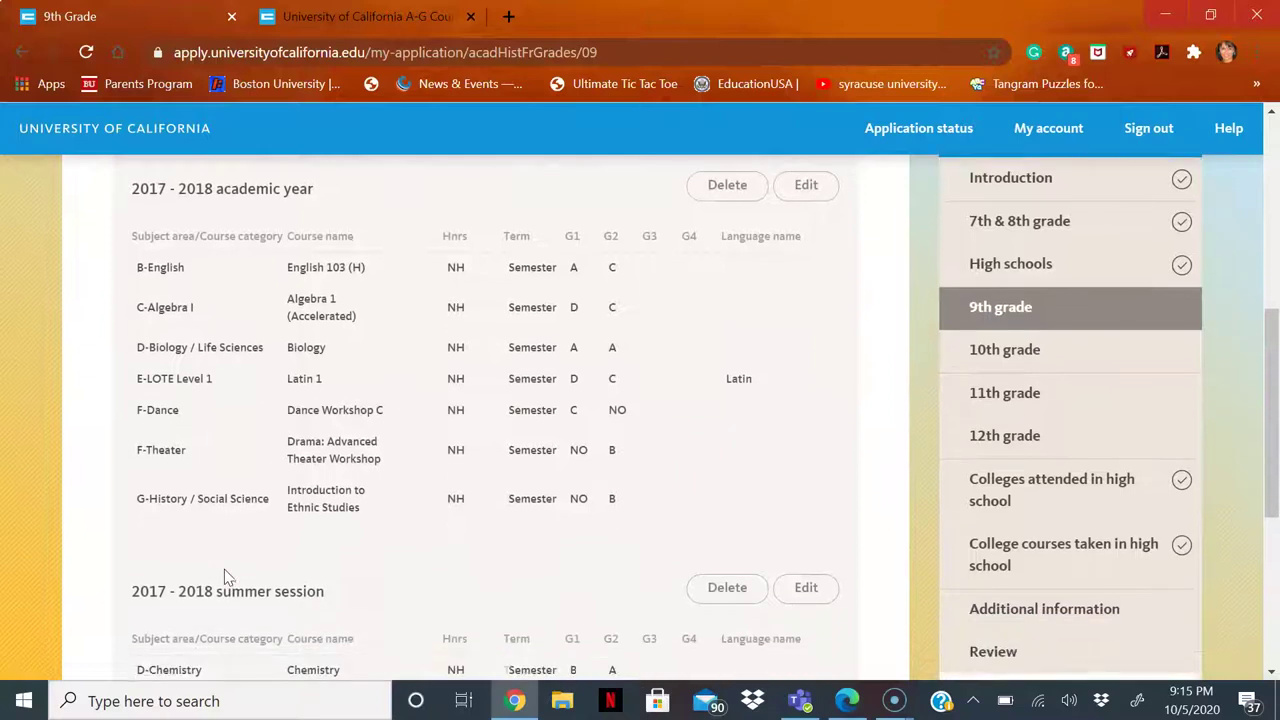
{"action": "scroll", "coordinate": [224, 569], "scroll_direction": "down", "scroll_amount": 1}
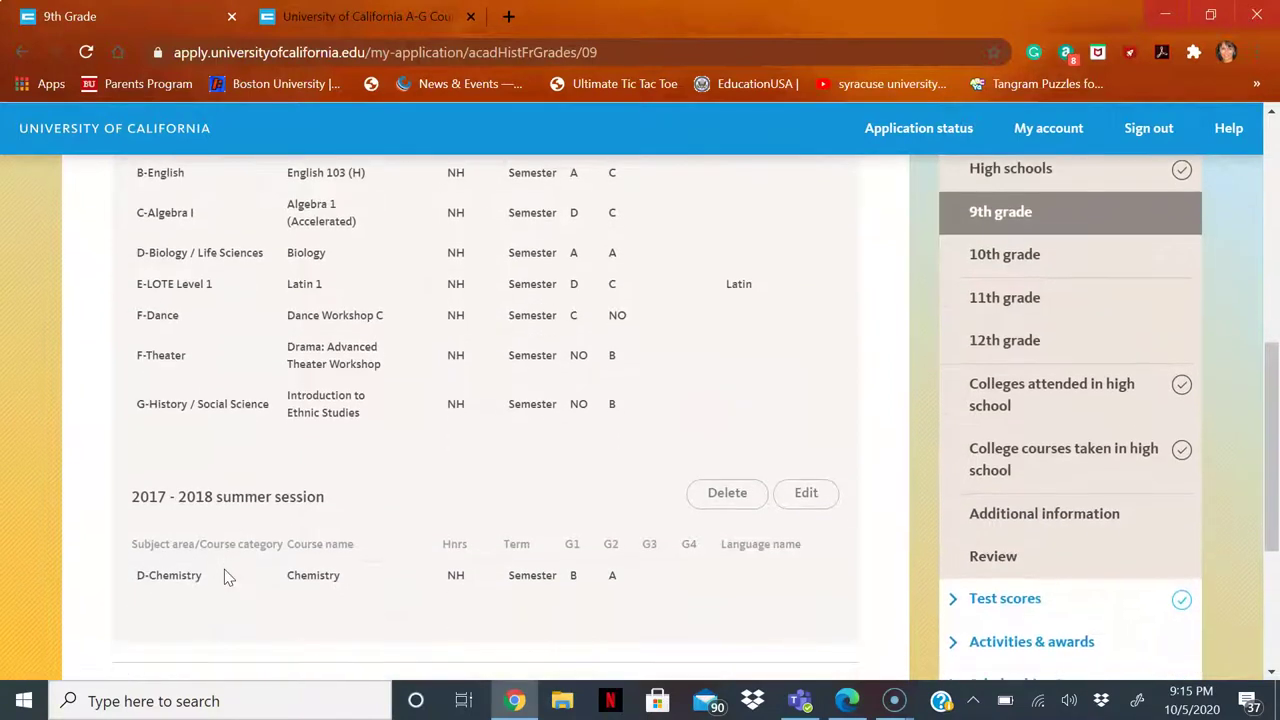
- Edit the 2017-2018 summer session and find Chemistry under Laboratory Science, graded B and A
{"action": "left_click", "coordinate": [803, 493]}
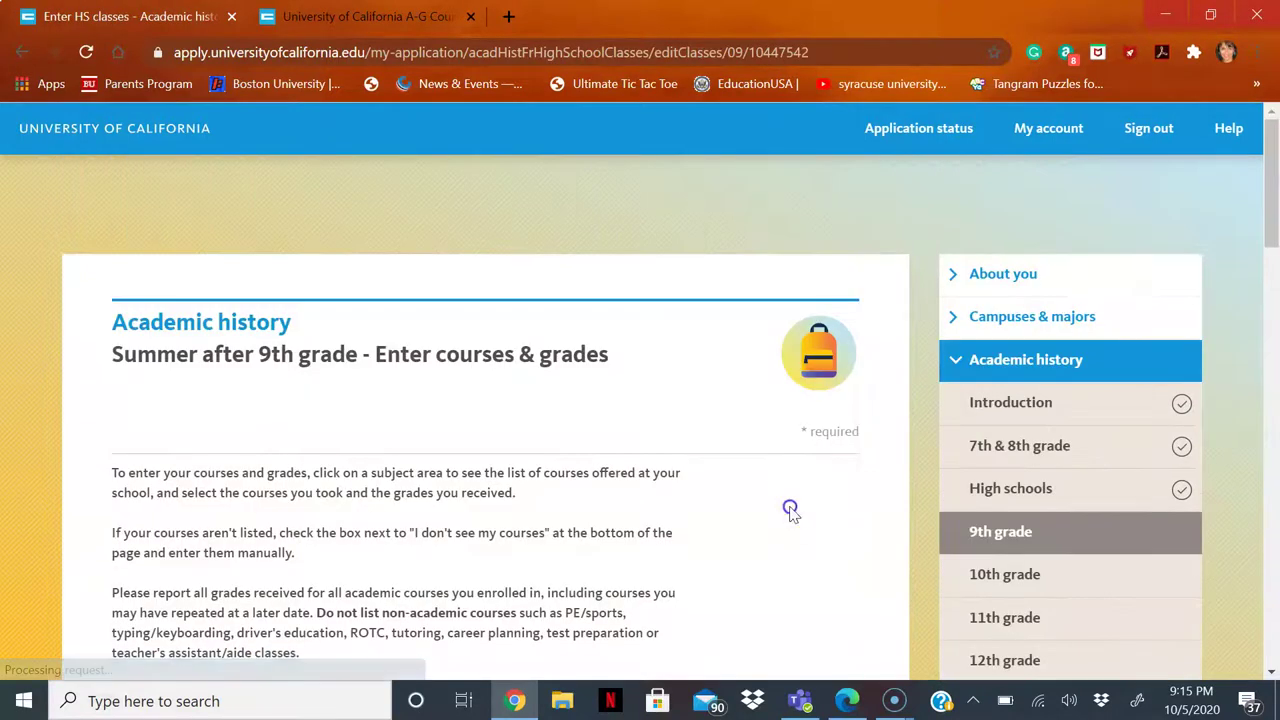
{"action": "scroll", "coordinate": [680, 505], "scroll_direction": "down", "scroll_amount": 3}
{"action": "scroll", "coordinate": [674, 497], "scroll_direction": "down", "scroll_amount": 2}
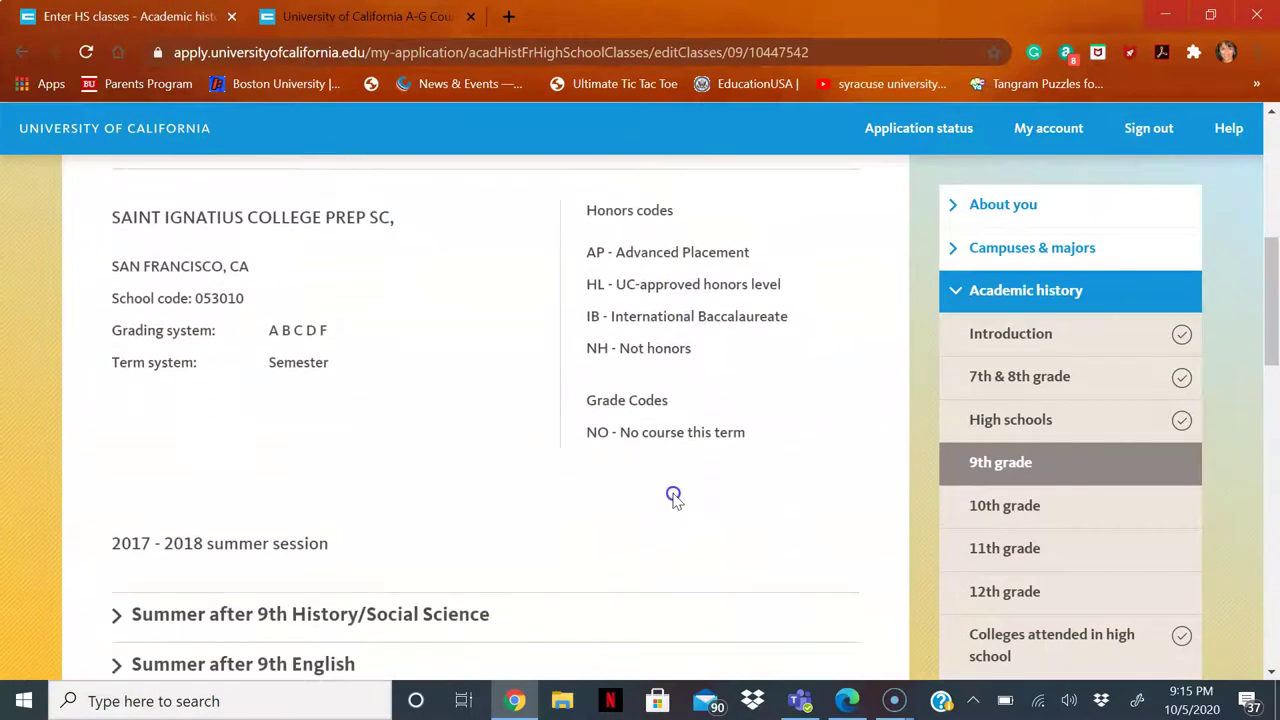
{"action": "scroll", "coordinate": [674, 497], "scroll_direction": "down", "scroll_amount": 2}
{"action": "scroll", "coordinate": [674, 497], "scroll_direction": "down", "scroll_amount": 1}
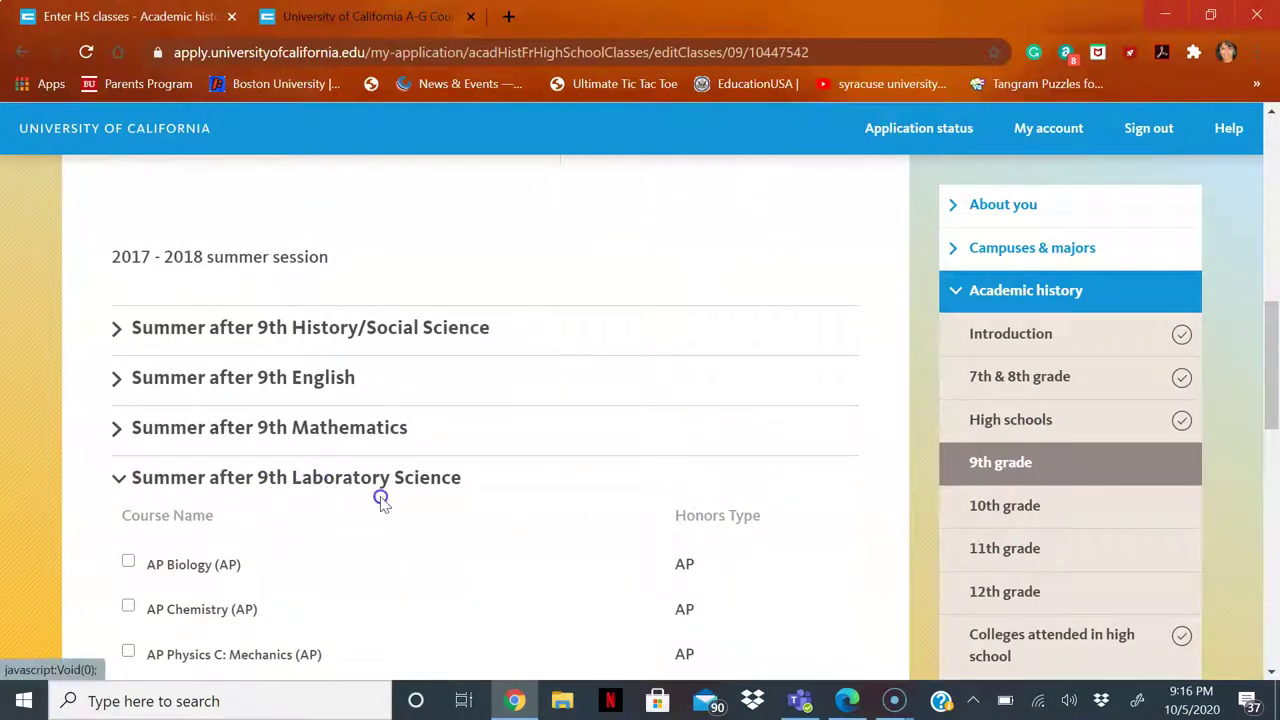
{"action": "scroll", "coordinate": [381, 500], "scroll_direction": "down", "scroll_amount": 3}
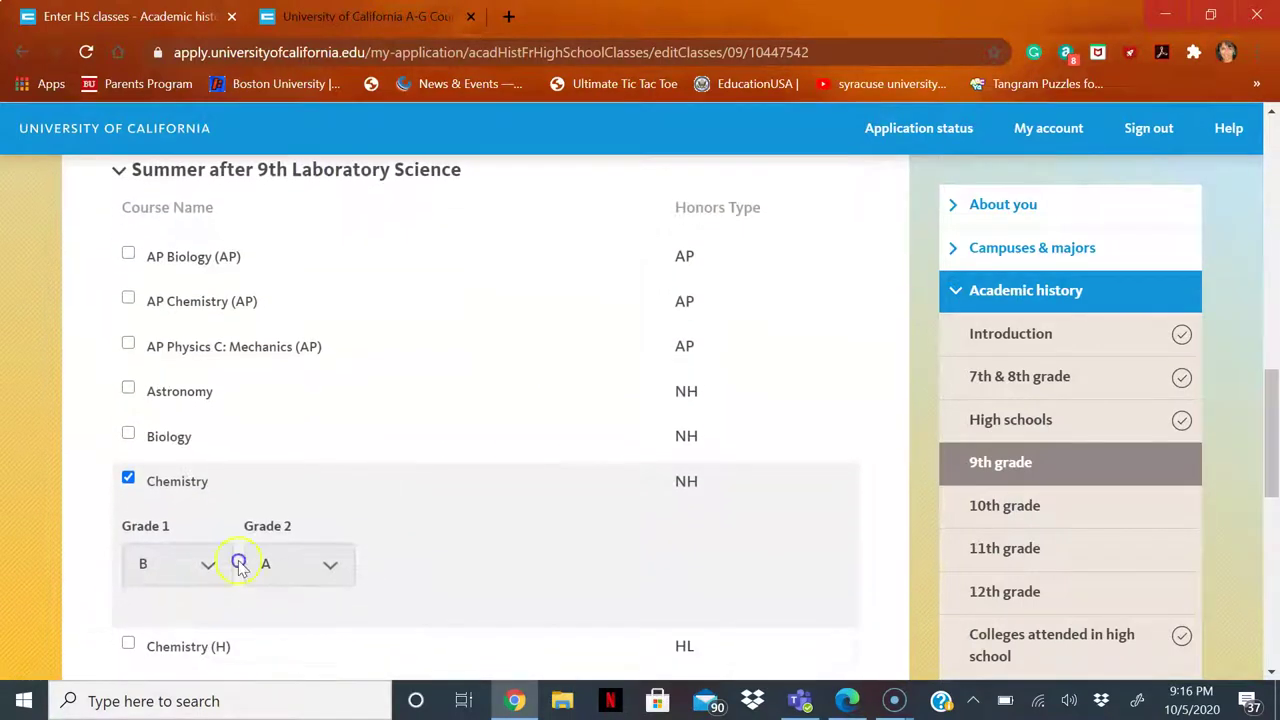
{"action": "scroll", "coordinate": [300, 578], "scroll_direction": "down", "scroll_amount": 3}
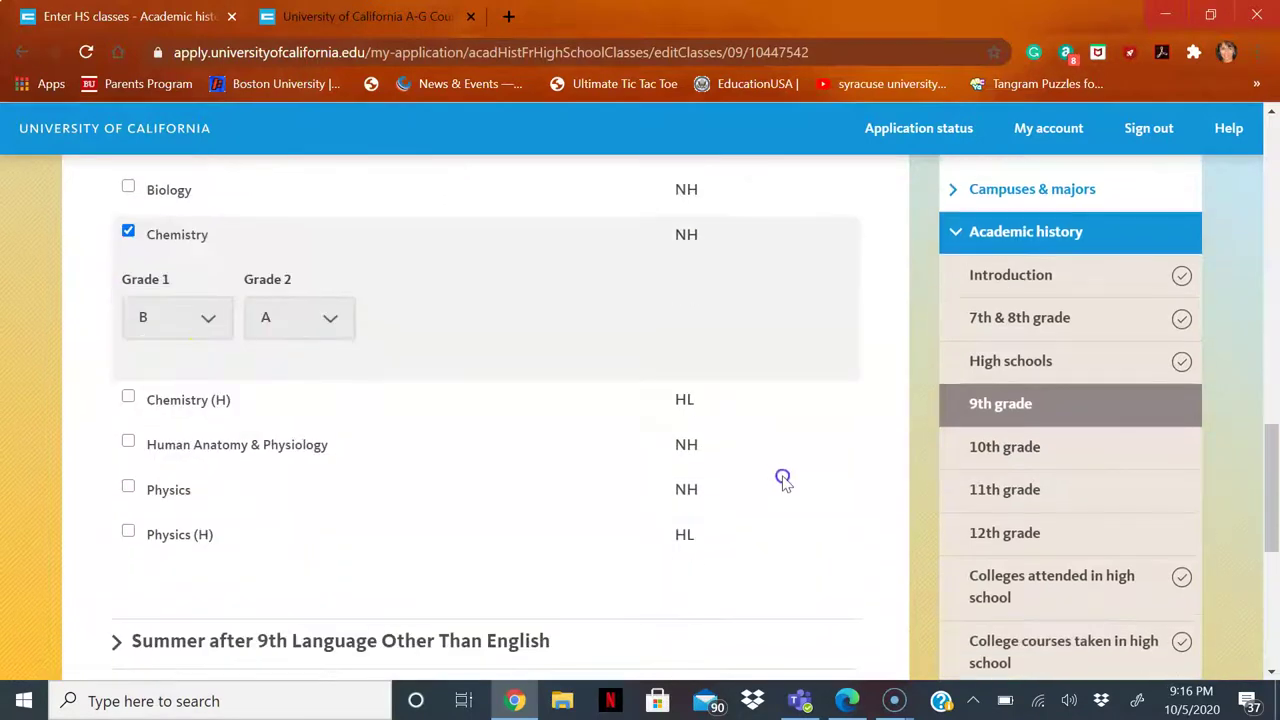
- Open the 10th grade academic history and look over its summary
{"action": "left_click", "coordinate": [990, 450]}
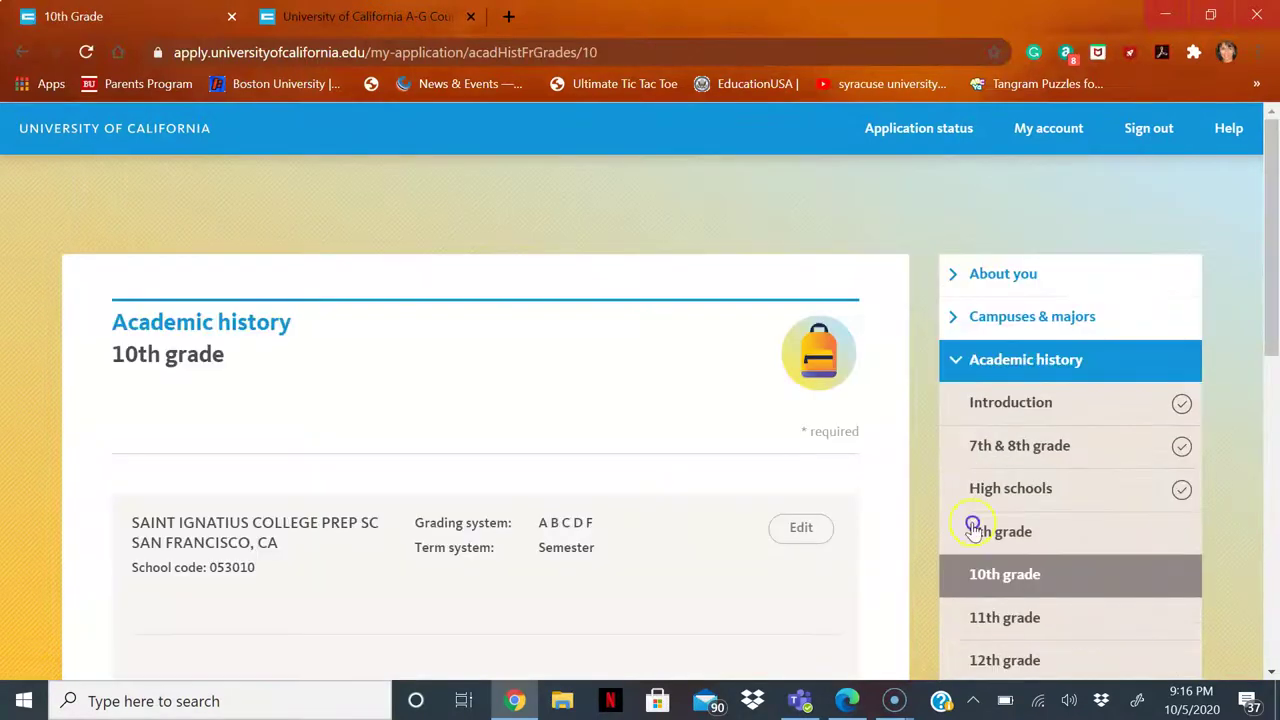
{"action": "scroll", "coordinate": [951, 580], "scroll_direction": "down", "scroll_amount": 3}
{"action": "scroll", "coordinate": [955, 585], "scroll_direction": "down", "scroll_amount": 2}
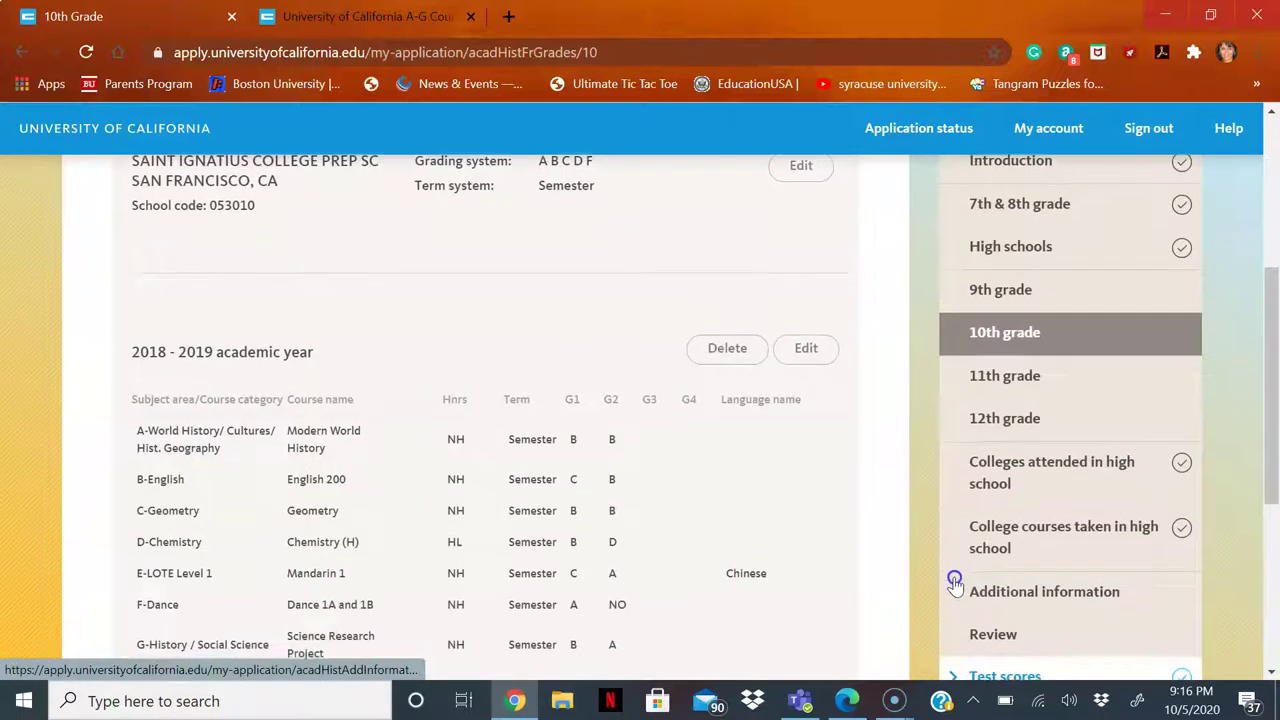
{"action": "scroll", "coordinate": [955, 585], "scroll_direction": "down", "scroll_amount": 1}
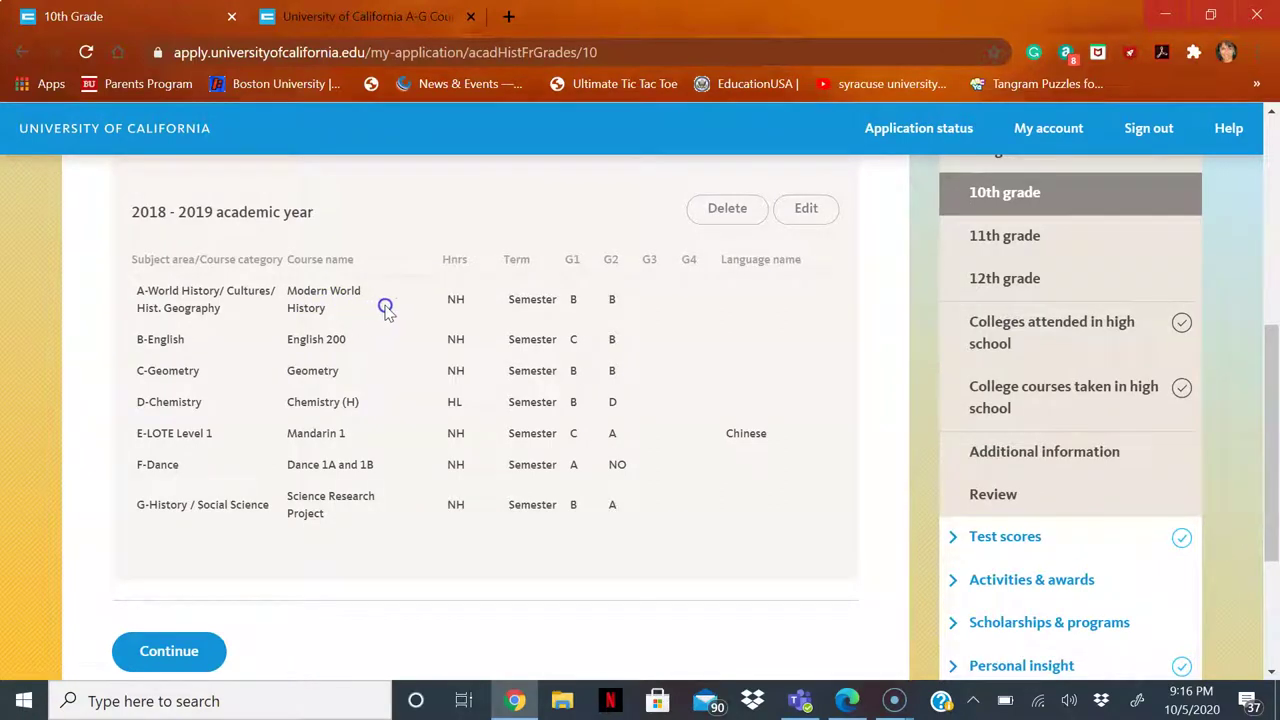
- Review the 2018-2019 courses in the edit form, then go to the 11th grade page
{"action": "left_click", "coordinate": [820, 220]}
{"action": "scroll", "coordinate": [700, 470], "scroll_direction": "down", "scroll_amount": 5}
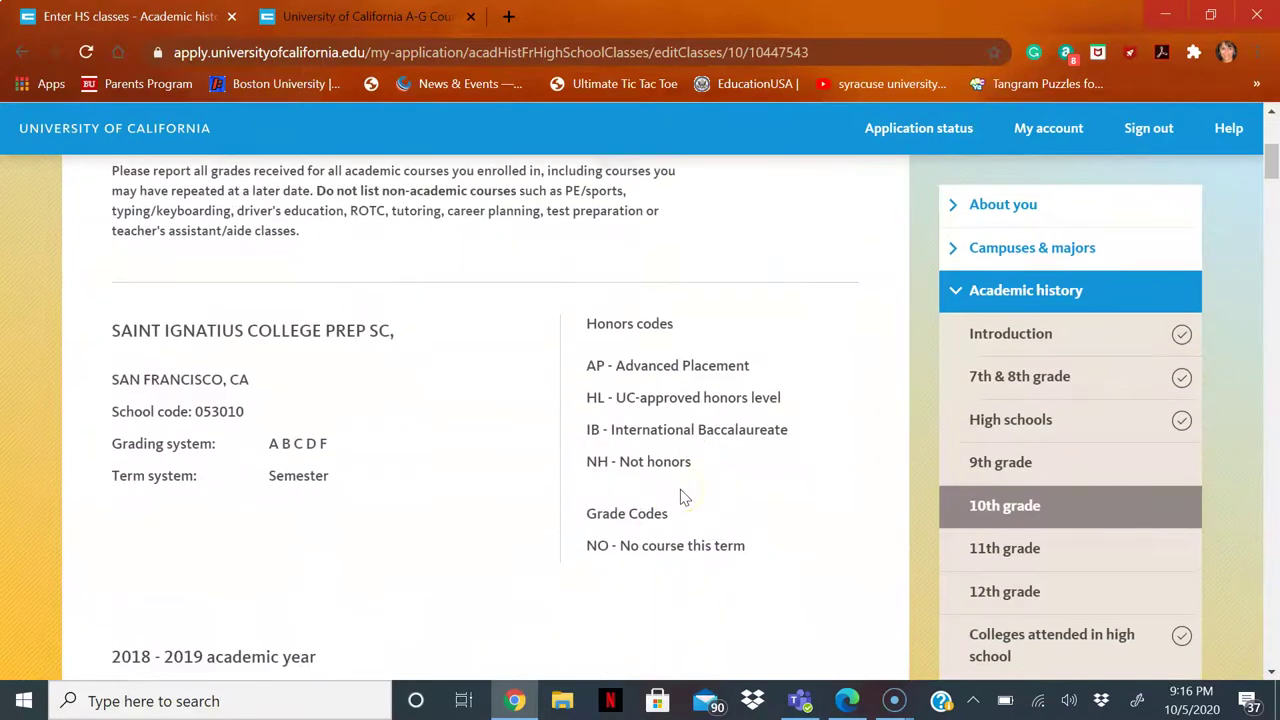
{"action": "scroll", "coordinate": [680, 490], "scroll_direction": "down", "scroll_amount": 5}
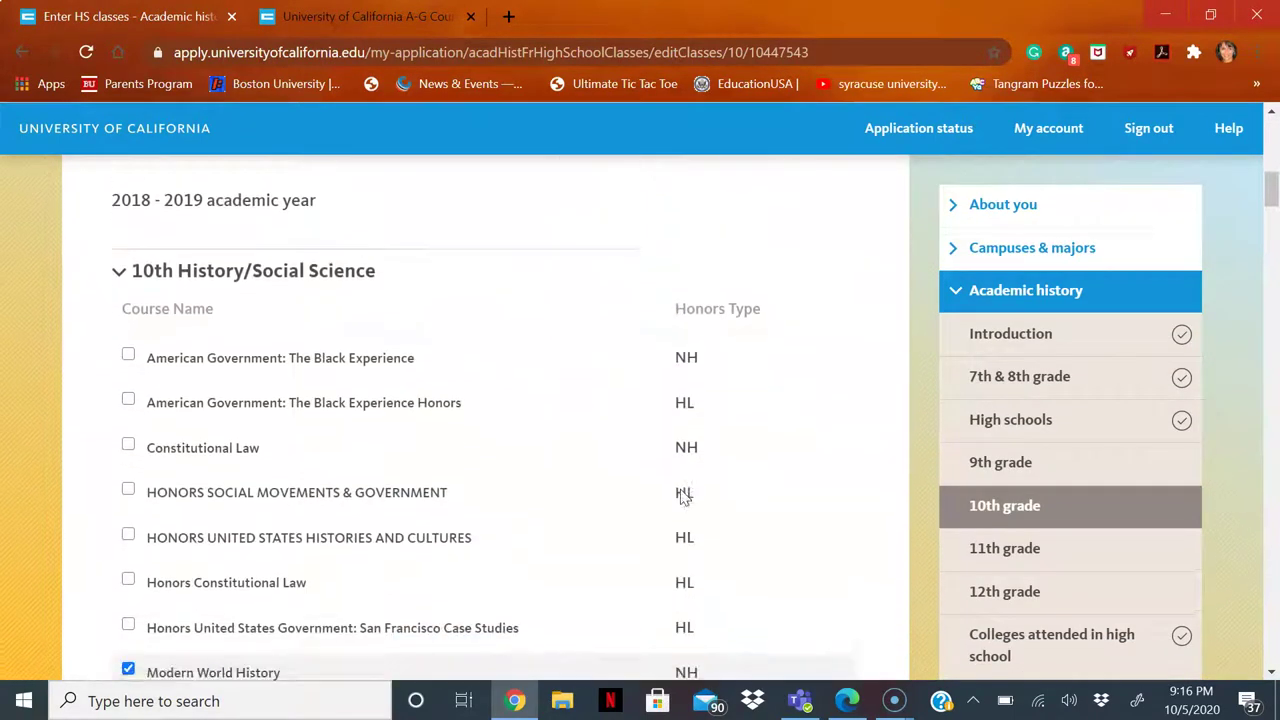
{"action": "scroll", "coordinate": [683, 497], "scroll_direction": "down", "scroll_amount": 4}
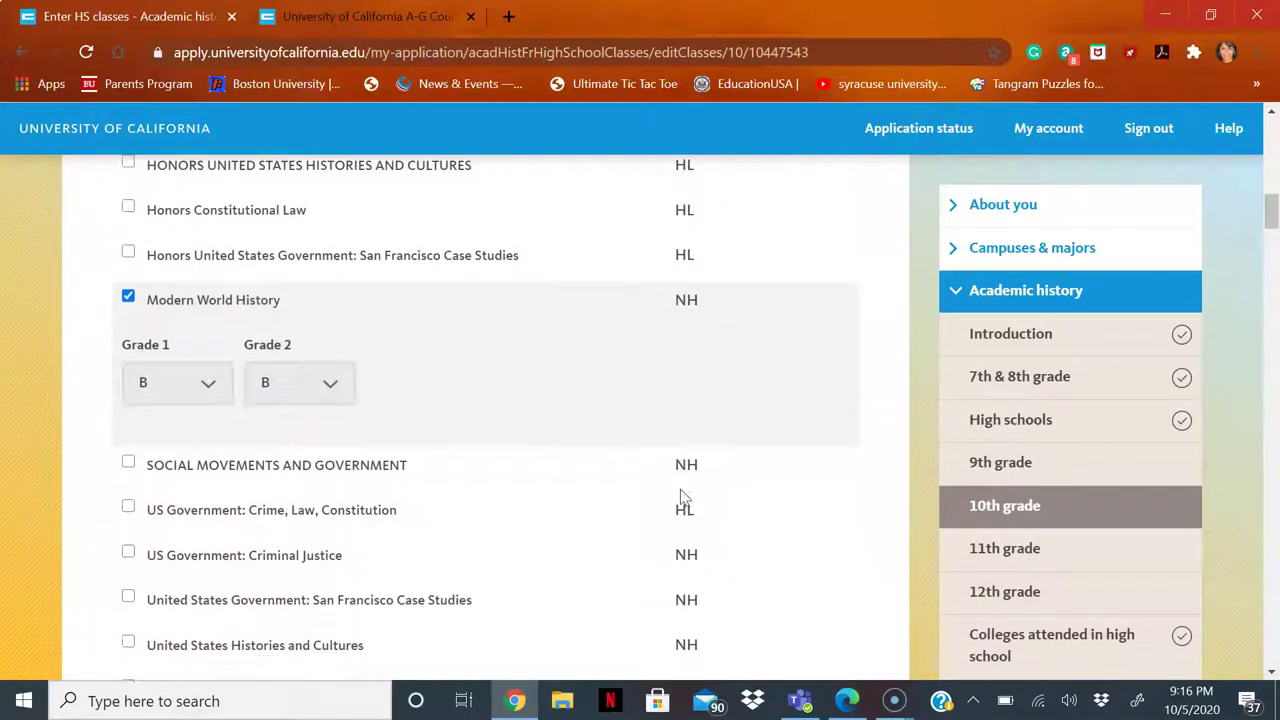
{"action": "left_click", "coordinate": [277, 590]}
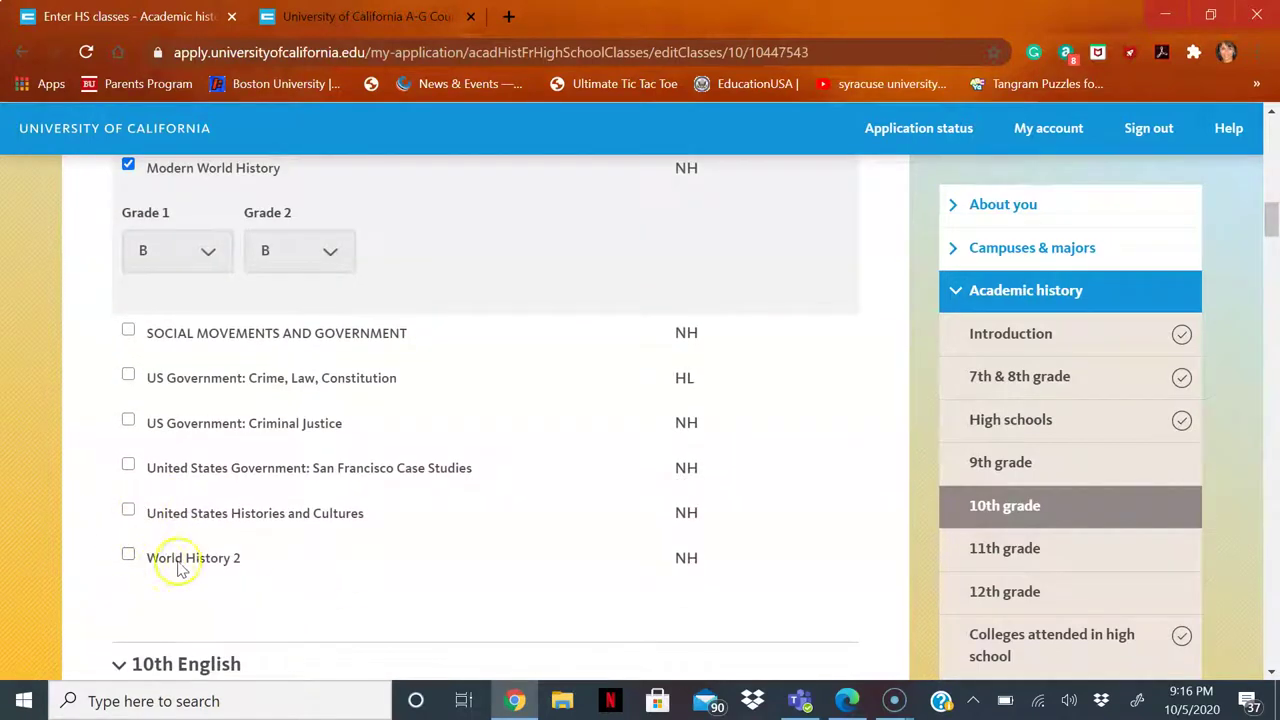
{"action": "scroll", "coordinate": [322, 538], "scroll_direction": "up", "scroll_amount": 1}
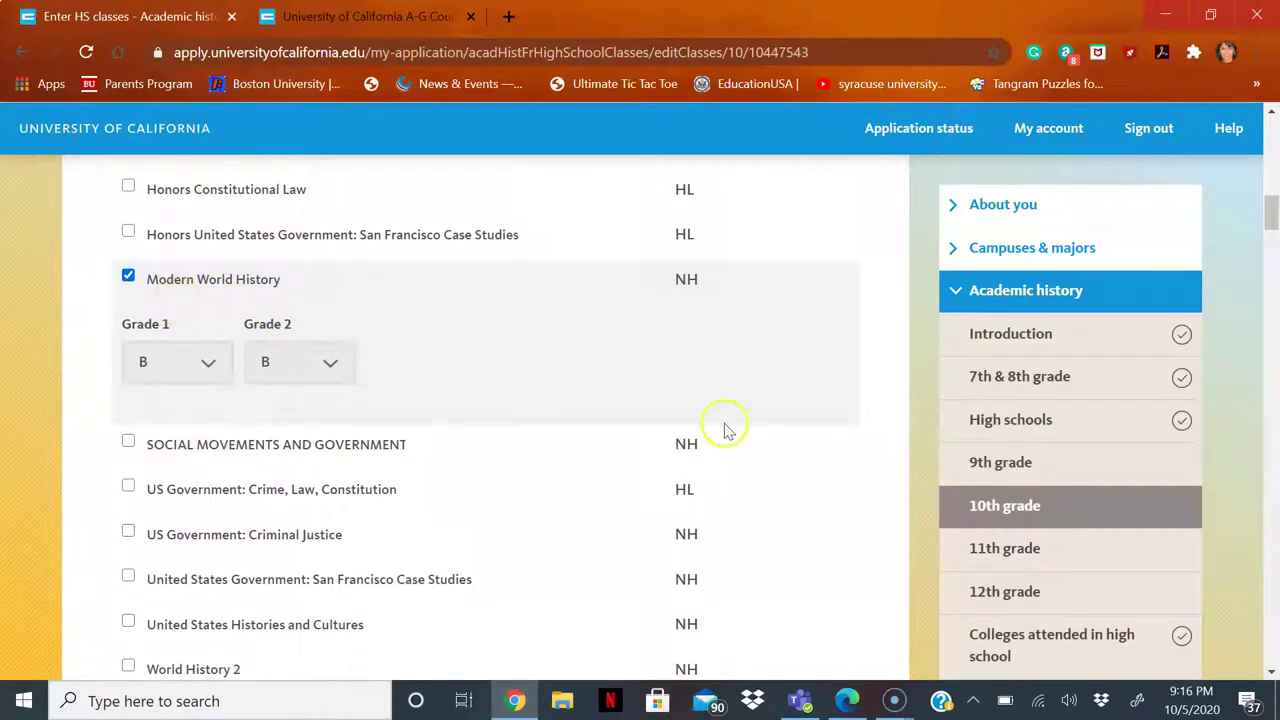
{"action": "left_click", "coordinate": [980, 550]}
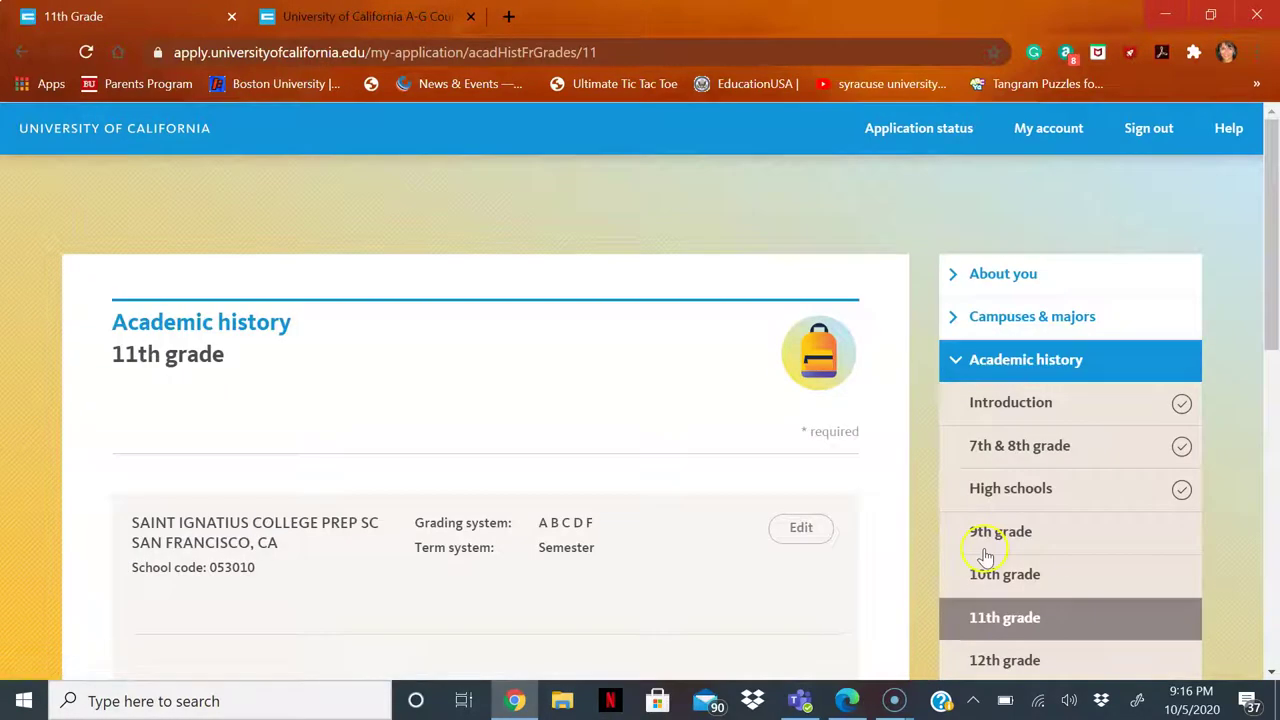
- Edit the 2019-2020 year and check History/Social Science: Honors US Histories and Cultures graded B, B
{"action": "scroll", "coordinate": [660, 510], "scroll_direction": "down", "scroll_amount": 3}
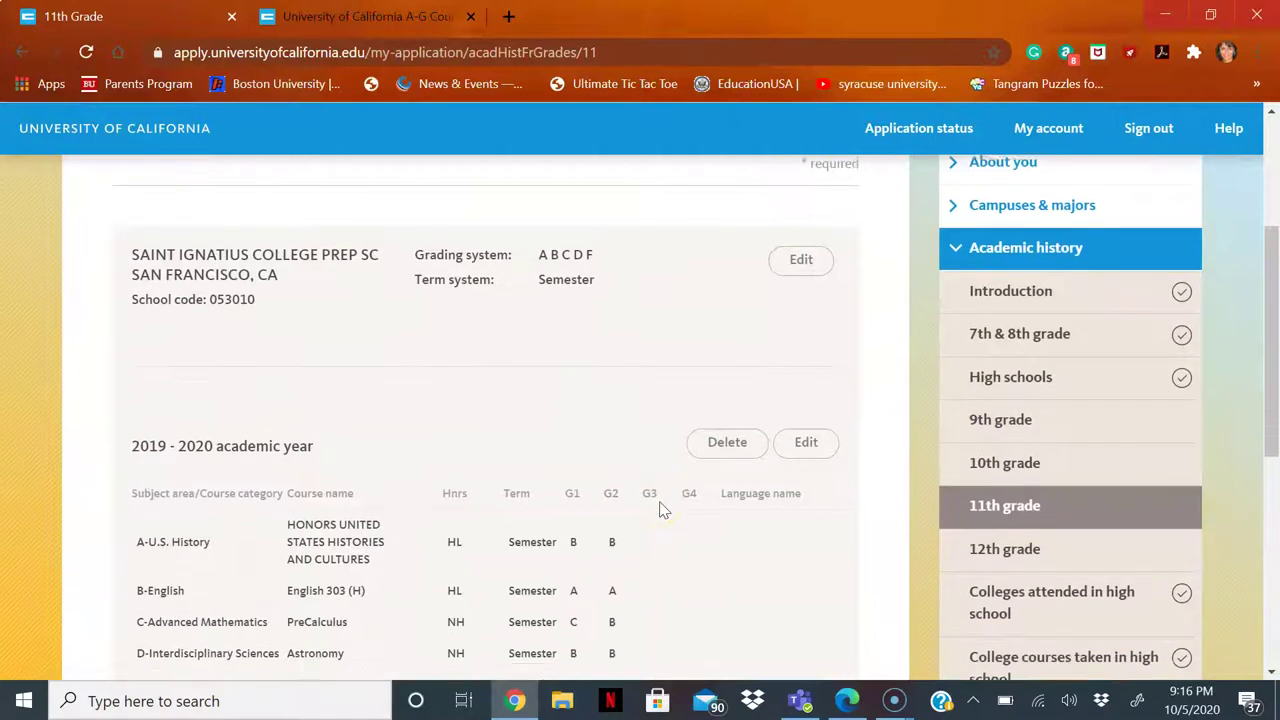
{"action": "scroll", "coordinate": [660, 510], "scroll_direction": "down", "scroll_amount": 1}
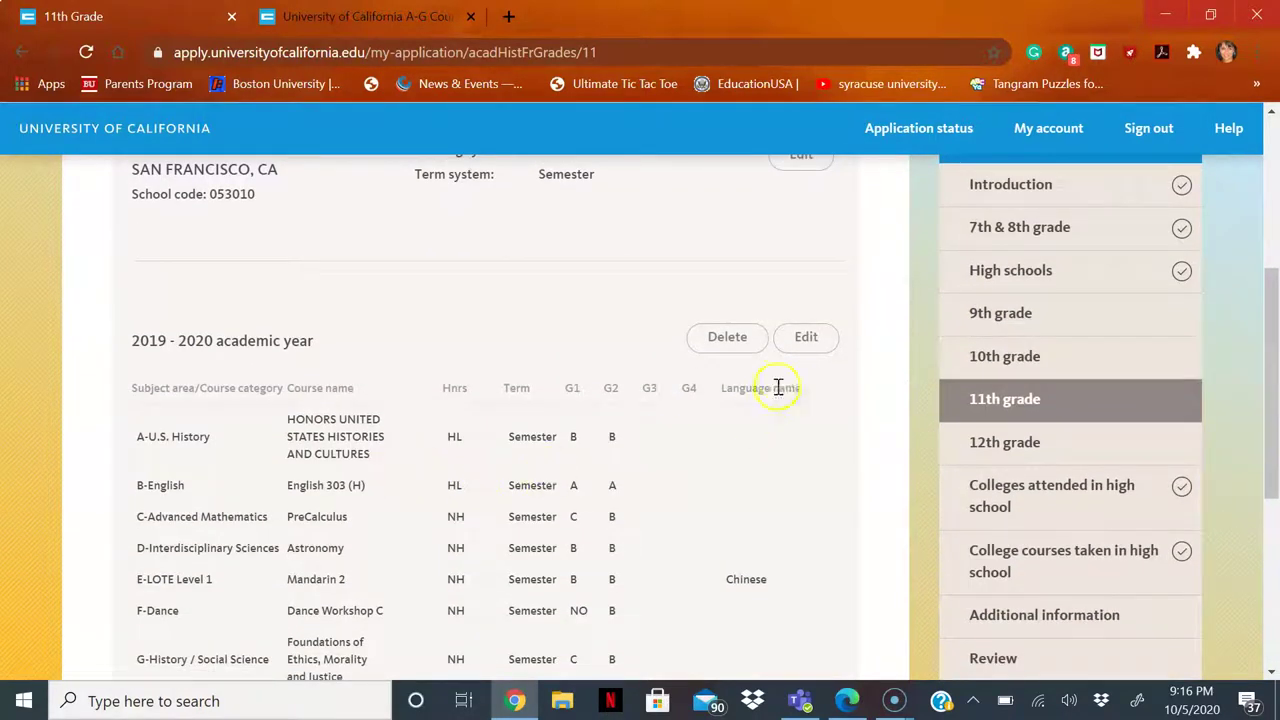
{"action": "left_click", "coordinate": [806, 340]}
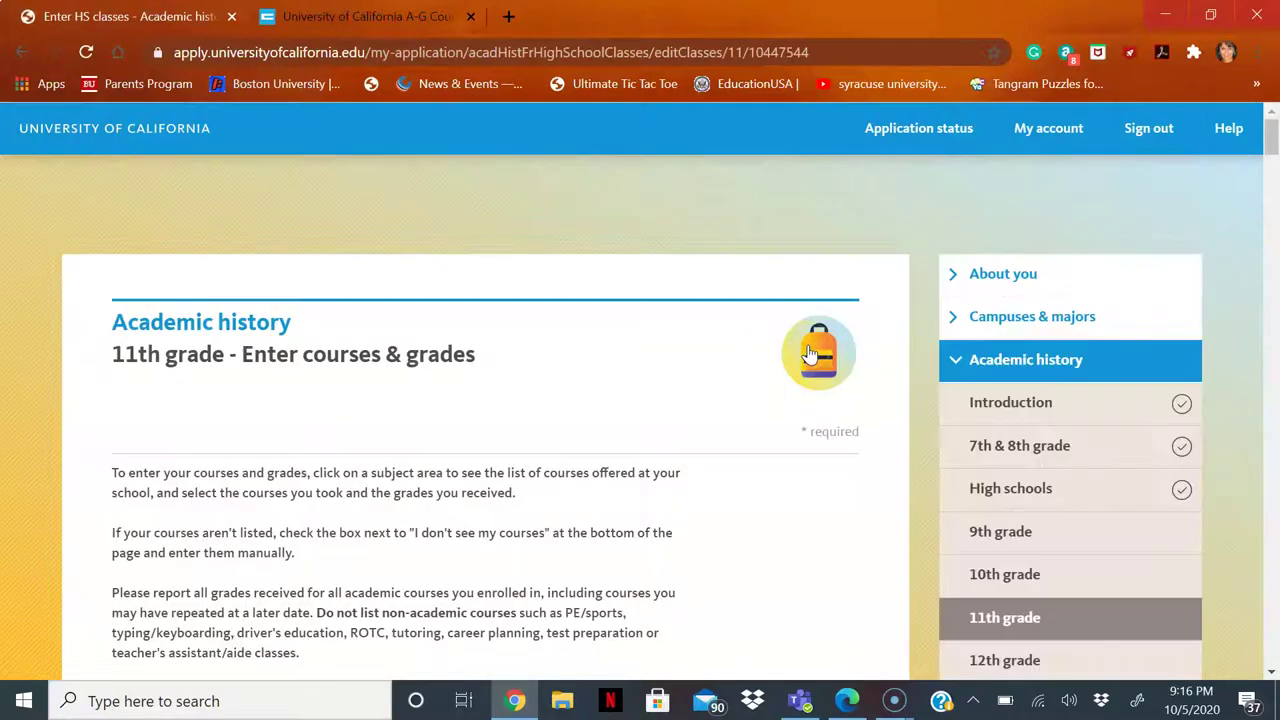
{"action": "scroll", "coordinate": [712, 507], "scroll_direction": "down", "scroll_amount": 3}
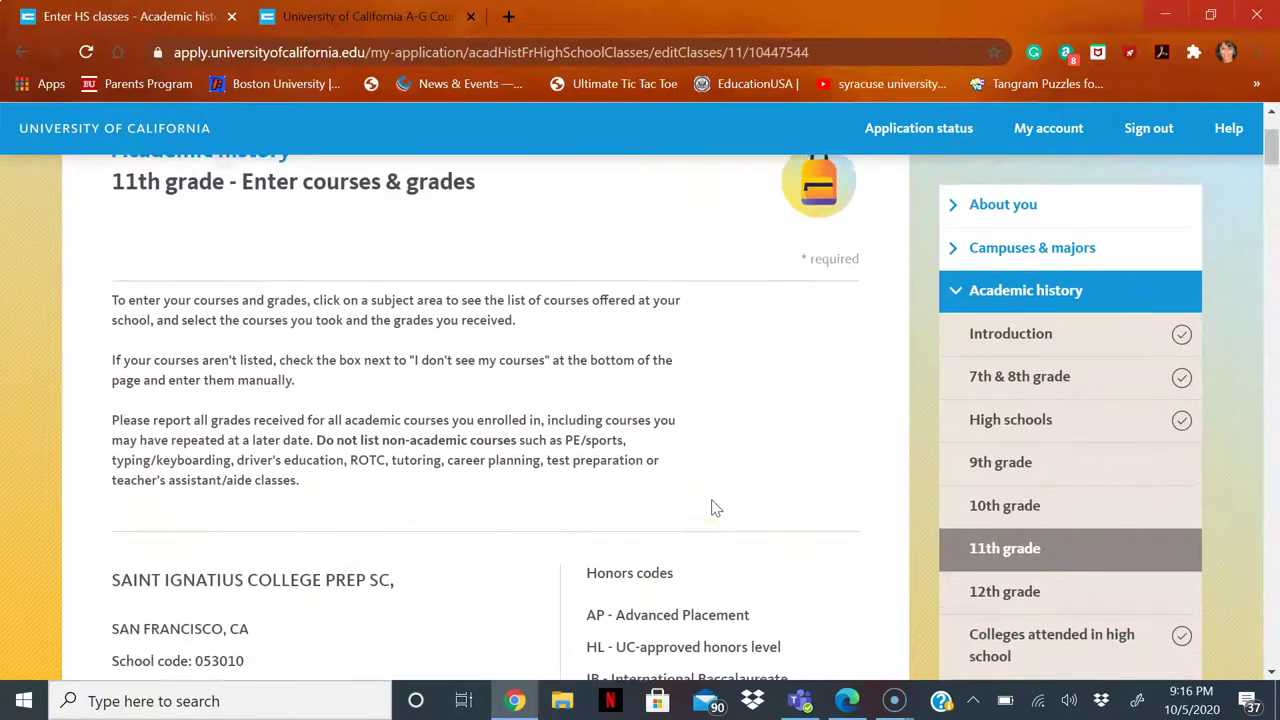
{"action": "scroll", "coordinate": [712, 507], "scroll_direction": "down", "scroll_amount": 3}
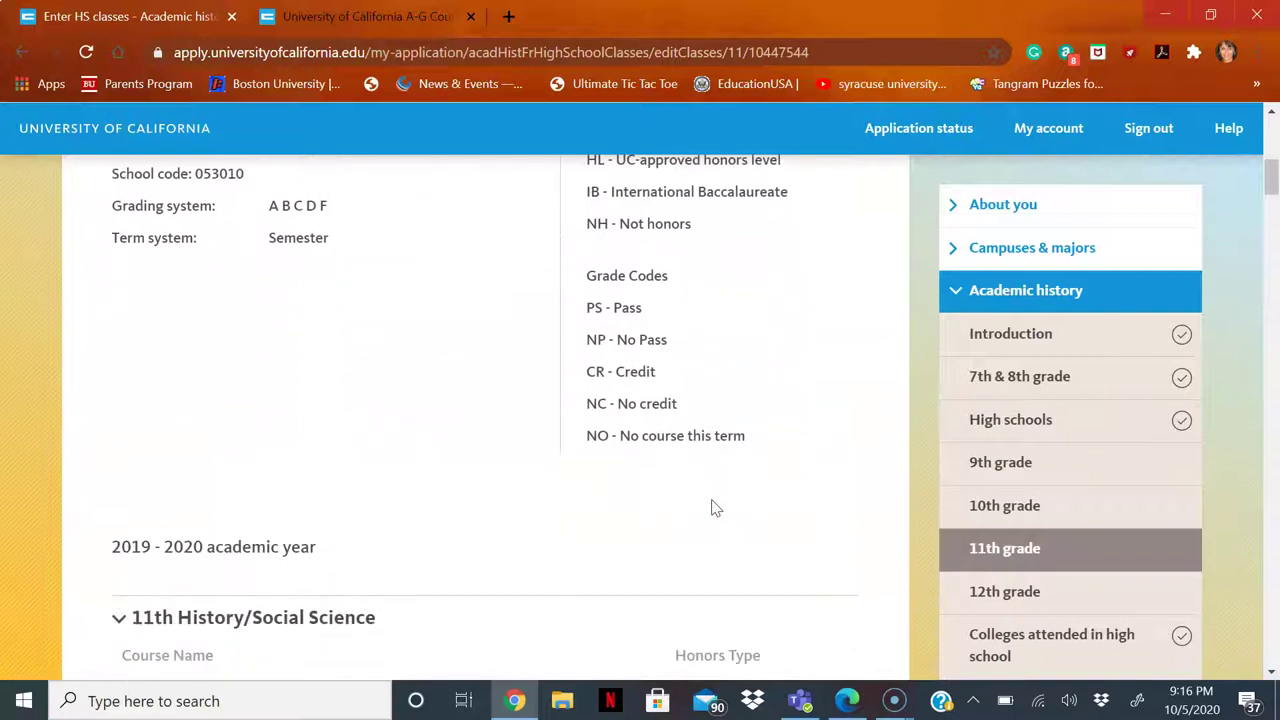
{"action": "scroll", "coordinate": [712, 507], "scroll_direction": "down", "scroll_amount": 1}
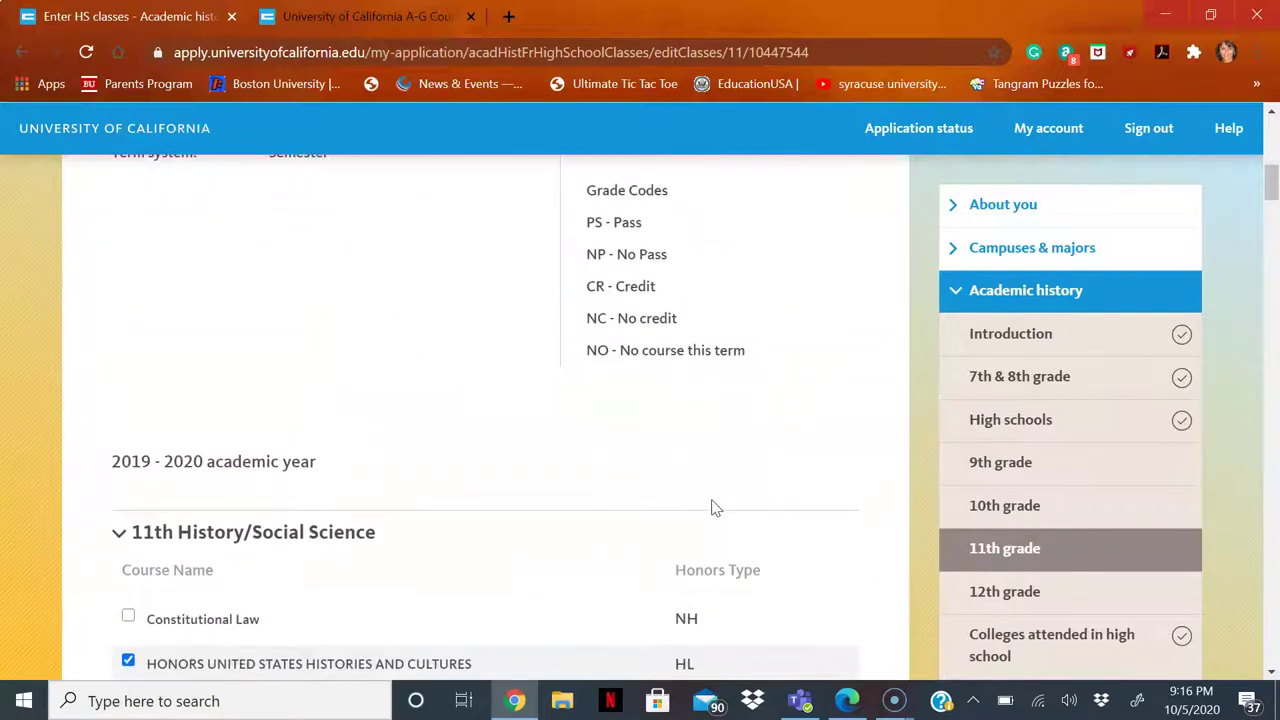
{"action": "scroll", "coordinate": [712, 503], "scroll_direction": "down", "scroll_amount": 3}
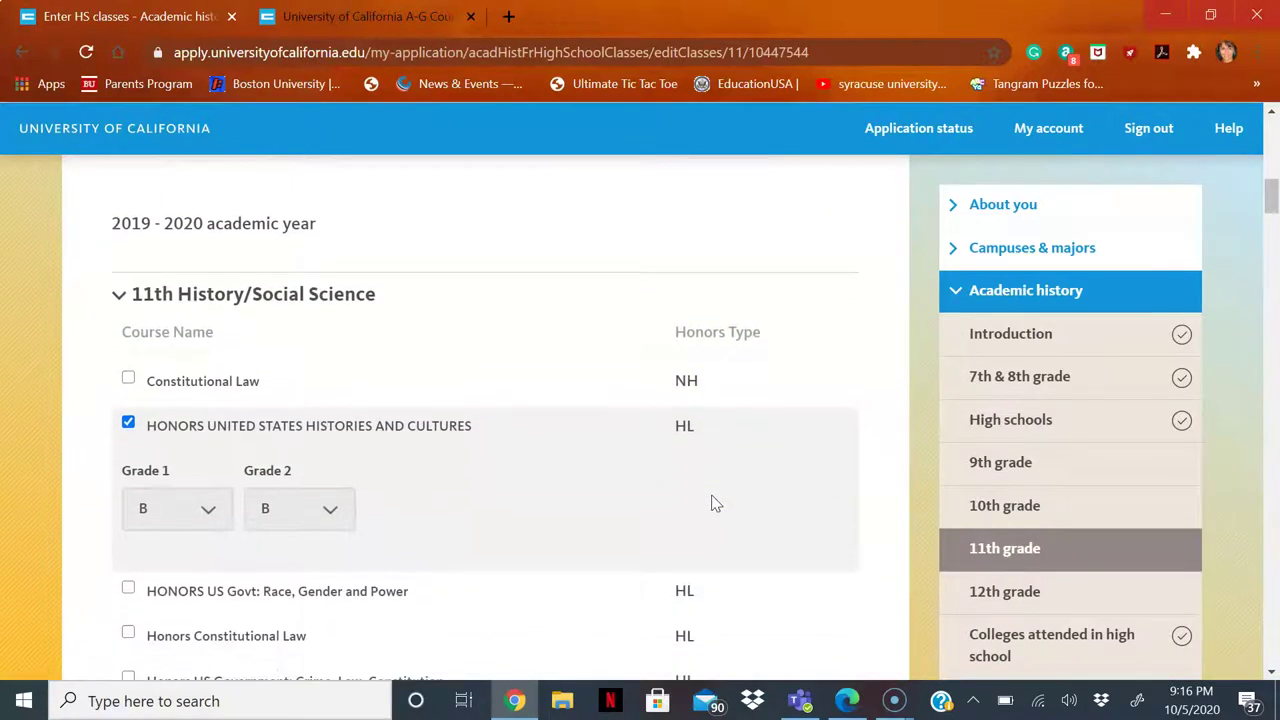
{"action": "scroll", "coordinate": [716, 503], "scroll_direction": "down", "scroll_amount": 1}
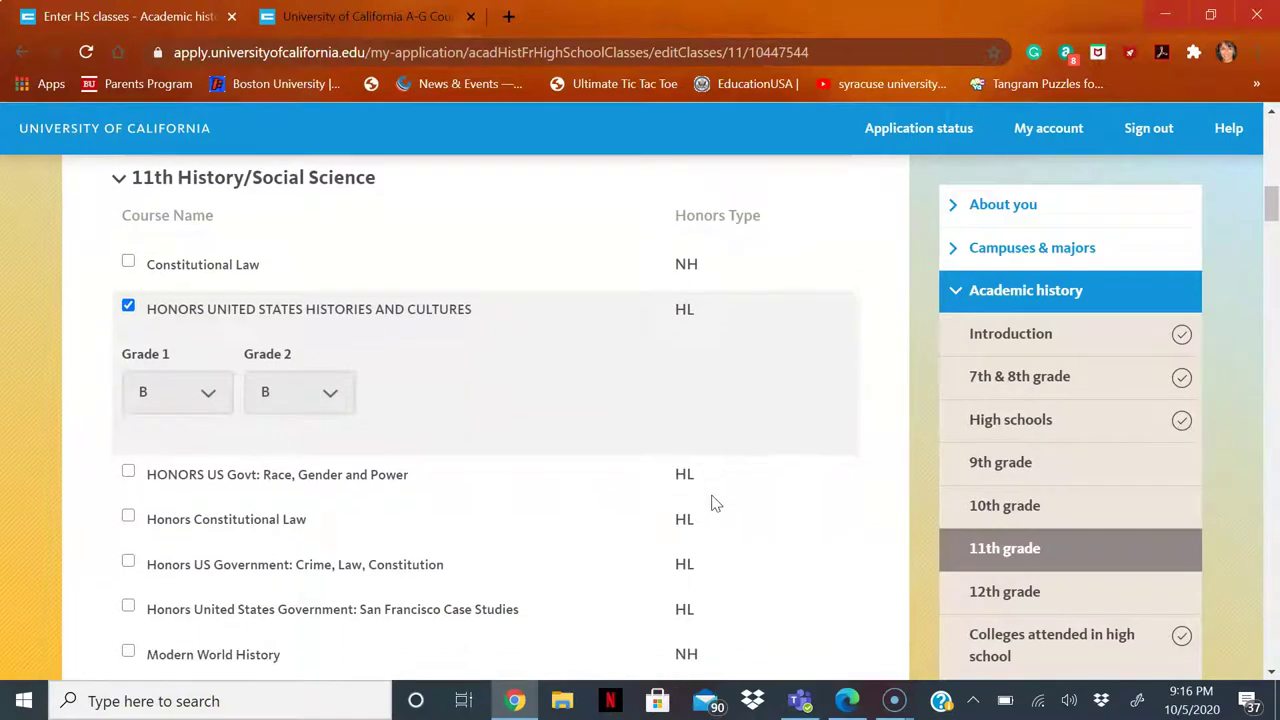
{"action": "scroll", "coordinate": [715, 503], "scroll_direction": "down", "scroll_amount": 1}
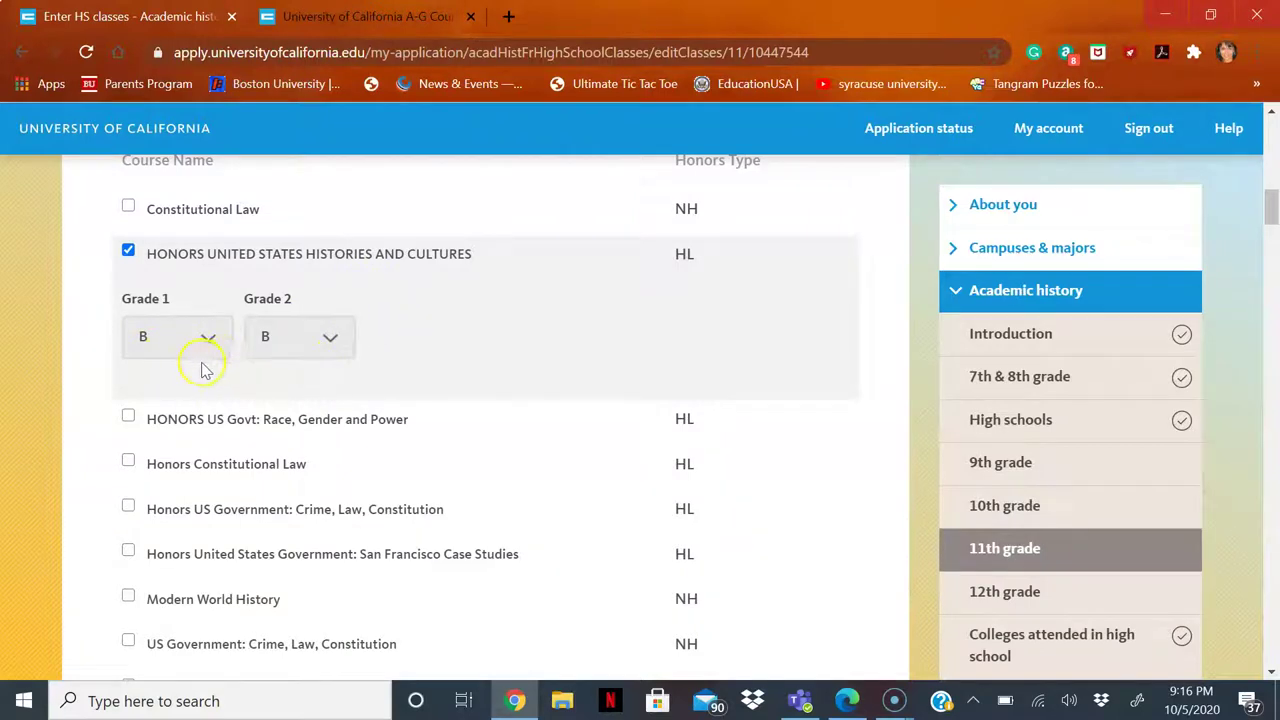
- Continue to the English list, confirming English 303 (H) graded A, A
{"action": "scroll", "coordinate": [340, 385], "scroll_direction": "down", "scroll_amount": 2}
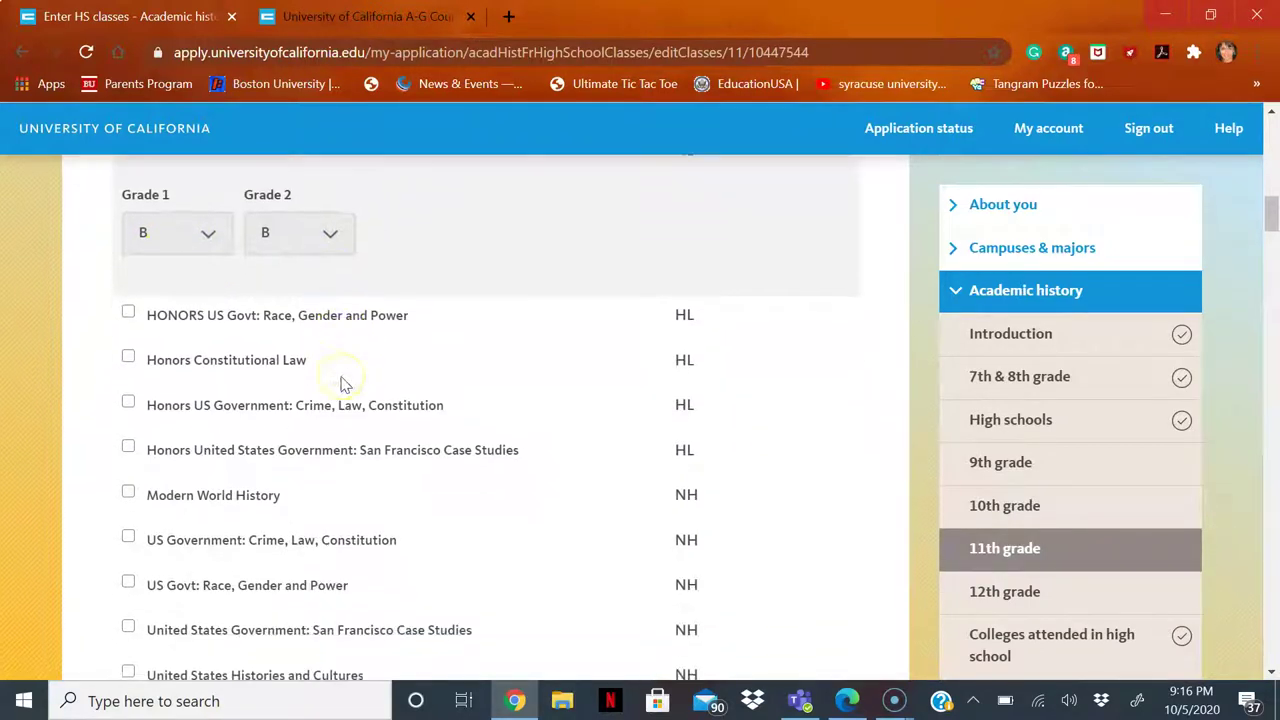
{"action": "scroll", "coordinate": [340, 385], "scroll_direction": "down", "scroll_amount": 2}
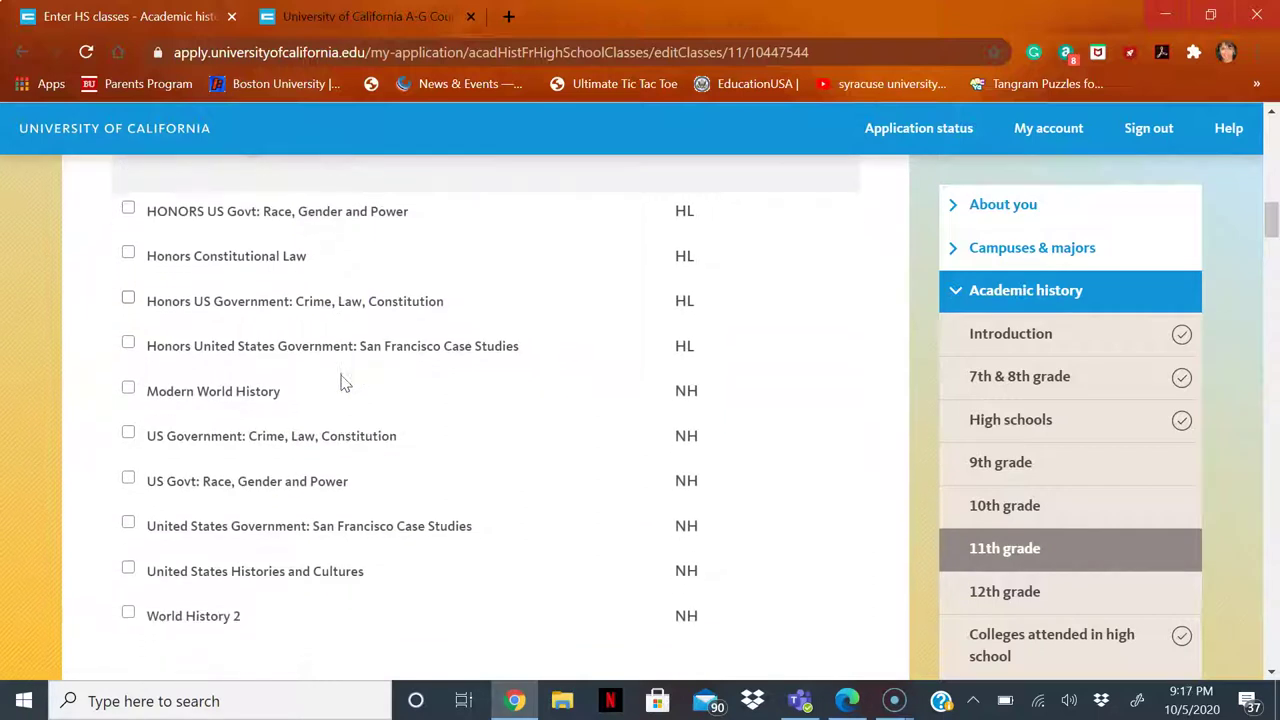
{"action": "scroll", "coordinate": [340, 380], "scroll_direction": "down", "scroll_amount": 2}
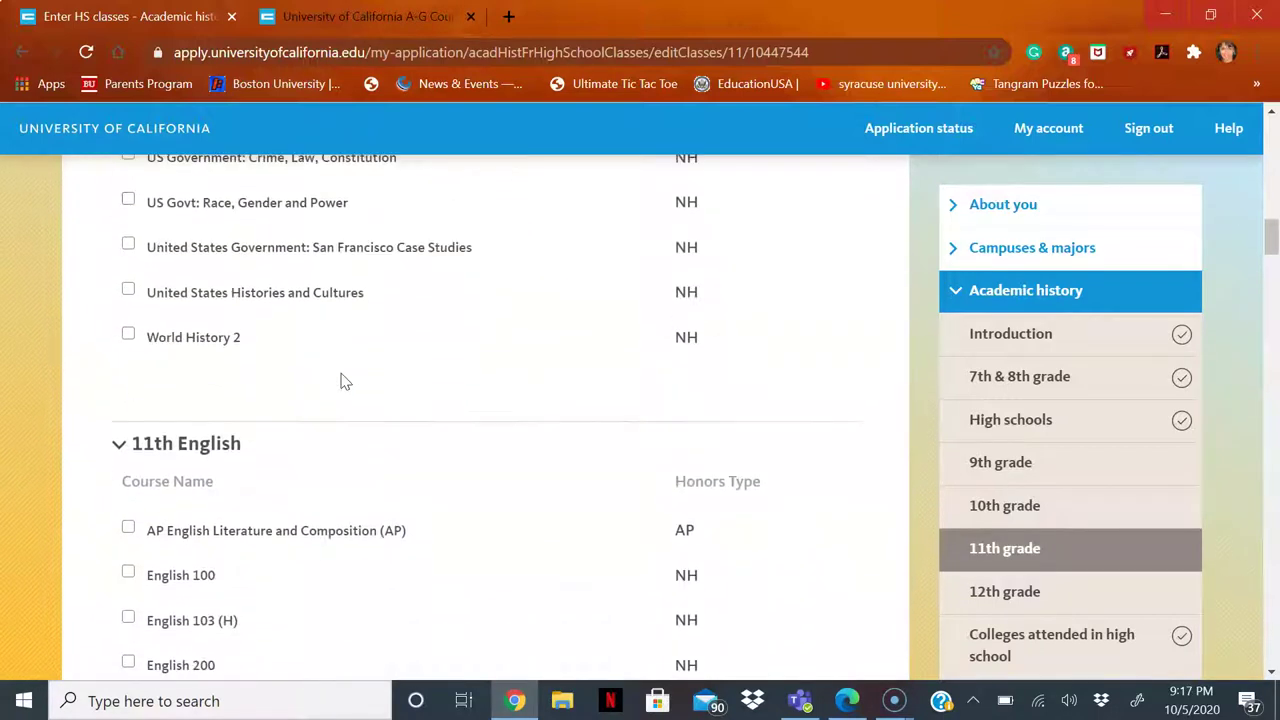
{"action": "scroll", "coordinate": [340, 380], "scroll_direction": "down", "scroll_amount": 2}
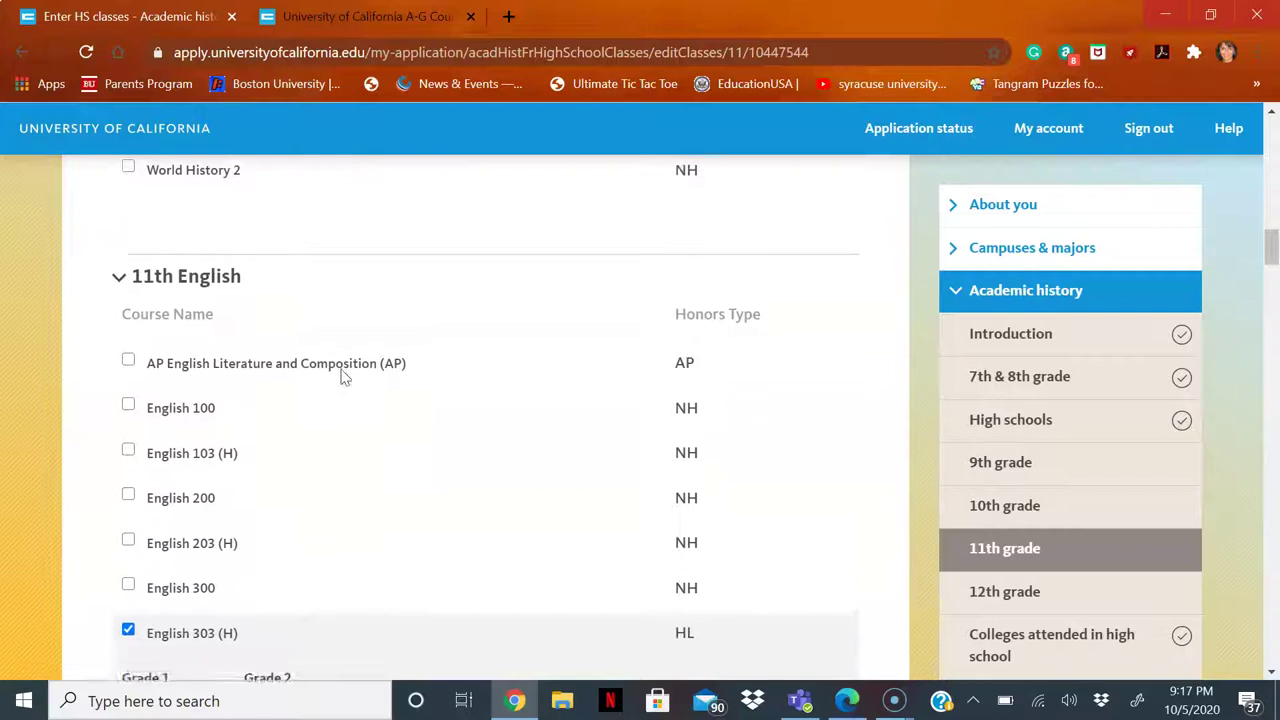
{"action": "left_click", "coordinate": [340, 371]}
{"action": "scroll", "coordinate": [340, 371], "scroll_direction": "down", "scroll_amount": 3}
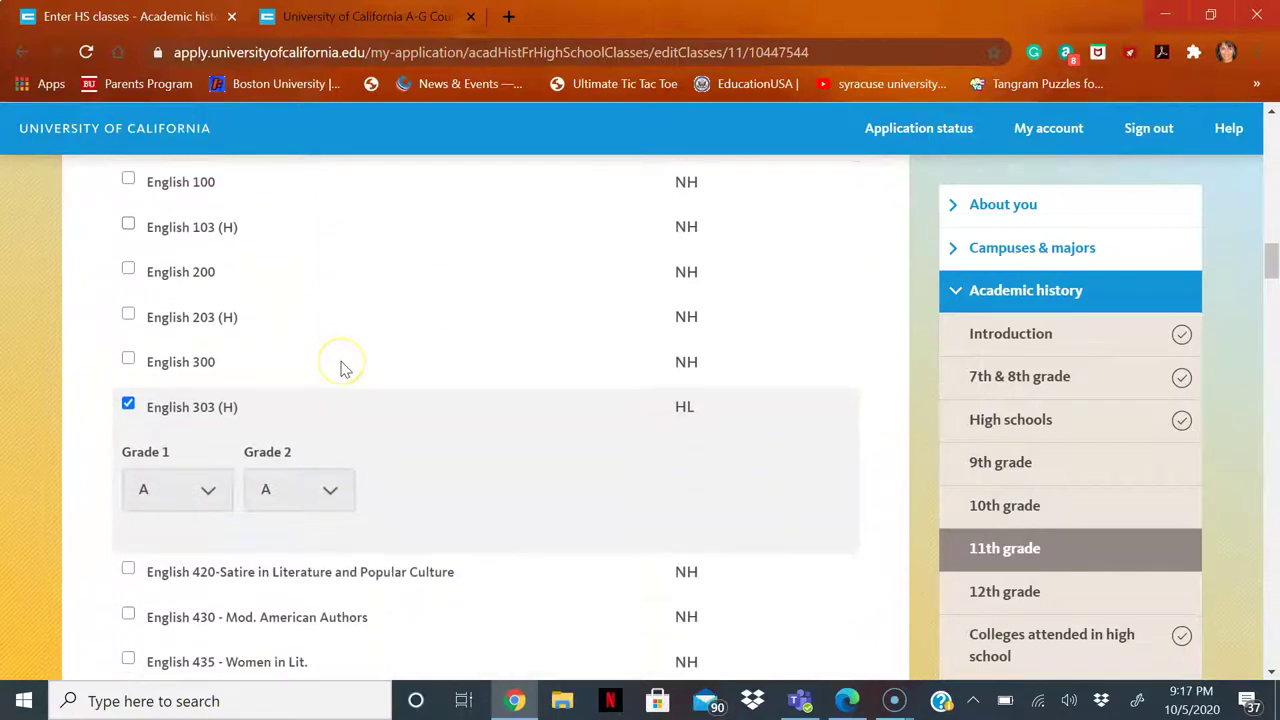
{"action": "scroll", "coordinate": [340, 360], "scroll_direction": "down", "scroll_amount": 8}
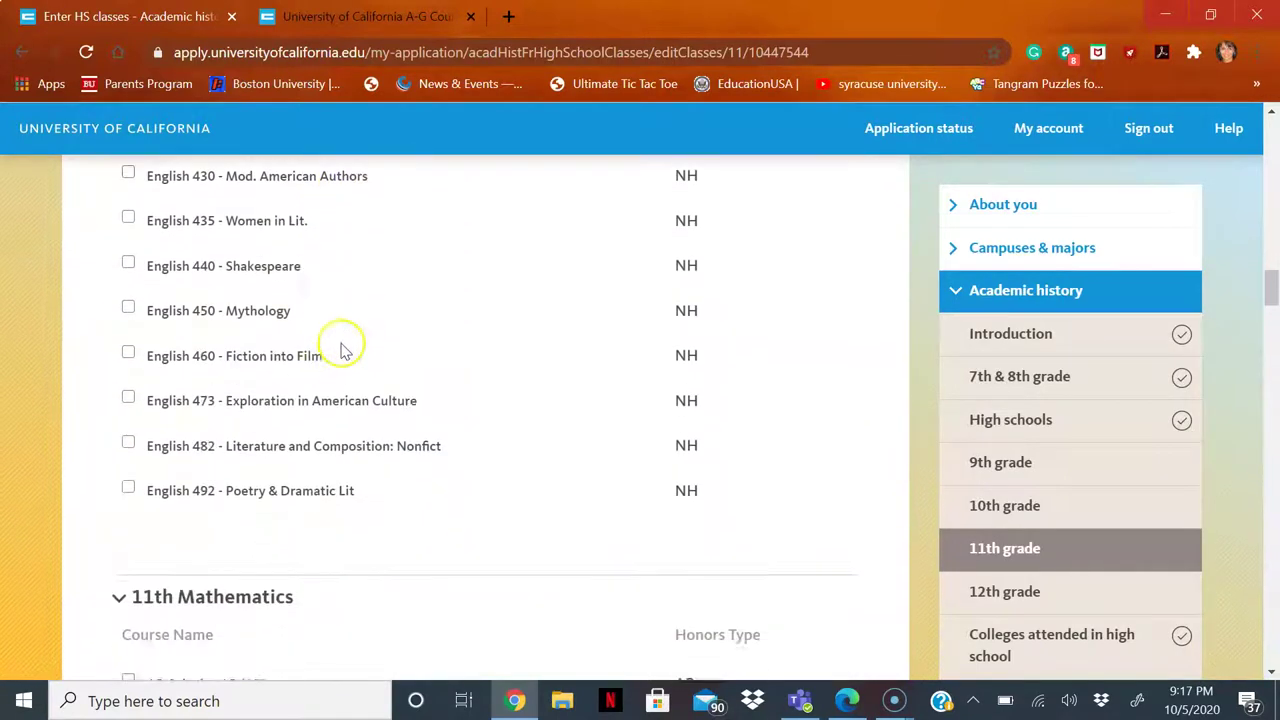
- Reach the end of the 11th grade list: Foundations of Ethics, Morality and Justice graded C and B
{"action": "scroll", "coordinate": [340, 345], "scroll_direction": "down", "scroll_amount": 2}
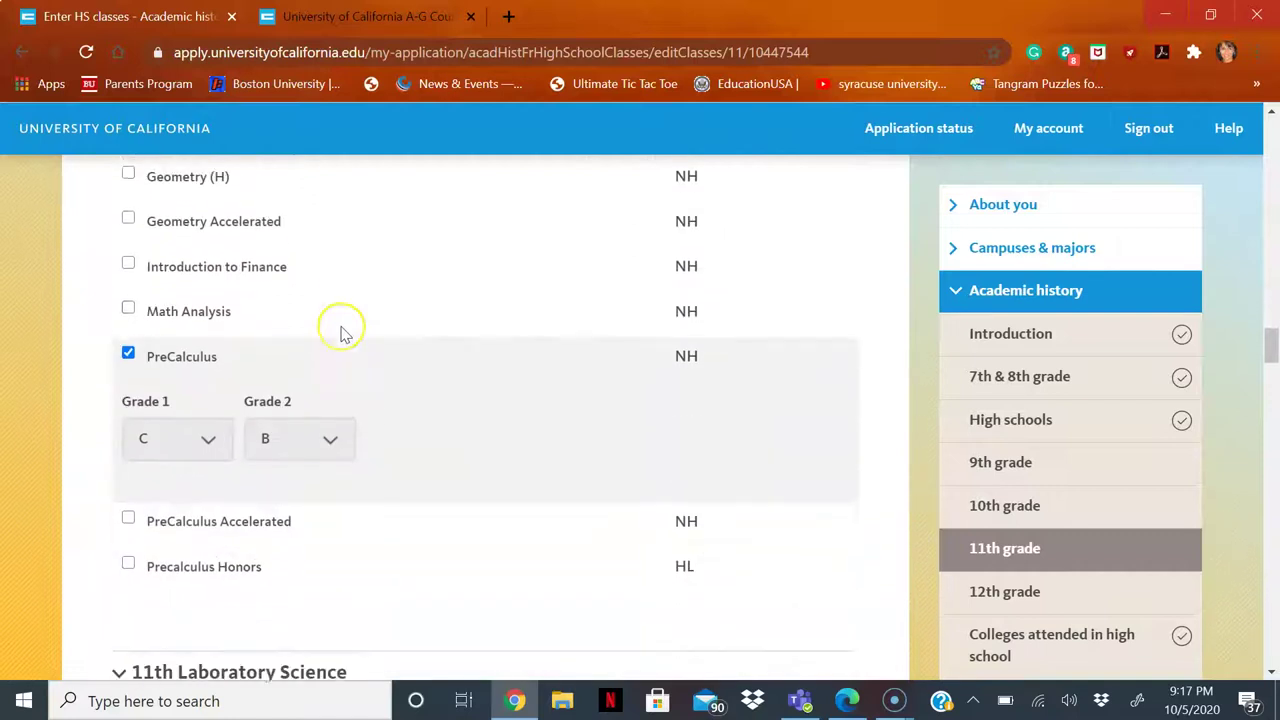
{"action": "scroll", "coordinate": [340, 333], "scroll_direction": "down", "scroll_amount": 6}
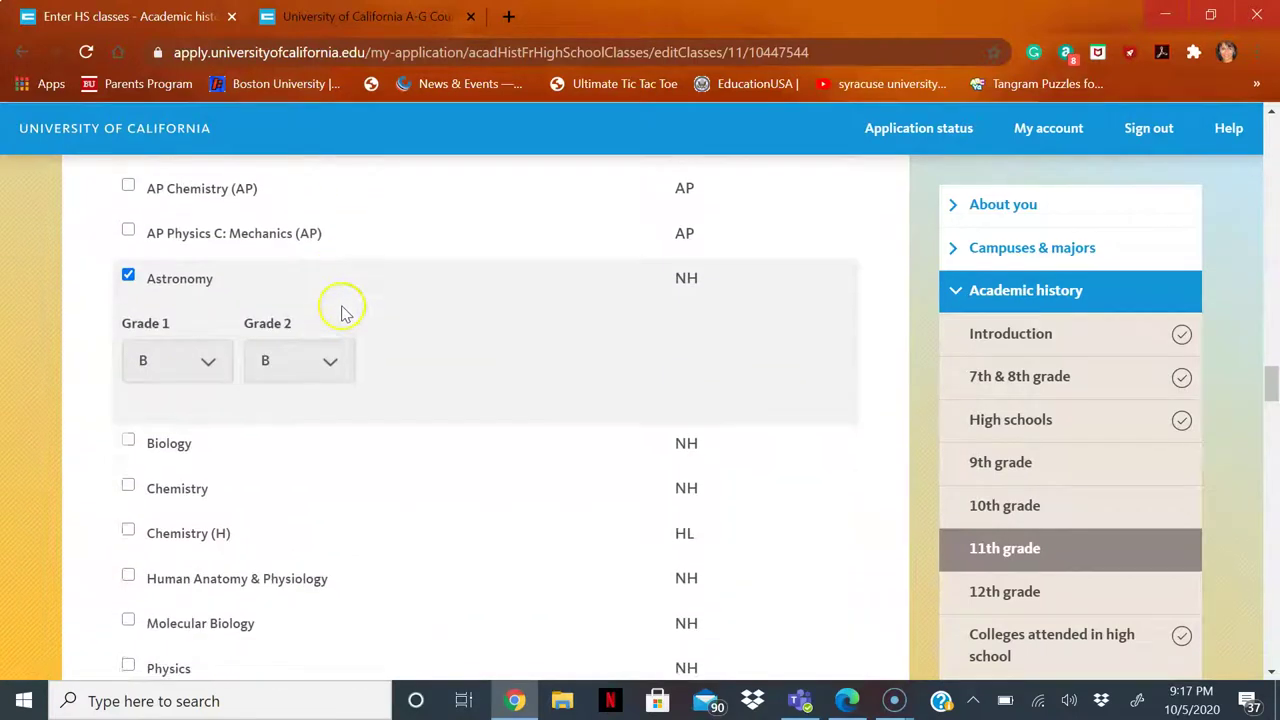
{"action": "scroll", "coordinate": [340, 313], "scroll_direction": "down", "scroll_amount": 8}
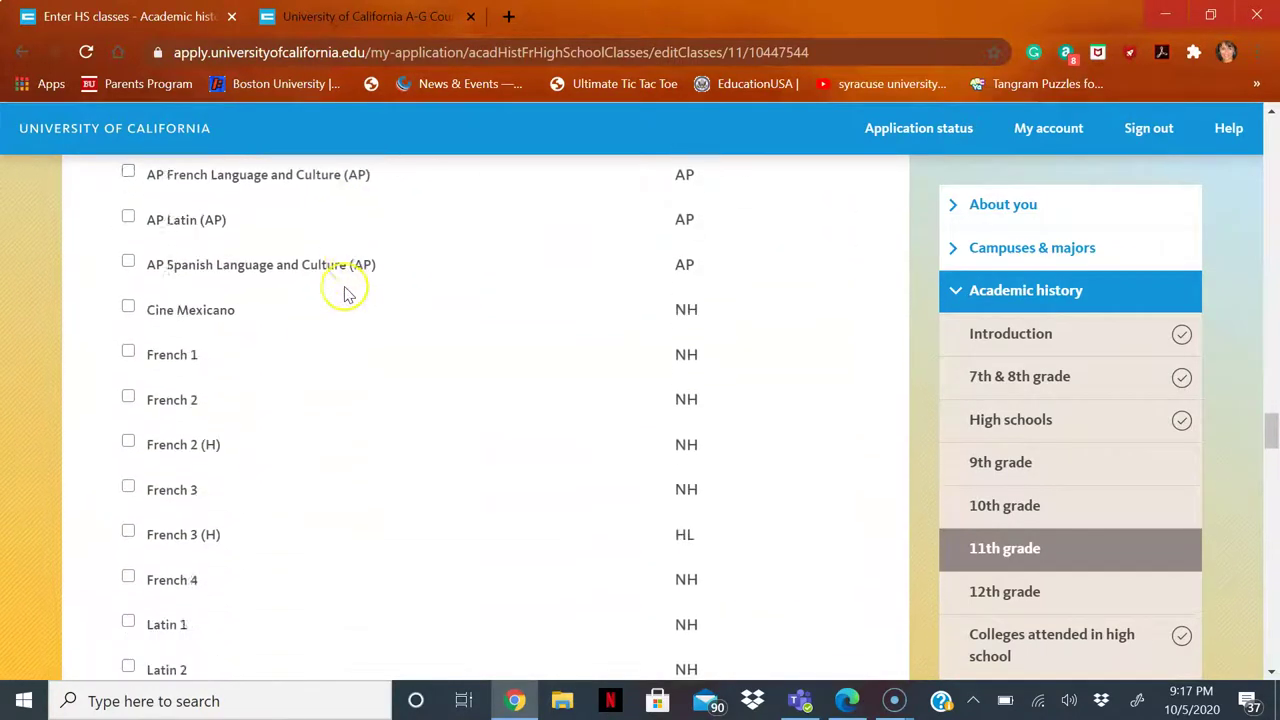
{"action": "scroll", "coordinate": [345, 290], "scroll_direction": "down", "scroll_amount": 9}
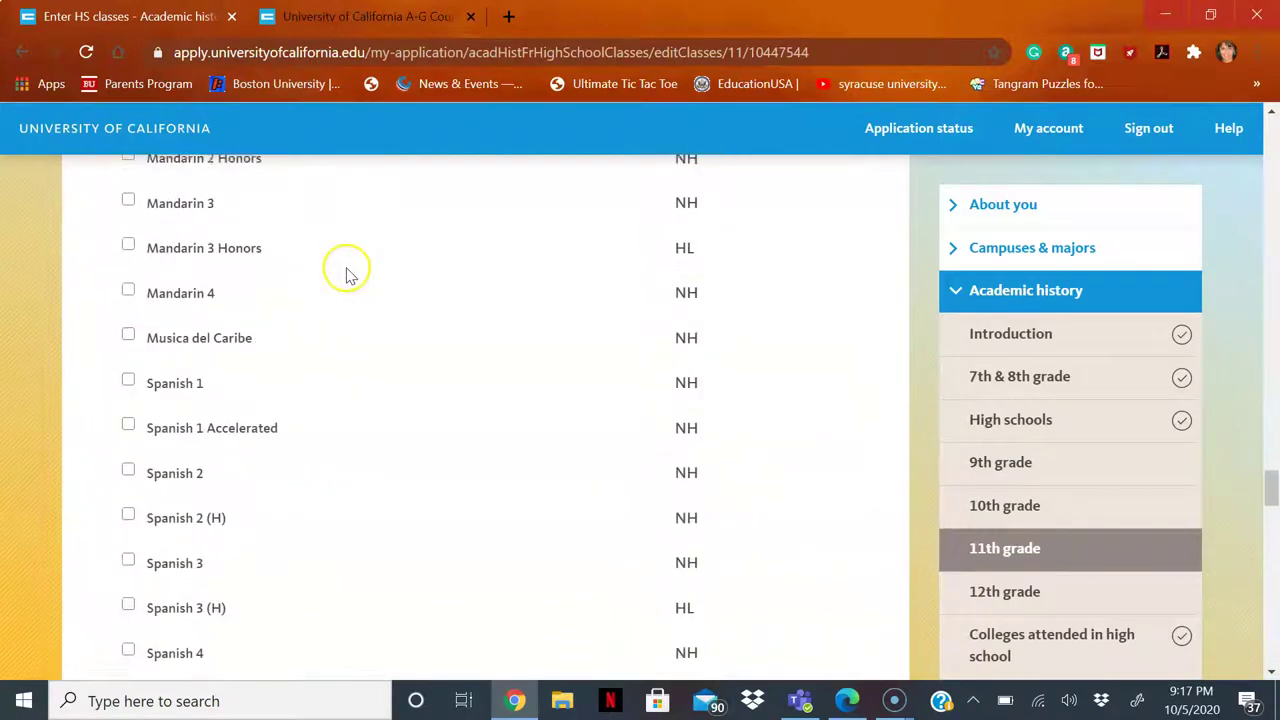
{"action": "scroll", "coordinate": [346, 265], "scroll_direction": "down", "scroll_amount": 10}
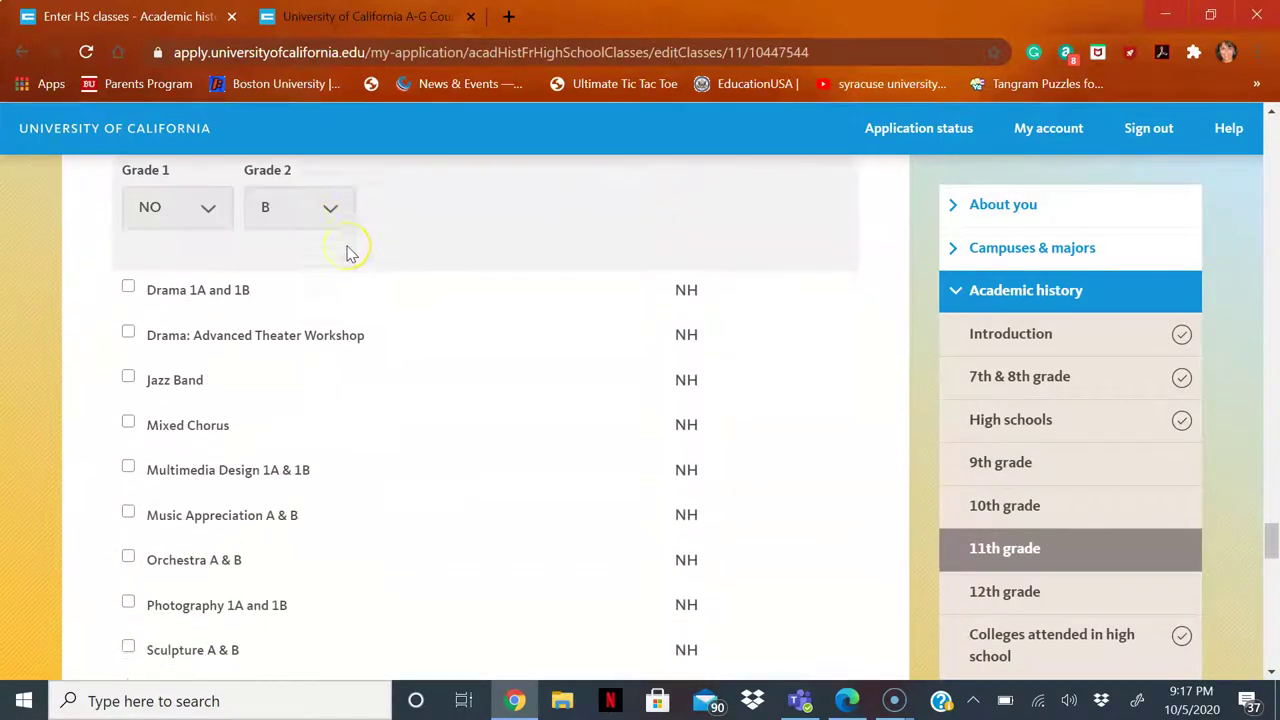
{"action": "scroll", "coordinate": [347, 253], "scroll_direction": "up", "scroll_amount": 3}
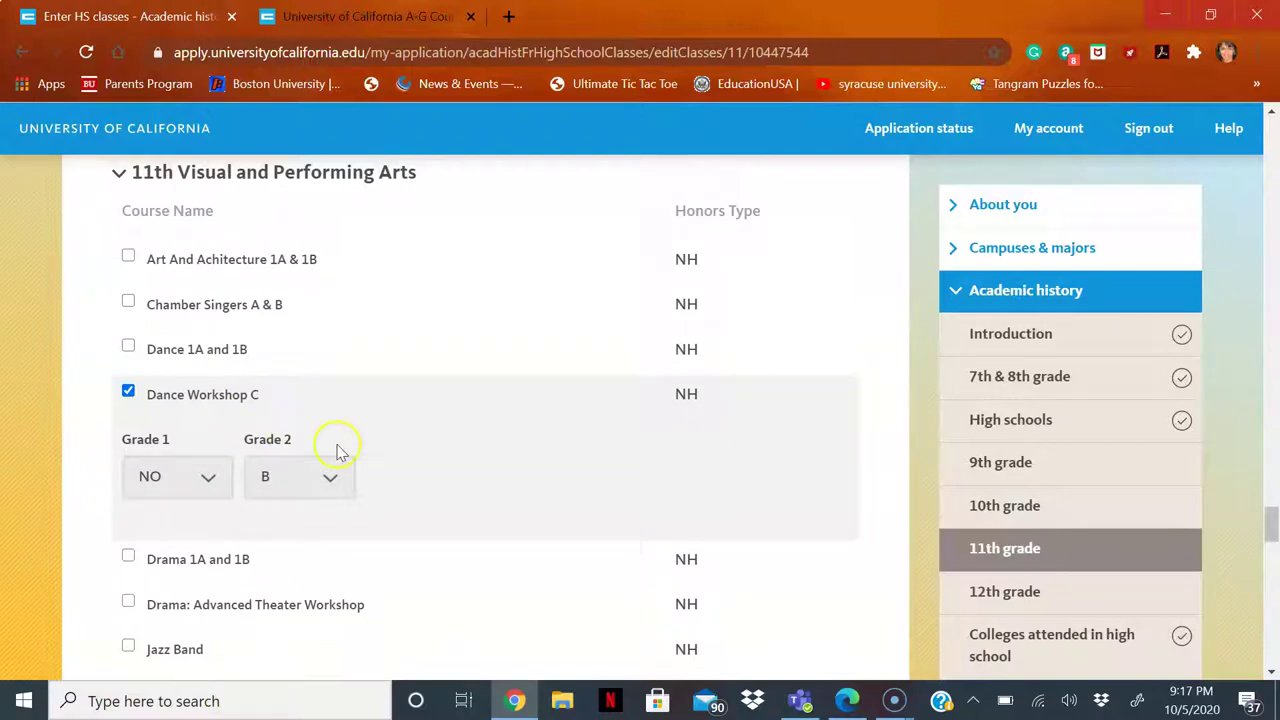
{"action": "scroll", "coordinate": [338, 445], "scroll_direction": "down", "scroll_amount": 8}
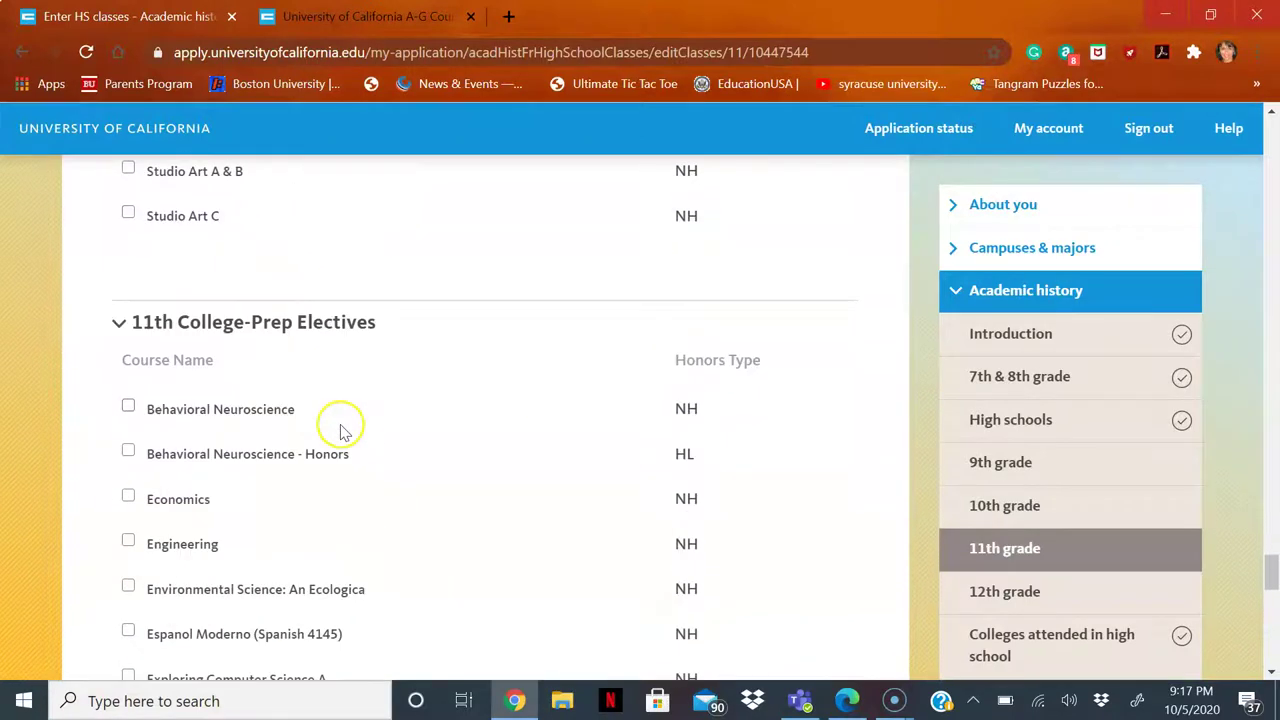
{"action": "scroll", "coordinate": [340, 428], "scroll_direction": "down", "scroll_amount": 3}
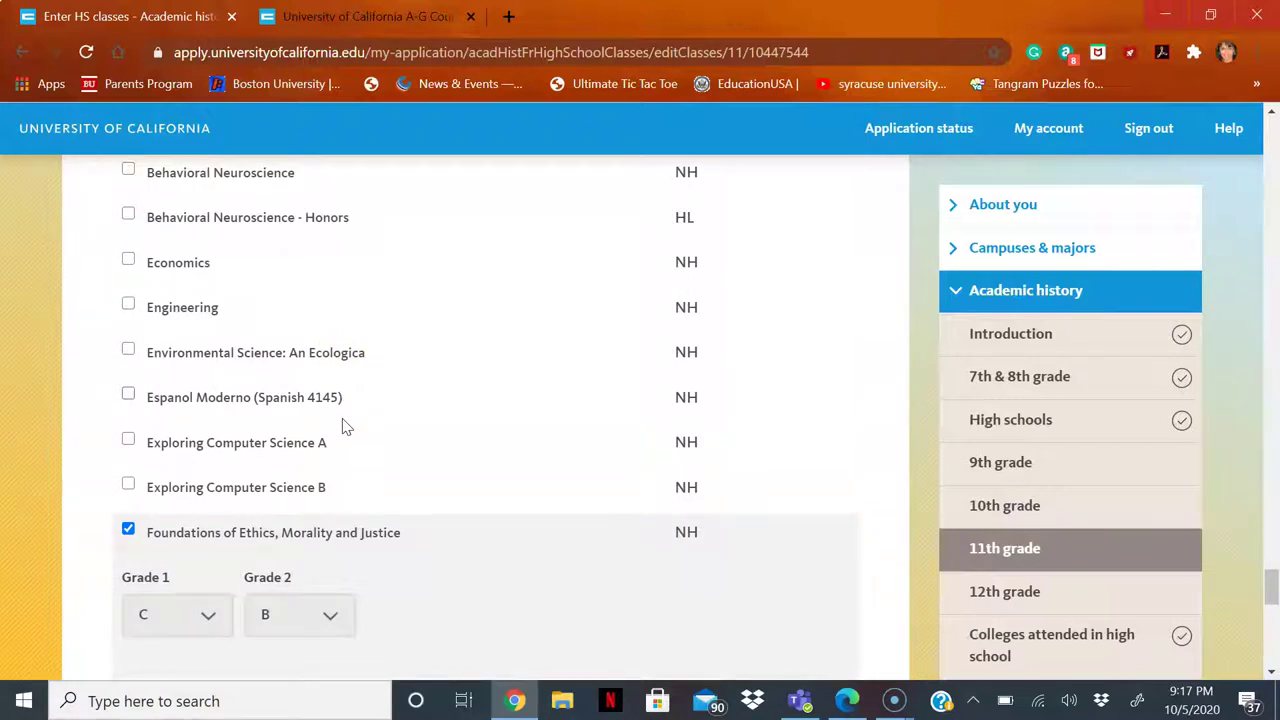
{"action": "scroll", "coordinate": [343, 425], "scroll_direction": "down", "scroll_amount": 1}
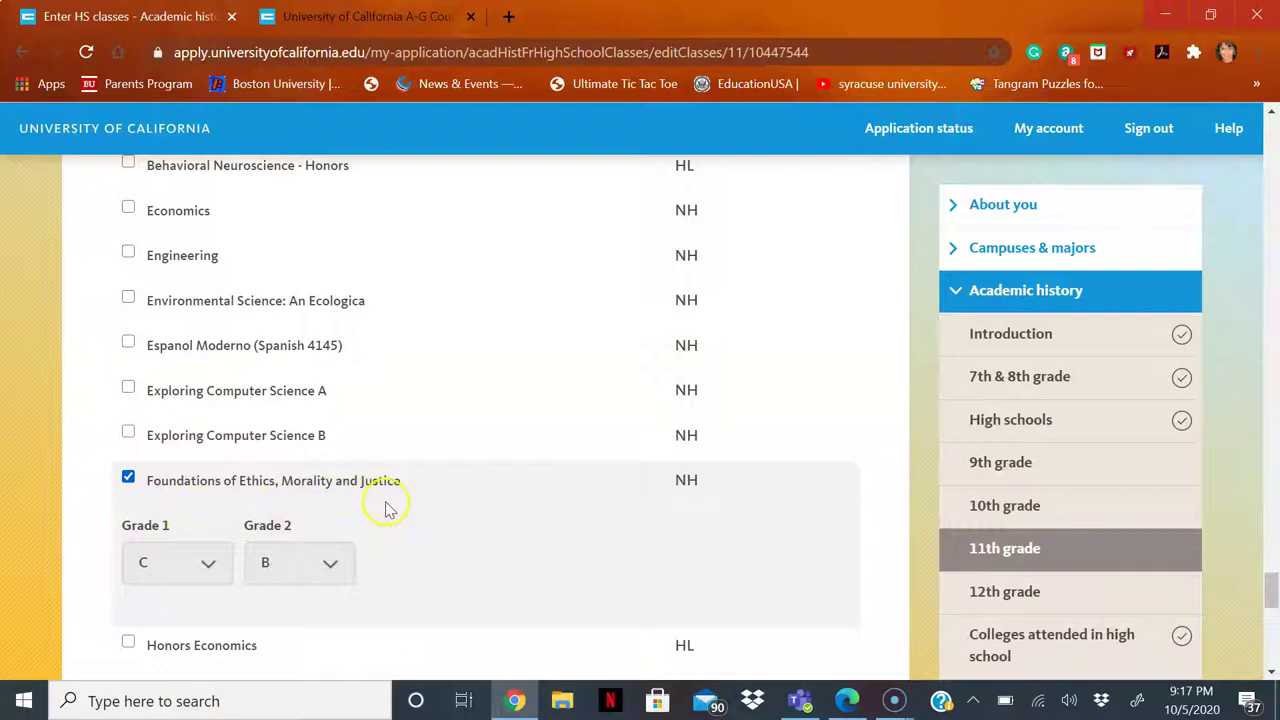
{"action": "scroll", "coordinate": [390, 507], "scroll_direction": "down", "scroll_amount": 1}
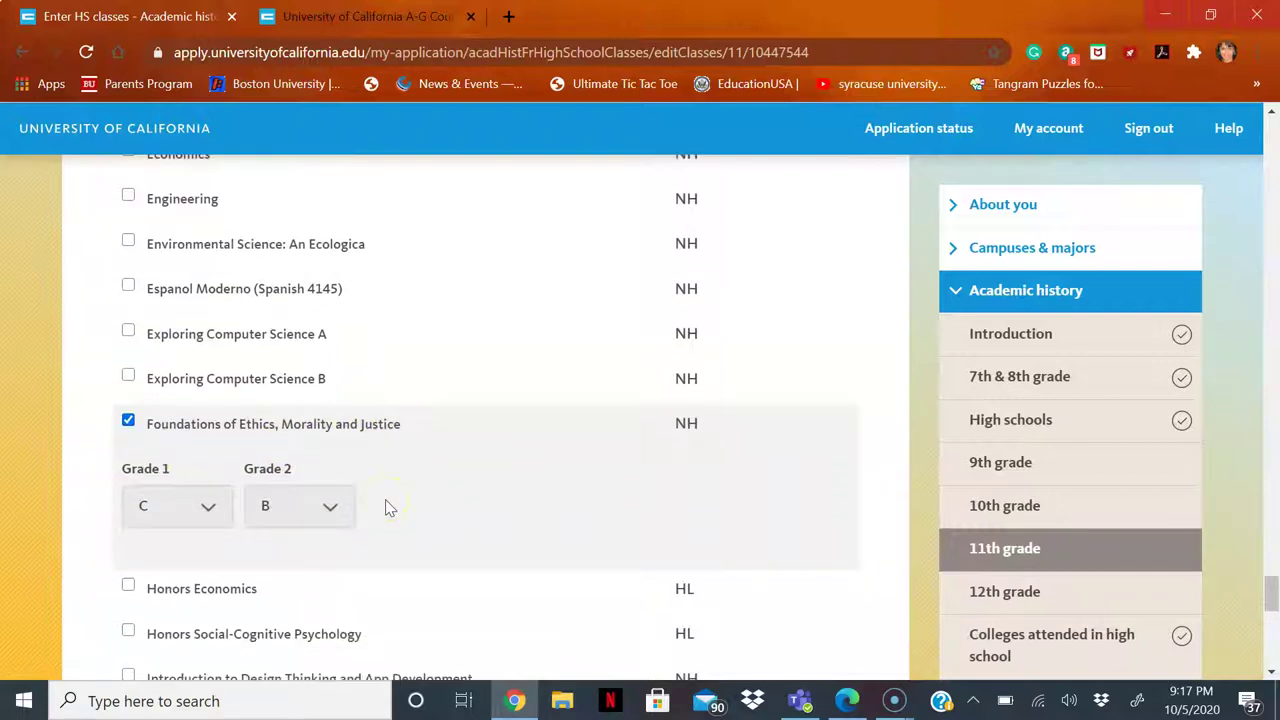
{"action": "scroll", "coordinate": [390, 507], "scroll_direction": "down", "scroll_amount": 7}
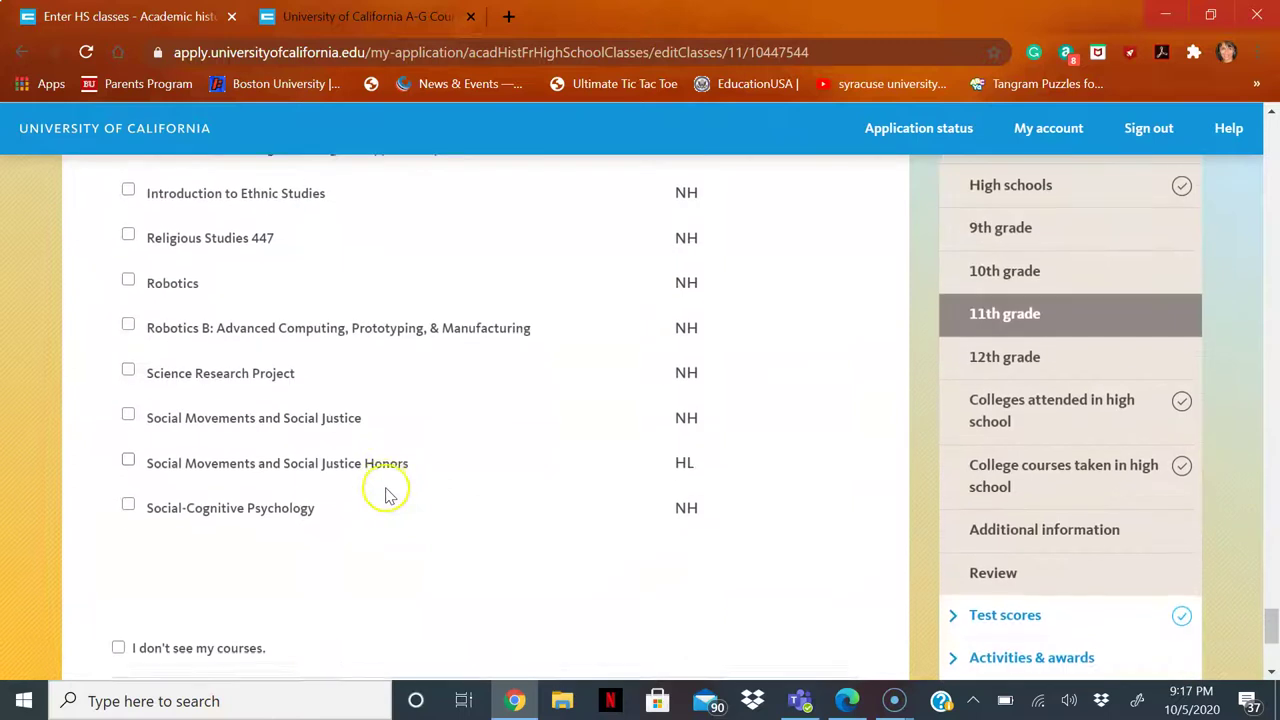
- Compare against the A-G Course List, then save the 11th grade courses with Save & continue
{"action": "scroll", "coordinate": [390, 488], "scroll_direction": "down", "scroll_amount": 1}
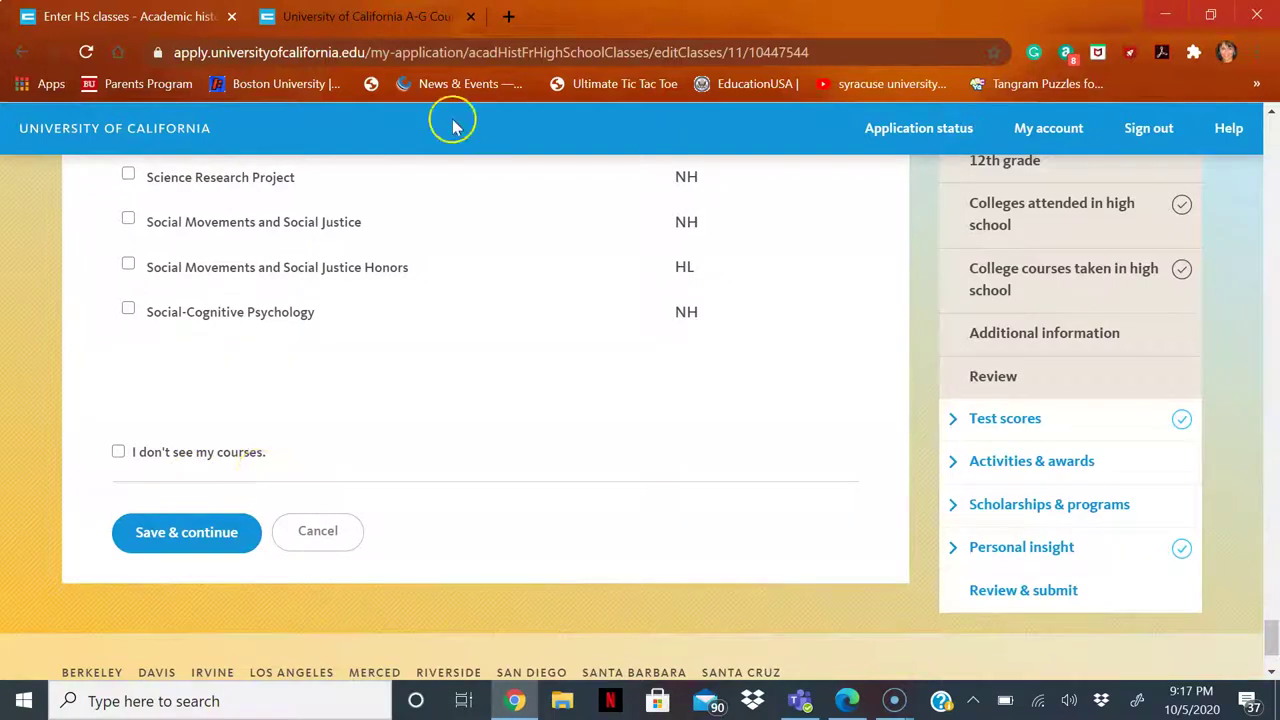
{"action": "left_click", "coordinate": [388, 18]}
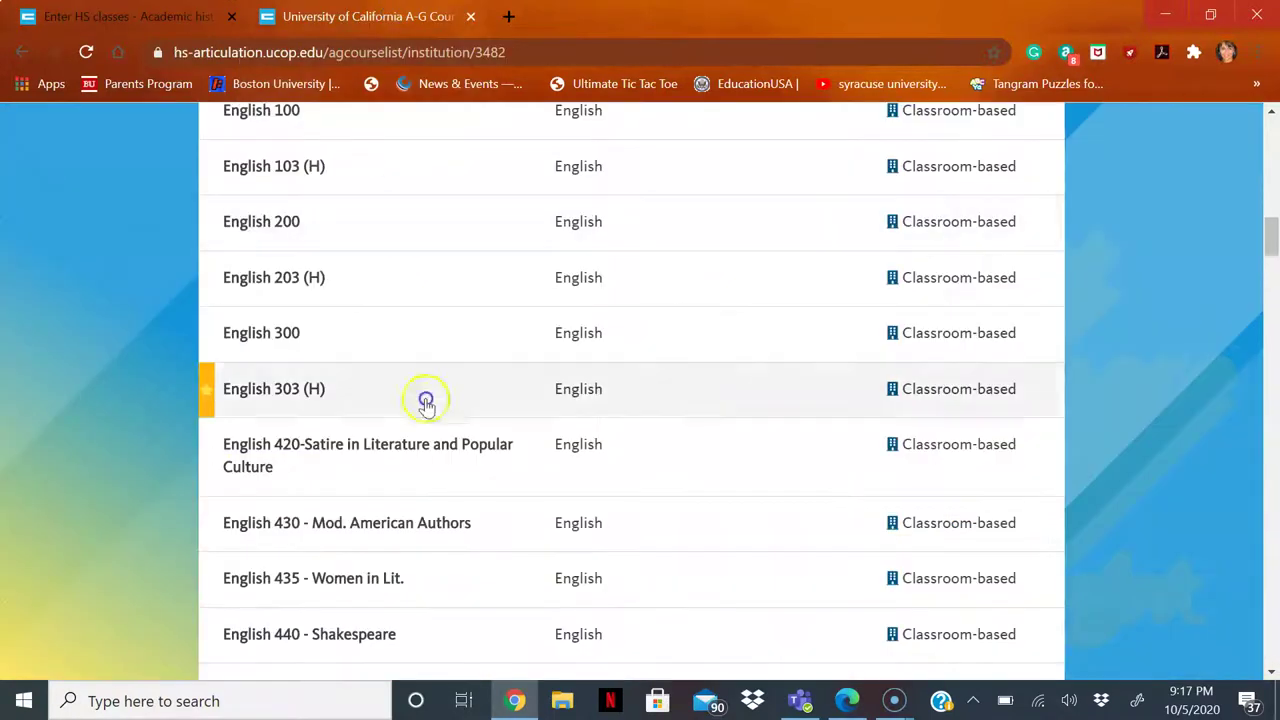
{"action": "scroll", "coordinate": [457, 545], "scroll_direction": "down", "scroll_amount": 10}
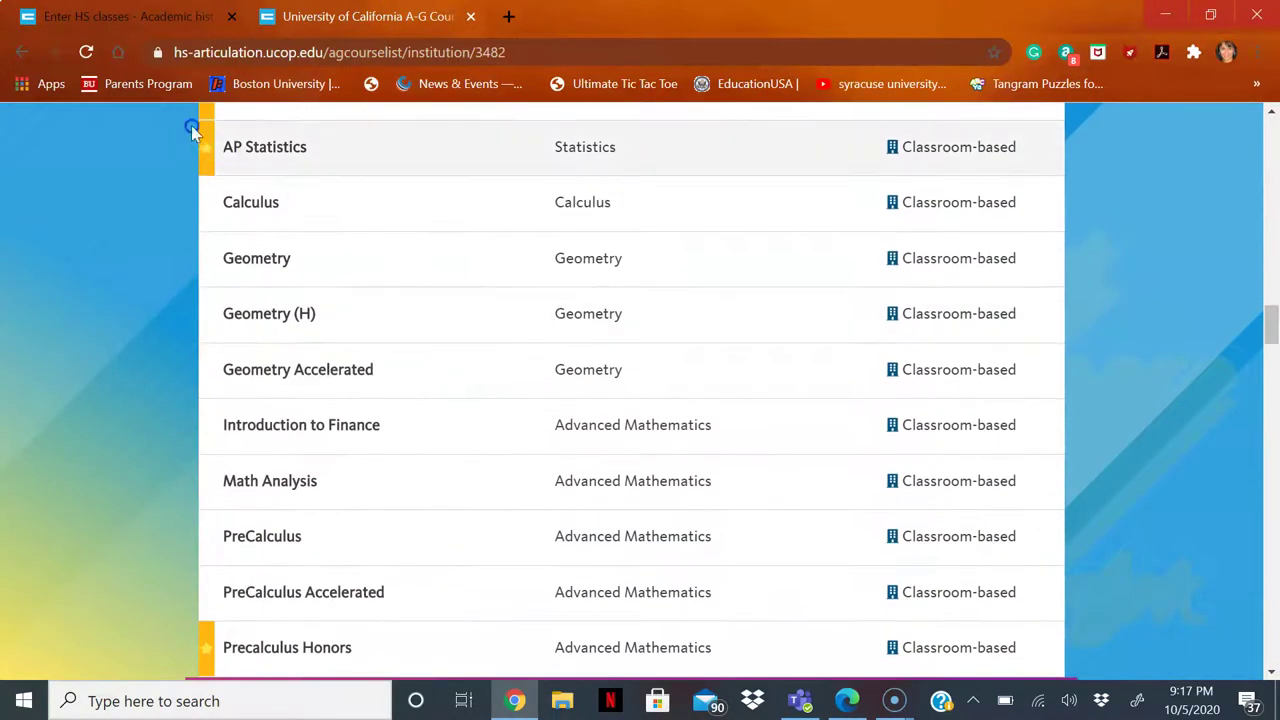
{"action": "left_click", "coordinate": [140, 16]}
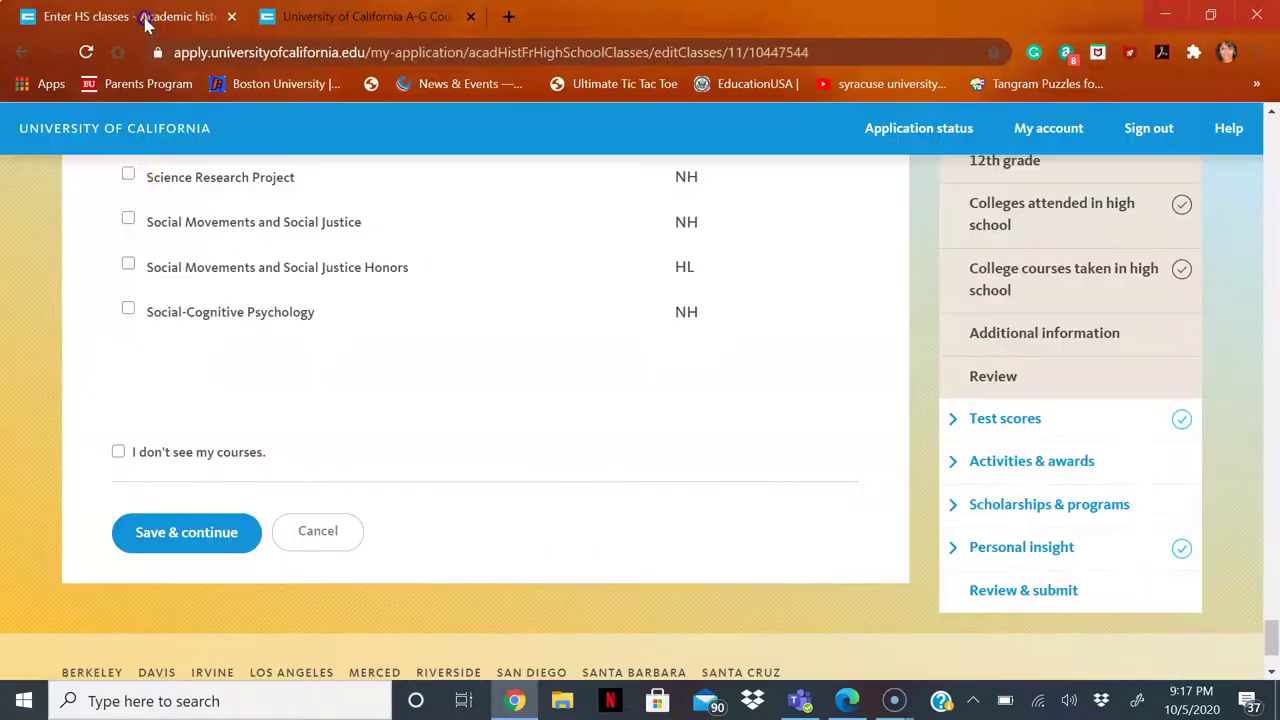
{"action": "left_click", "coordinate": [187, 531]}
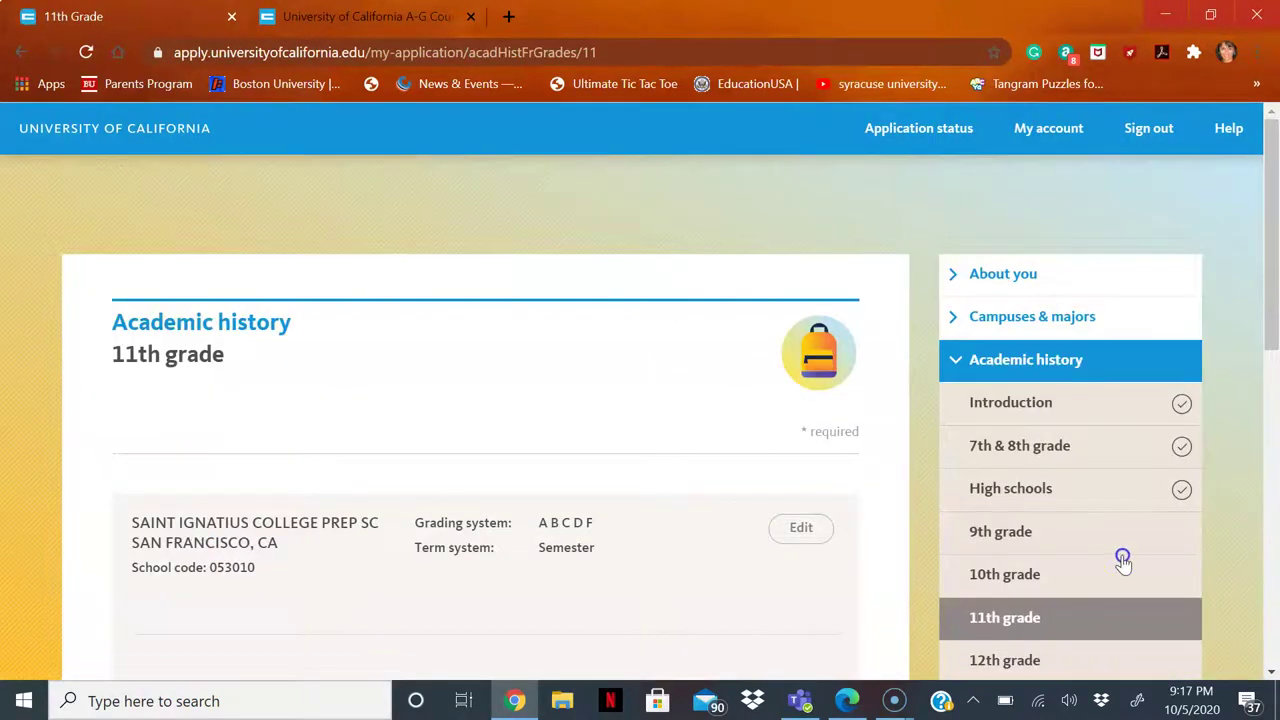
{"action": "scroll", "coordinate": [1123, 560], "scroll_direction": "down", "scroll_amount": 2}
- Review the 12th grade 2020–2021 table, e.g. Honors Constitutional Law and Religious Studies 447 marked IP, PL or NO
{"action": "left_click", "coordinate": [1071, 590]}
{"action": "scroll", "coordinate": [553, 541], "scroll_direction": "down", "scroll_amount": 3}
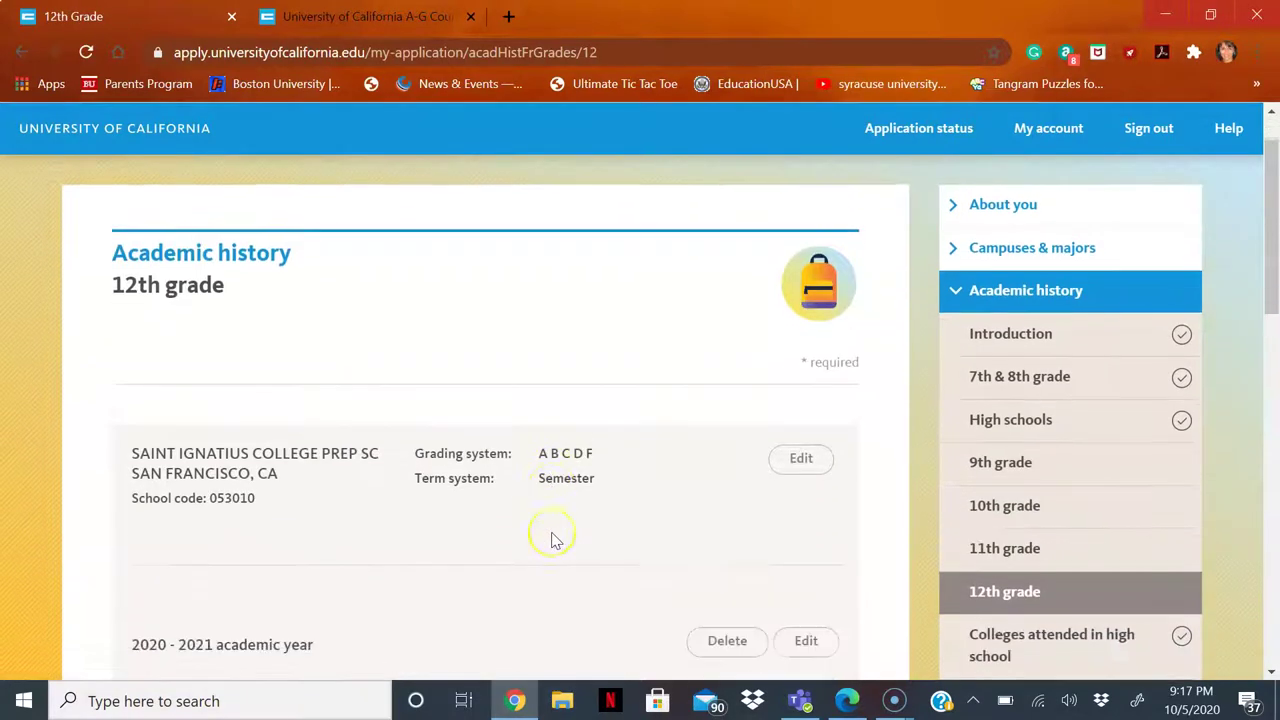
{"action": "scroll", "coordinate": [553, 541], "scroll_direction": "down", "scroll_amount": 2}
{"action": "scroll", "coordinate": [553, 541], "scroll_direction": "down", "scroll_amount": 1}
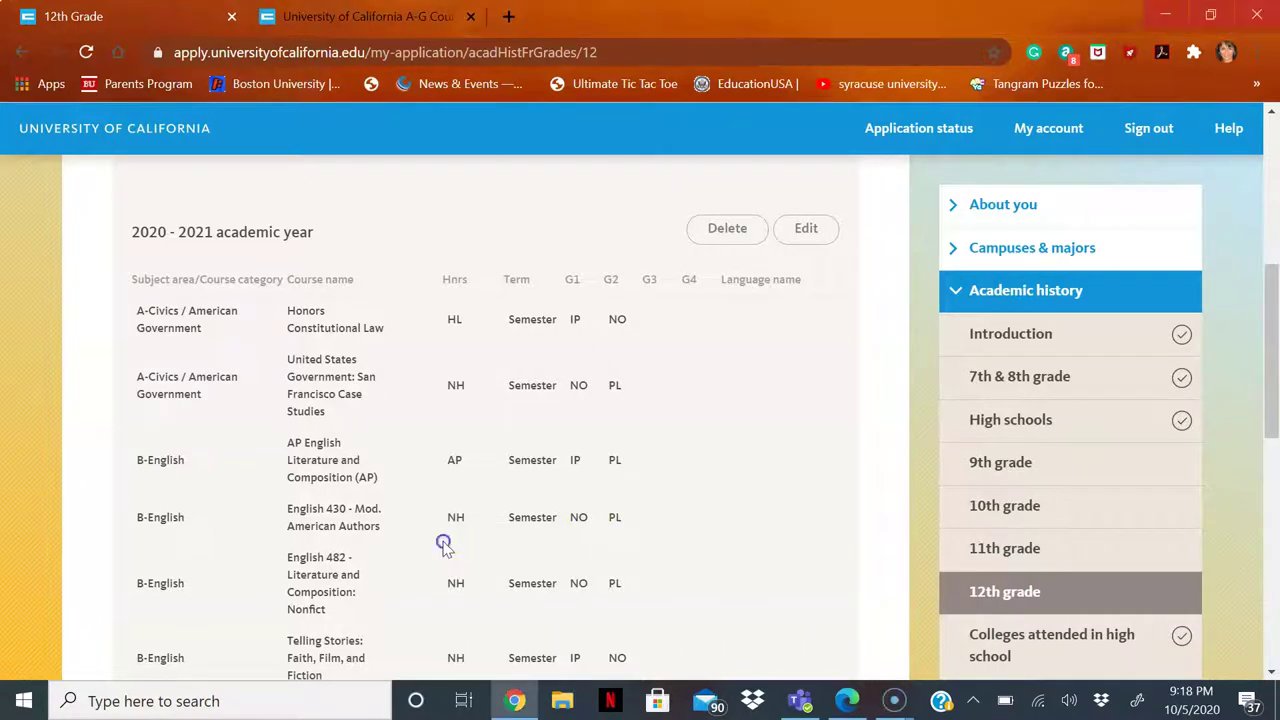
{"action": "scroll", "coordinate": [445, 540], "scroll_direction": "down", "scroll_amount": 2}
{"action": "scroll", "coordinate": [445, 548], "scroll_direction": "down", "scroll_amount": 2}
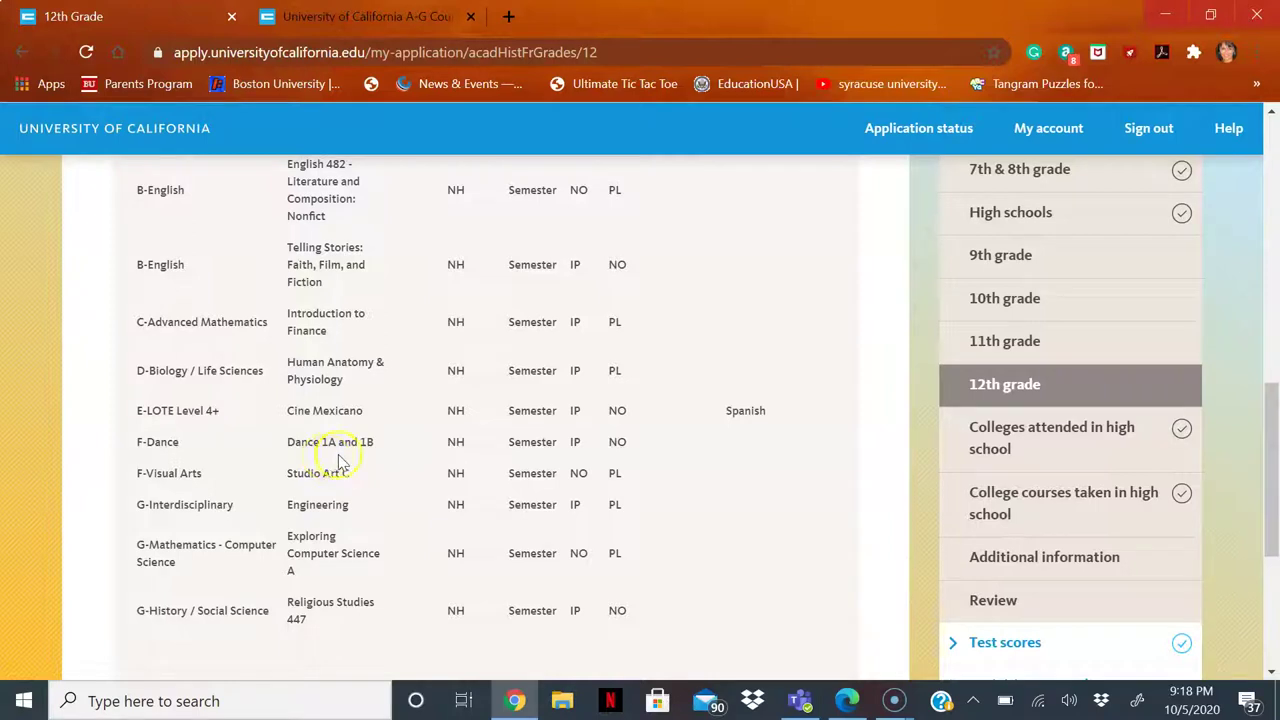
{"action": "scroll", "coordinate": [508, 450], "scroll_direction": "up", "scroll_amount": 6}
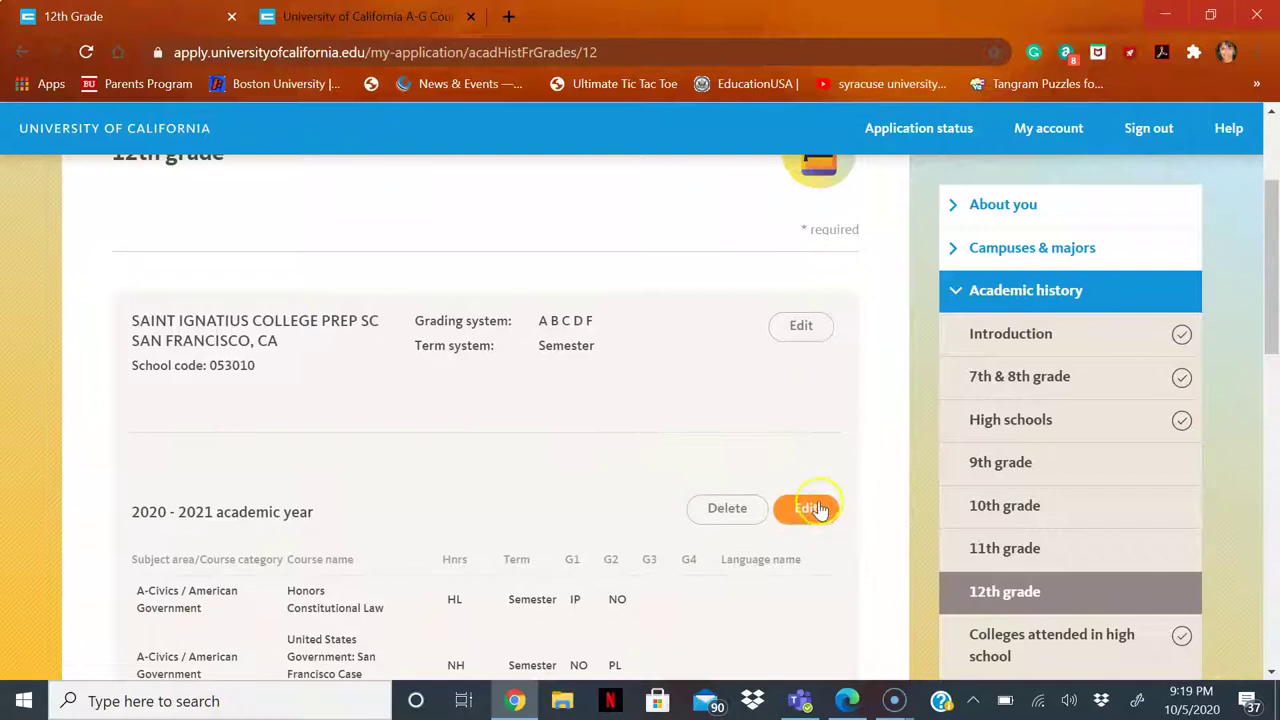
- Edit the 2020–2021 year and go through the checked courses down to Studio Art C, graded NO and PL
{"action": "left_click", "coordinate": [812, 510]}
{"action": "scroll", "coordinate": [819, 514], "scroll_direction": "down", "scroll_amount": 20}
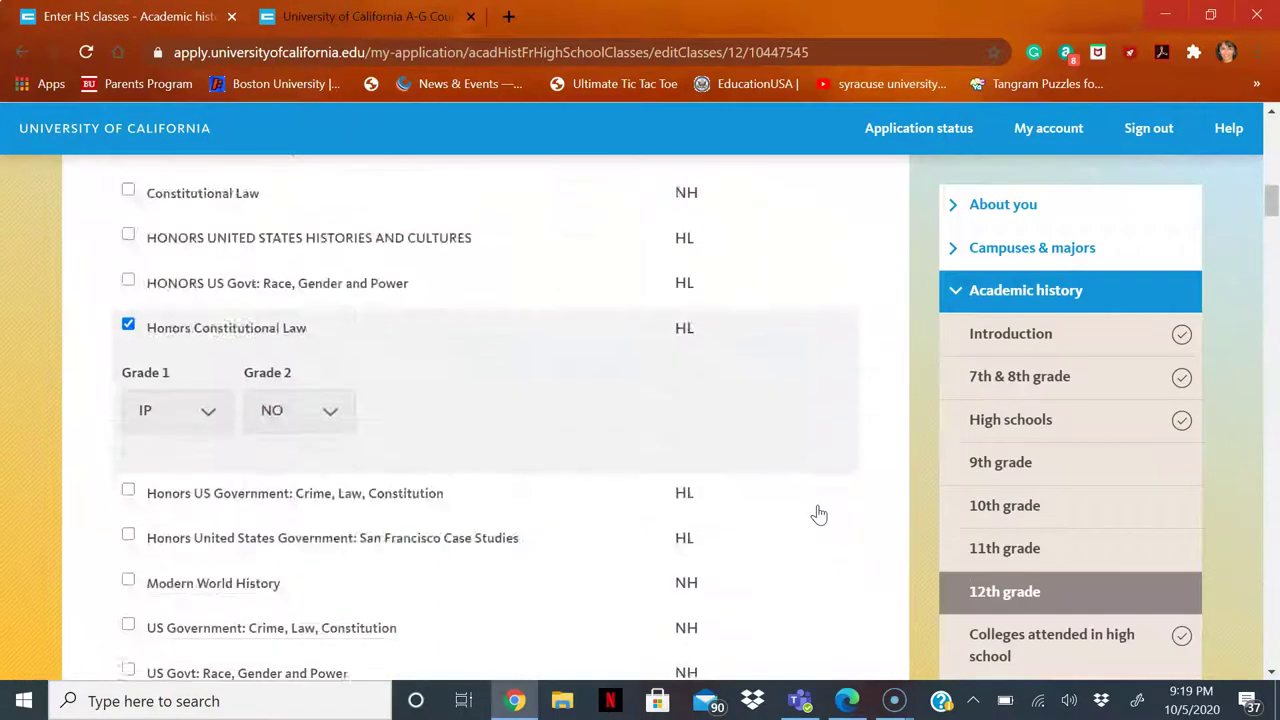
{"action": "scroll", "coordinate": [819, 514], "scroll_direction": "down", "scroll_amount": 15}
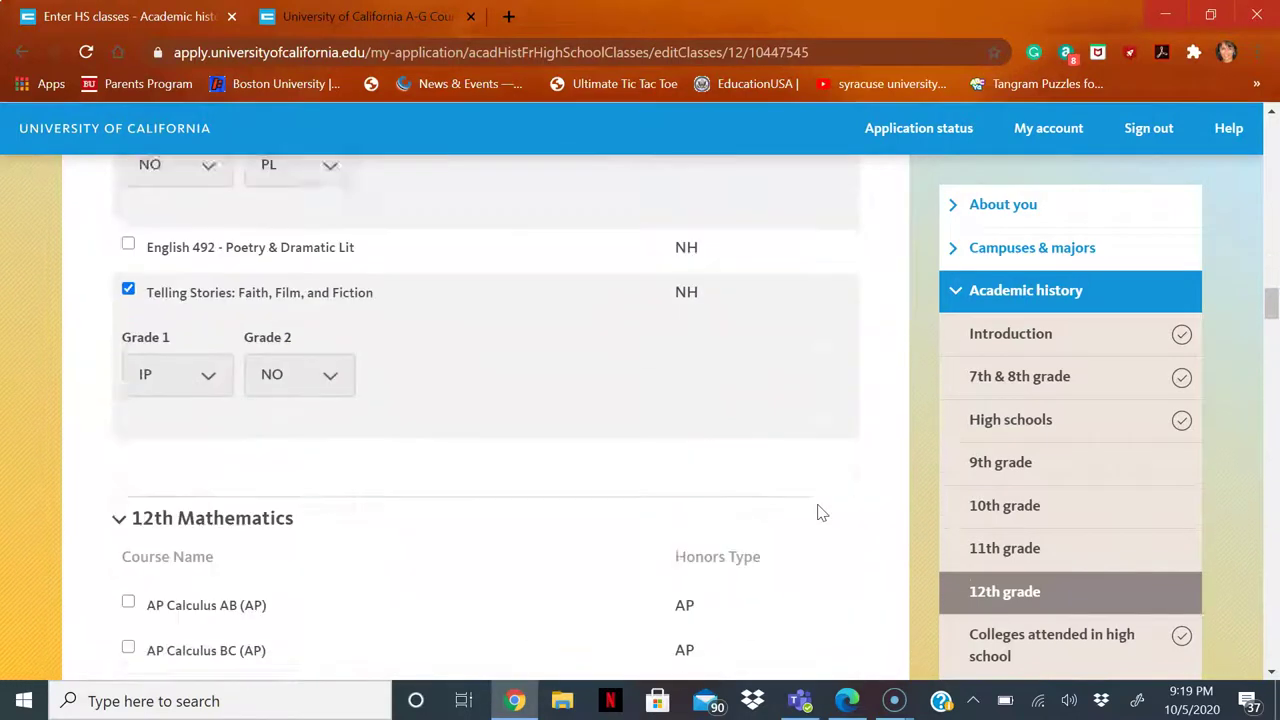
{"action": "scroll", "coordinate": [819, 500], "scroll_direction": "down", "scroll_amount": 15}
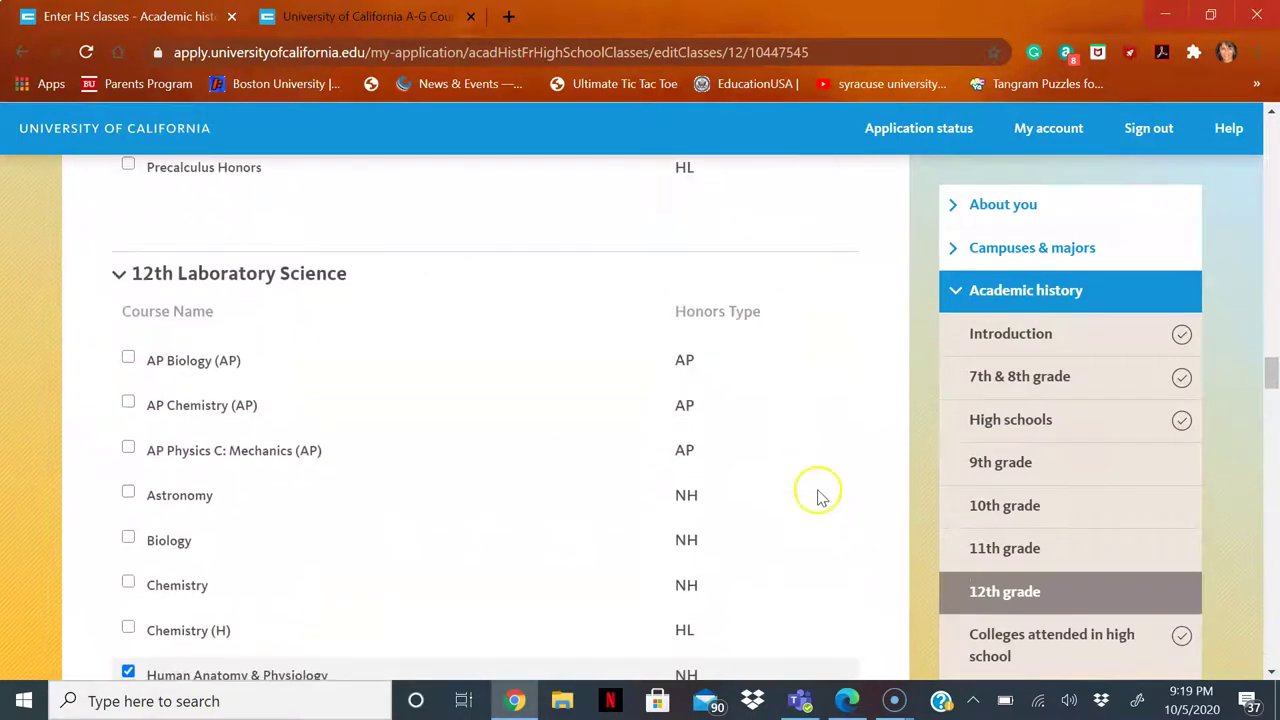
{"action": "scroll", "coordinate": [819, 498], "scroll_direction": "down", "scroll_amount": 15}
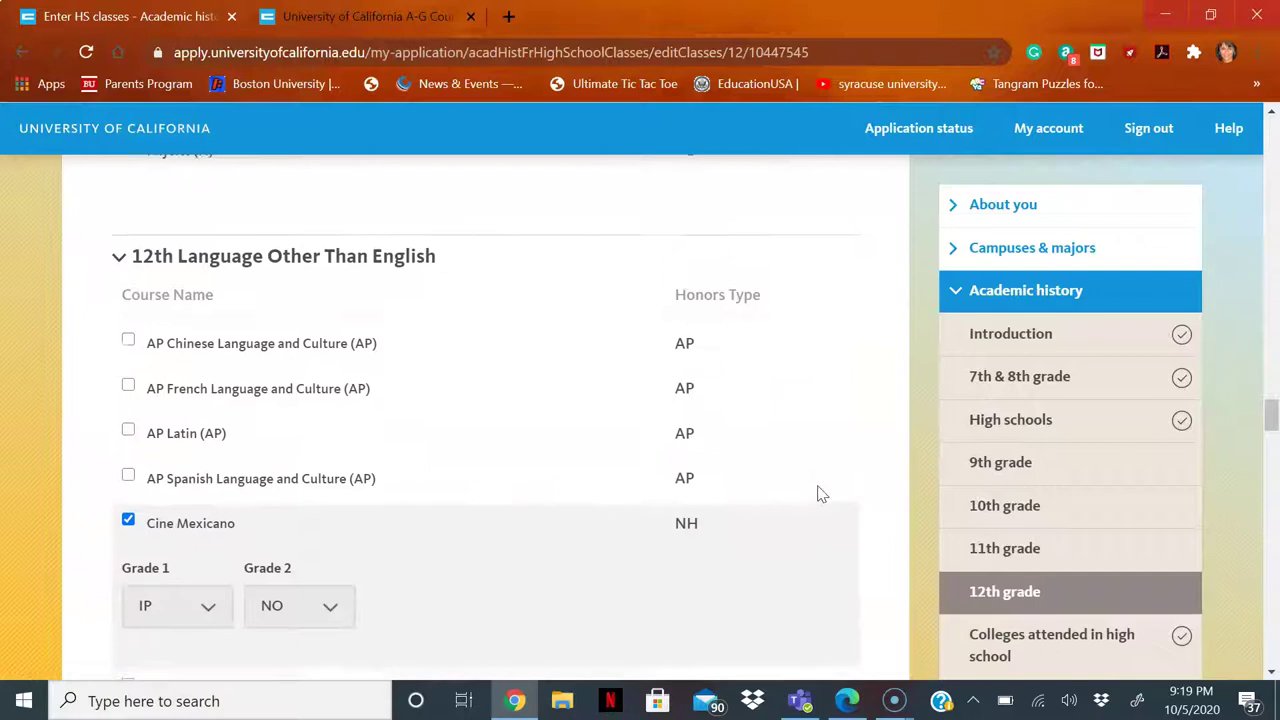
{"action": "scroll", "coordinate": [819, 490], "scroll_direction": "down", "scroll_amount": 6}
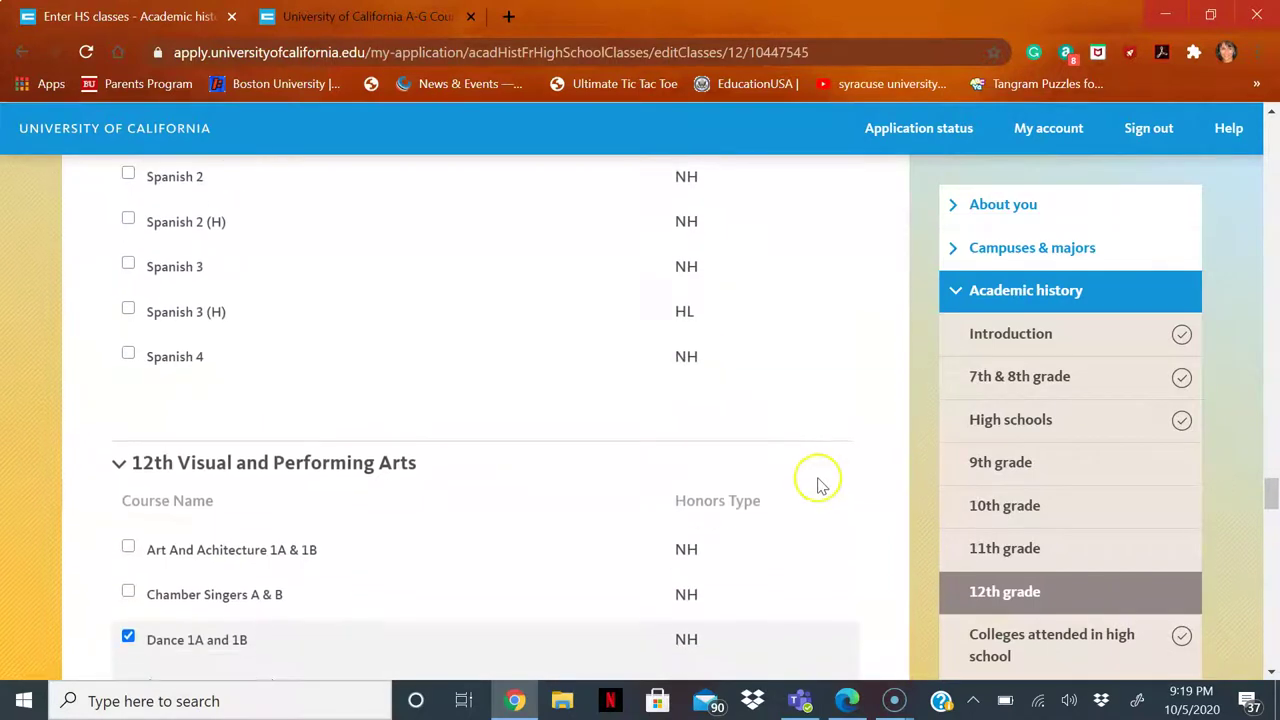
{"action": "scroll", "coordinate": [819, 486], "scroll_direction": "down", "scroll_amount": 1}
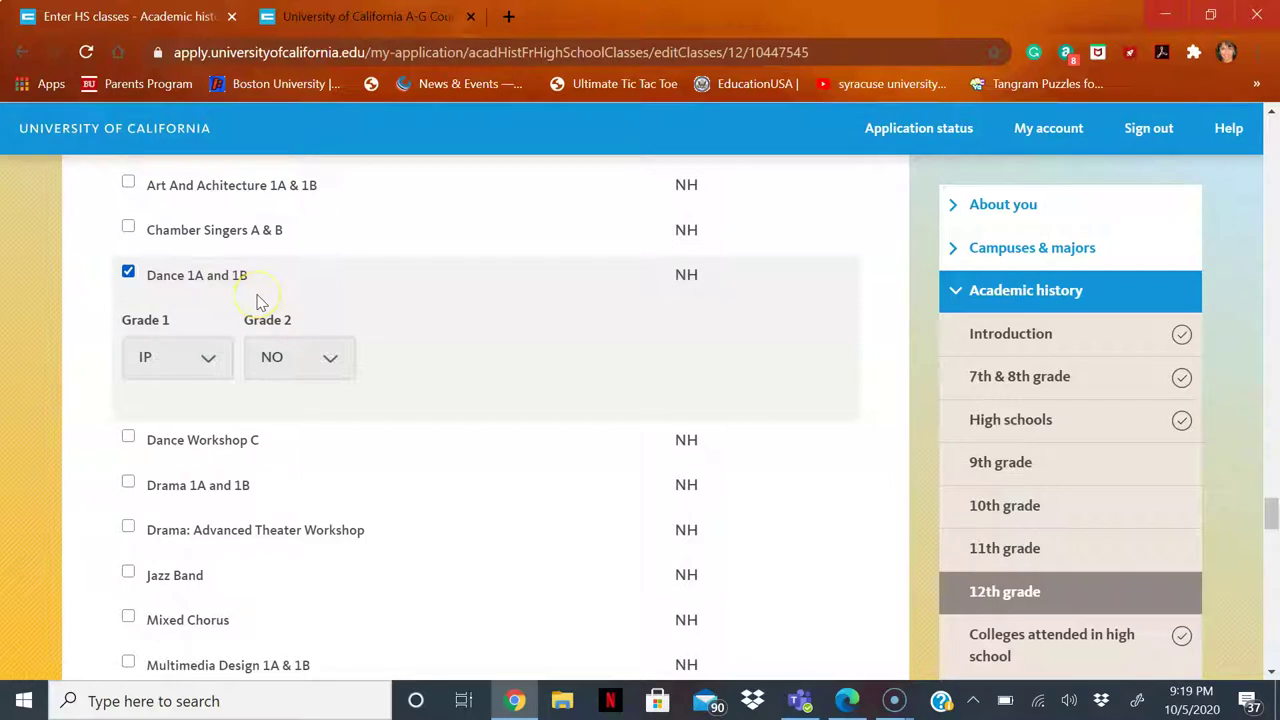
{"action": "scroll", "coordinate": [257, 292], "scroll_direction": "down", "scroll_amount": 1}
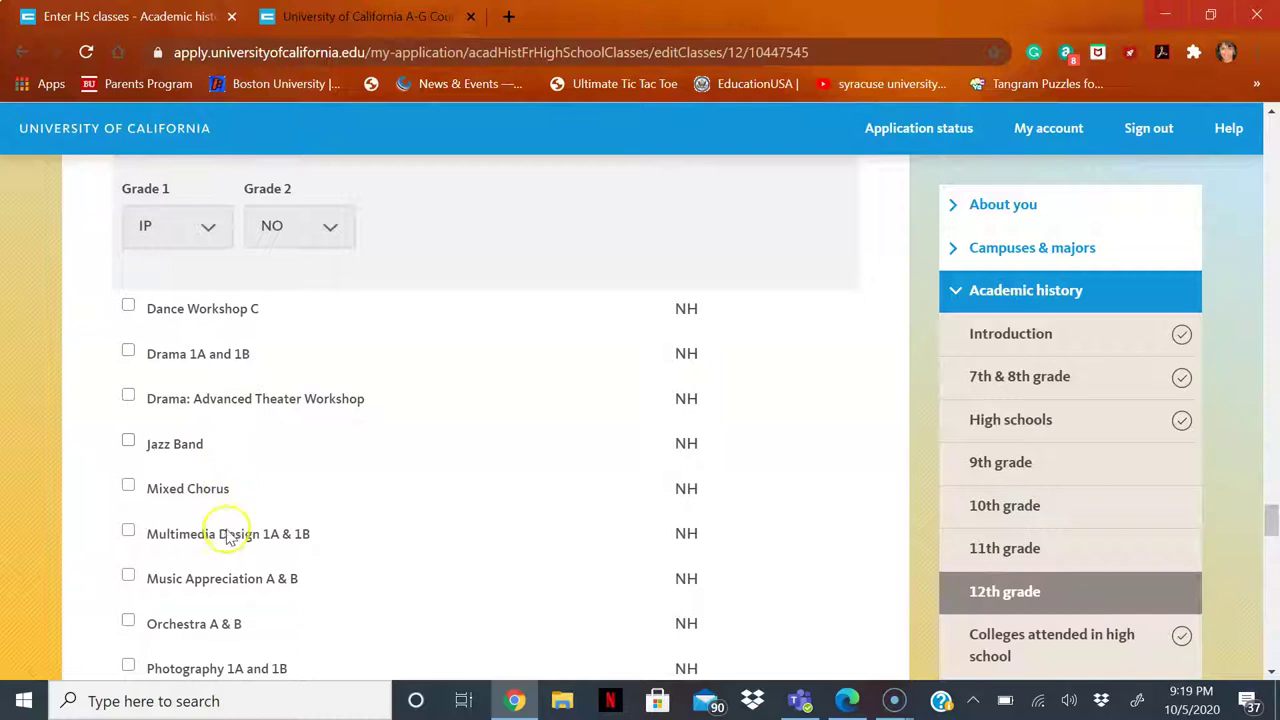
{"action": "scroll", "coordinate": [255, 548], "scroll_direction": "down", "scroll_amount": 1}
{"action": "scroll", "coordinate": [257, 541], "scroll_direction": "down", "scroll_amount": 2}
{"action": "scroll", "coordinate": [257, 537], "scroll_direction": "down", "scroll_amount": 1}
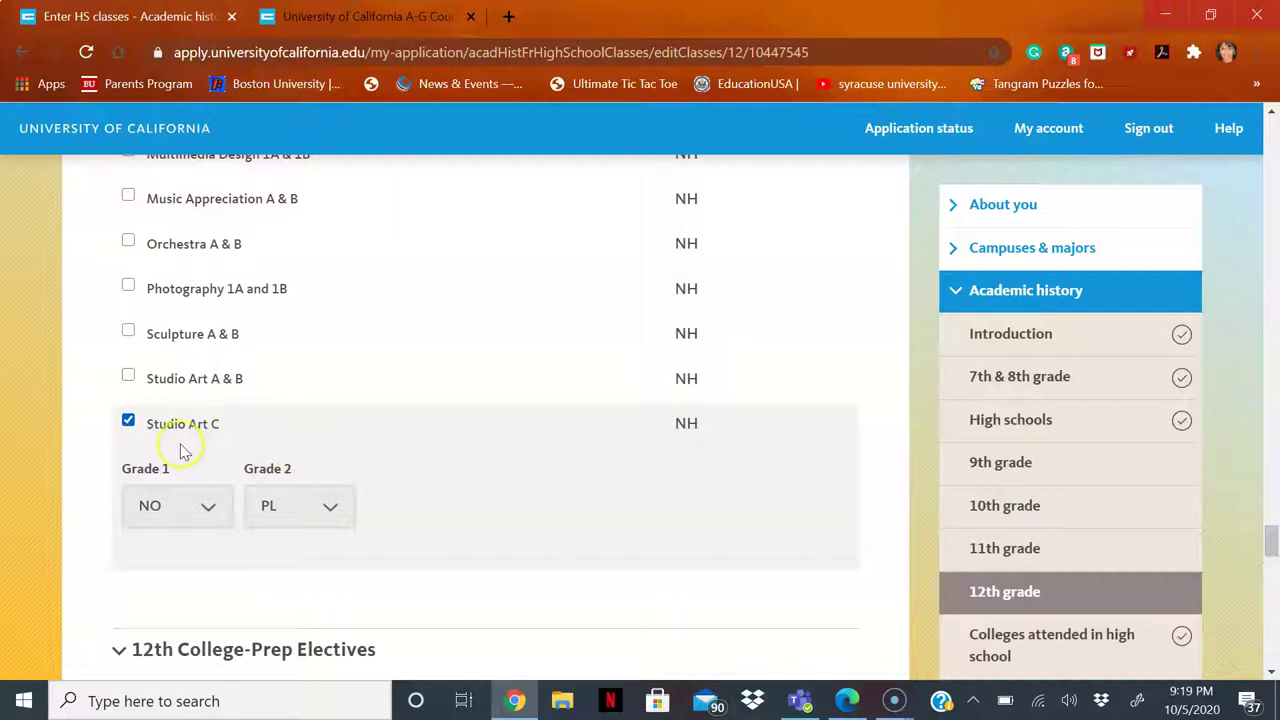
- In the A-G Course List tab, show the Studio Art C entry details
{"action": "left_click", "coordinate": [392, 24]}
{"action": "scroll", "coordinate": [409, 466], "scroll_direction": "down", "scroll_amount": 5}
{"action": "scroll", "coordinate": [409, 462], "scroll_direction": "down", "scroll_amount": 15}
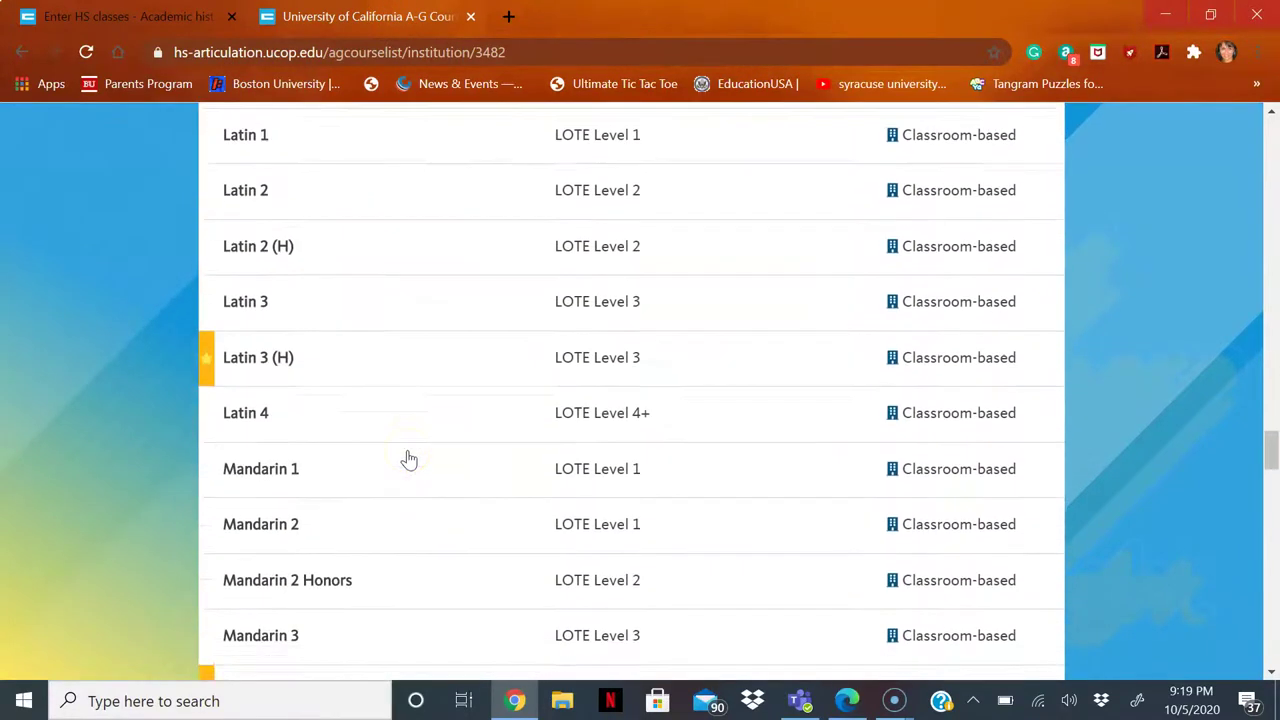
{"action": "scroll", "coordinate": [409, 445], "scroll_direction": "down", "scroll_amount": 12}
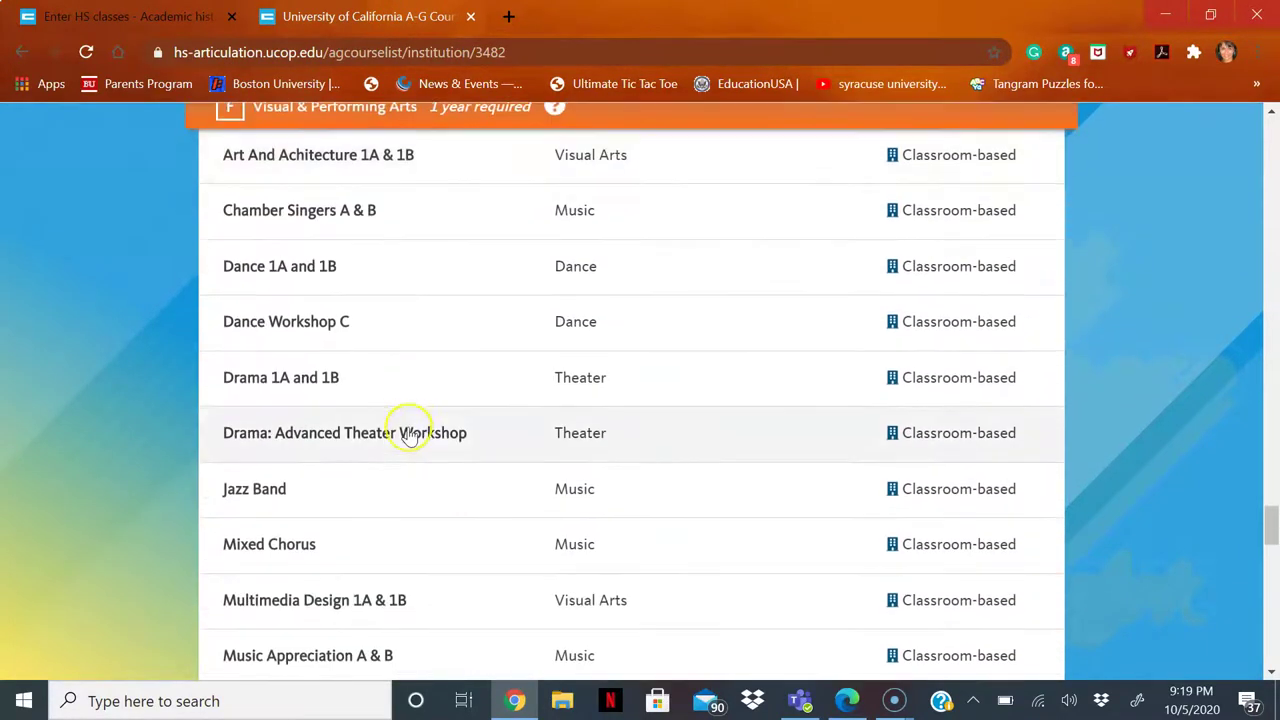
{"action": "scroll", "coordinate": [409, 436], "scroll_direction": "down", "scroll_amount": 1}
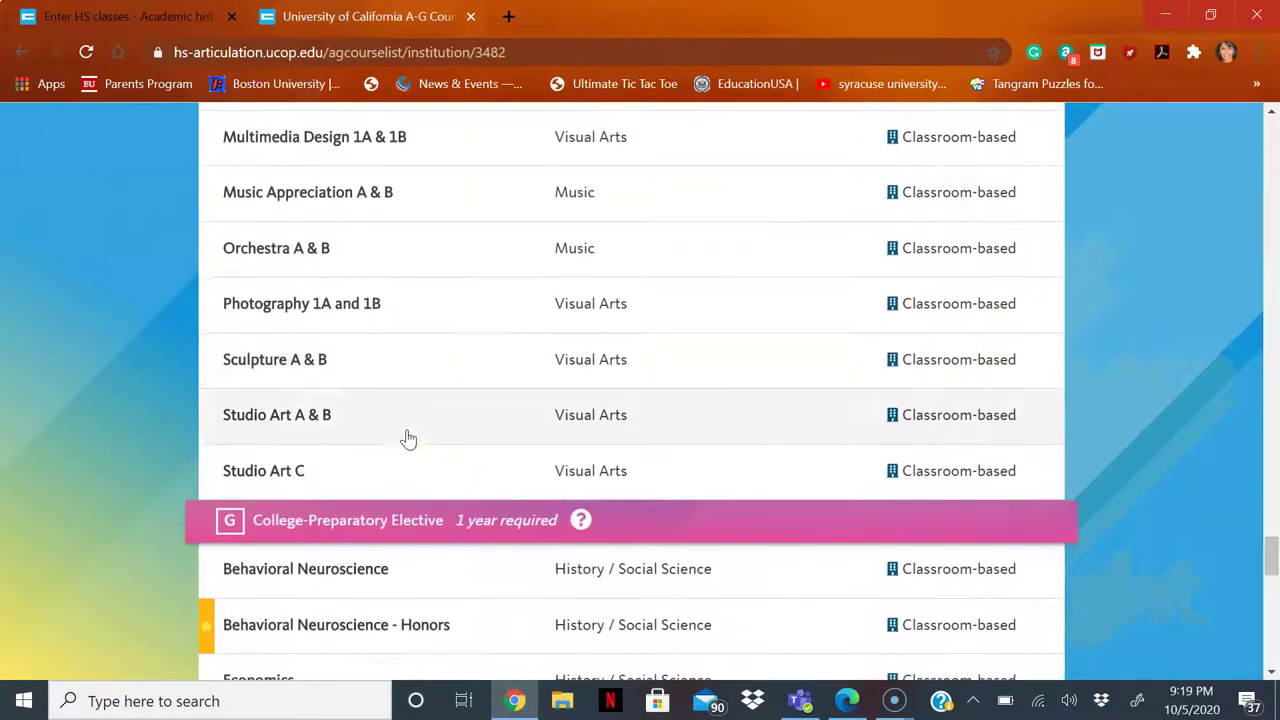
{"action": "left_click", "coordinate": [289, 478]}
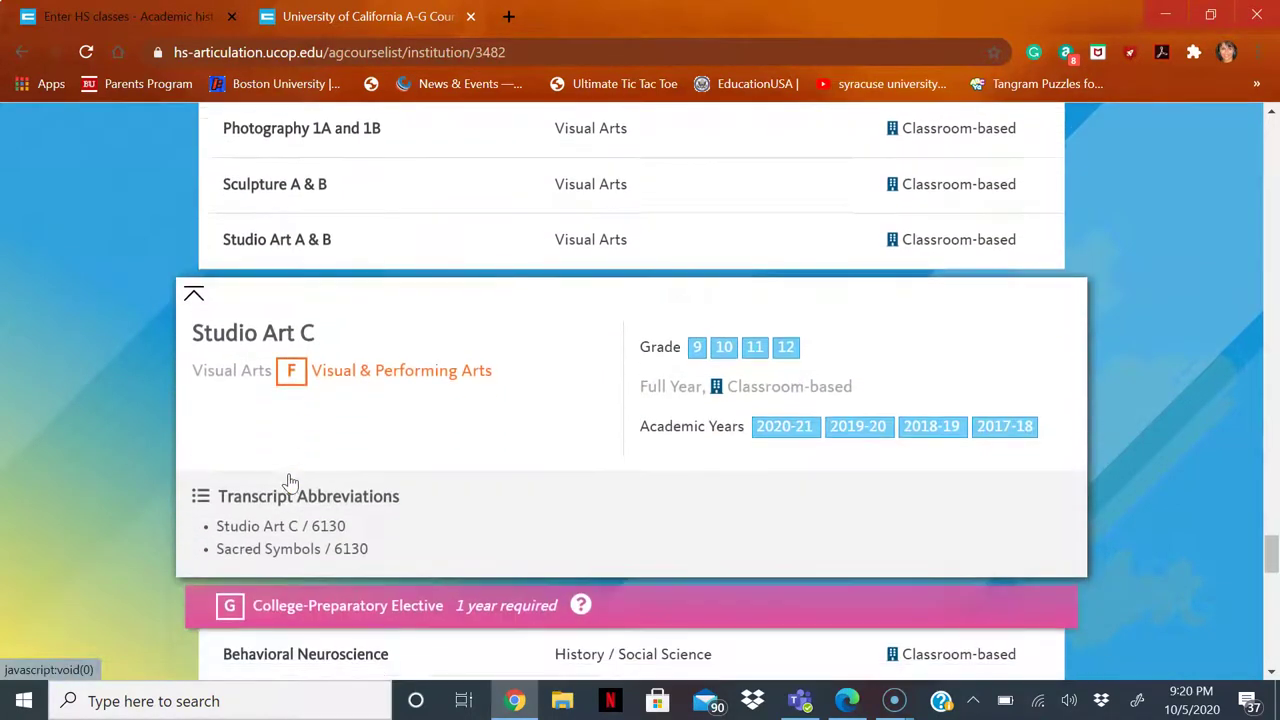
{"action": "left_click", "coordinate": [248, 477]}
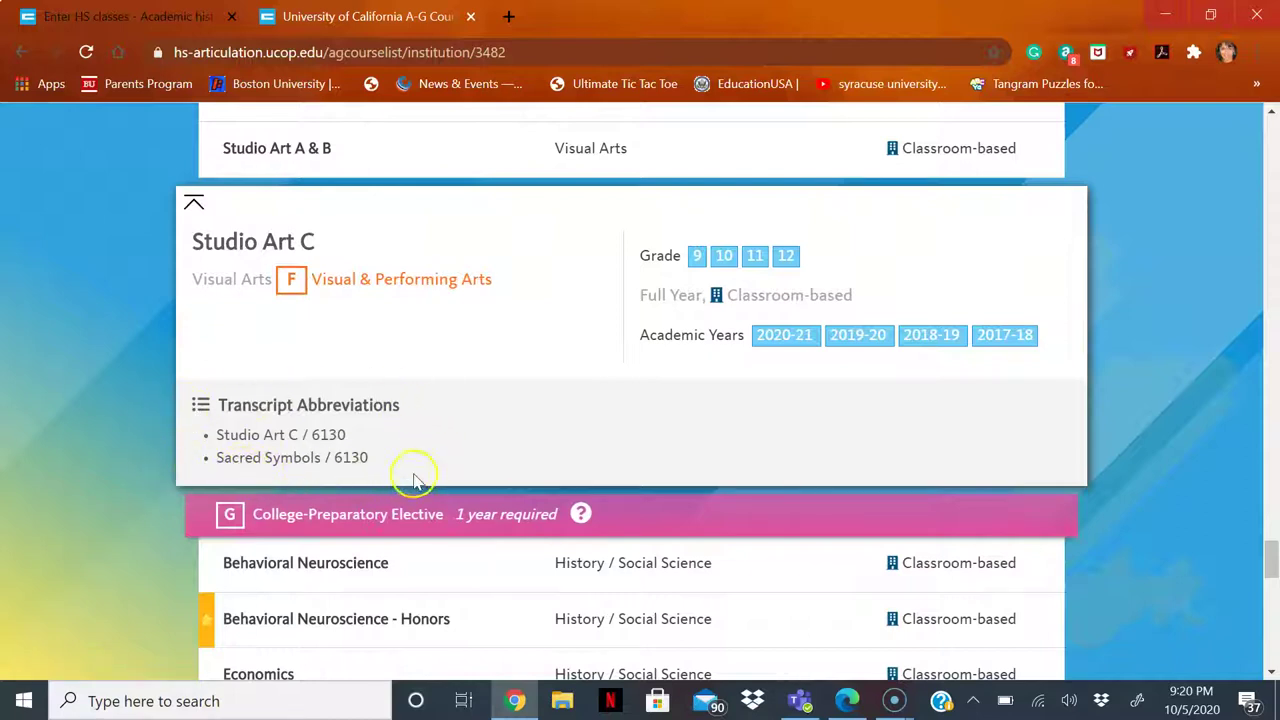
- Open the Dance Workshop C entry details further up the list
{"action": "scroll", "coordinate": [250, 392], "scroll_direction": "up", "scroll_amount": 3}
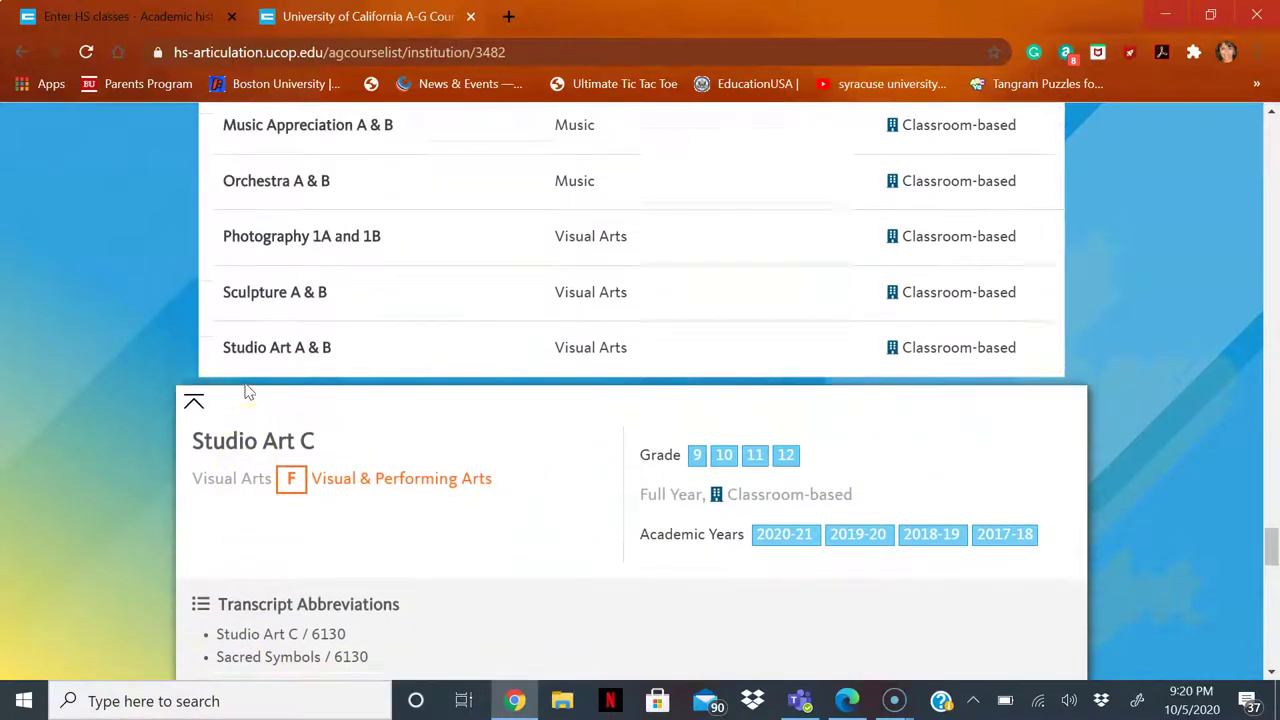
{"action": "scroll", "coordinate": [248, 392], "scroll_direction": "up", "scroll_amount": 3}
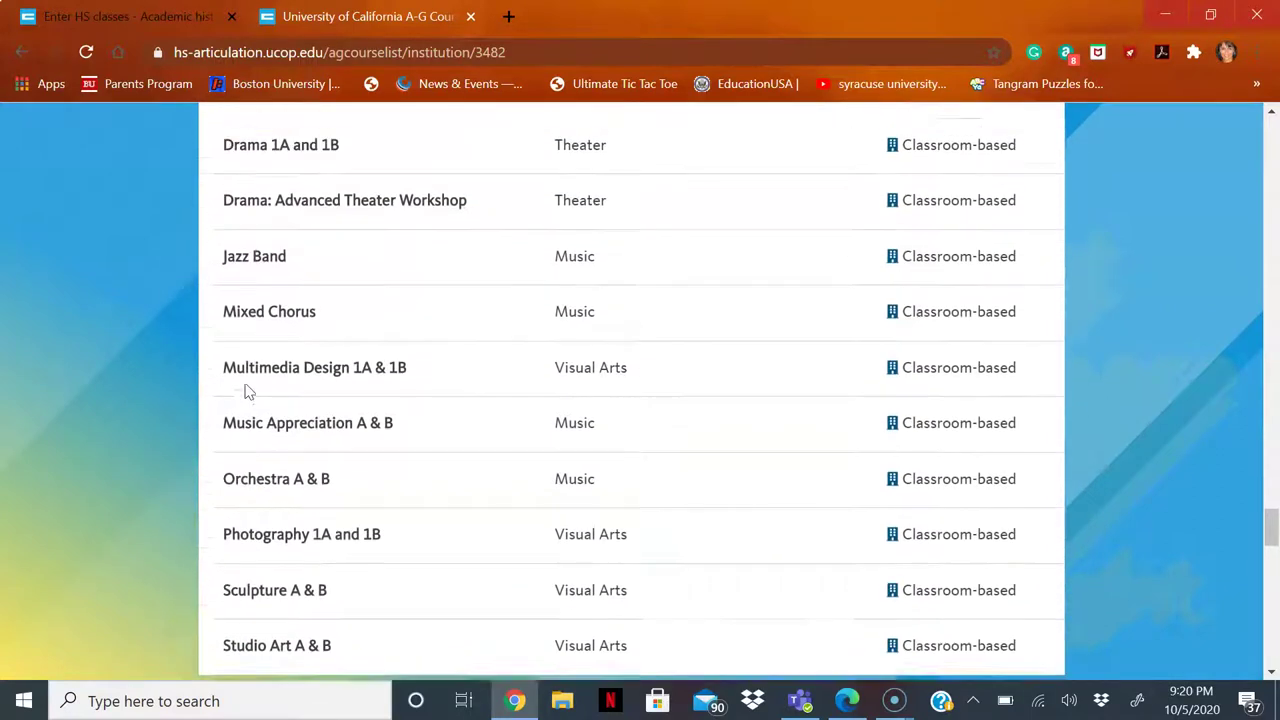
{"action": "scroll", "coordinate": [248, 392], "scroll_direction": "up", "scroll_amount": 1}
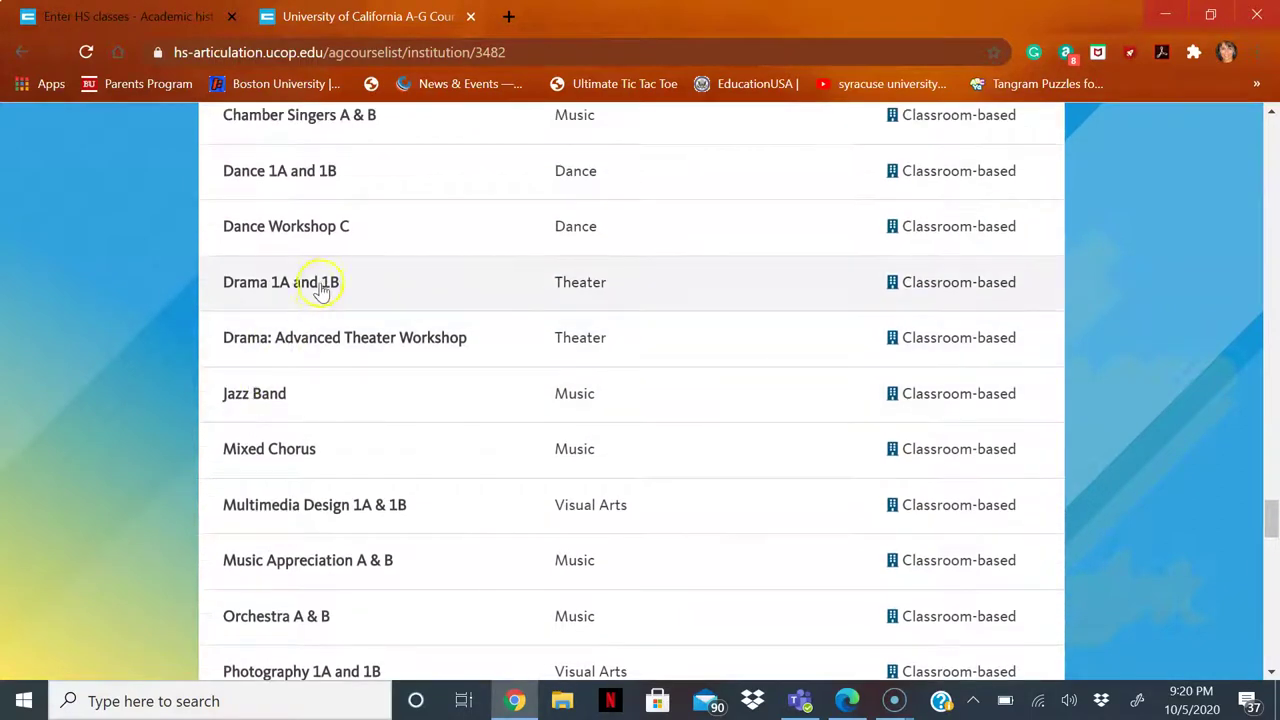
{"action": "left_click", "coordinate": [323, 237]}
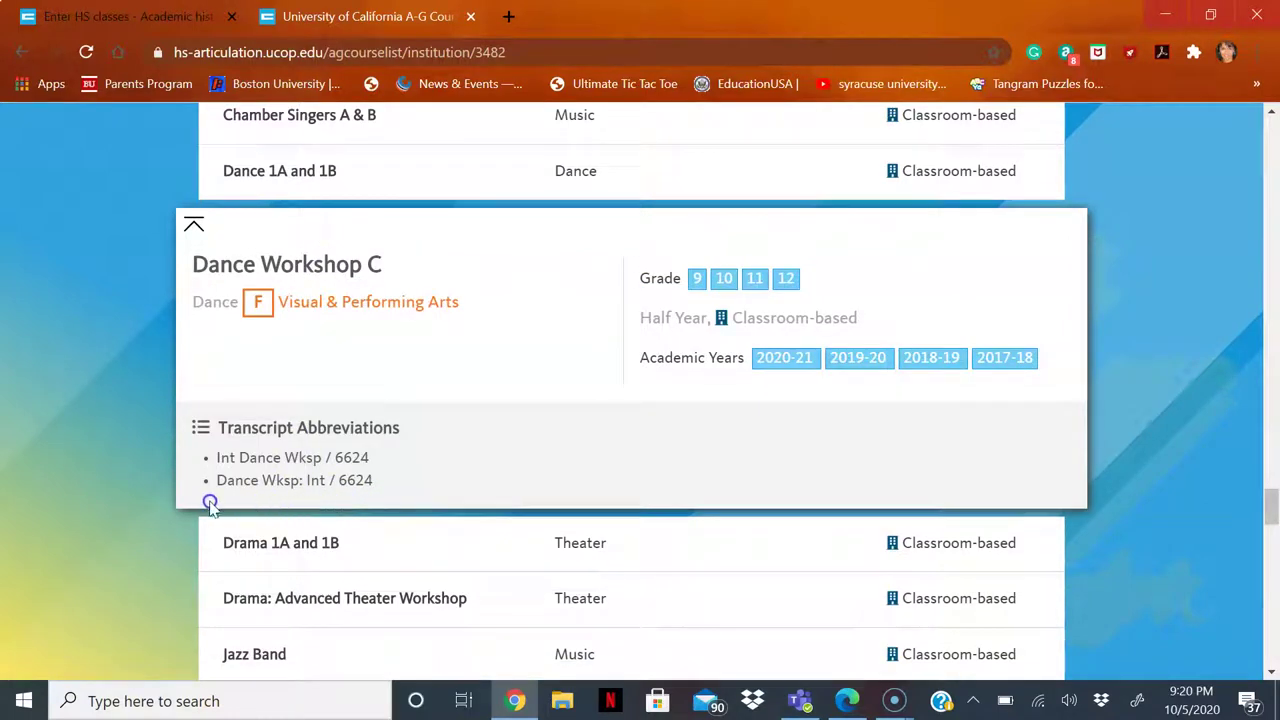
{"action": "left_click", "coordinate": [249, 482]}
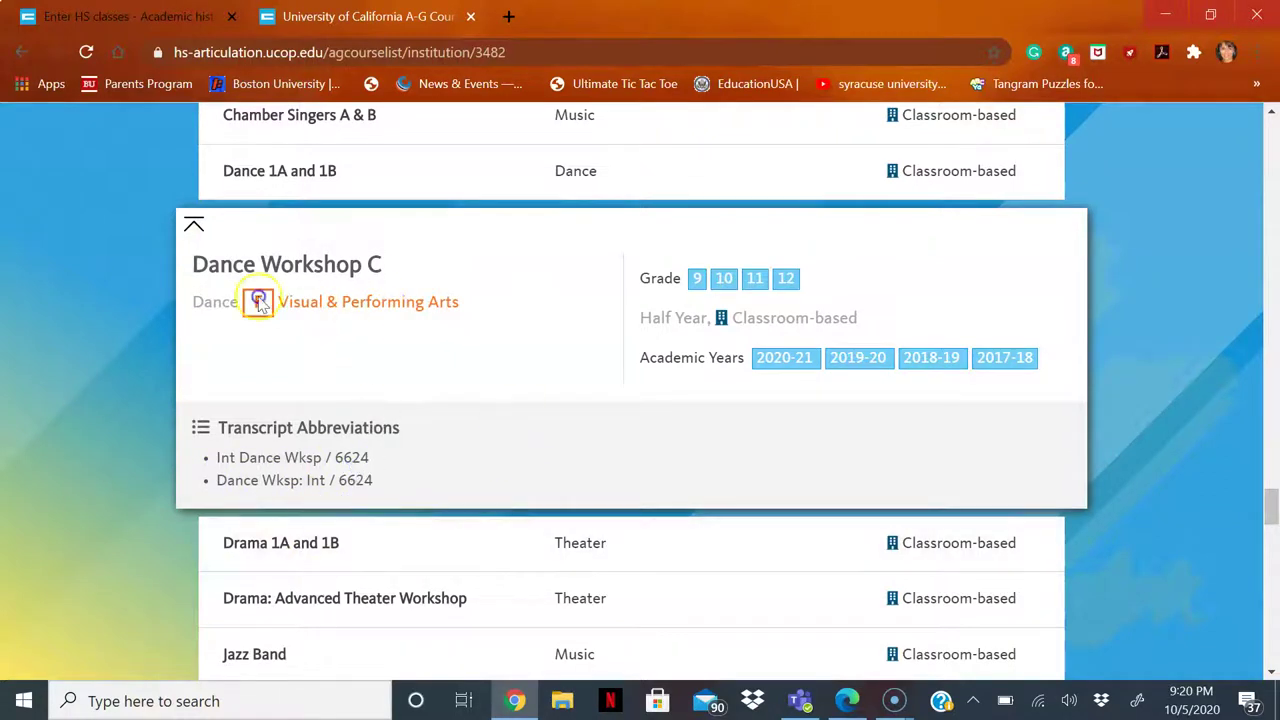
{"action": "left_click", "coordinate": [280, 520]}
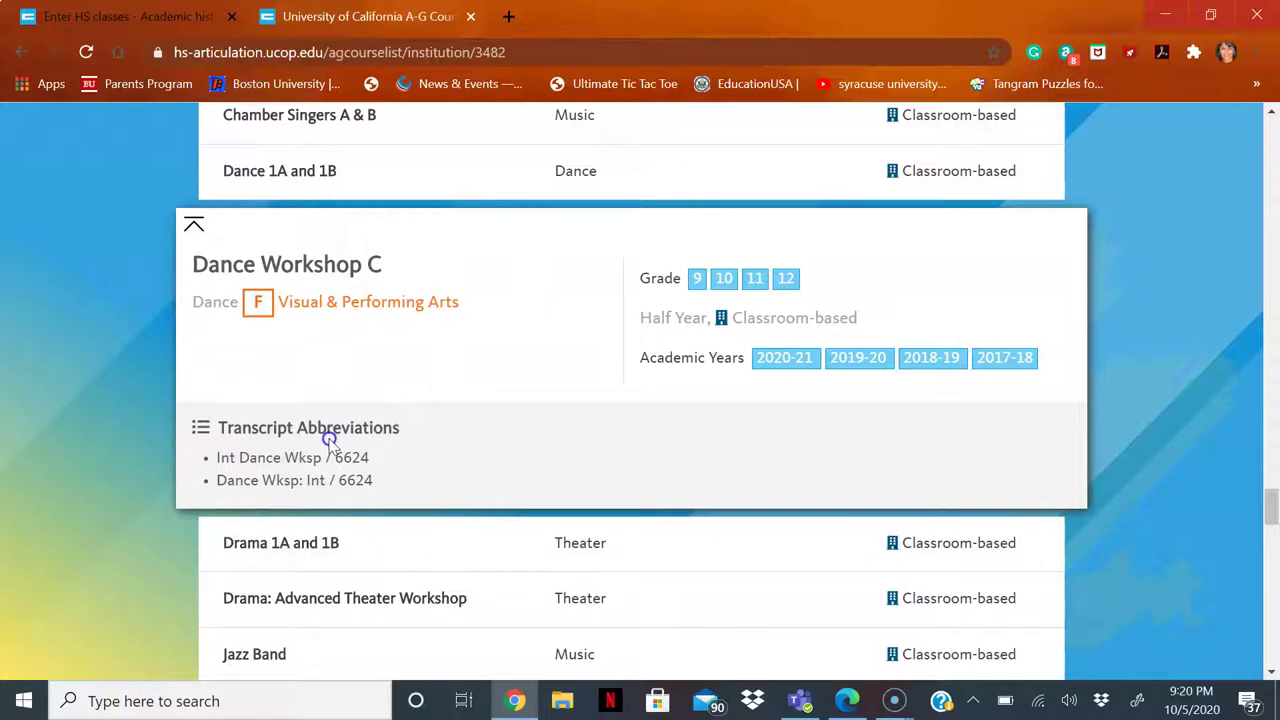
{"action": "scroll", "coordinate": [330, 441], "scroll_direction": "down", "scroll_amount": 1}
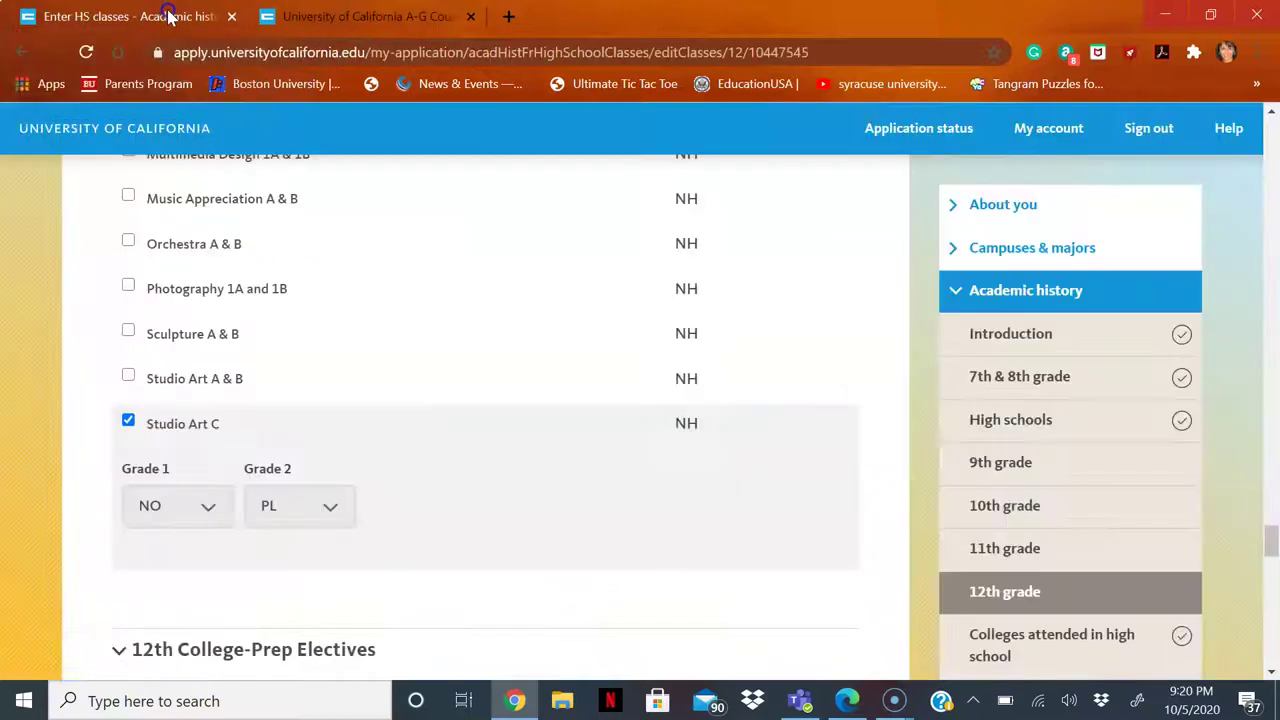
- Check Economics under 12th grade College-Prep Electives with grades IP and NO
{"action": "scroll", "coordinate": [435, 400], "scroll_direction": "down", "scroll_amount": 2}
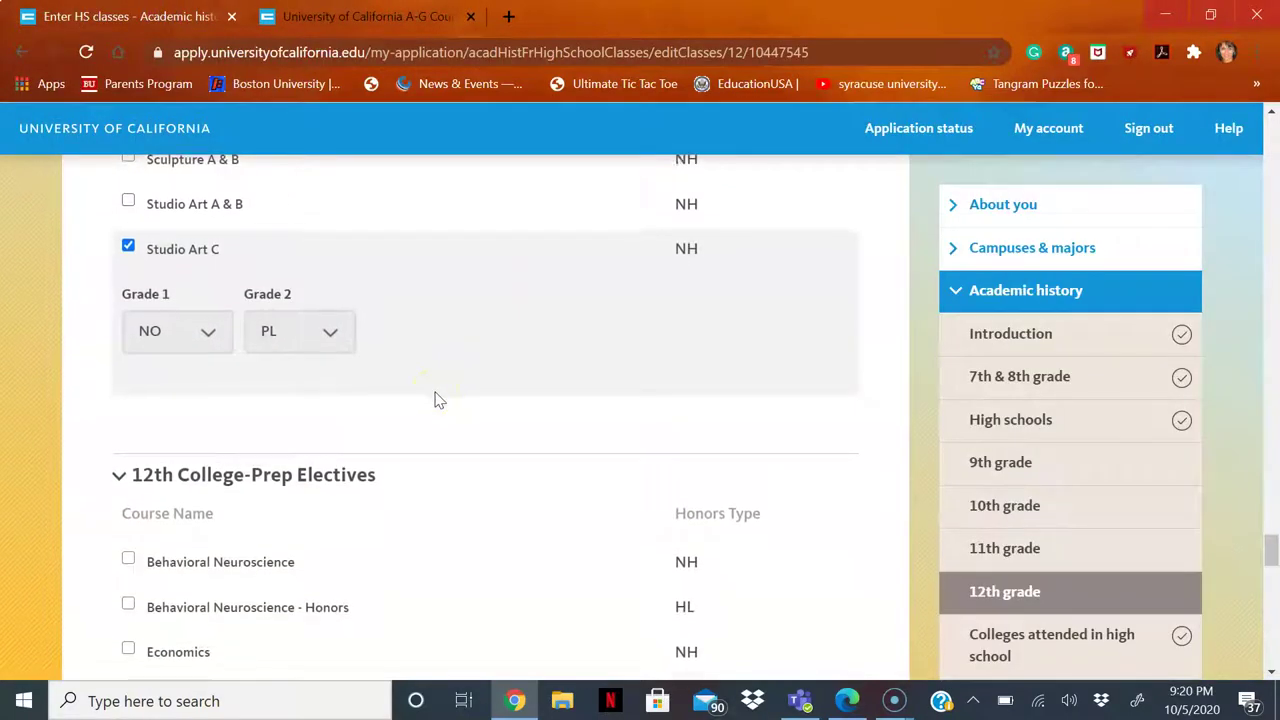
{"action": "scroll", "coordinate": [435, 400], "scroll_direction": "down", "scroll_amount": 1}
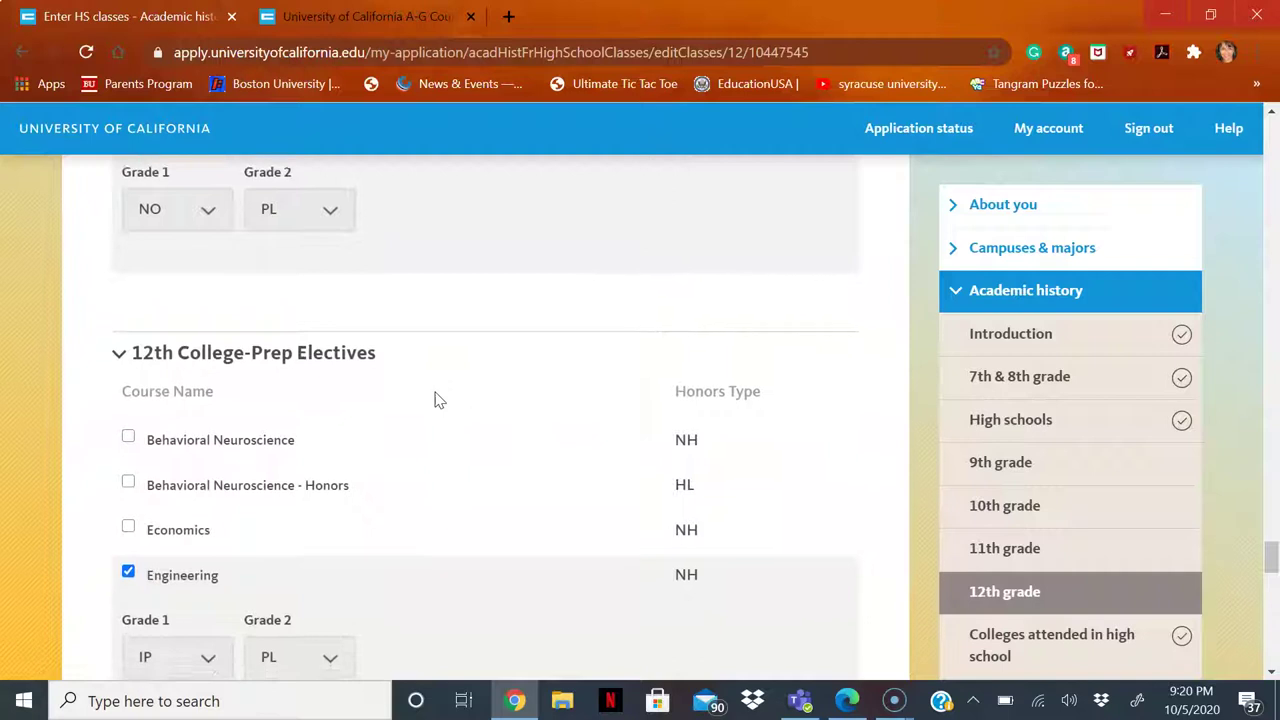
{"action": "scroll", "coordinate": [435, 400], "scroll_direction": "down", "scroll_amount": 1}
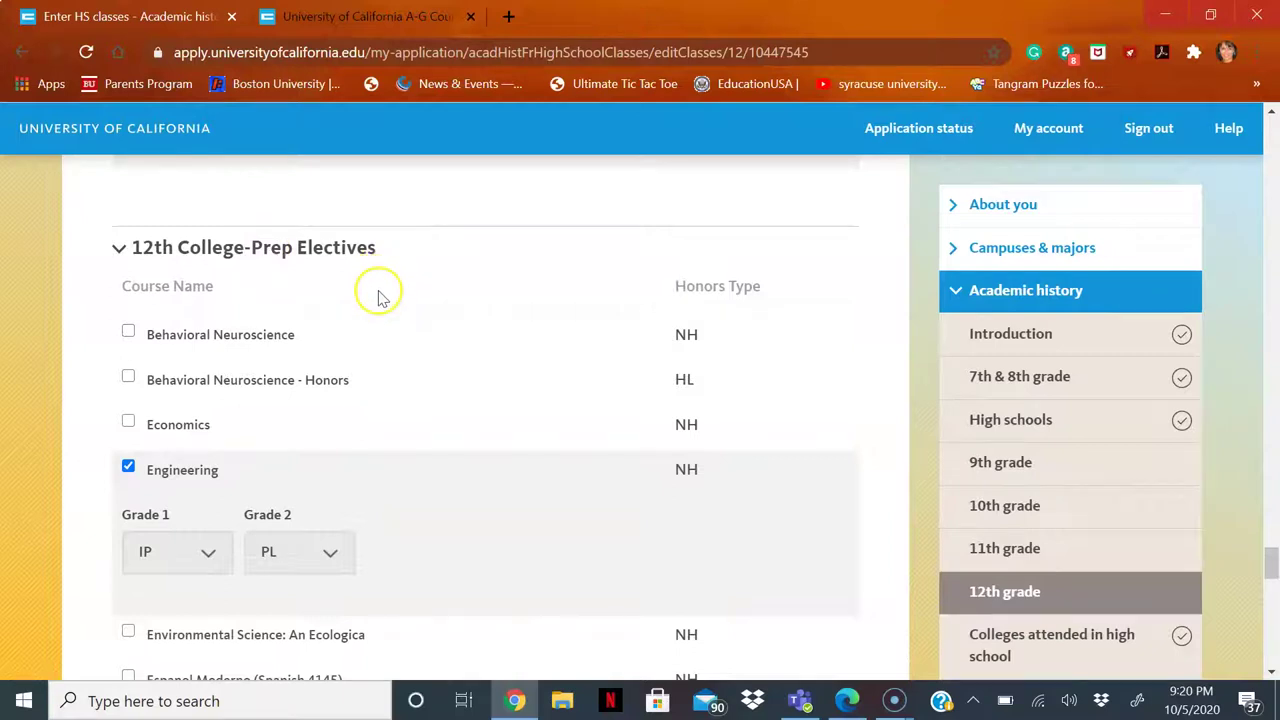
{"action": "scroll", "coordinate": [389, 357], "scroll_direction": "down", "scroll_amount": 1}
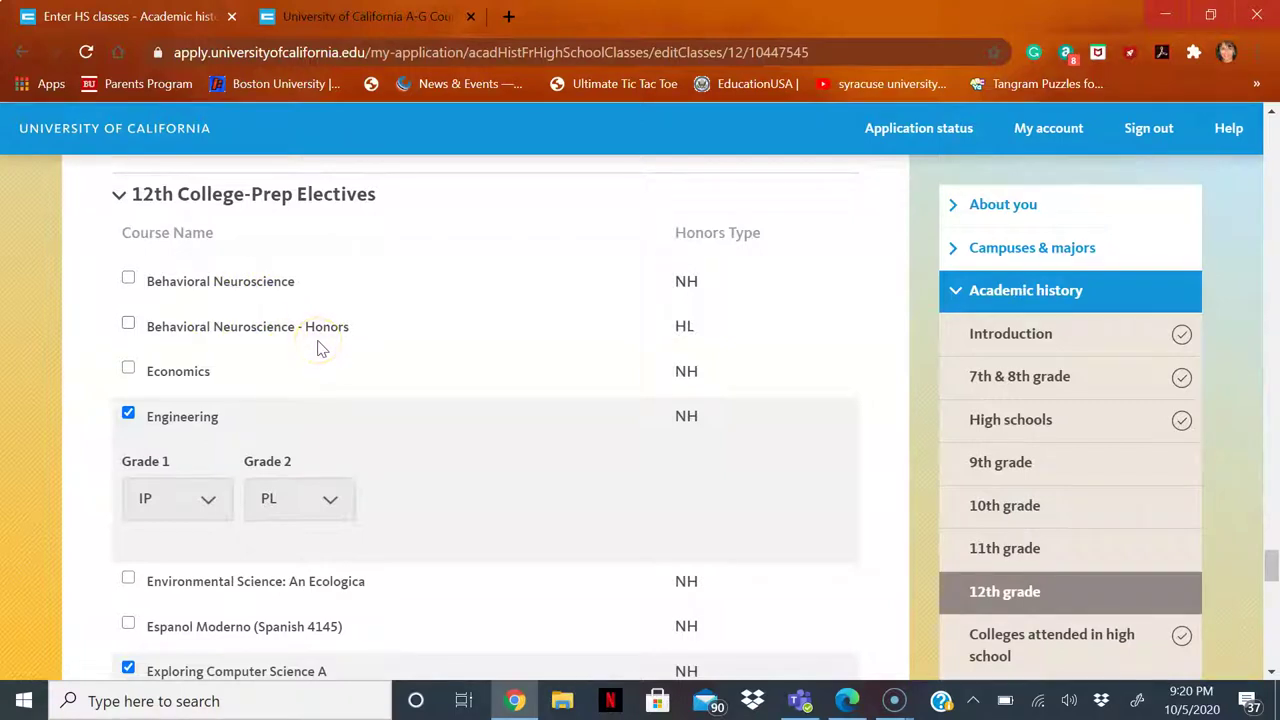
{"action": "scroll", "coordinate": [320, 348], "scroll_direction": "down", "scroll_amount": 1}
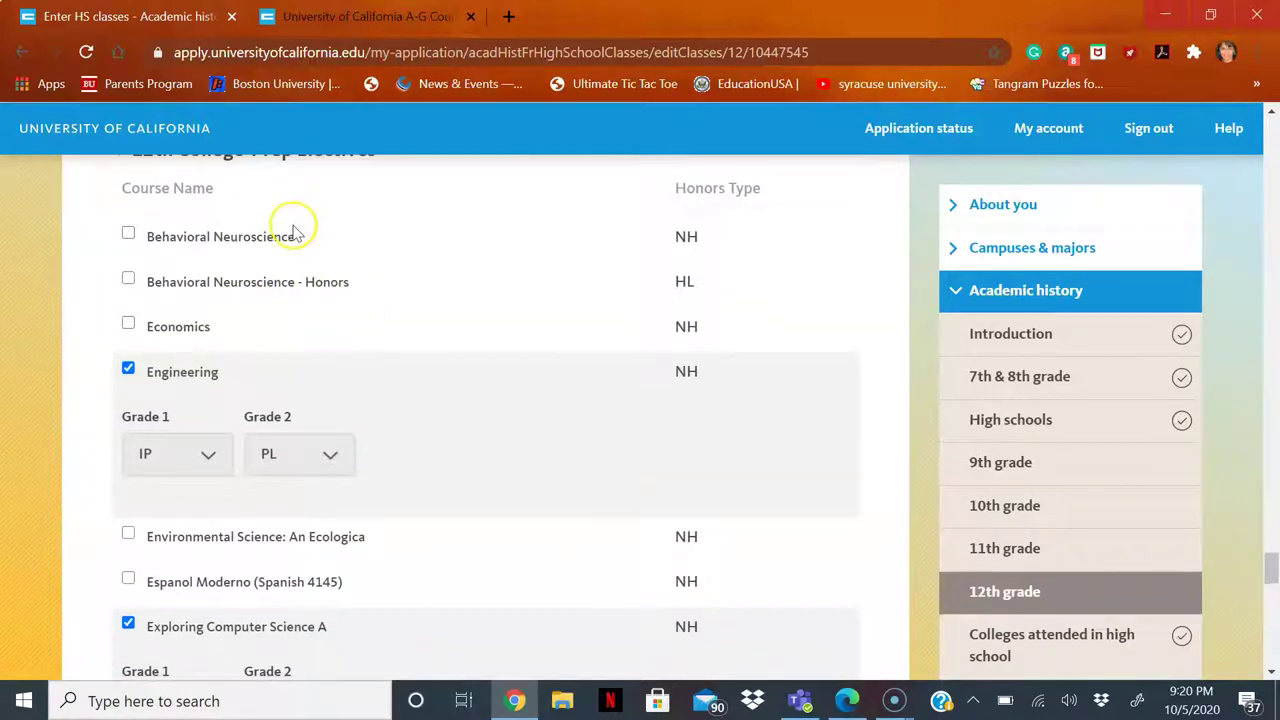
{"action": "scroll", "coordinate": [358, 311], "scroll_direction": "down", "scroll_amount": 1}
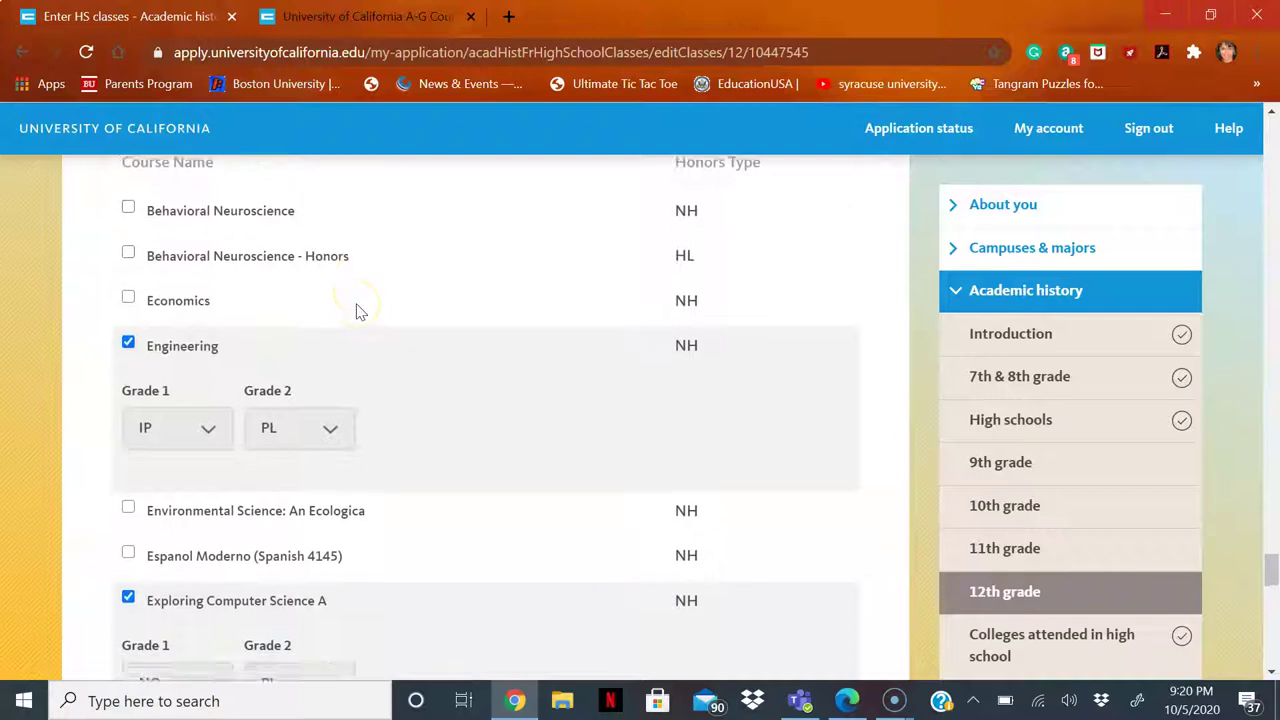
{"action": "scroll", "coordinate": [289, 285], "scroll_direction": "up", "scroll_amount": 1}
{"action": "scroll", "coordinate": [380, 368], "scroll_direction": "down", "scroll_amount": 1}
{"action": "scroll", "coordinate": [378, 370], "scroll_direction": "down", "scroll_amount": 1}
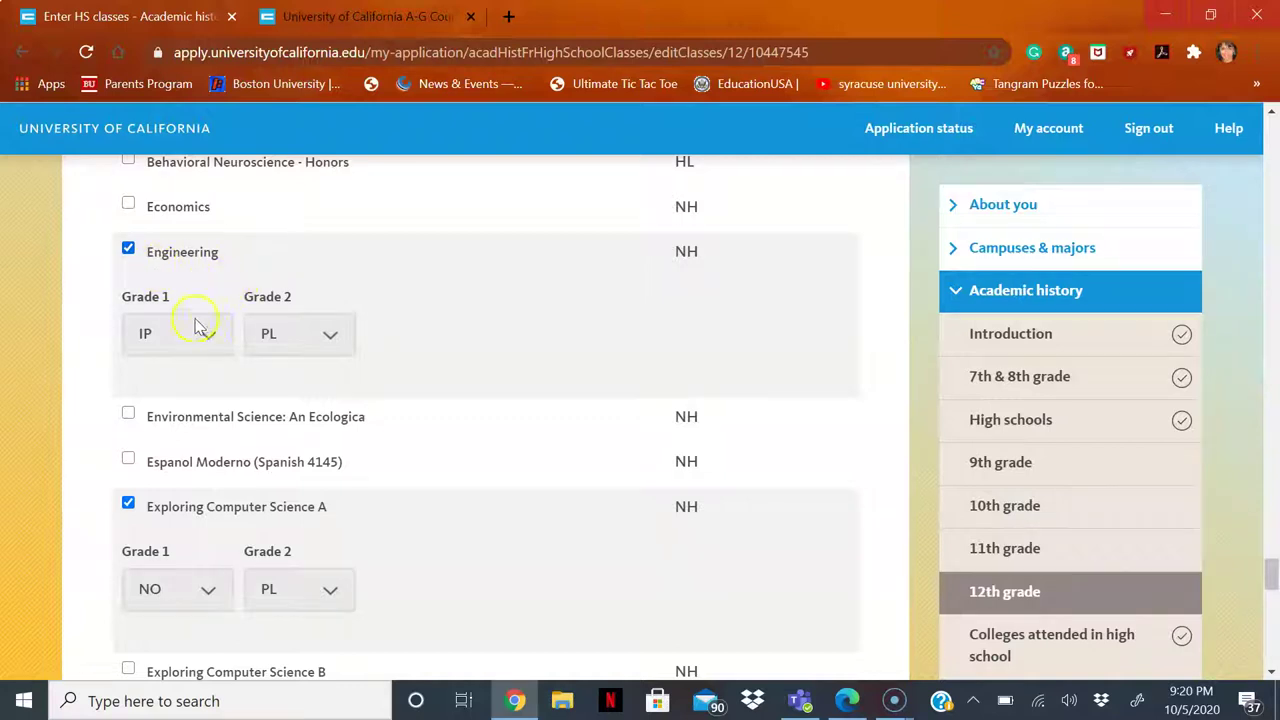
{"action": "left_click", "coordinate": [128, 204]}
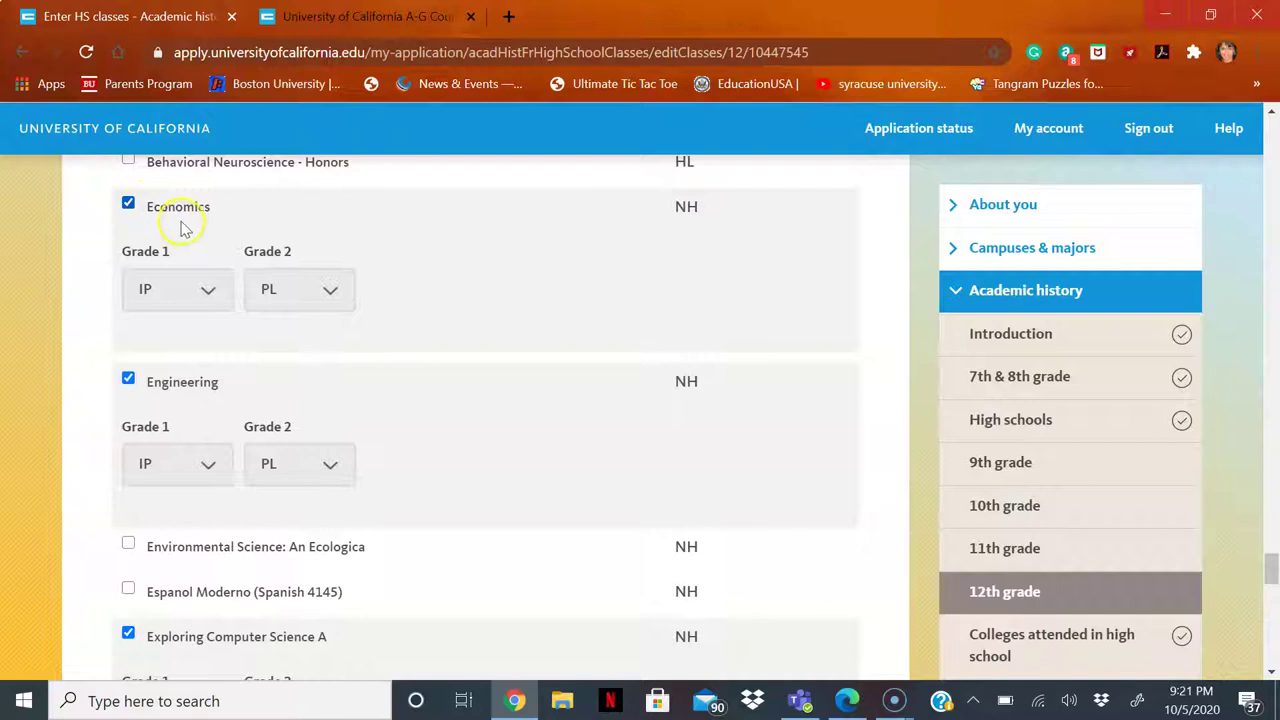
{"action": "left_click", "coordinate": [295, 292]}
{"action": "left_click", "coordinate": [286, 576]}
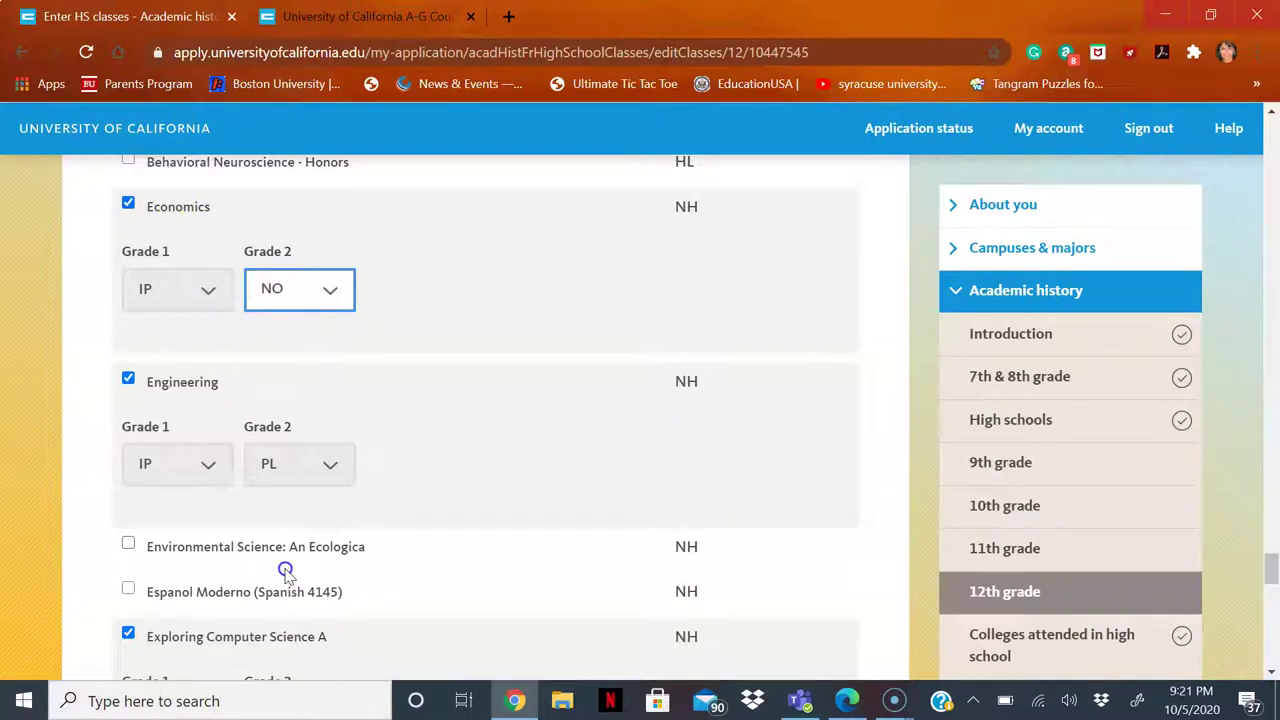
{"action": "scroll", "coordinate": [286, 576], "scroll_direction": "down", "scroll_amount": 1}
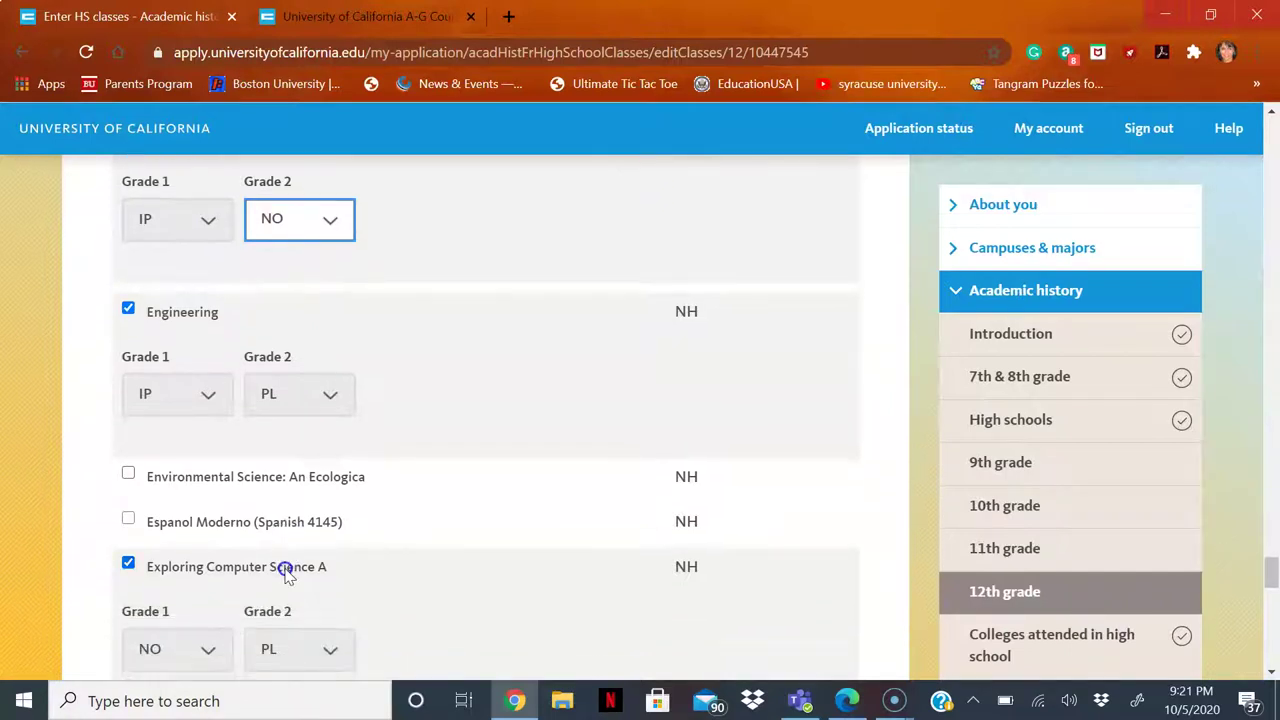
{"action": "scroll", "coordinate": [286, 576], "scroll_direction": "down", "scroll_amount": 1}
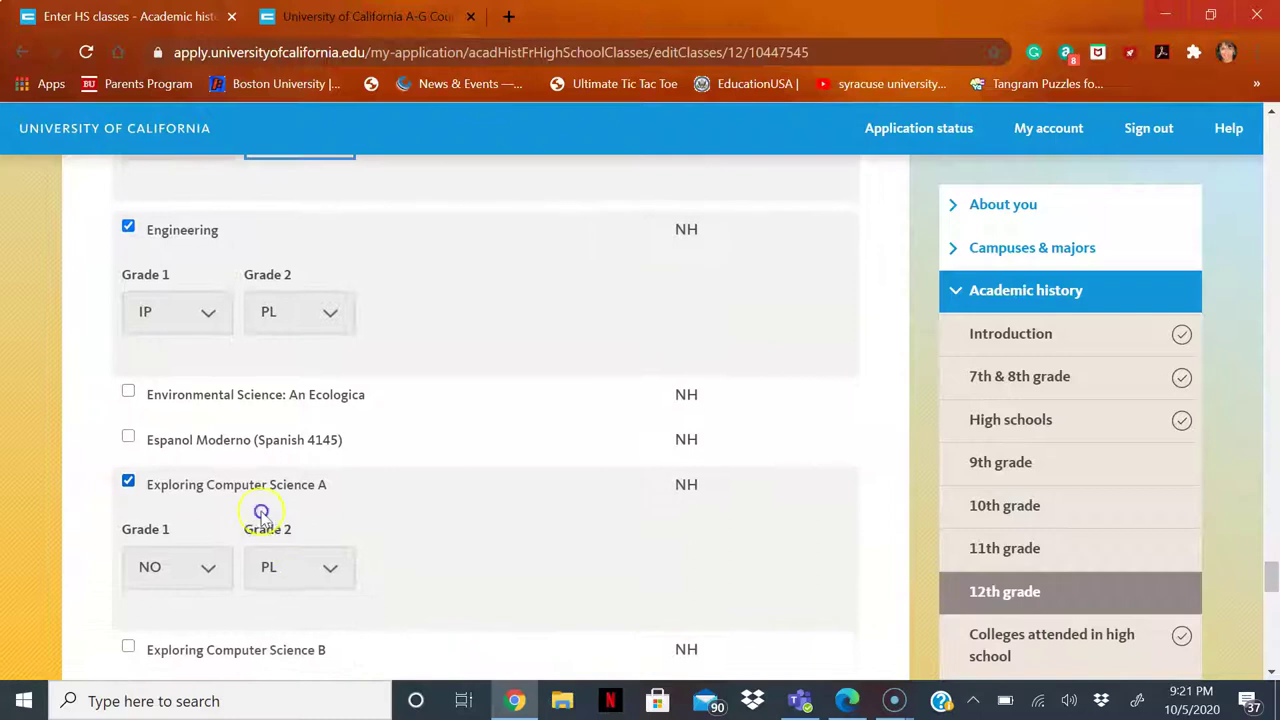
{"action": "scroll", "coordinate": [307, 467], "scroll_direction": "down", "scroll_amount": 2}
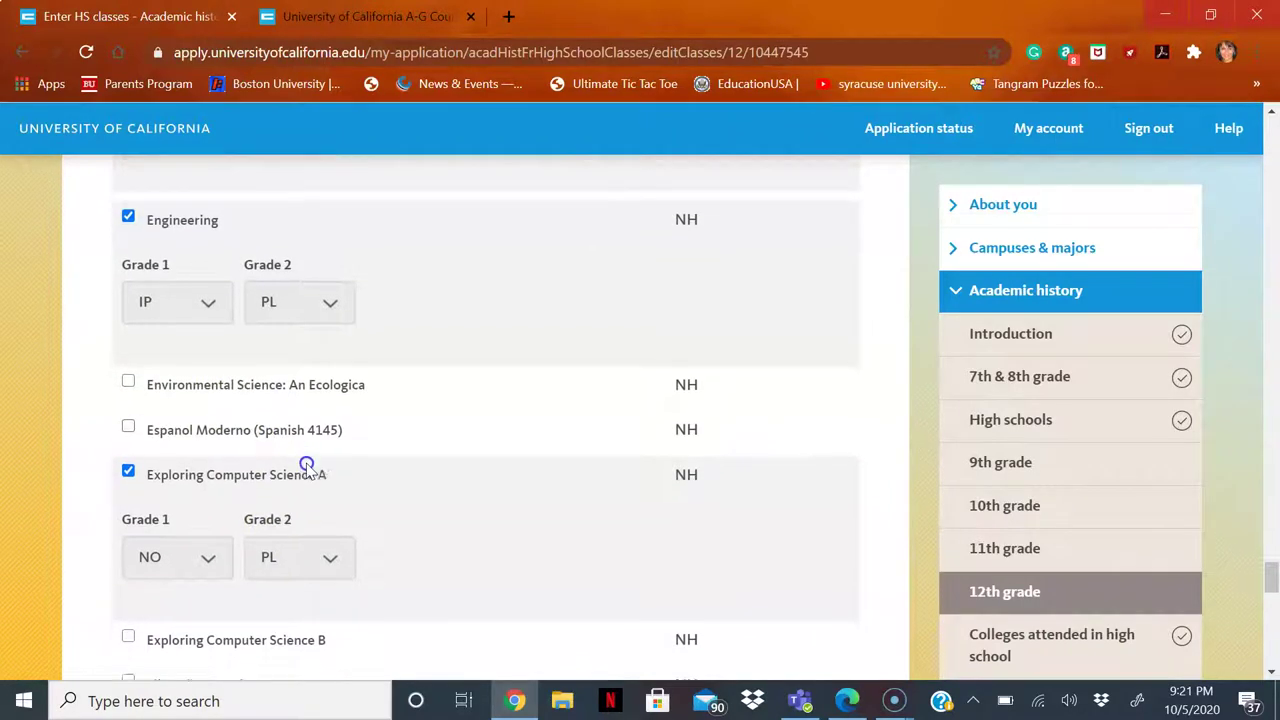
{"action": "scroll", "coordinate": [307, 467], "scroll_direction": "down", "scroll_amount": 1}
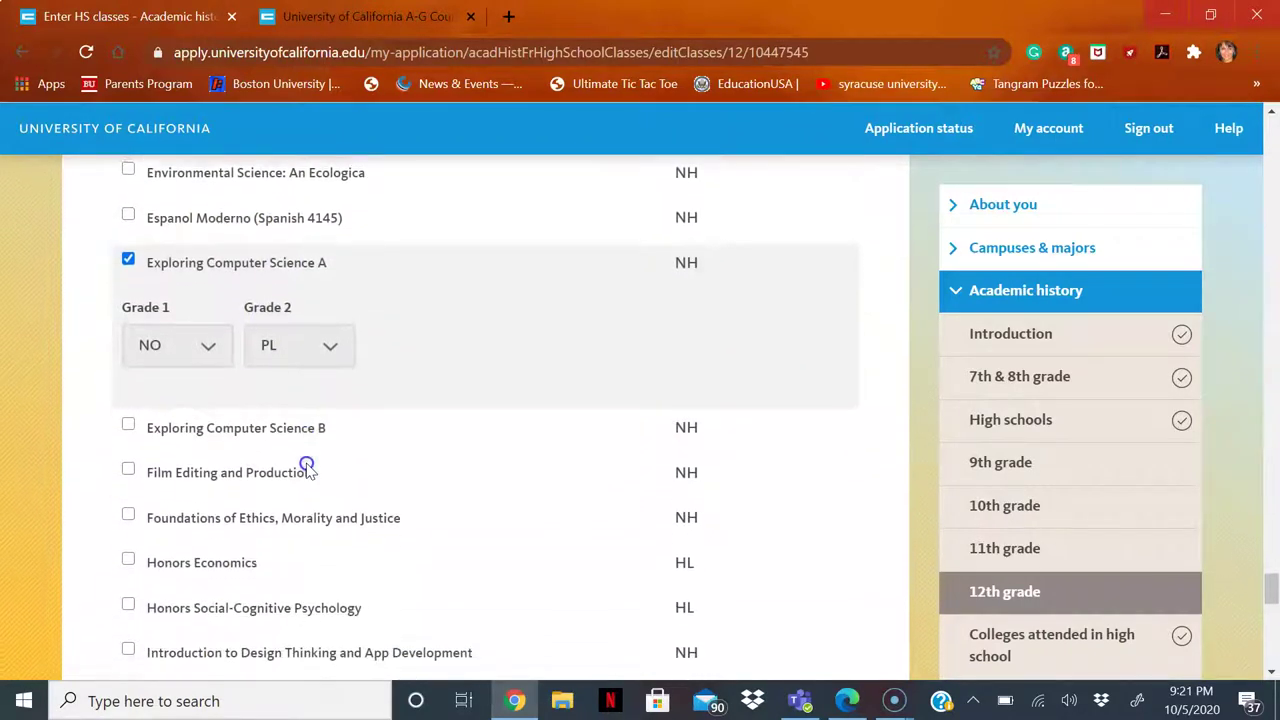
- Check Film Editing and Production and keep its first-term grade at IP
{"action": "scroll", "coordinate": [307, 467], "scroll_direction": "down", "scroll_amount": 1}
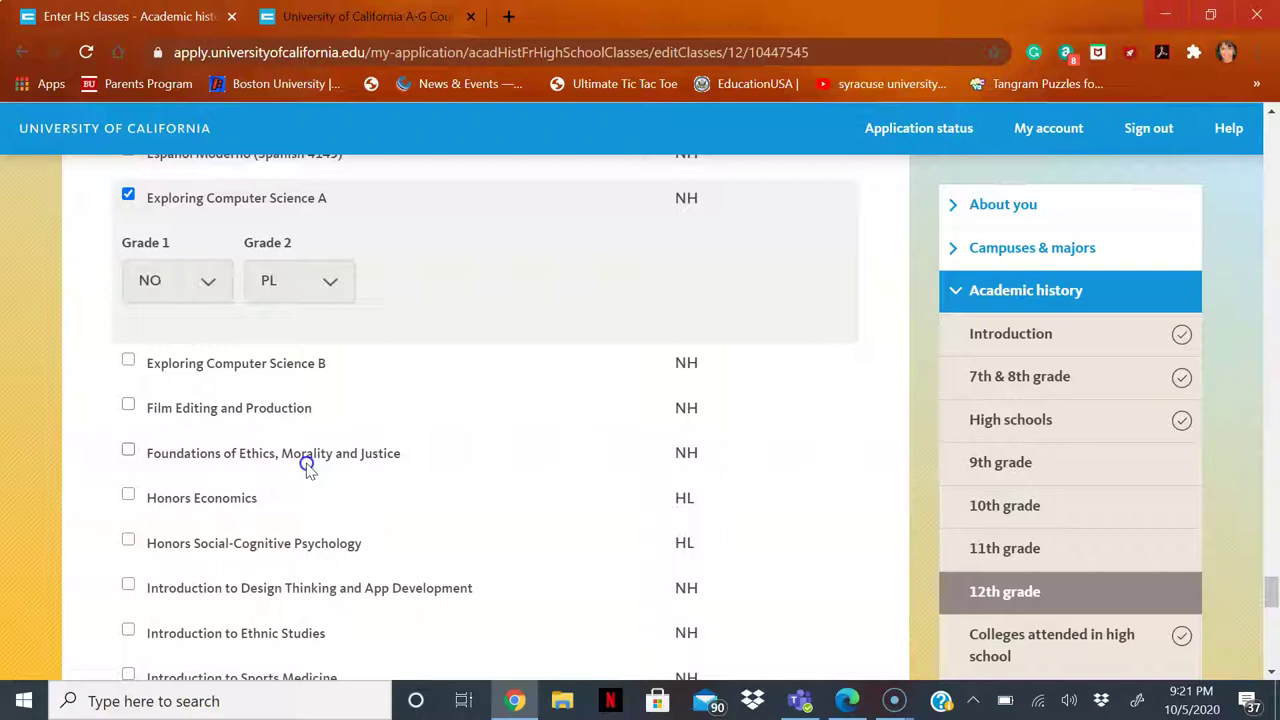
{"action": "left_click", "coordinate": [128, 408]}
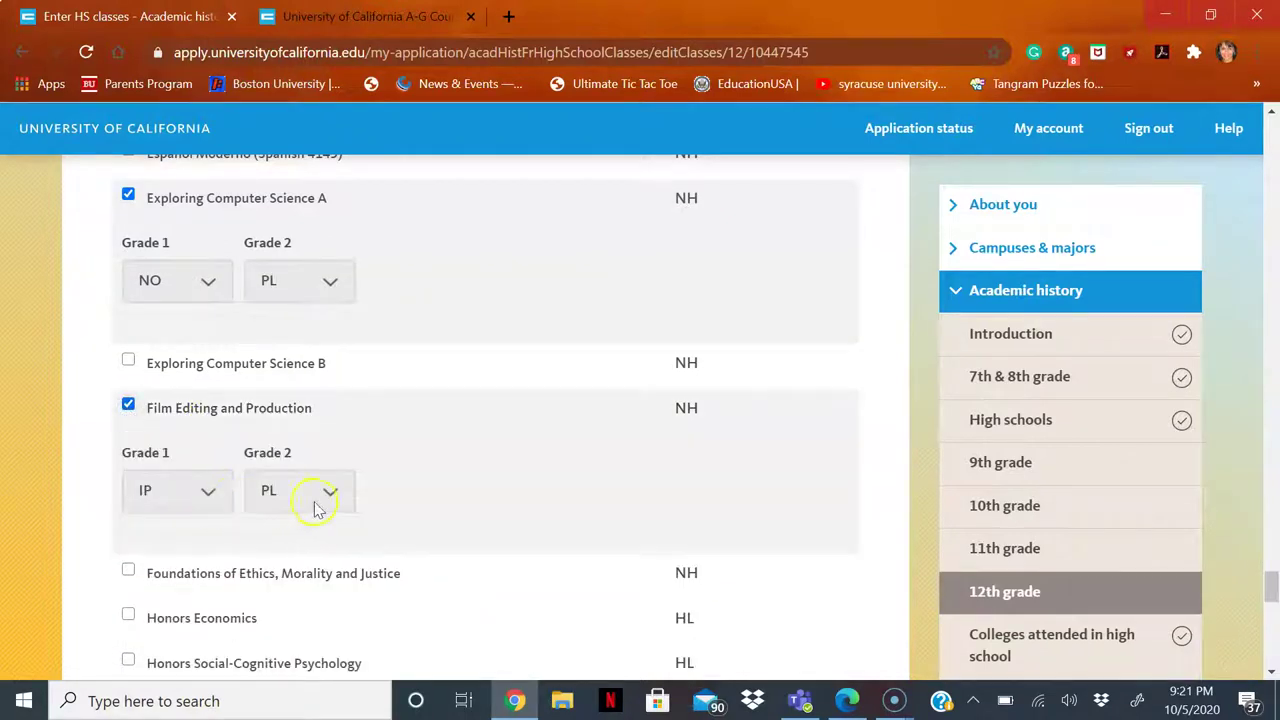
{"action": "left_click", "coordinate": [210, 492]}
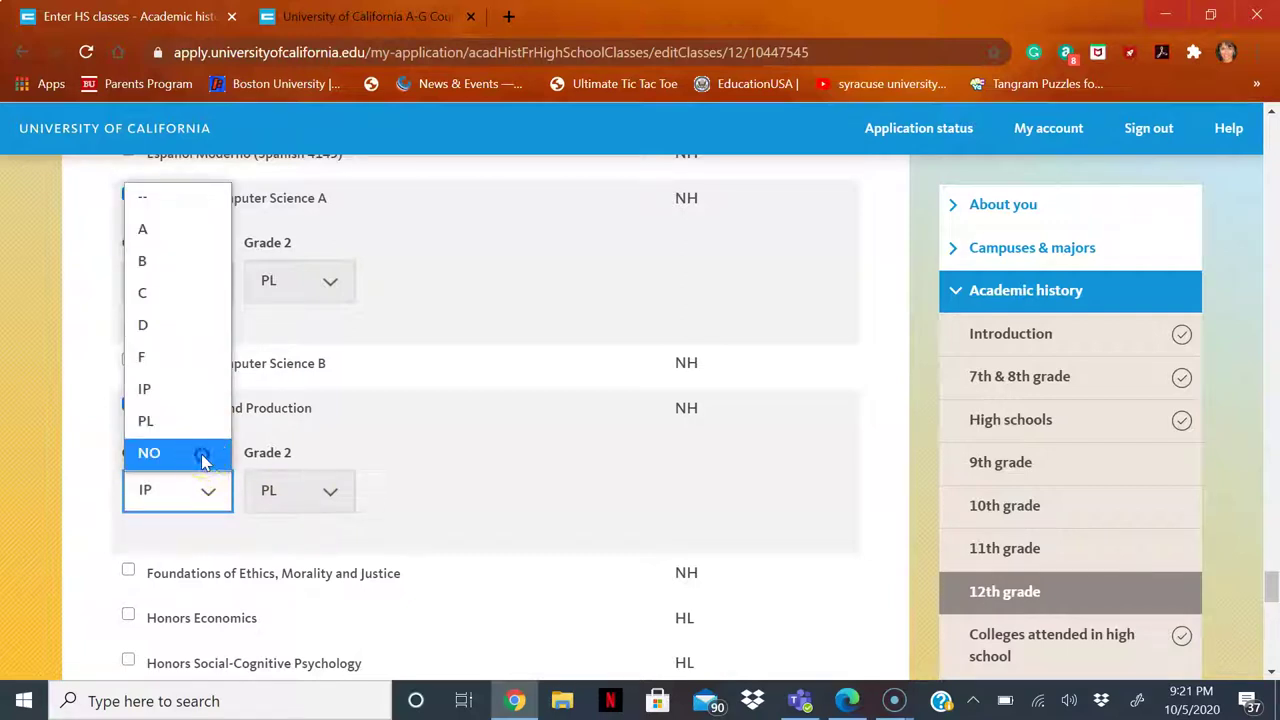
{"action": "left_click", "coordinate": [212, 400]}
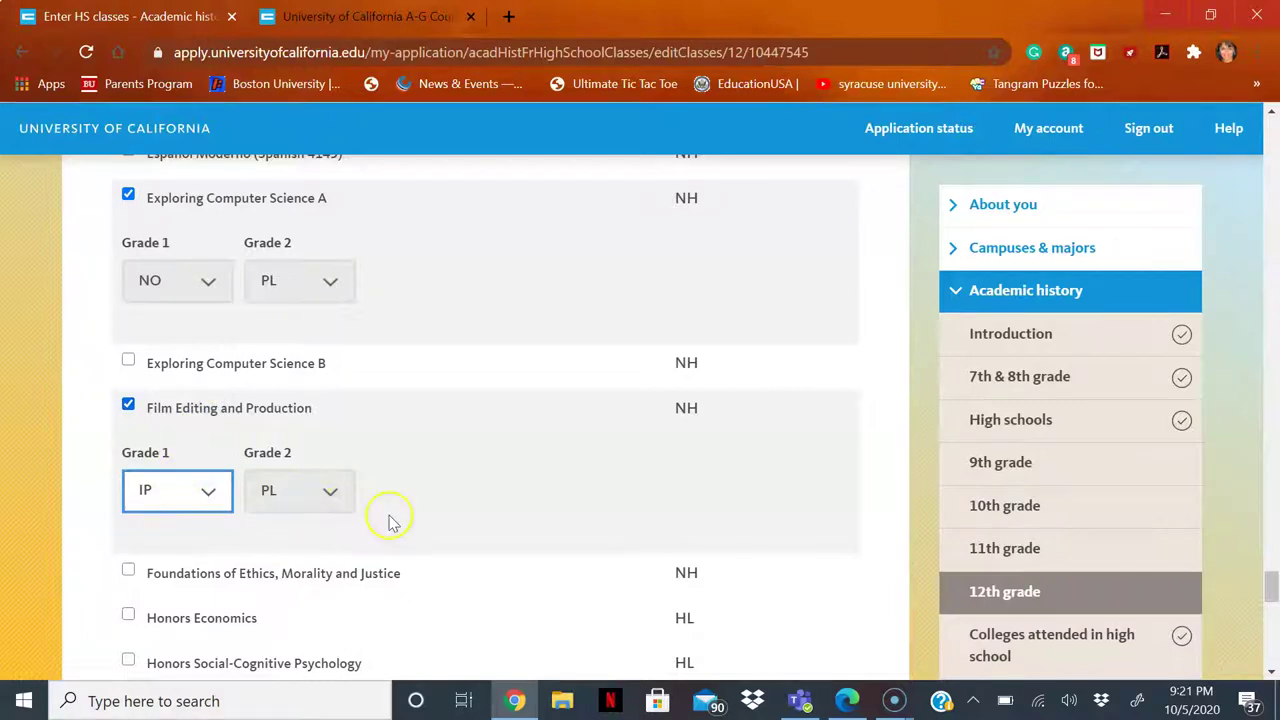
- Check Introduction to Sports Medicine with grades IP and NO
{"action": "scroll", "coordinate": [392, 520], "scroll_direction": "down", "scroll_amount": 2}
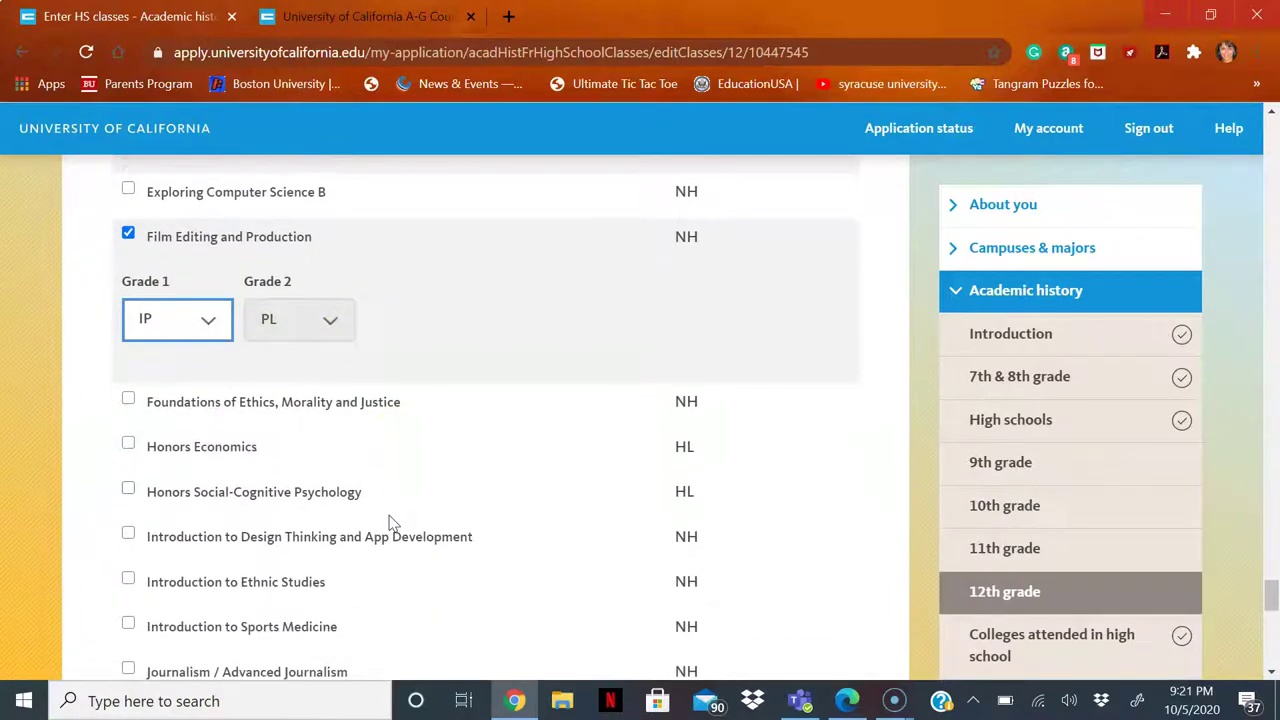
{"action": "scroll", "coordinate": [367, 564], "scroll_direction": "down", "scroll_amount": 2}
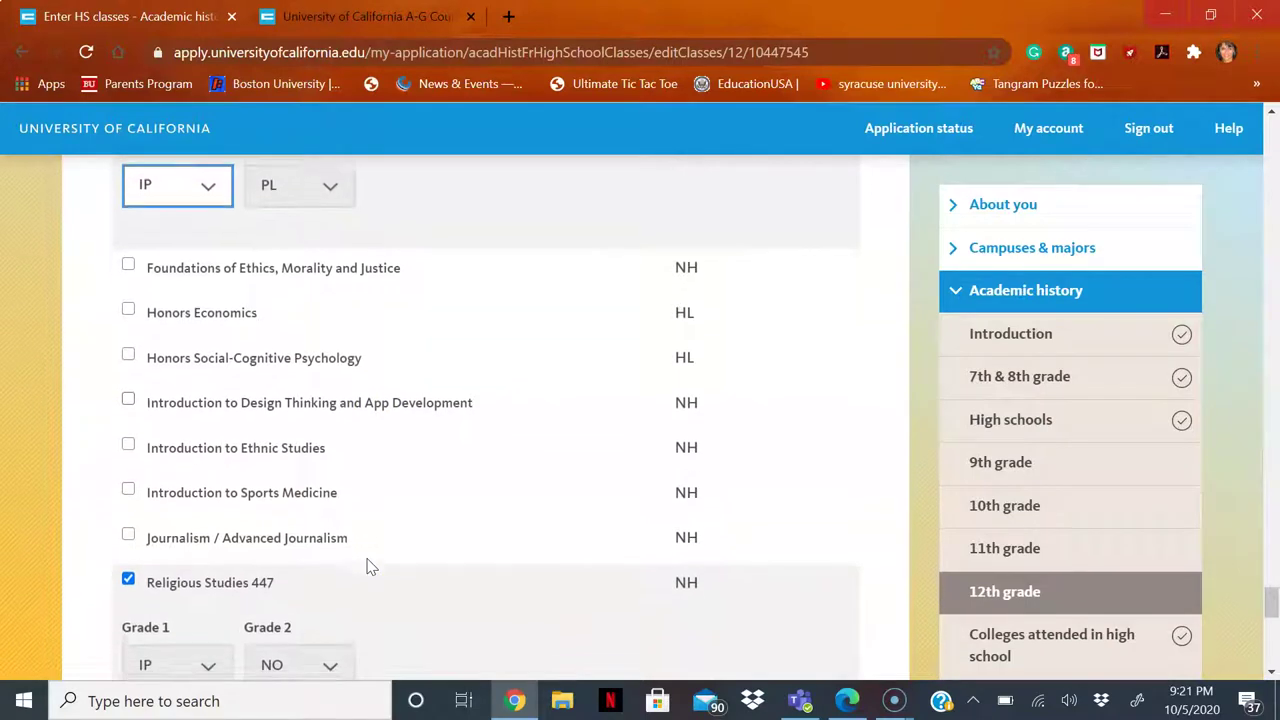
{"action": "scroll", "coordinate": [355, 565], "scroll_direction": "down", "scroll_amount": 1}
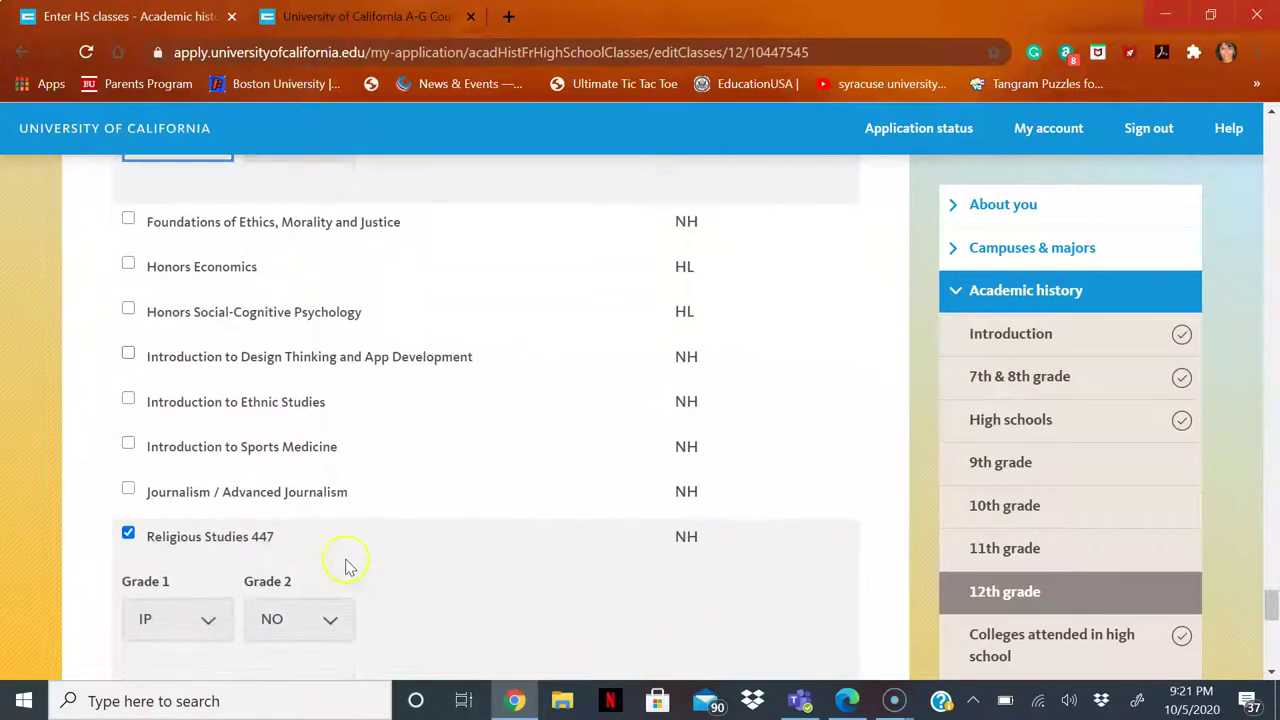
{"action": "left_click", "coordinate": [128, 446]}
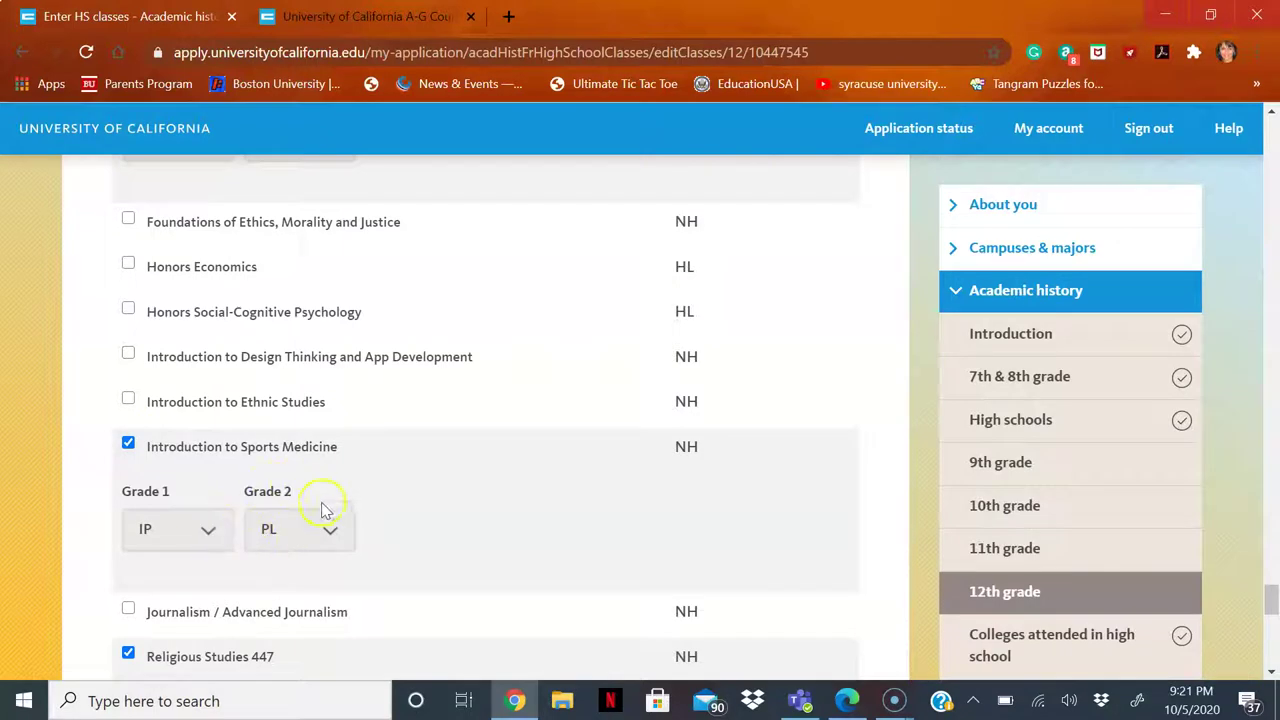
{"action": "left_click", "coordinate": [333, 539]}
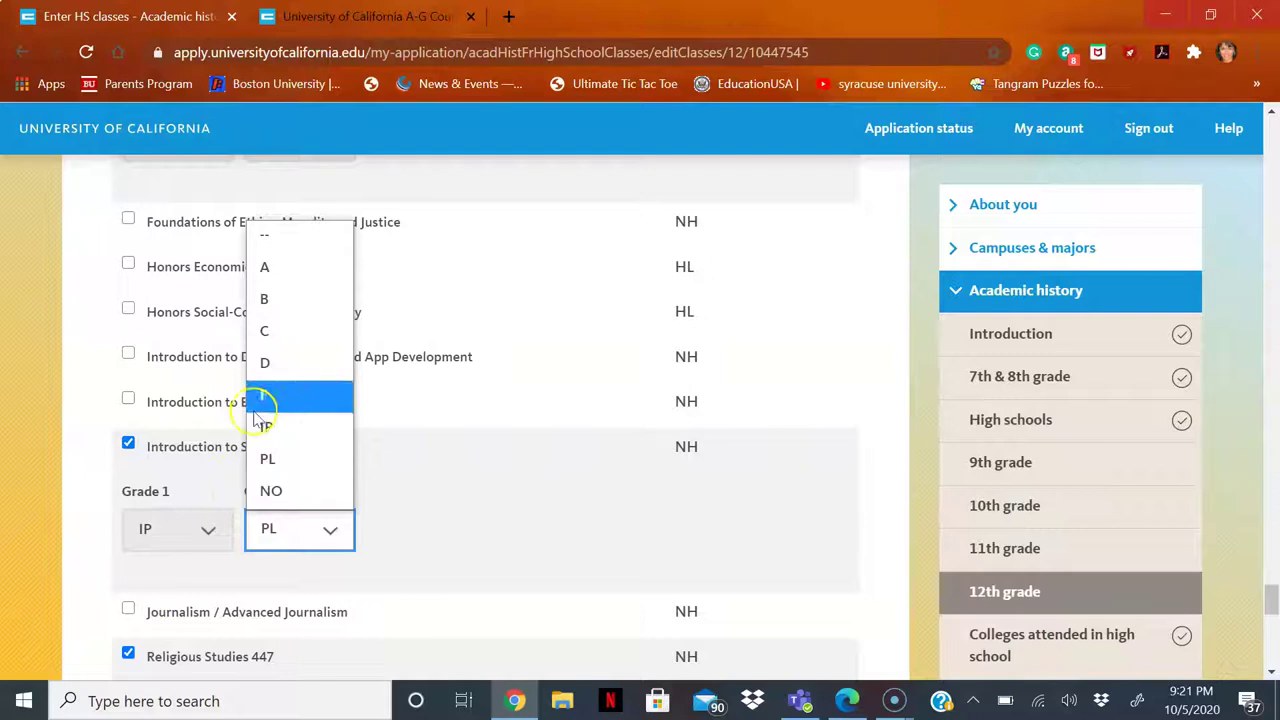
{"action": "left_click", "coordinate": [284, 490]}
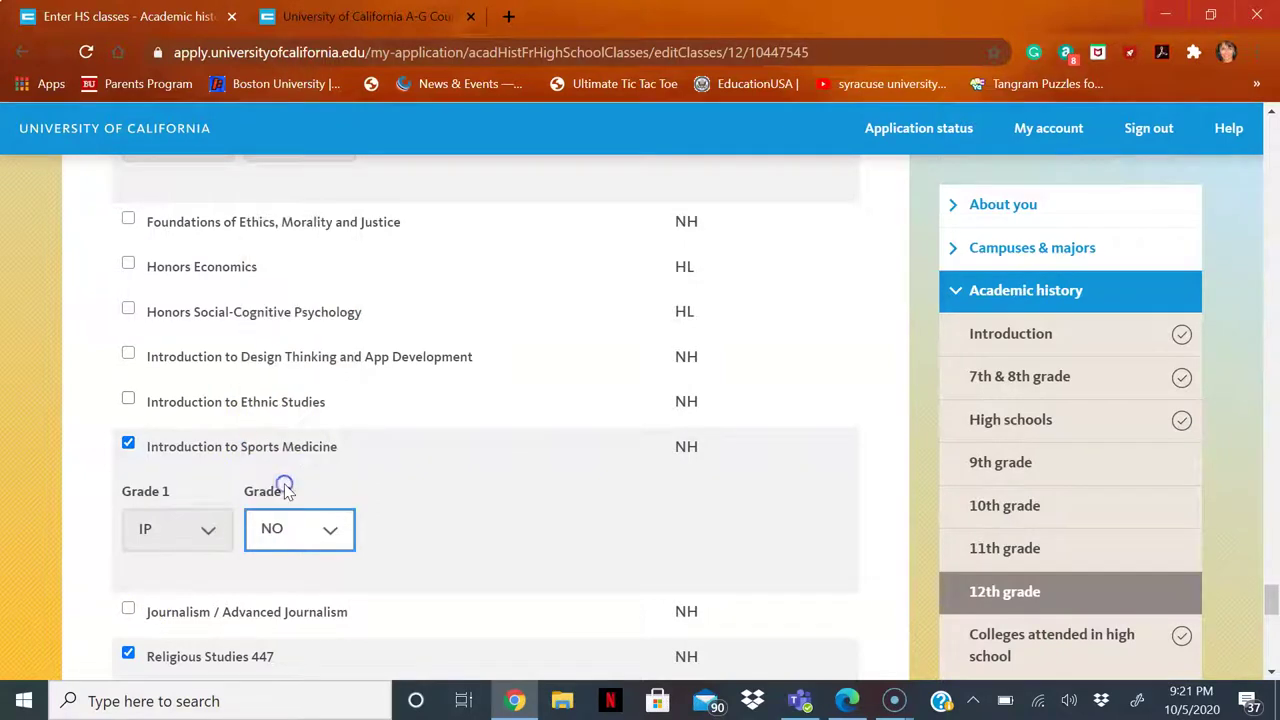
{"action": "scroll", "coordinate": [284, 490], "scroll_direction": "down", "scroll_amount": 1}
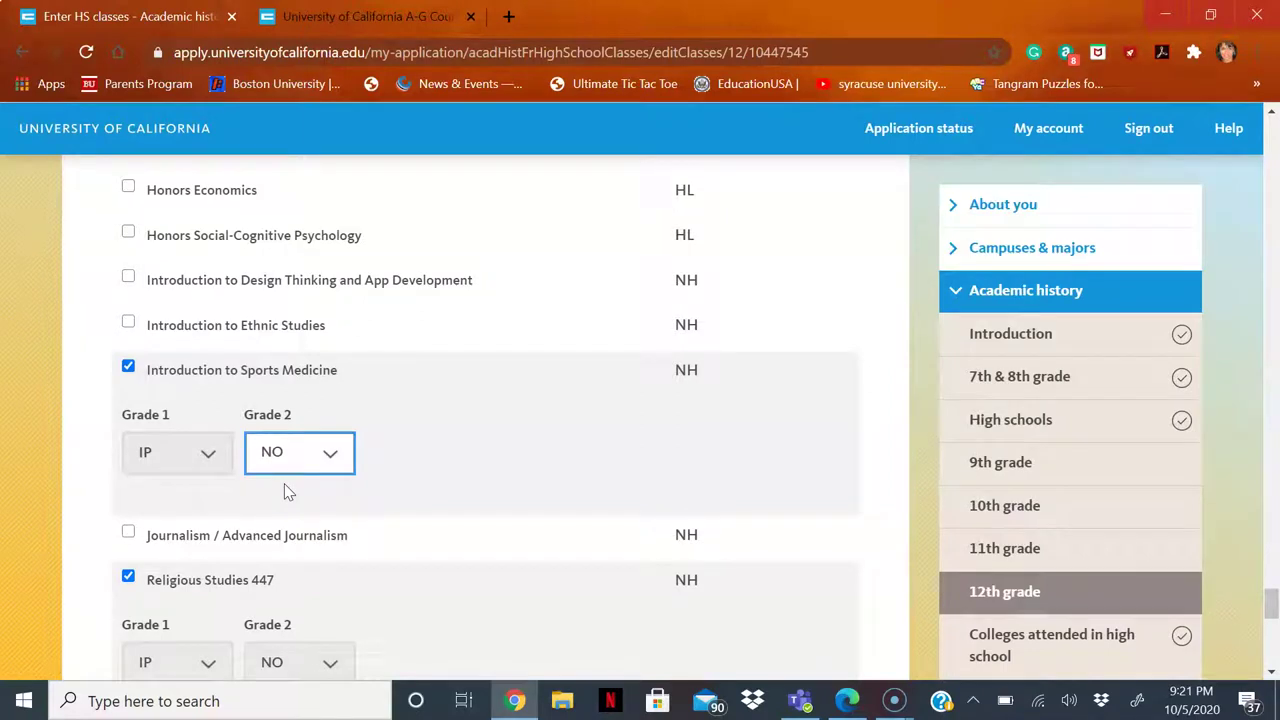
{"action": "scroll", "coordinate": [286, 490], "scroll_direction": "down", "scroll_amount": 2}
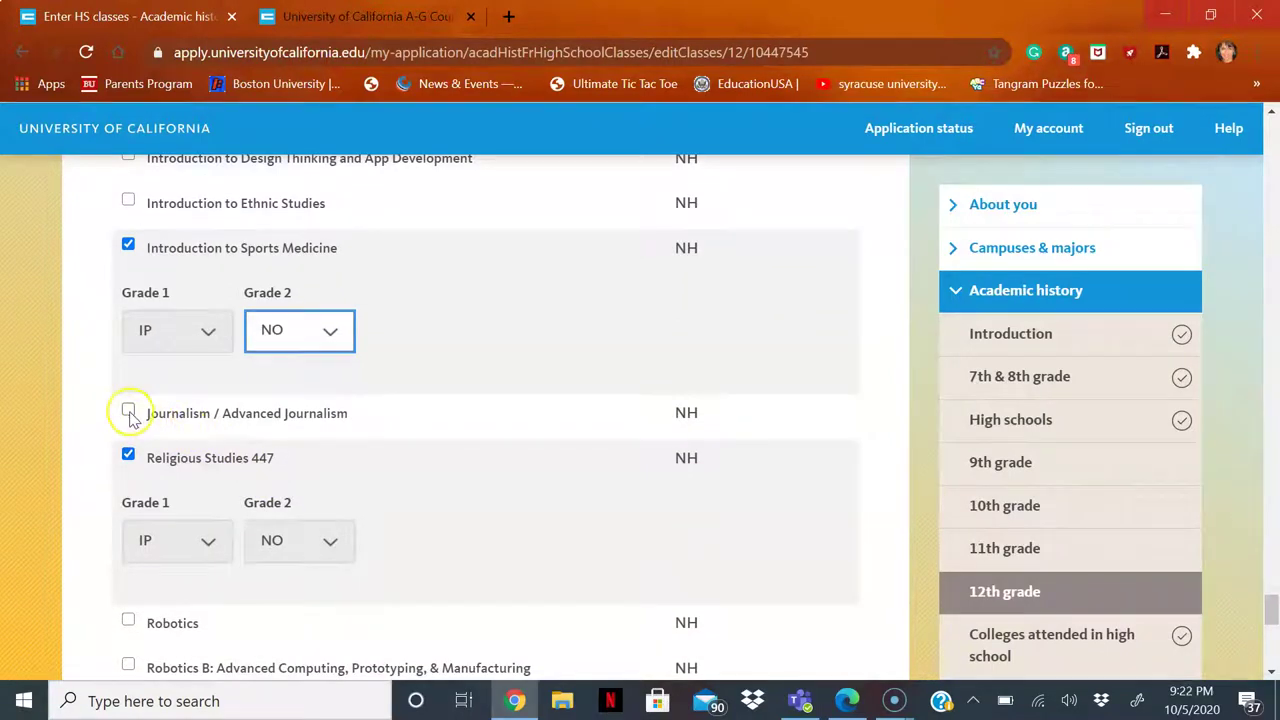
- Add Journalism / Advanced Journalism and the yearbook design course, keeping Grade 1 at IP
{"action": "left_click", "coordinate": [128, 412]}
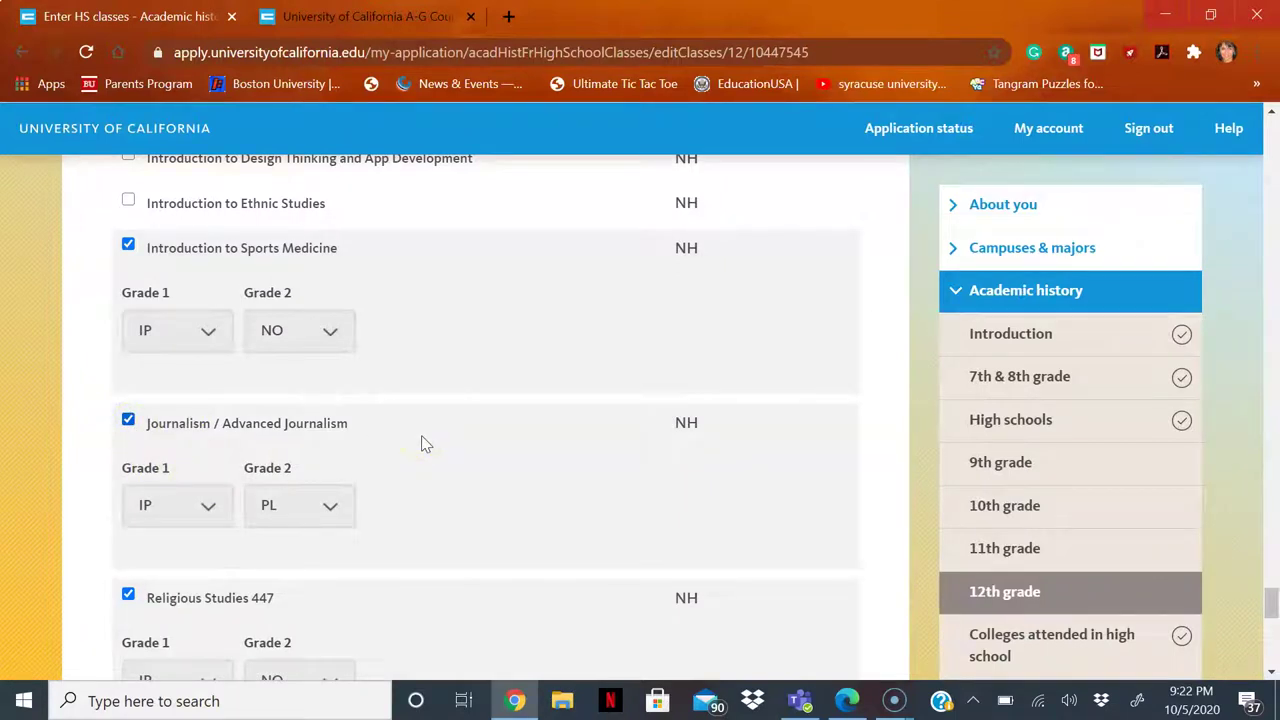
{"action": "scroll", "coordinate": [421, 444], "scroll_direction": "down", "scroll_amount": 1}
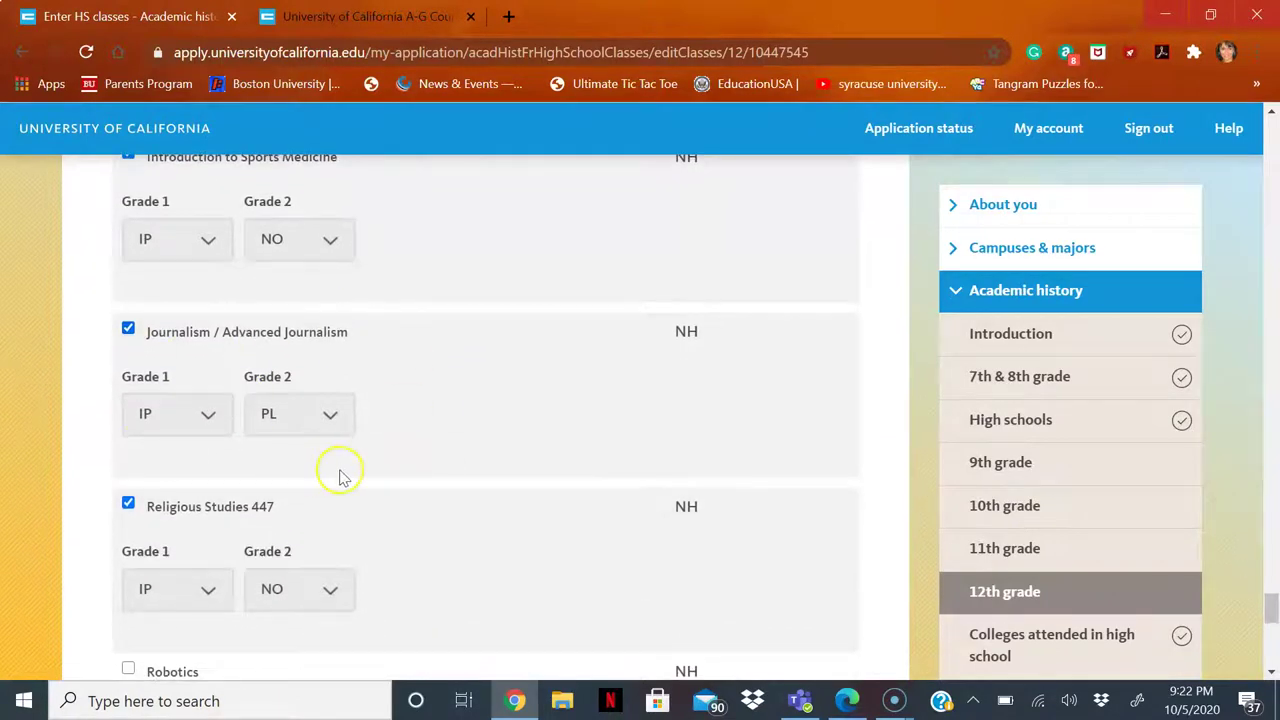
{"action": "scroll", "coordinate": [394, 466], "scroll_direction": "down", "scroll_amount": 1}
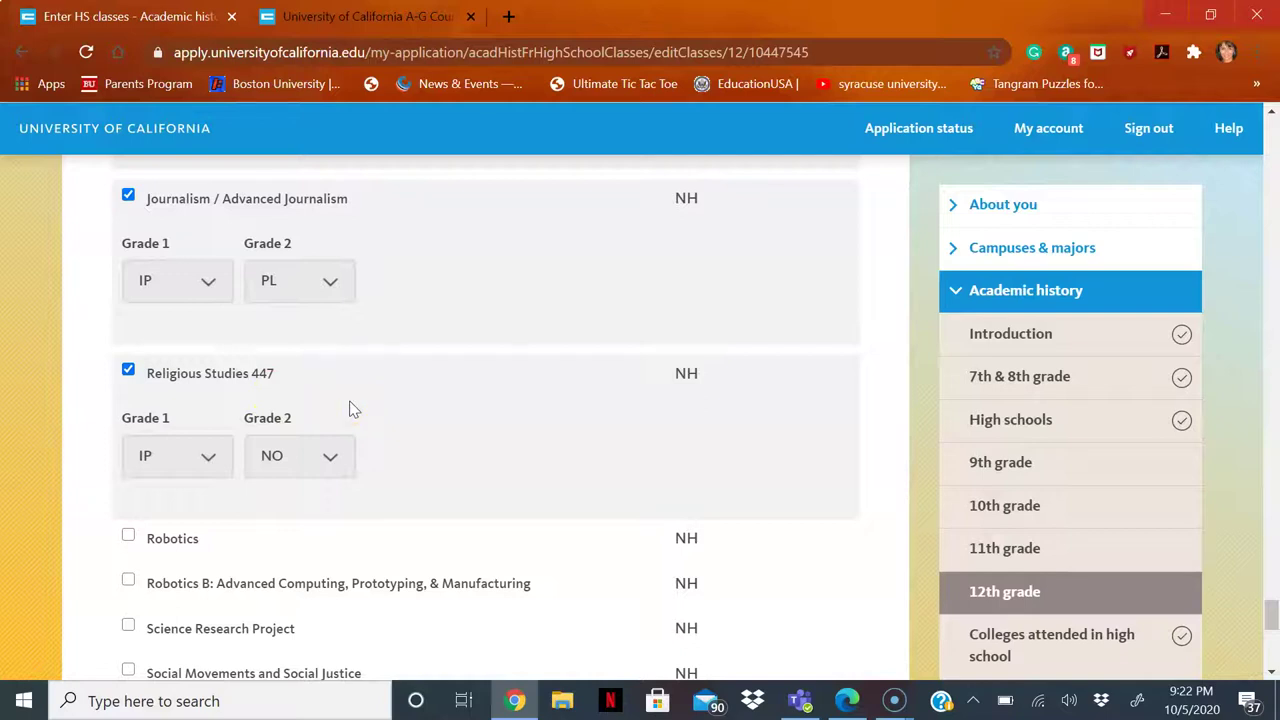
{"action": "scroll", "coordinate": [350, 408], "scroll_direction": "down", "scroll_amount": 2}
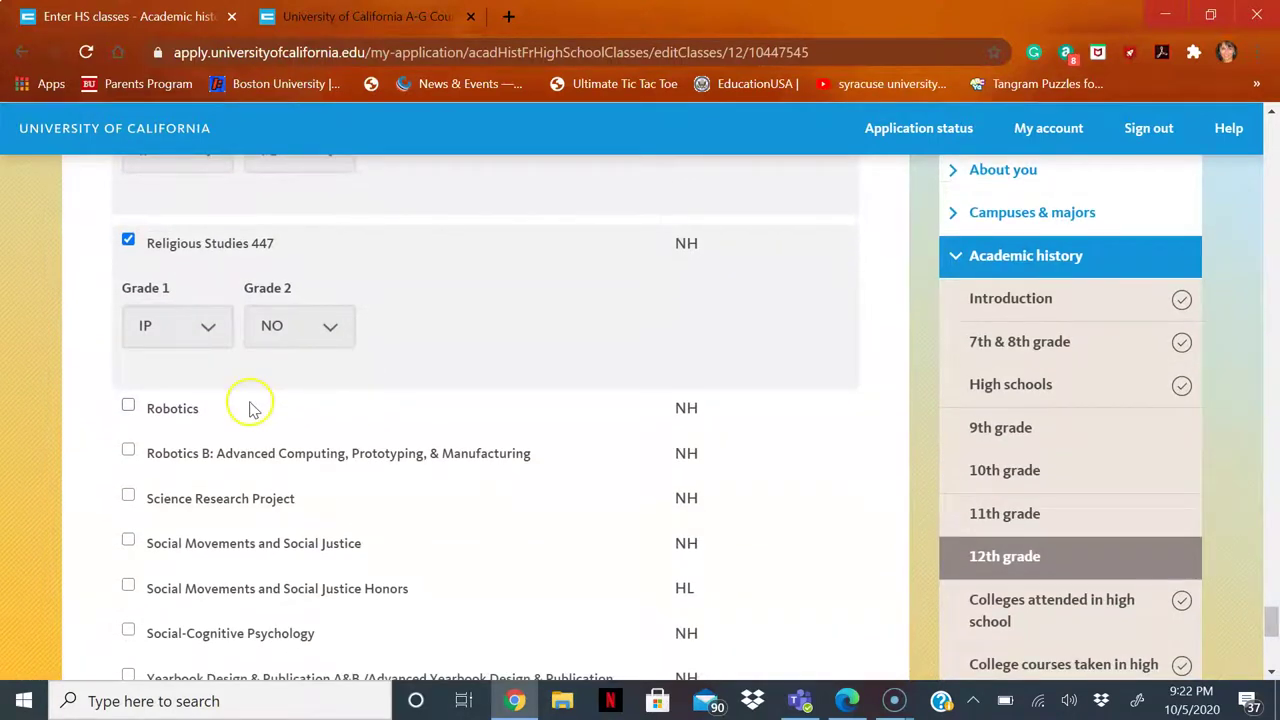
{"action": "scroll", "coordinate": [250, 490], "scroll_direction": "down", "scroll_amount": 1}
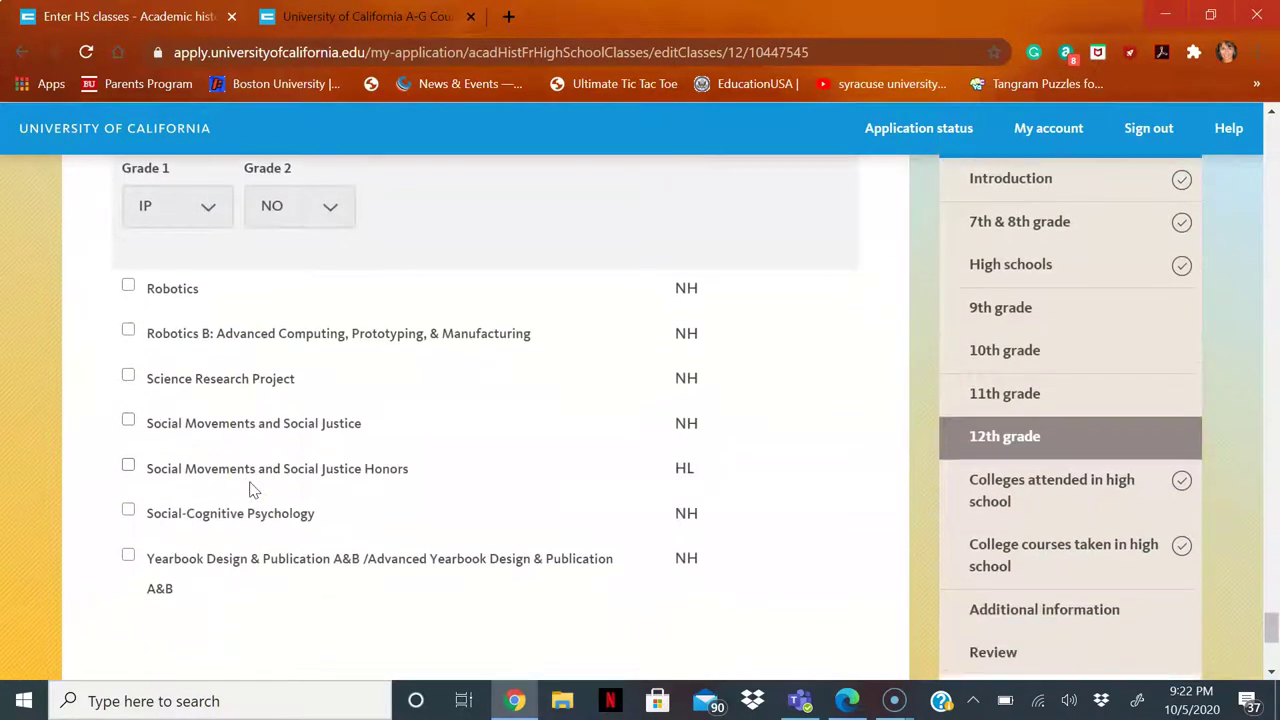
{"action": "left_click", "coordinate": [128, 556]}
{"action": "scroll", "coordinate": [128, 556], "scroll_direction": "down", "scroll_amount": 1}
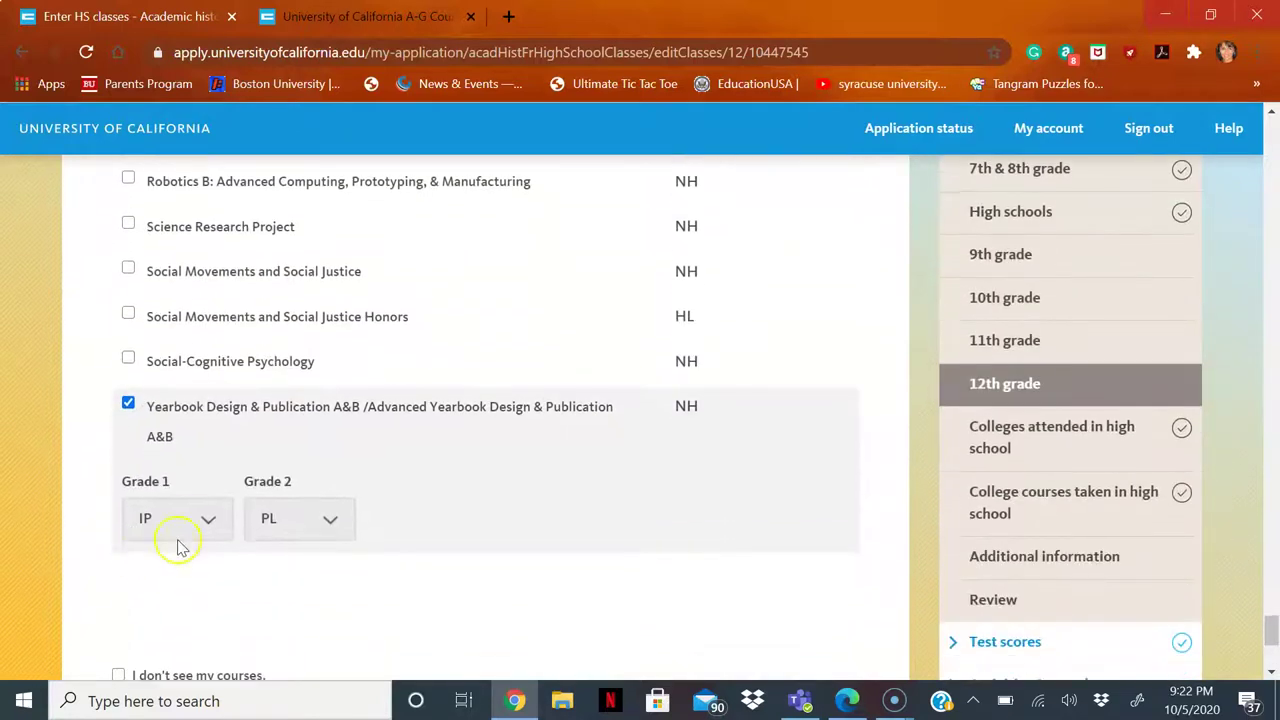
{"action": "left_click", "coordinate": [197, 532]}
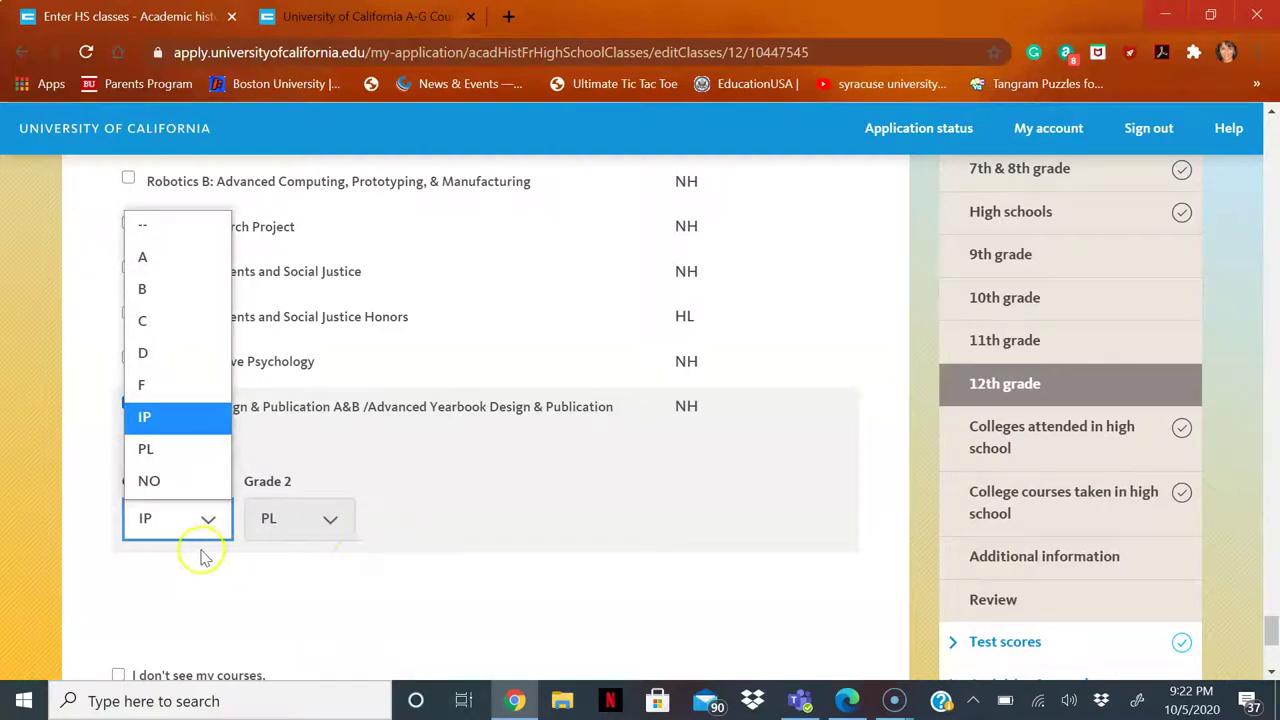
{"action": "left_click", "coordinate": [203, 556]}
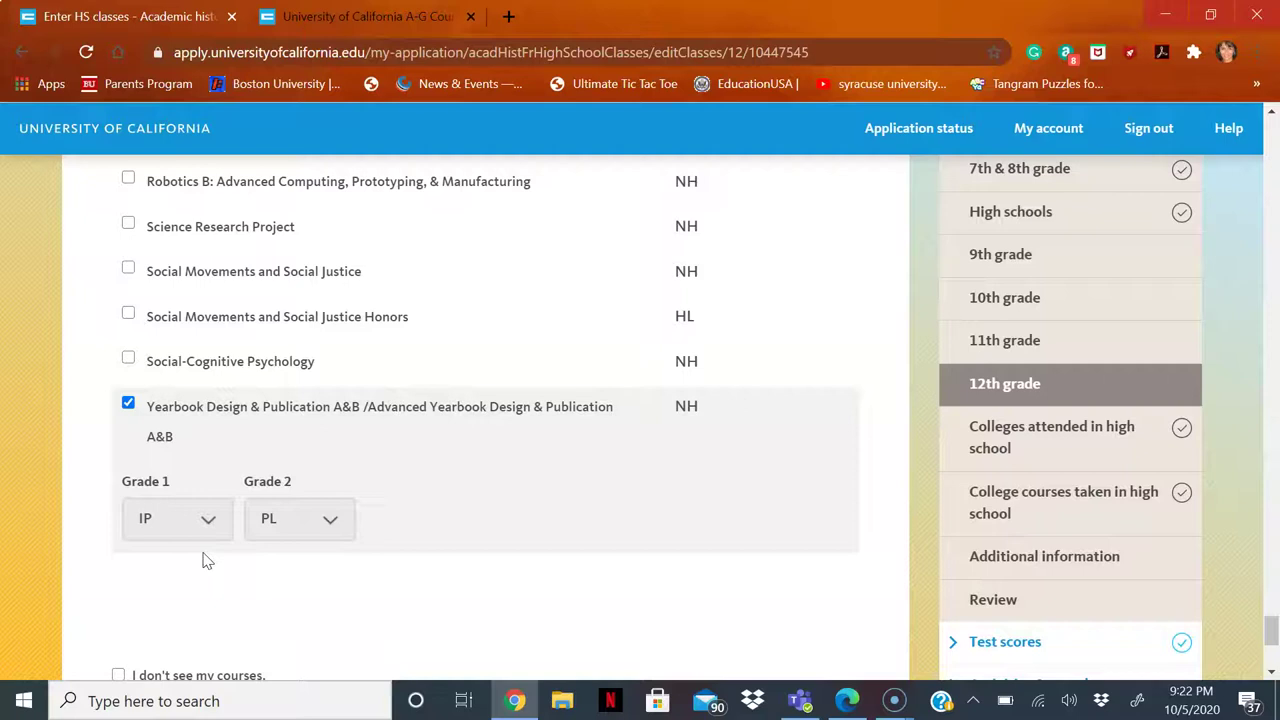
- Review the course list, leaving Telling Stories: Faith, Film, and Fiction graded IP and NO
{"action": "scroll", "coordinate": [203, 560], "scroll_direction": "up", "scroll_amount": 3}
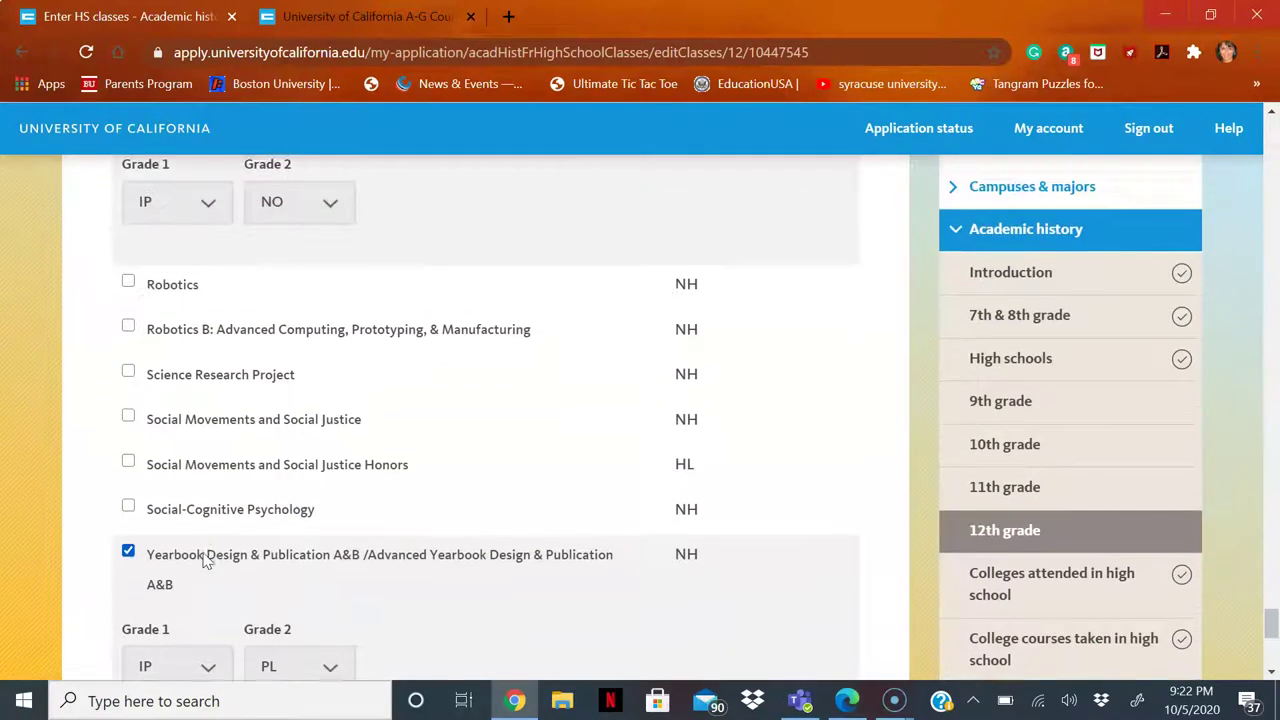
{"action": "scroll", "coordinate": [203, 560], "scroll_direction": "up", "scroll_amount": 2}
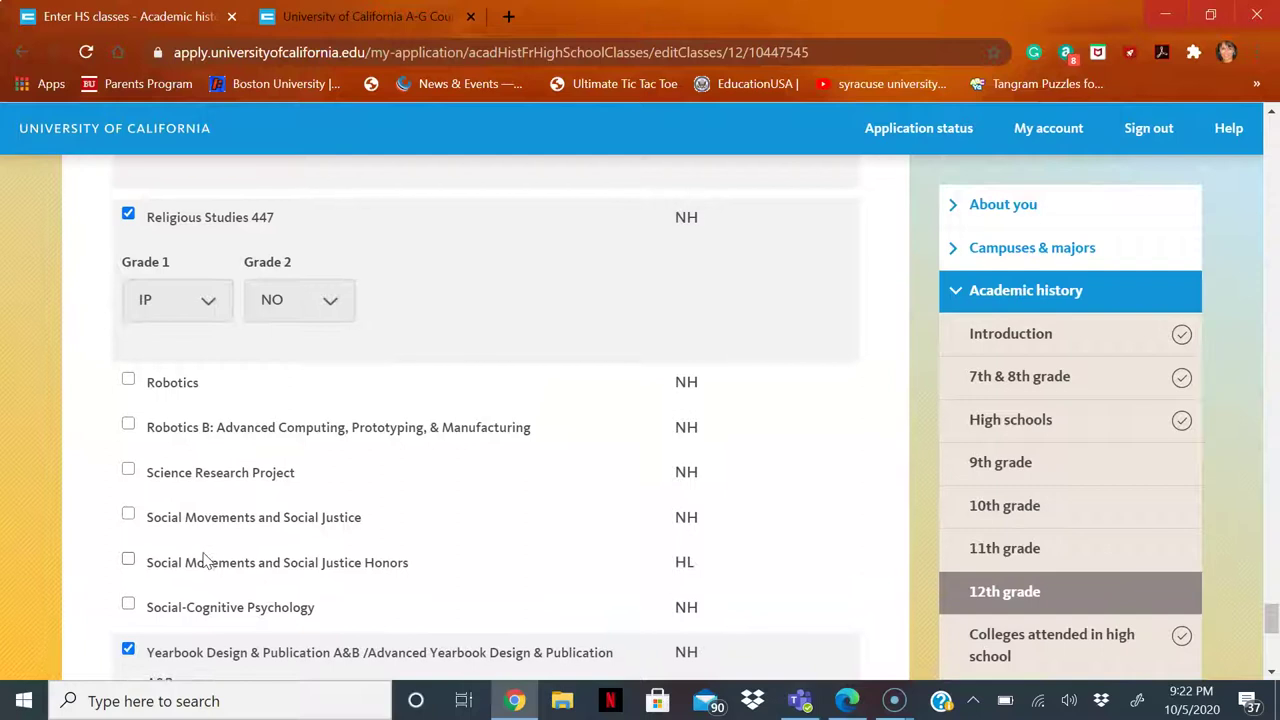
{"action": "scroll", "coordinate": [203, 560], "scroll_direction": "up", "scroll_amount": 3}
{"action": "left_click", "coordinate": [197, 488]}
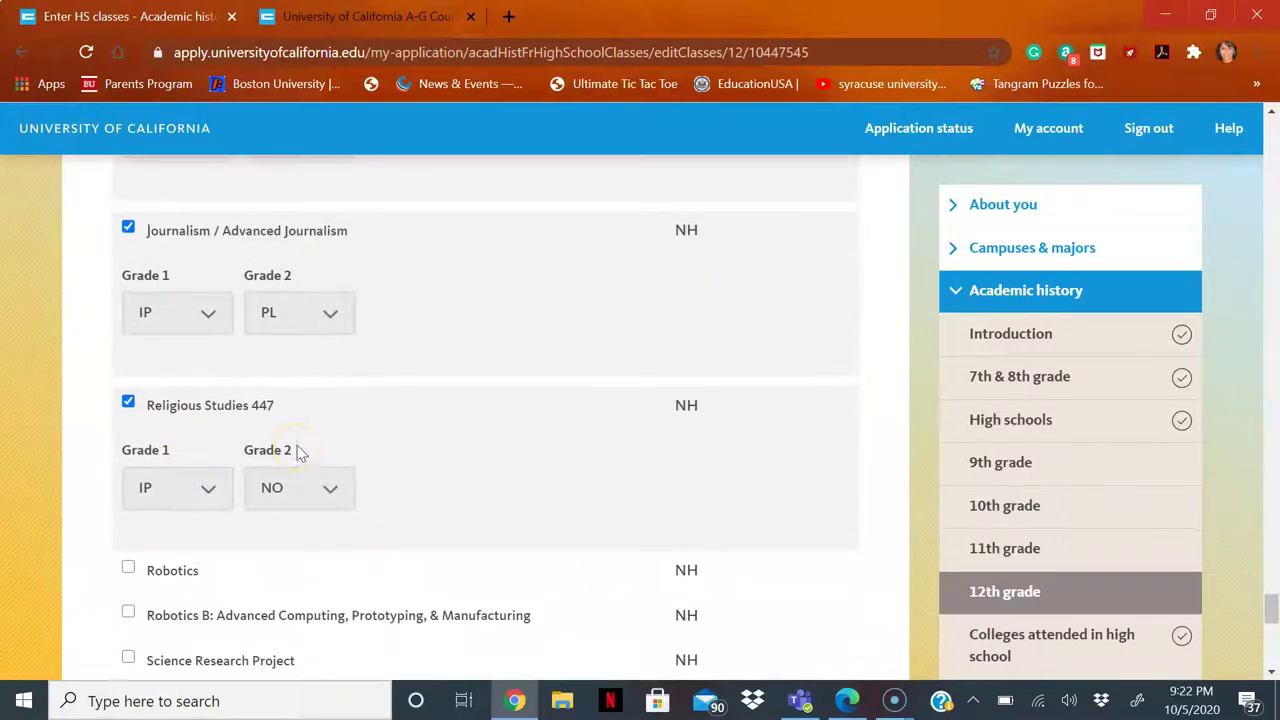
{"action": "scroll", "coordinate": [300, 452], "scroll_direction": "up", "scroll_amount": 6}
{"action": "scroll", "coordinate": [300, 452], "scroll_direction": "up", "scroll_amount": 6}
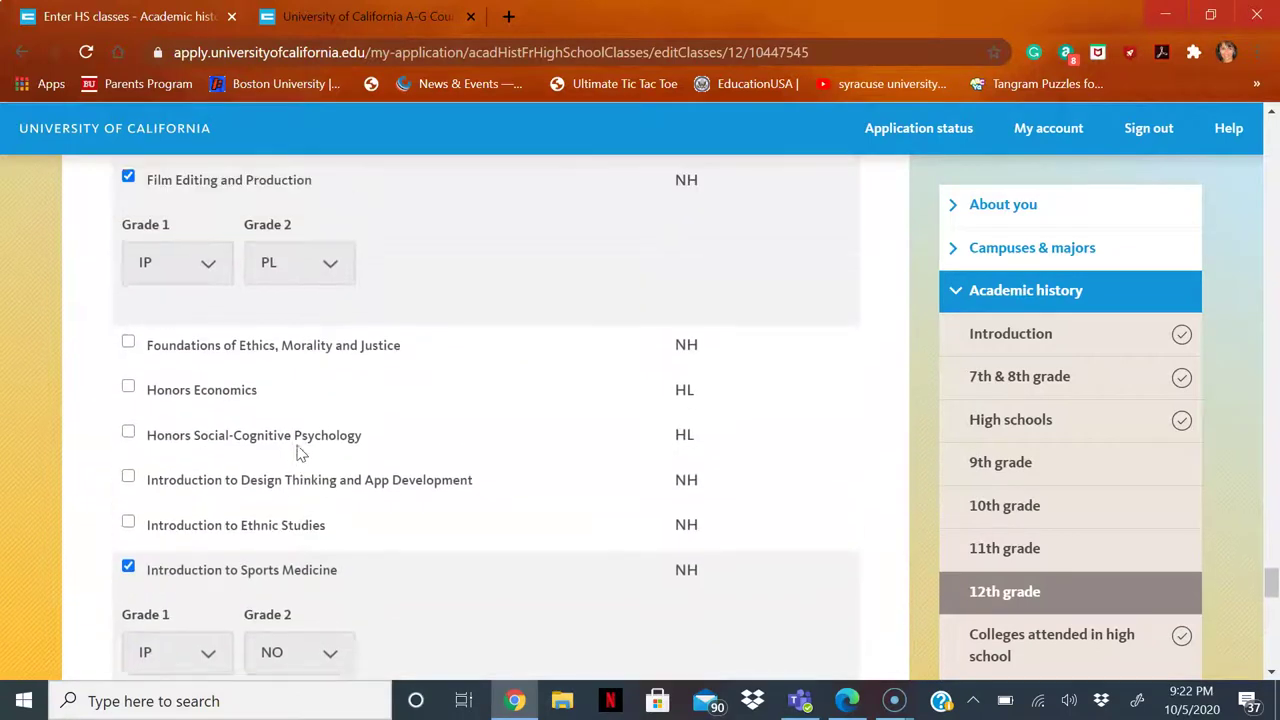
{"action": "scroll", "coordinate": [300, 452], "scroll_direction": "up", "scroll_amount": 10}
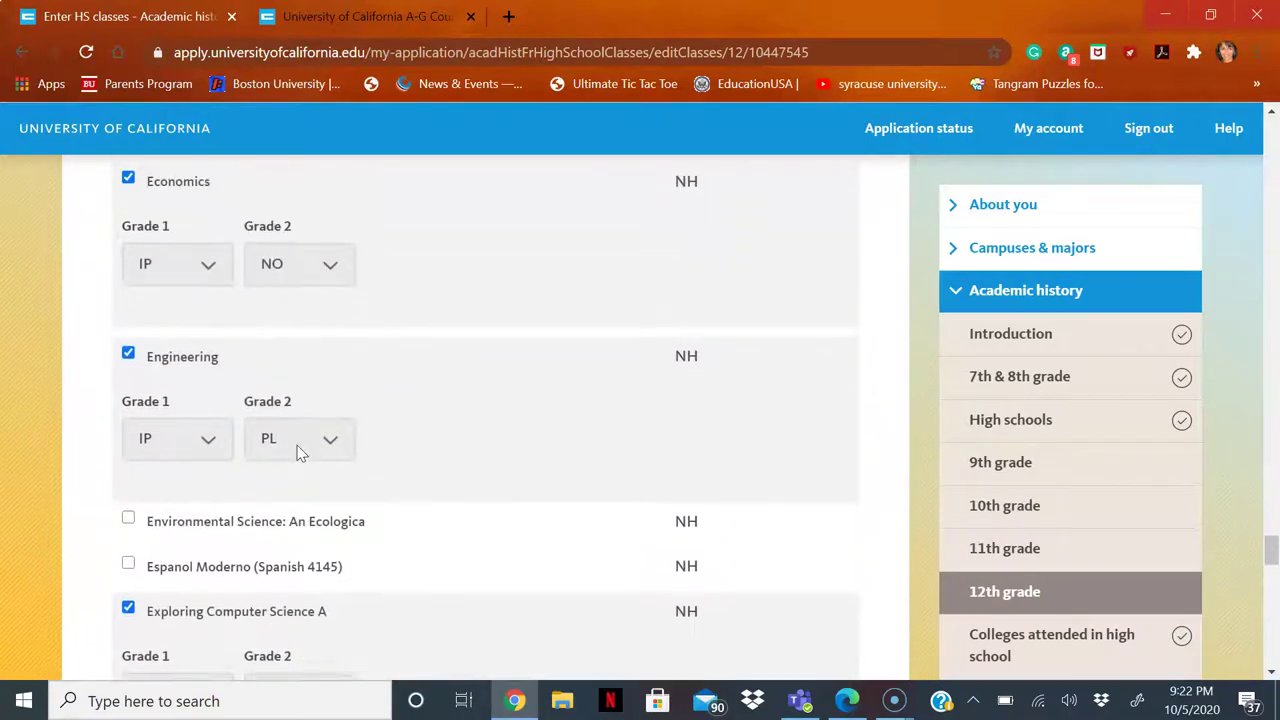
{"action": "scroll", "coordinate": [297, 449], "scroll_direction": "up", "scroll_amount": 1}
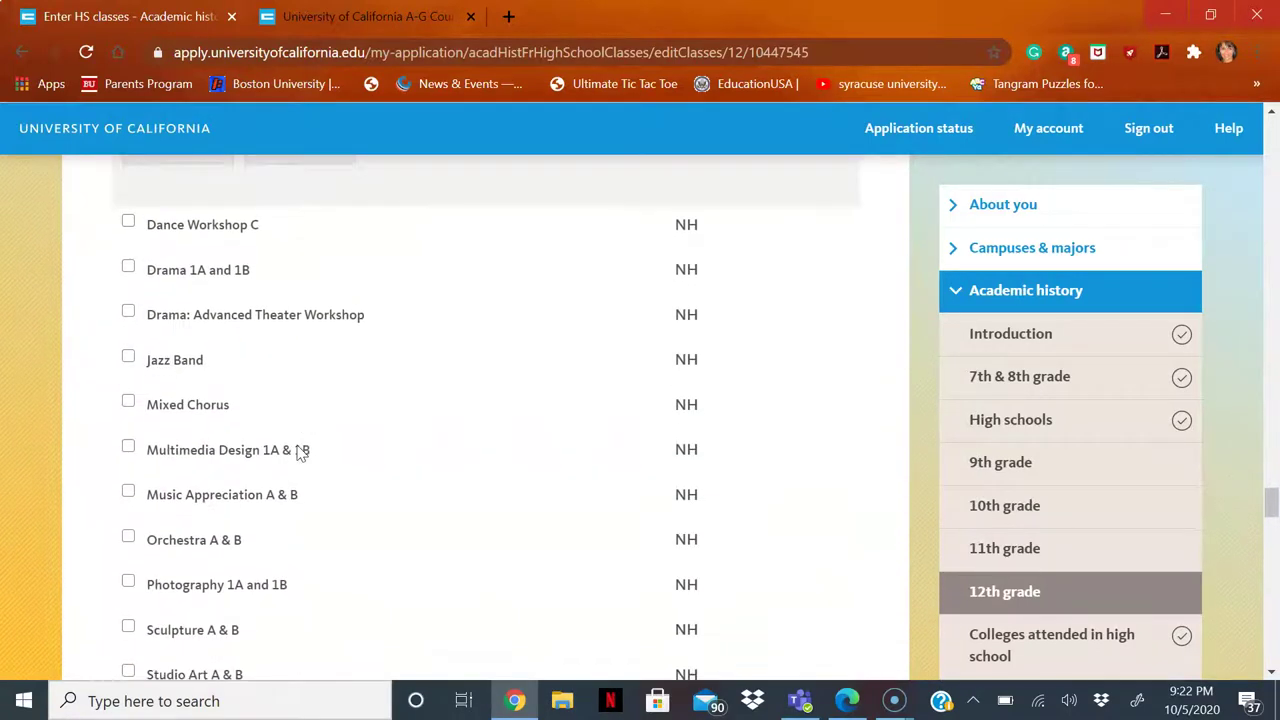
{"action": "scroll", "coordinate": [297, 449], "scroll_direction": "down", "scroll_amount": 2}
{"action": "scroll", "coordinate": [258, 474], "scroll_direction": "up", "scroll_amount": 20}
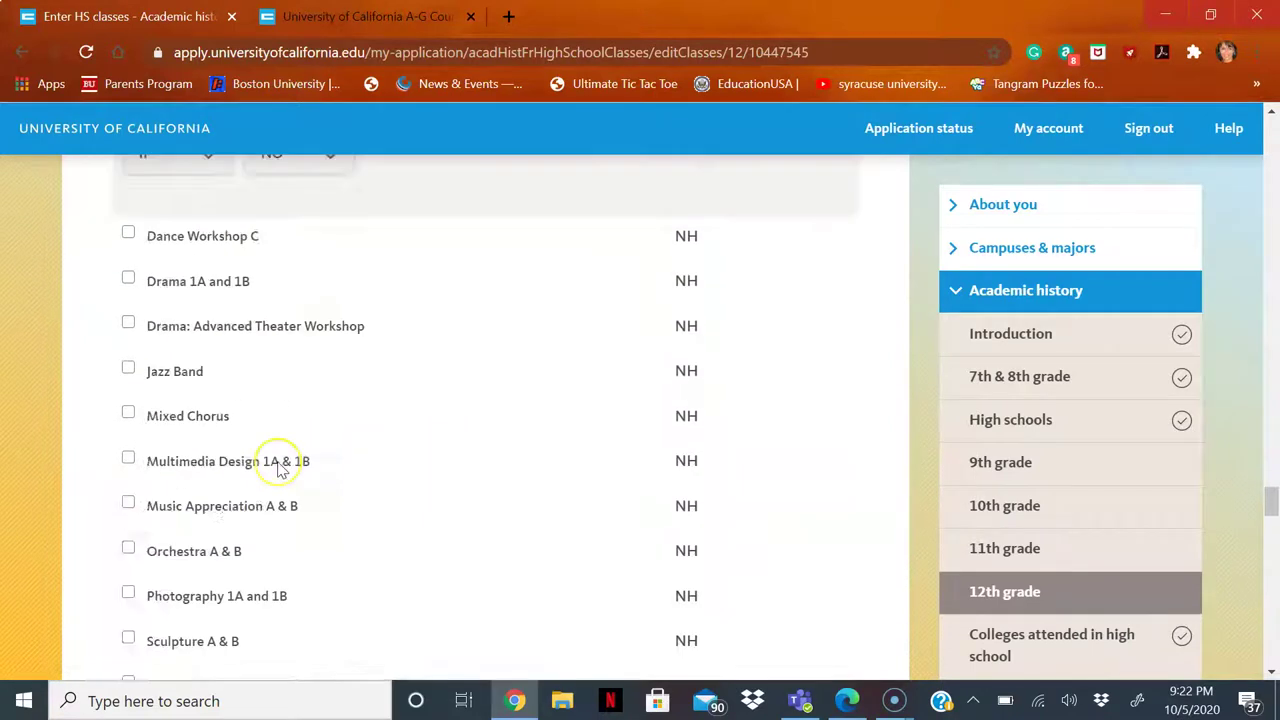
{"action": "scroll", "coordinate": [279, 470], "scroll_direction": "up", "scroll_amount": 20}
{"action": "scroll", "coordinate": [279, 470], "scroll_direction": "down", "scroll_amount": 6}
{"action": "scroll", "coordinate": [279, 467], "scroll_direction": "down", "scroll_amount": 8}
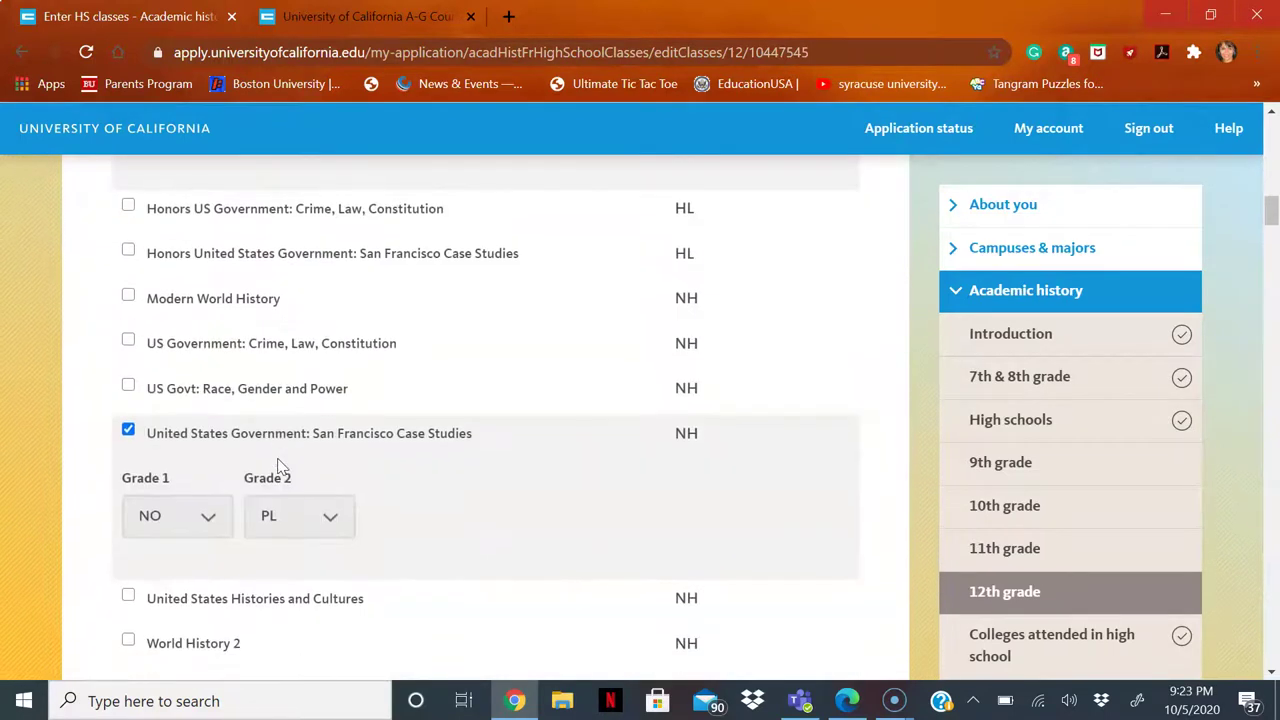
{"action": "scroll", "coordinate": [281, 463], "scroll_direction": "down", "scroll_amount": 5}
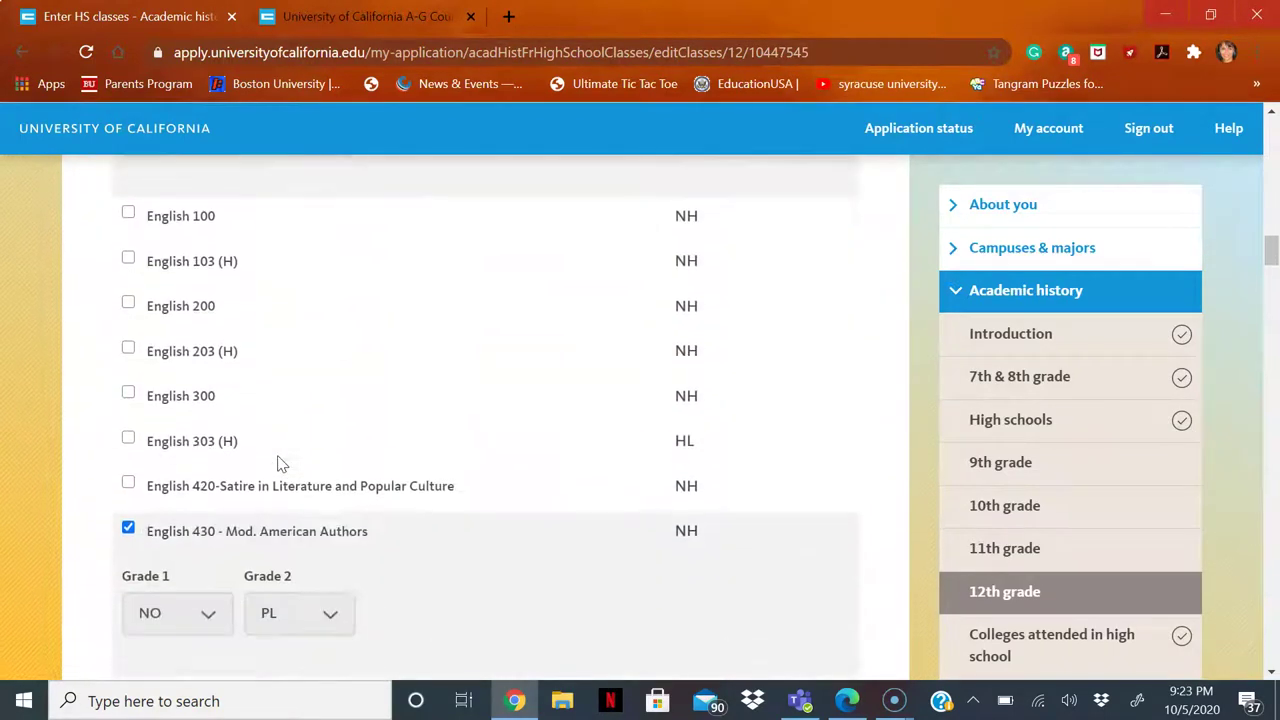
{"action": "scroll", "coordinate": [279, 463], "scroll_direction": "down", "scroll_amount": 4}
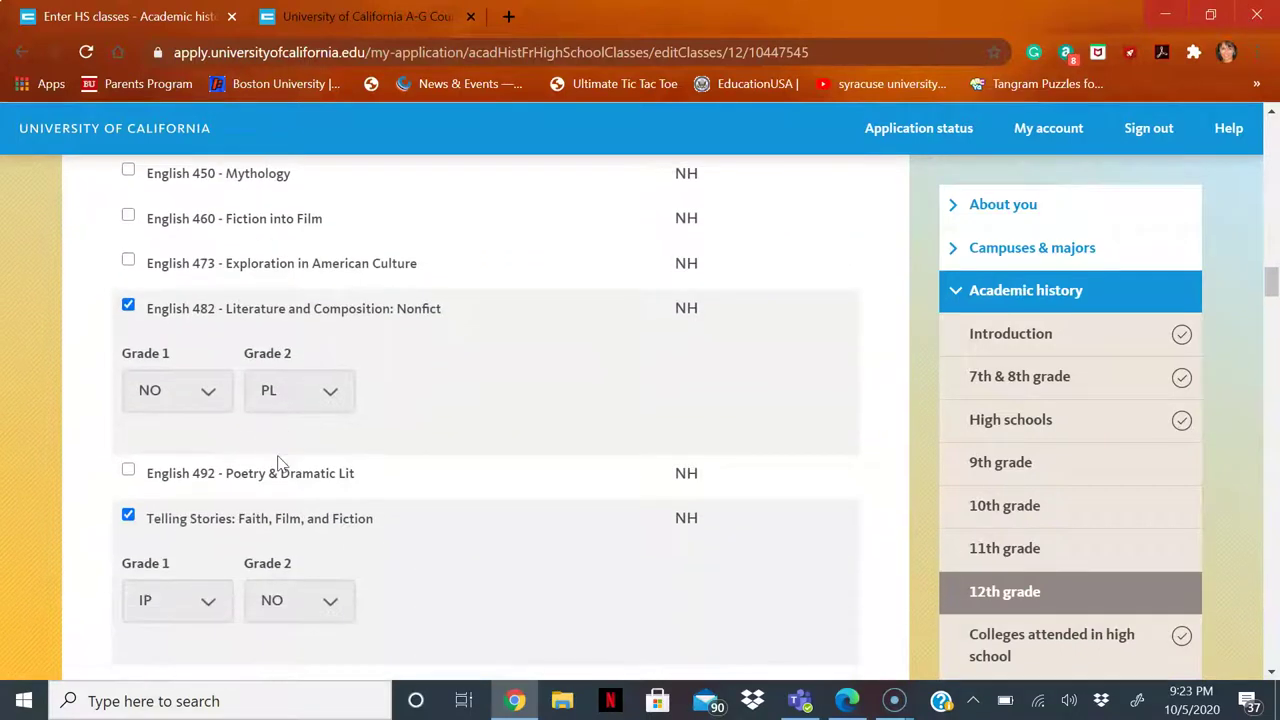
{"action": "left_click", "coordinate": [193, 522]}
{"action": "scroll", "coordinate": [652, 497], "scroll_direction": "down", "scroll_amount": 2}
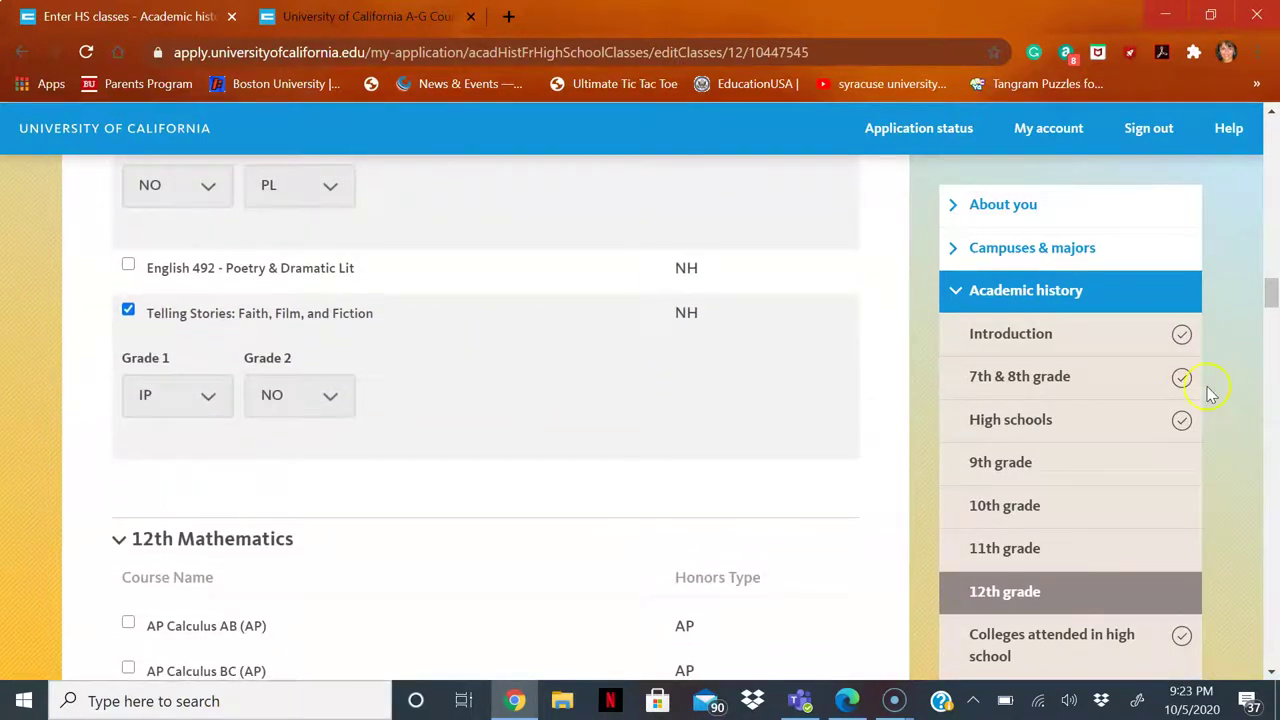
{"action": "scroll", "coordinate": [1160, 515], "scroll_direction": "down", "scroll_amount": 3}
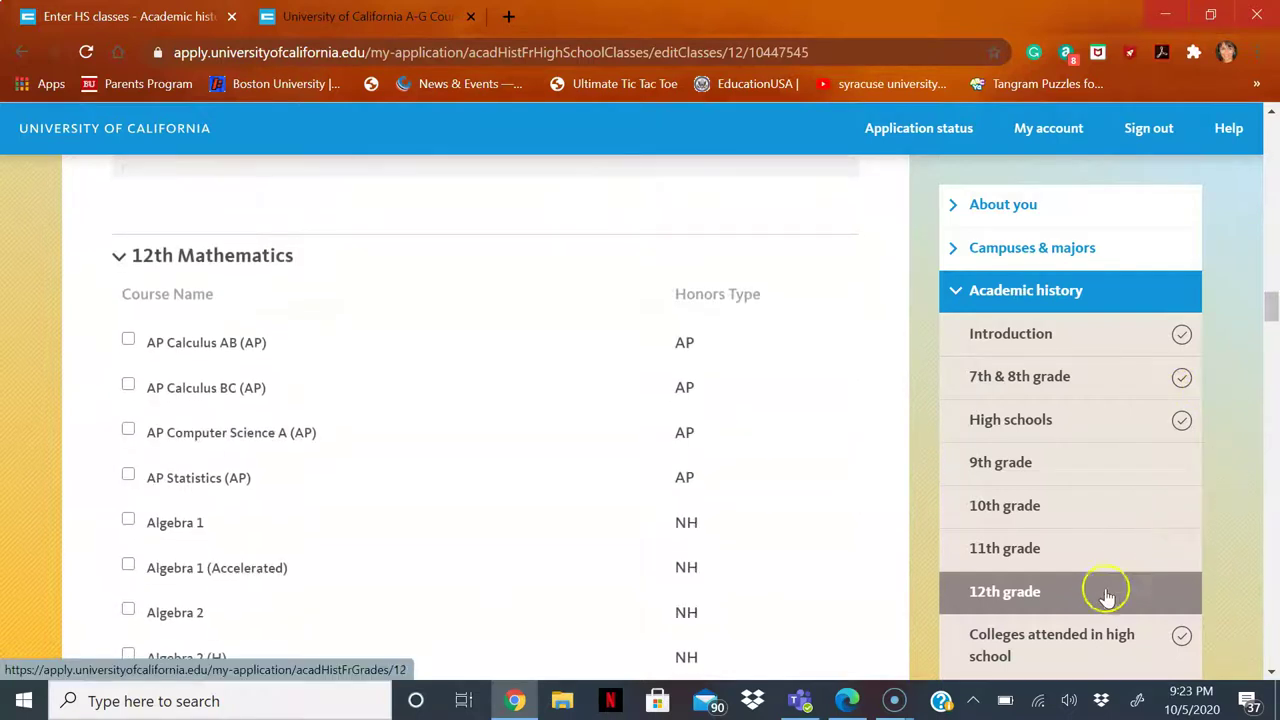
- Cancel the Leave site prompt to keep the unsaved 12th grade changes
{"action": "left_click", "coordinate": [1086, 628]}
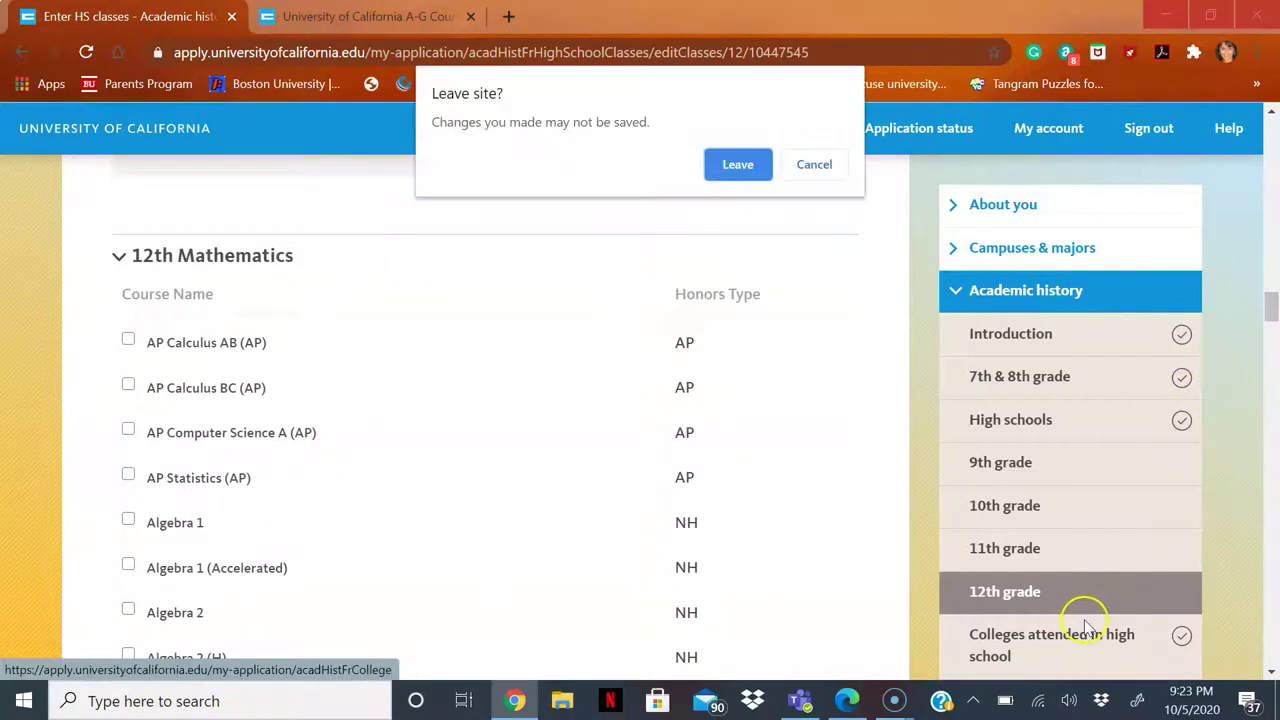
{"action": "left_click", "coordinate": [815, 165]}
{"action": "scroll", "coordinate": [391, 555], "scroll_direction": "down", "scroll_amount": 20}
{"action": "scroll", "coordinate": [391, 555], "scroll_direction": "down", "scroll_amount": 5}
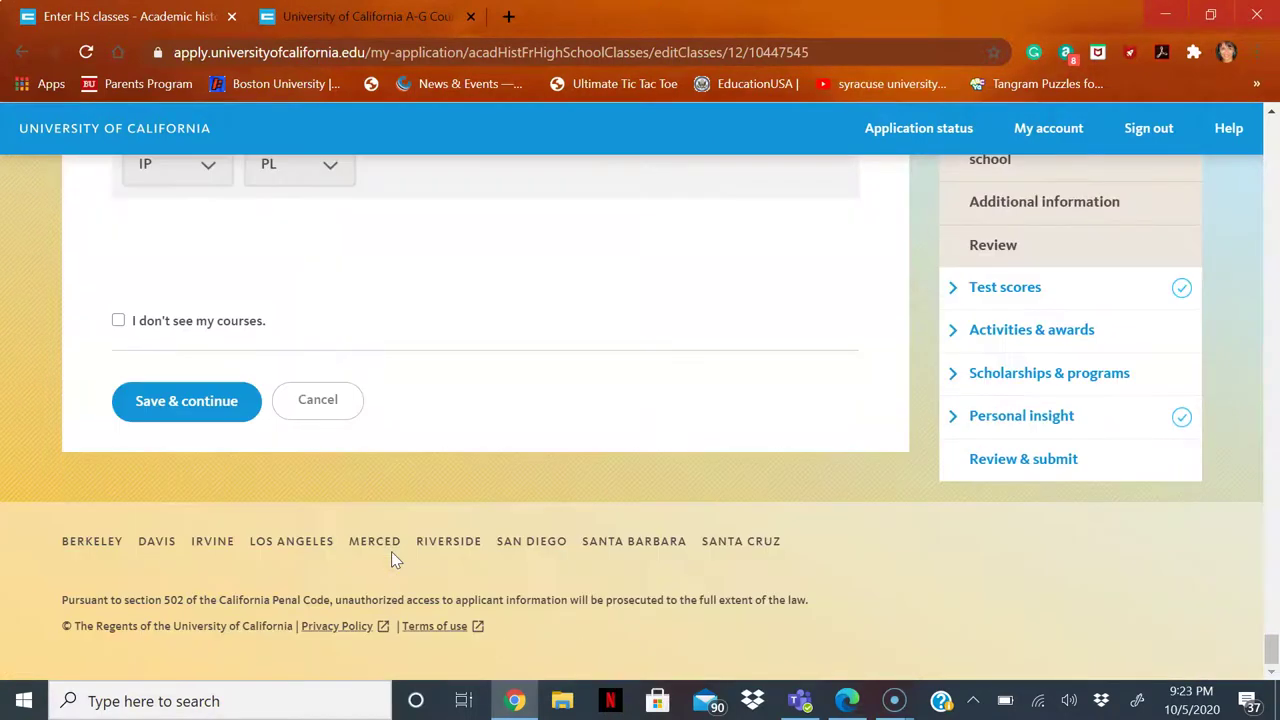
{"action": "right_click", "coordinate": [391, 551]}
- Save the 12th grade courses and continue
{"action": "left_click", "coordinate": [170, 401]}
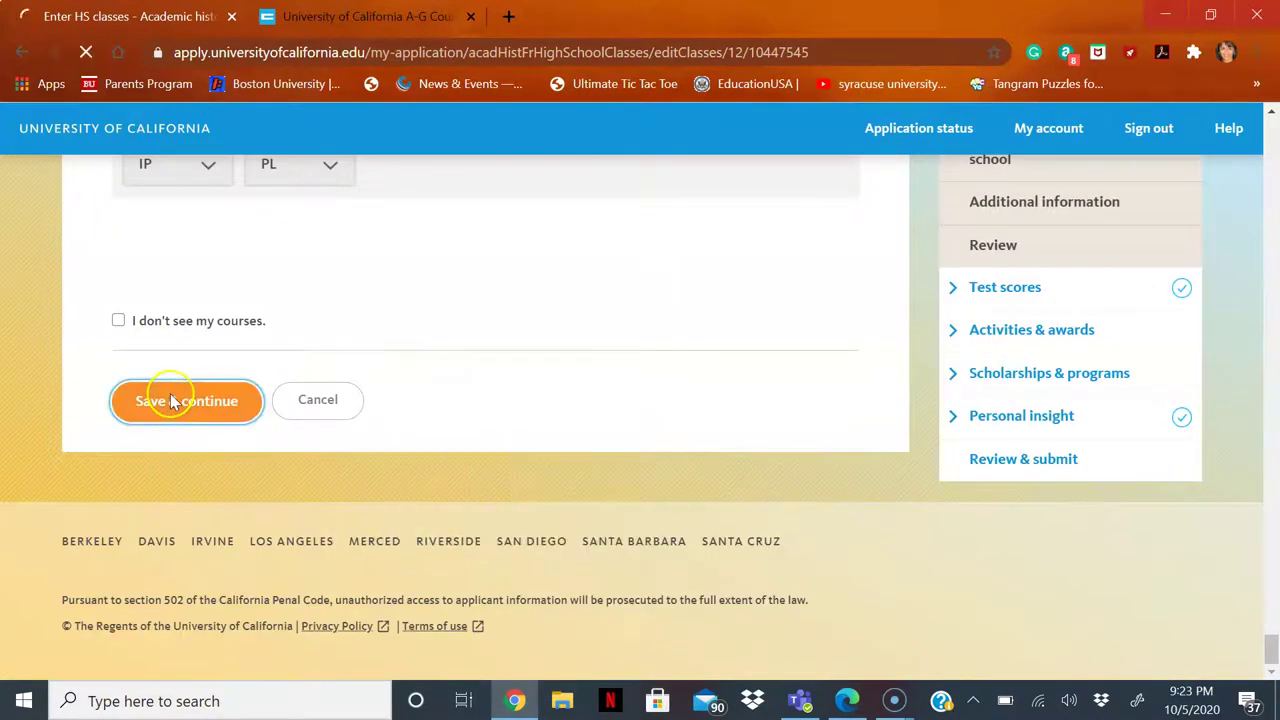
{"action": "scroll", "coordinate": [541, 538], "scroll_direction": "down", "scroll_amount": 2}
{"action": "scroll", "coordinate": [541, 538], "scroll_direction": "down", "scroll_amount": 2}
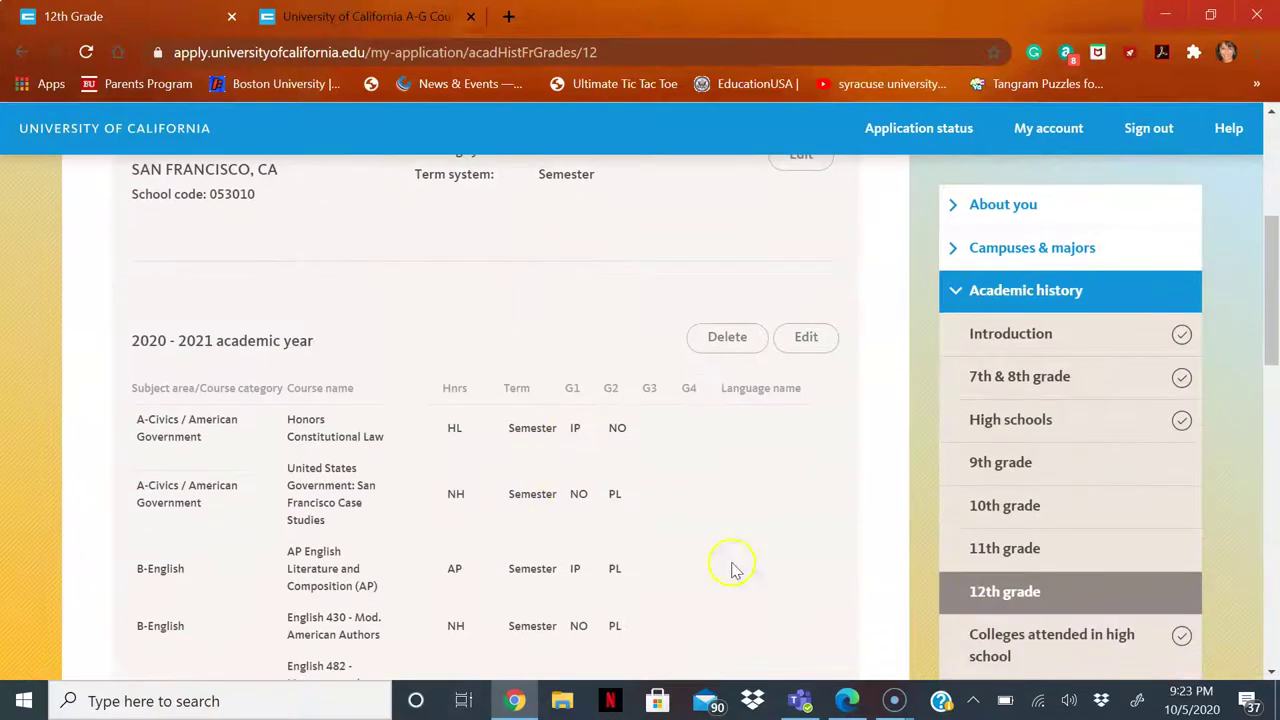
- Confirm Canada College as the only college attended during high school
{"action": "left_click", "coordinate": [1003, 633]}
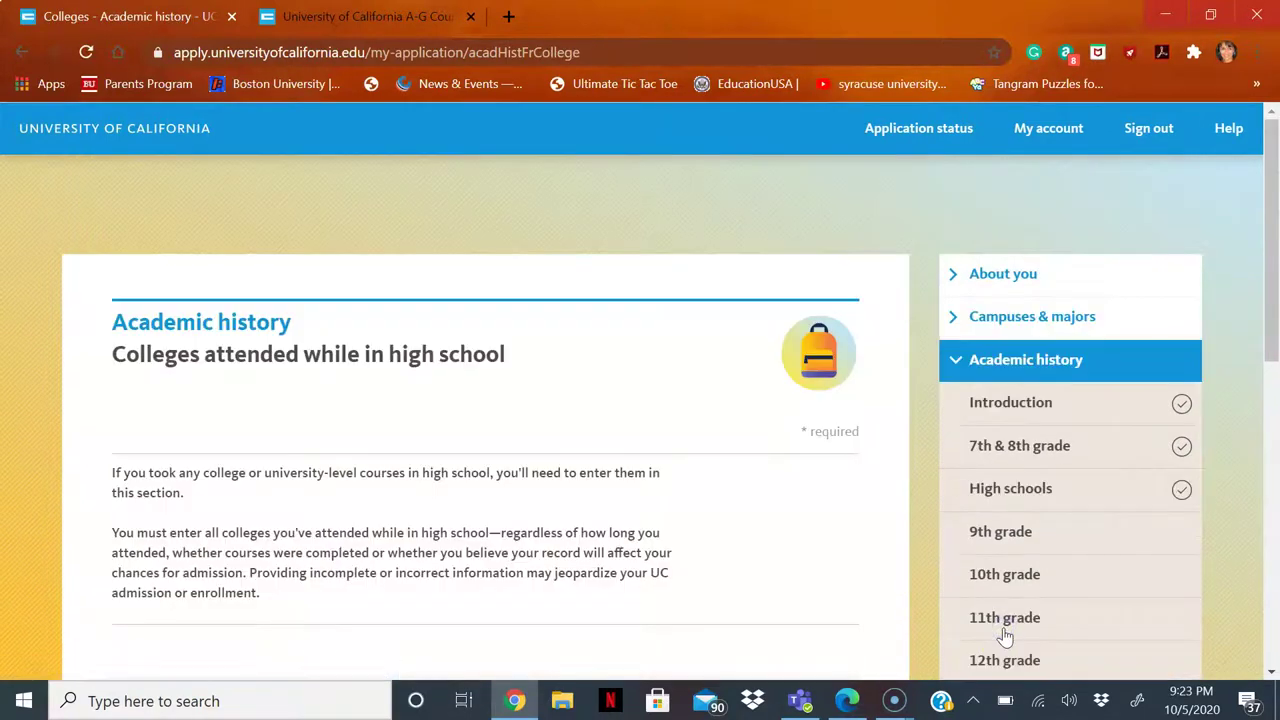
{"action": "scroll", "coordinate": [666, 531], "scroll_direction": "down", "scroll_amount": 4}
{"action": "scroll", "coordinate": [668, 533], "scroll_direction": "down", "scroll_amount": 1}
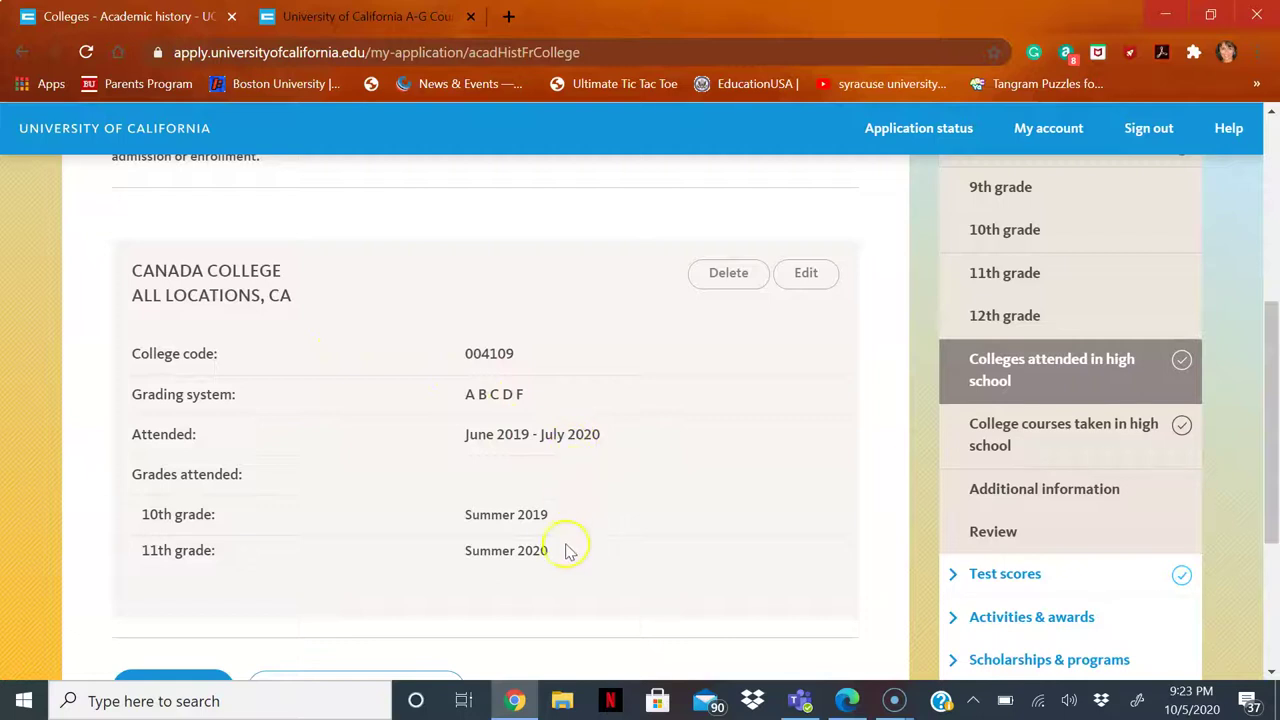
{"action": "scroll", "coordinate": [513, 553], "scroll_direction": "down", "scroll_amount": 2}
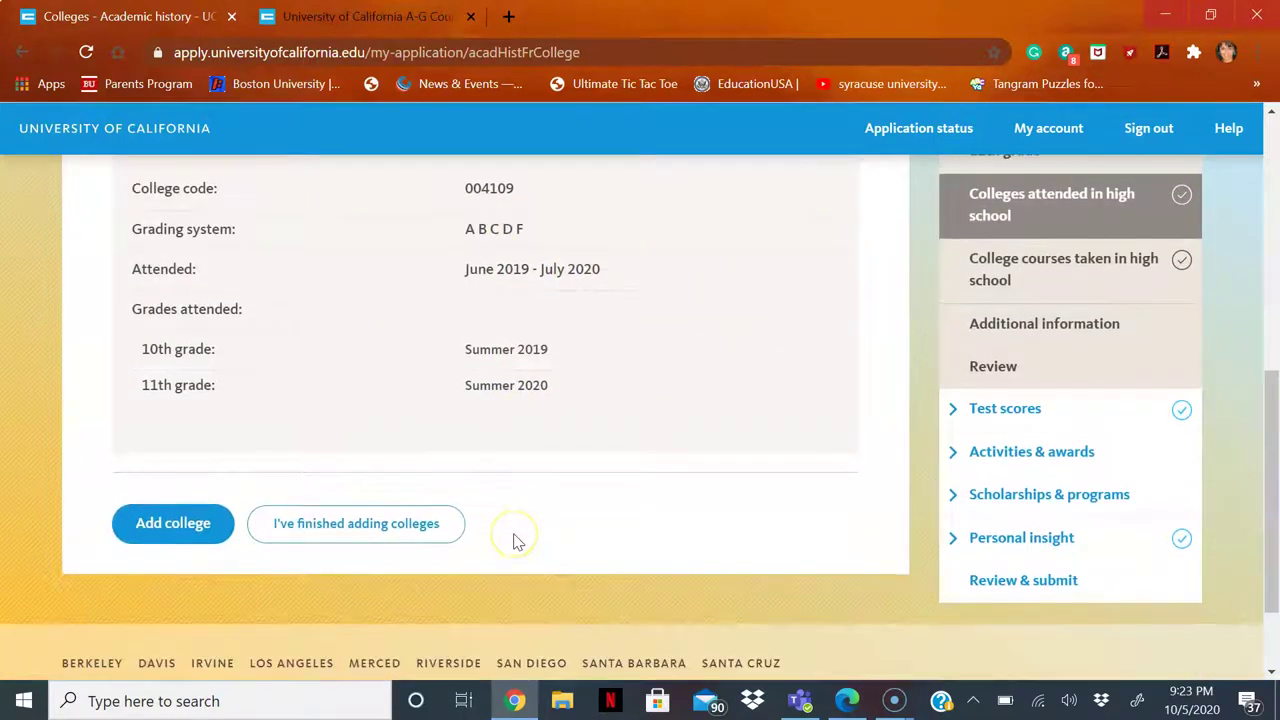
{"action": "left_click", "coordinate": [447, 526]}
{"action": "scroll", "coordinate": [448, 530], "scroll_direction": "down", "scroll_amount": 4}
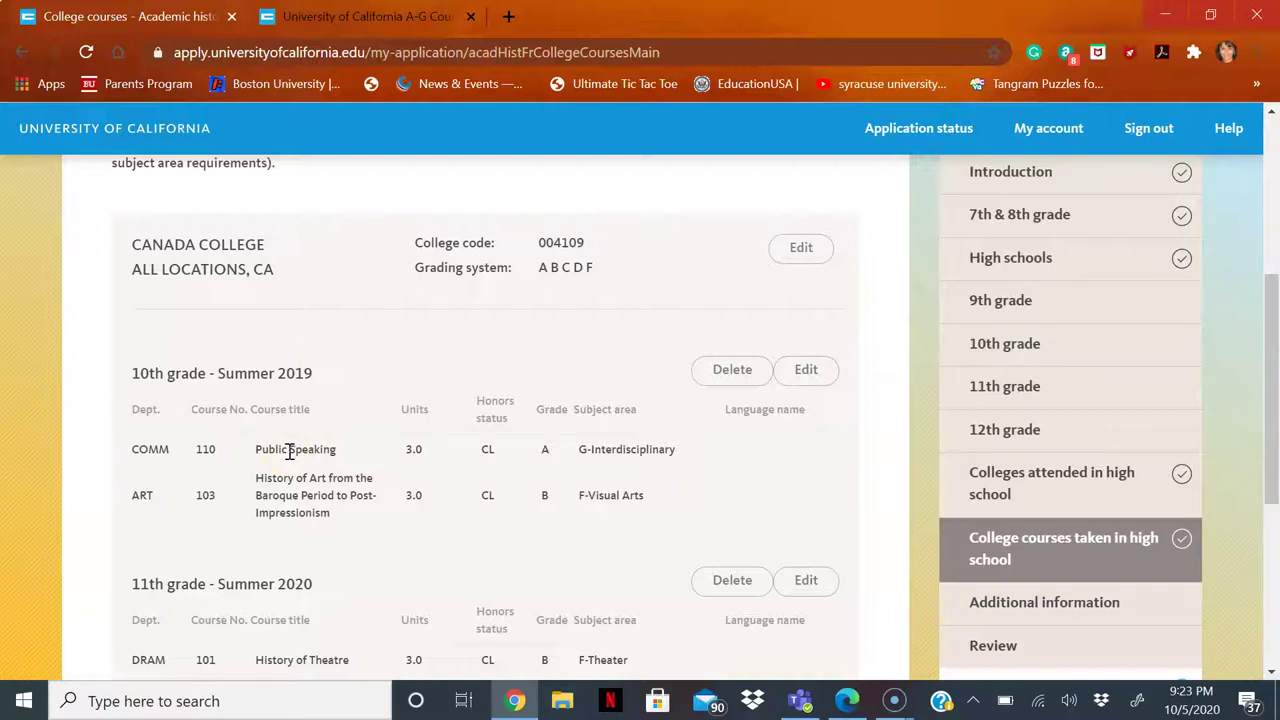
- Review the Canada College course tables, including the Summer 2020 DRAM 101 entry graded B
{"action": "scroll", "coordinate": [430, 488], "scroll_direction": "down", "scroll_amount": 1}
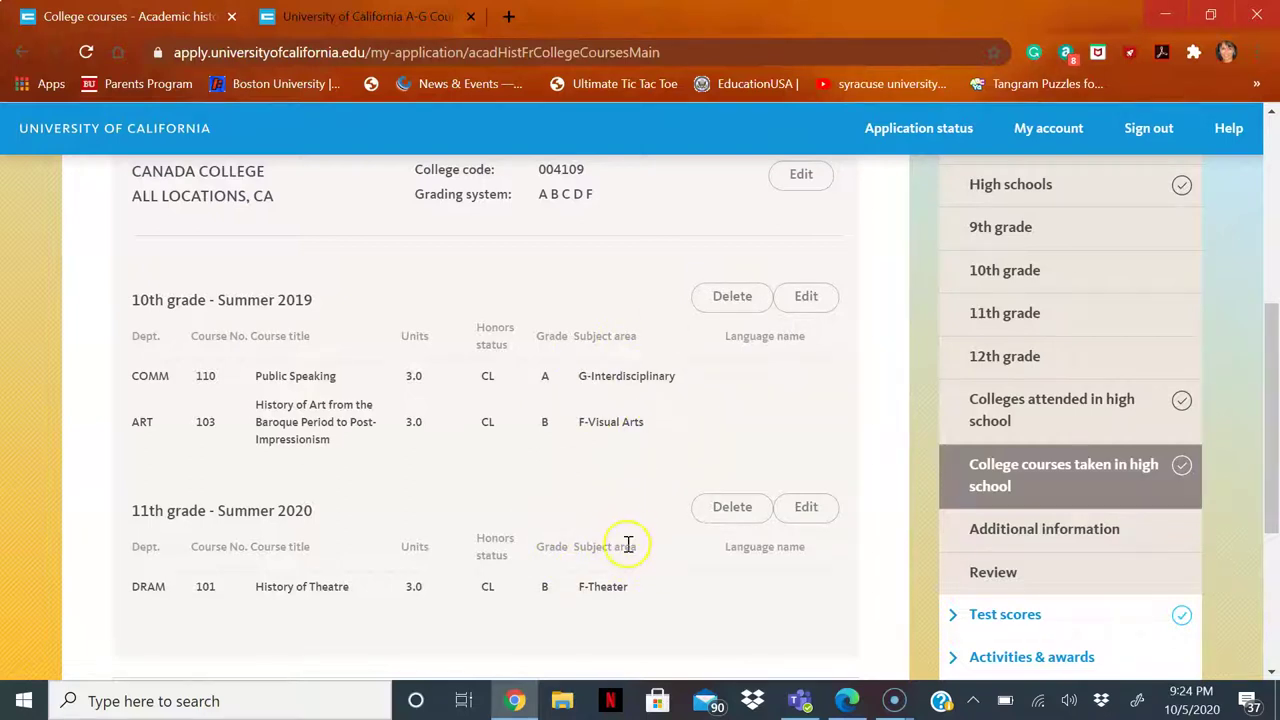
{"action": "scroll", "coordinate": [628, 543], "scroll_direction": "down", "scroll_amount": 1}
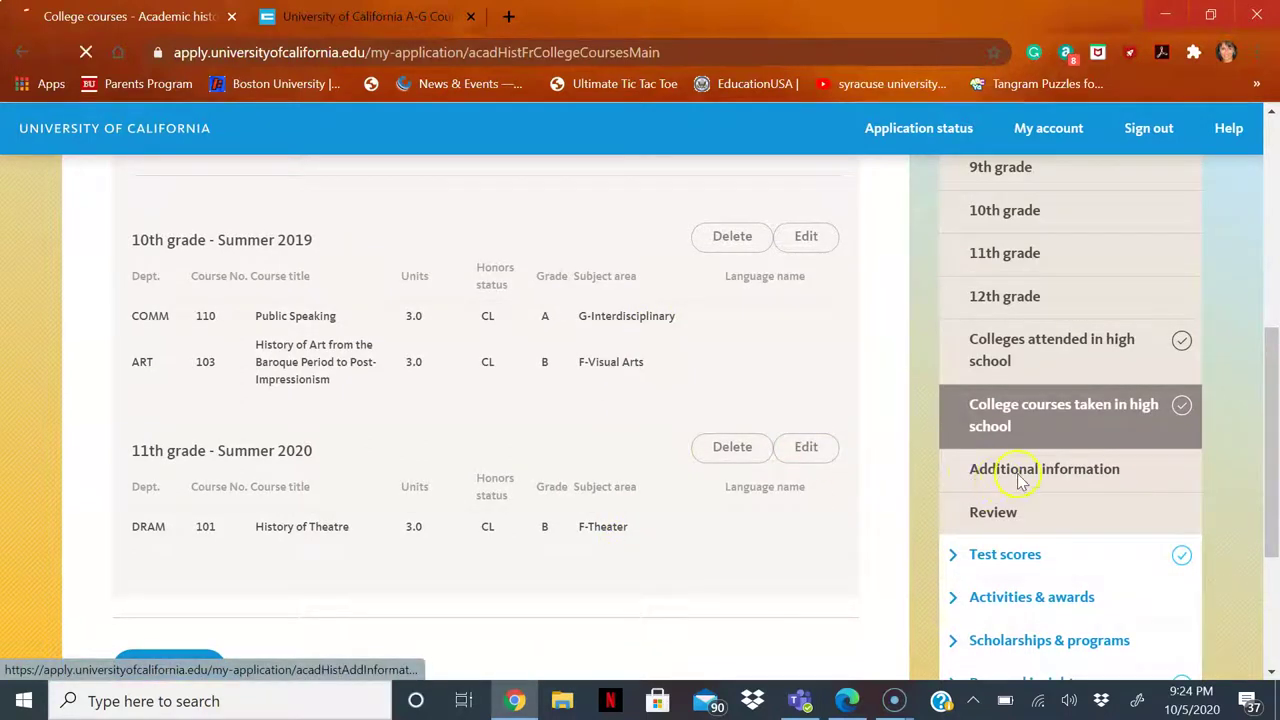
- Enter an additional comment explaining required religious courses limited how many A-G courses were taken
{"action": "scroll", "coordinate": [829, 500], "scroll_direction": "down", "scroll_amount": 2}
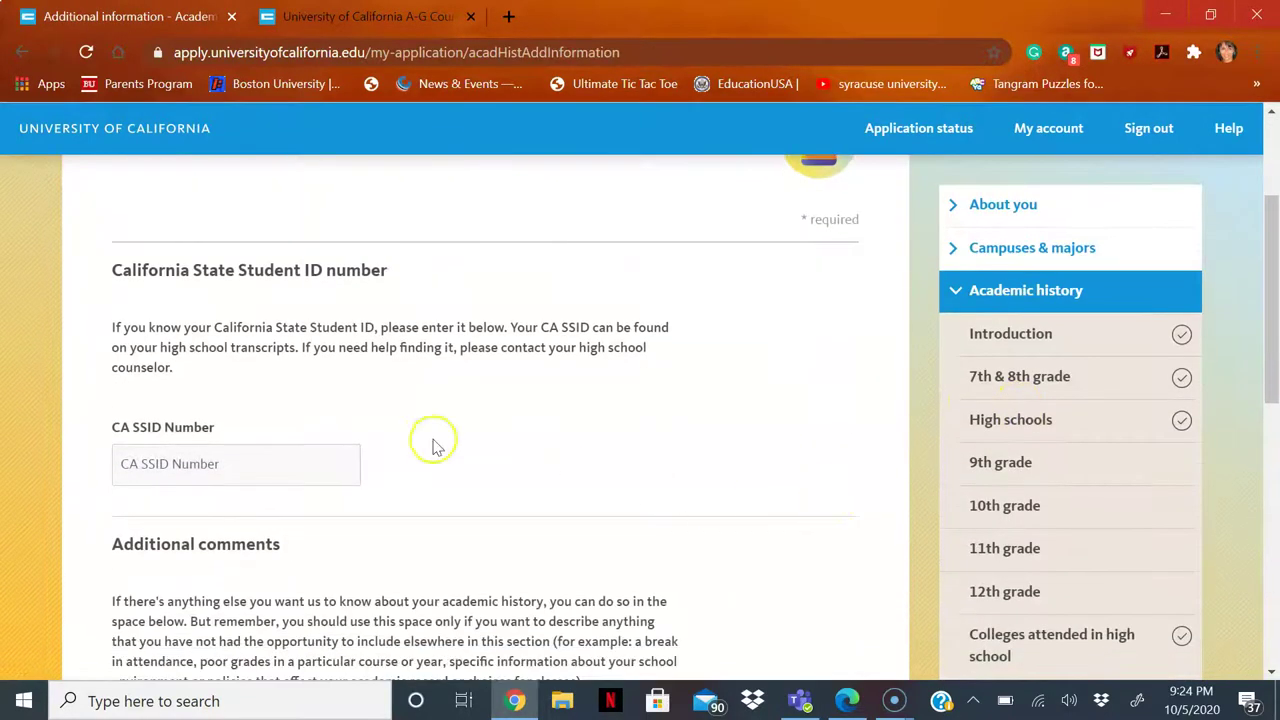
{"action": "left_click", "coordinate": [243, 460]}
{"action": "left_click", "coordinate": [366, 440]}
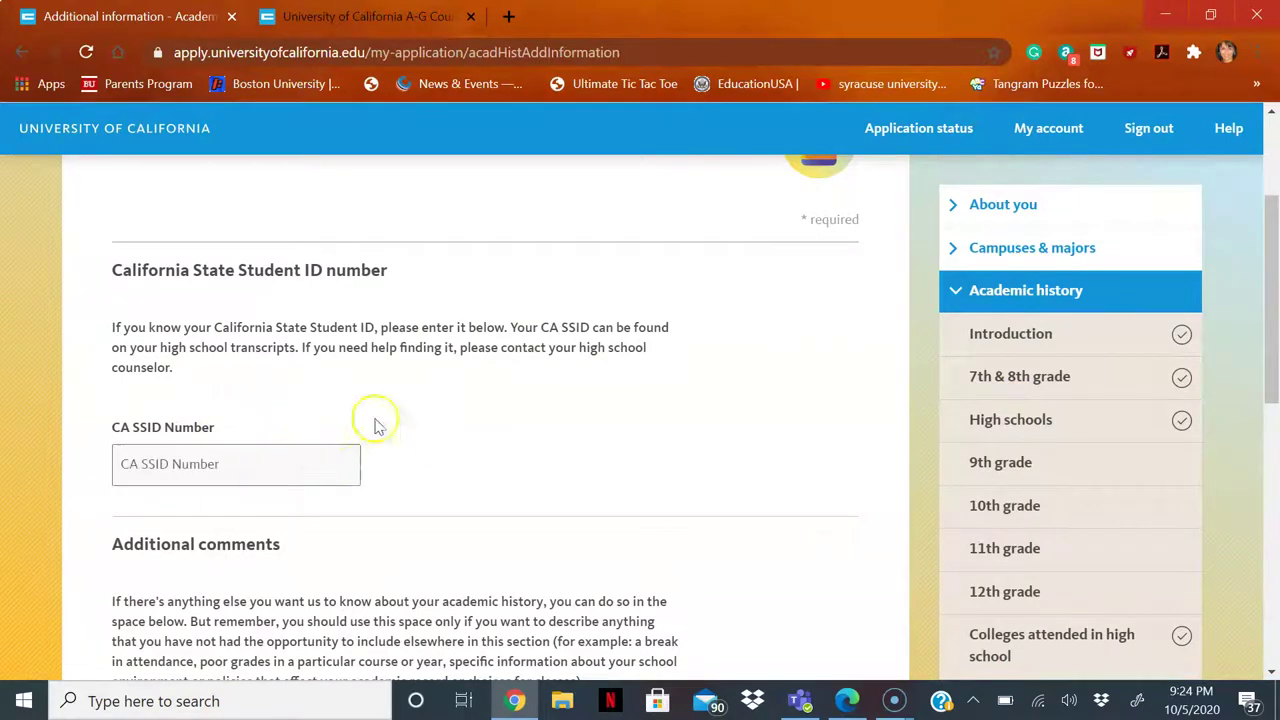
{"action": "scroll", "coordinate": [440, 460], "scroll_direction": "down", "scroll_amount": 3}
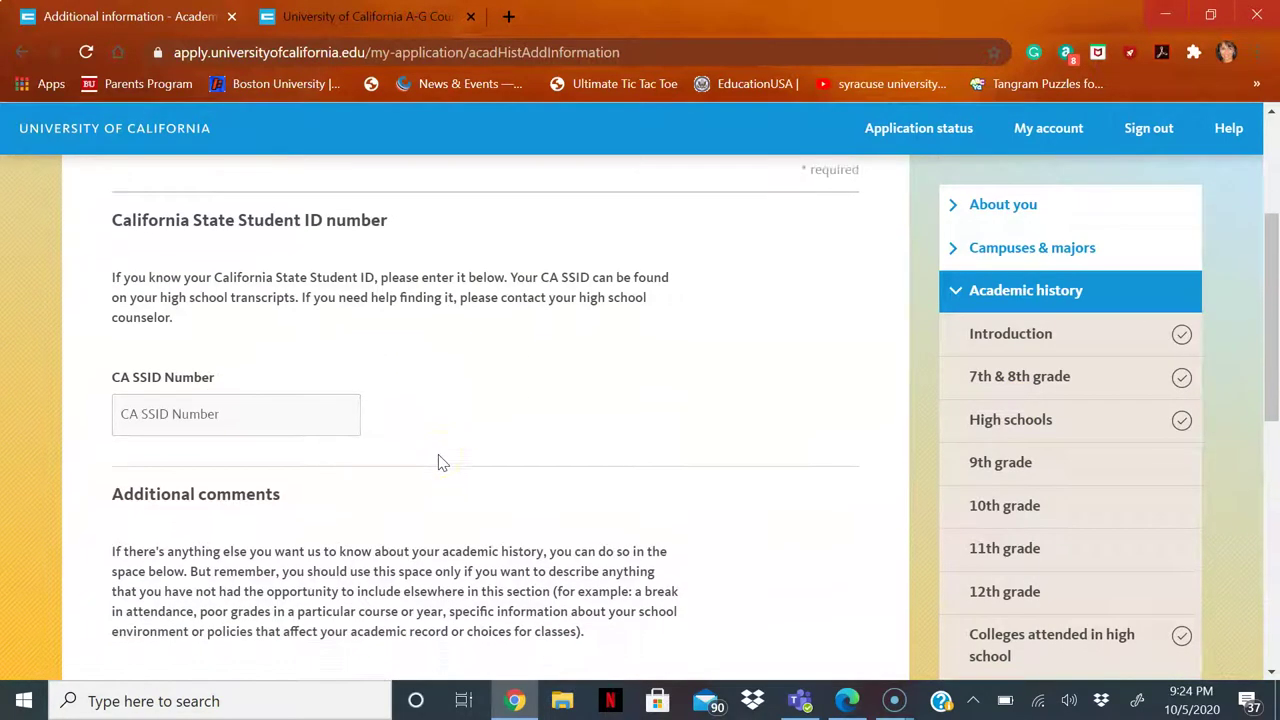
{"action": "scroll", "coordinate": [440, 455], "scroll_direction": "down", "scroll_amount": 2}
{"action": "left_click", "coordinate": [222, 515]}
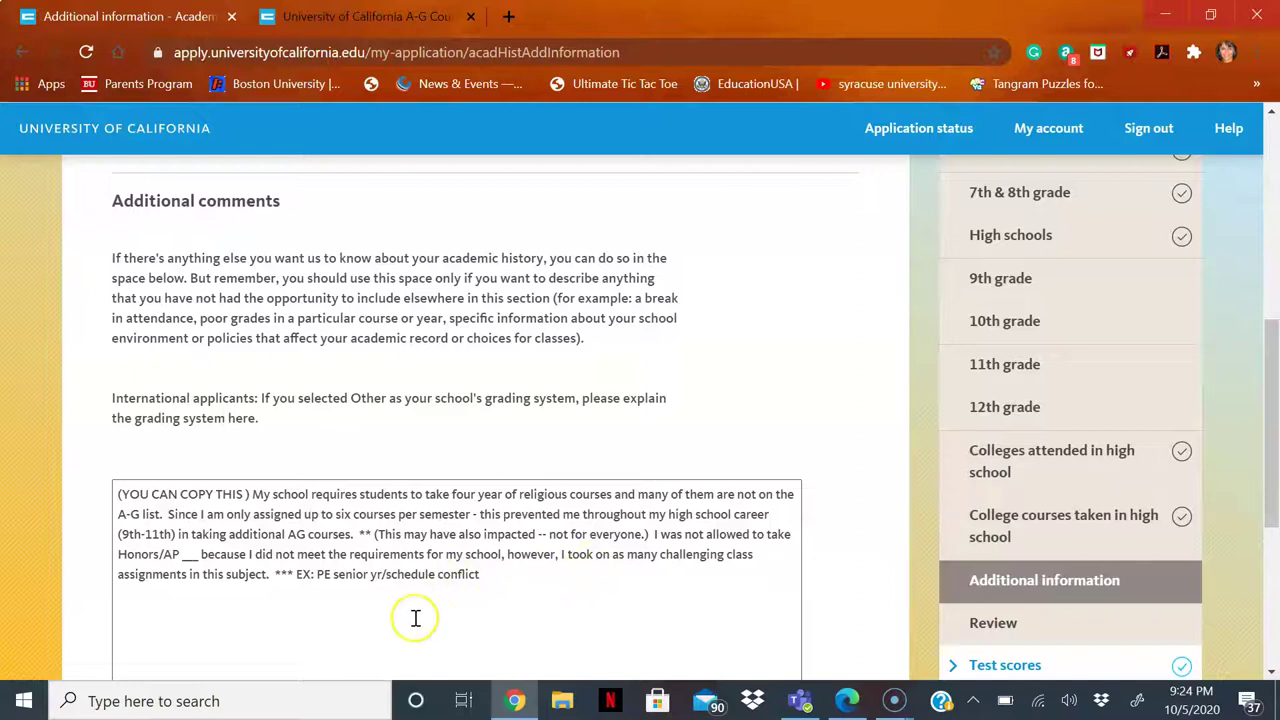
{"action": "scroll", "coordinate": [415, 618], "scroll_direction": "down", "scroll_amount": 1}
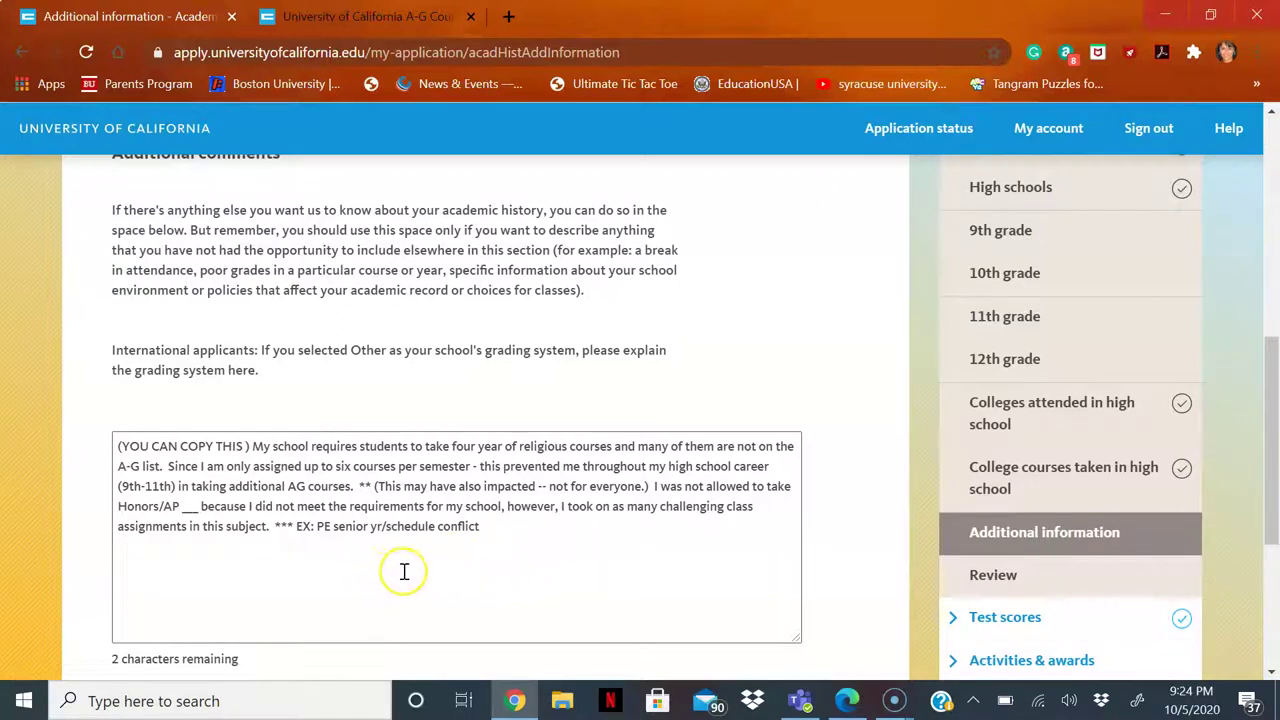
{"action": "scroll", "coordinate": [485, 537], "scroll_direction": "down", "scroll_amount": 1}
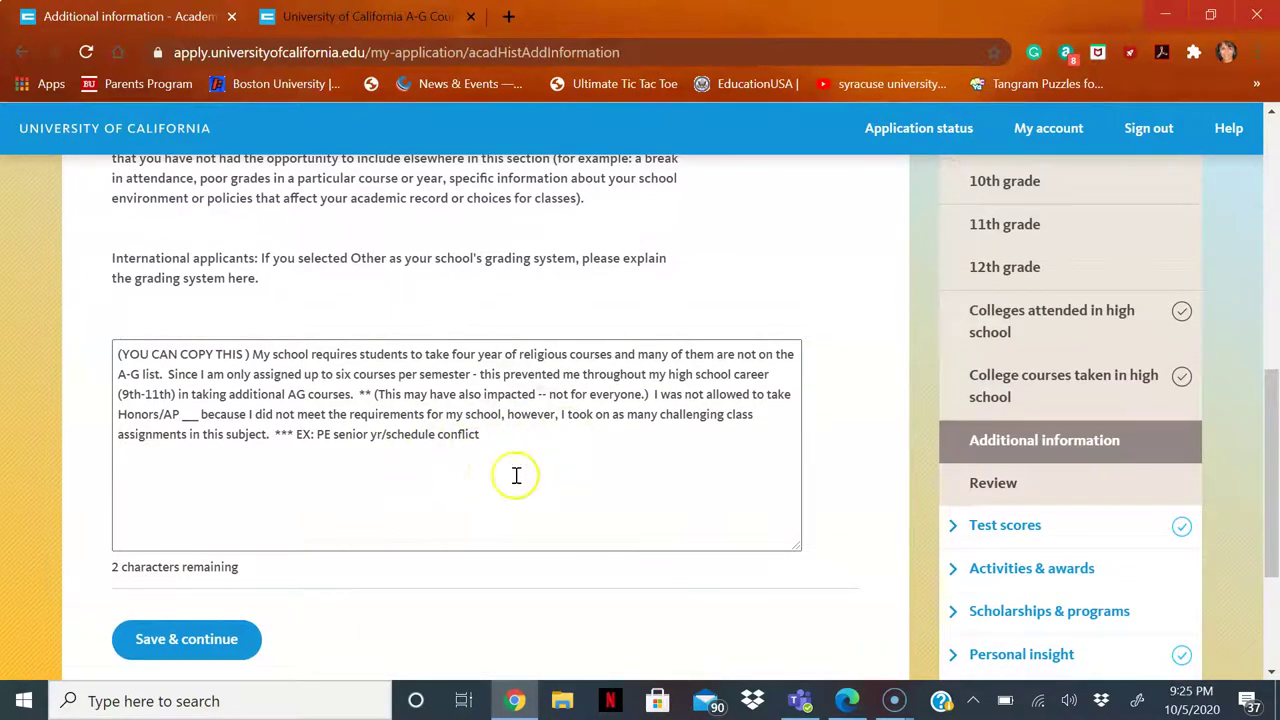
- Save the comment and scroll through the Academic History Review course table
{"action": "left_click", "coordinate": [190, 640]}
{"action": "scroll", "coordinate": [220, 630], "scroll_direction": "down", "scroll_amount": 3}
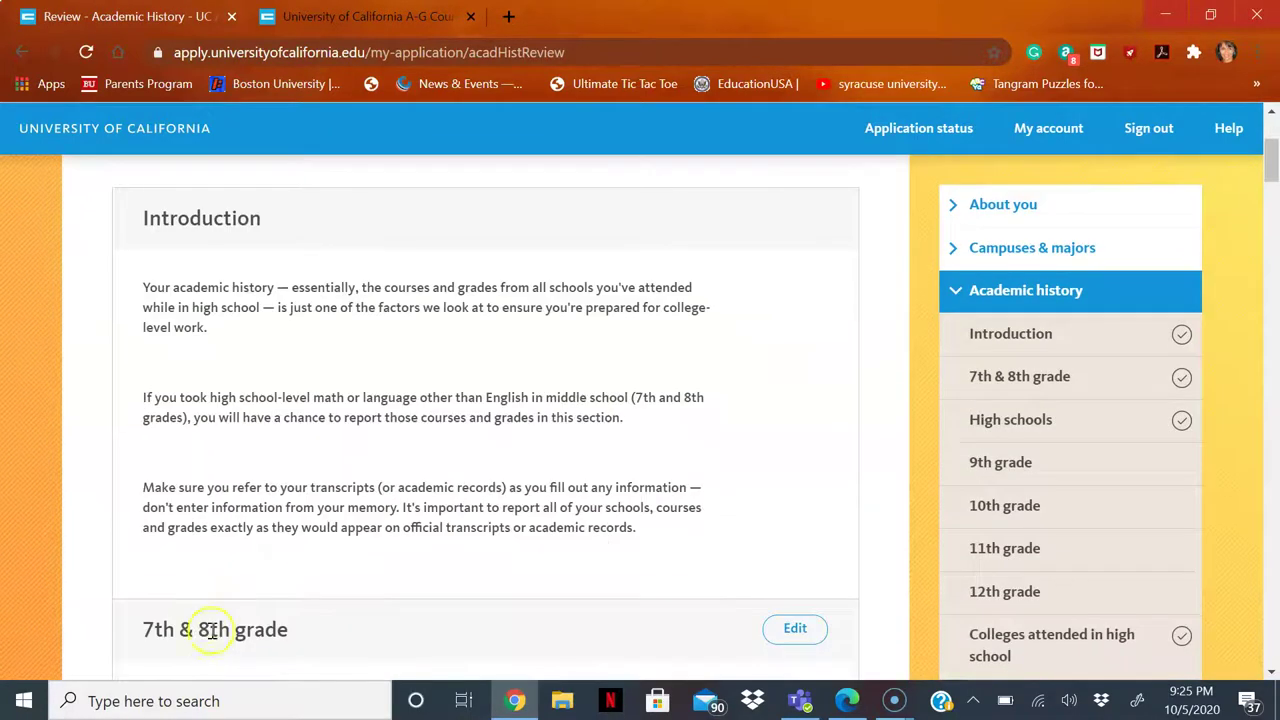
{"action": "scroll", "coordinate": [400, 545], "scroll_direction": "down", "scroll_amount": 3}
{"action": "scroll", "coordinate": [975, 480], "scroll_direction": "down", "scroll_amount": 3}
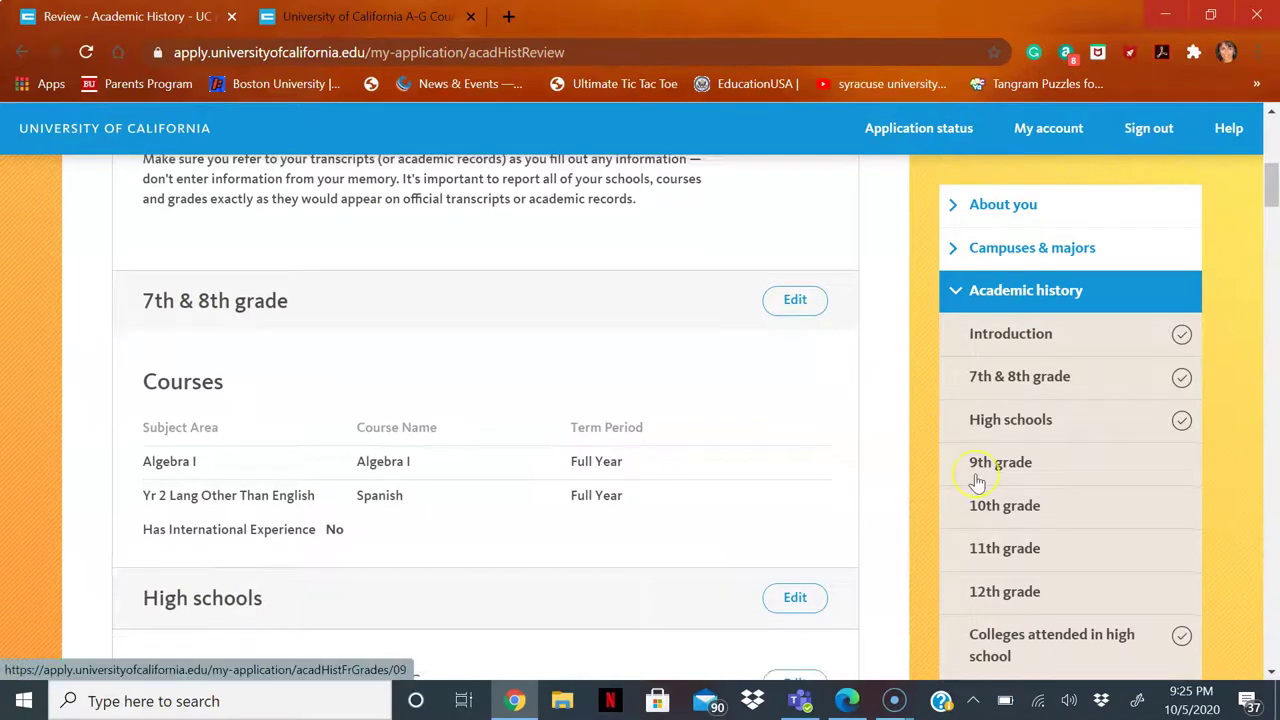
{"action": "scroll", "coordinate": [1015, 535], "scroll_direction": "down", "scroll_amount": 10}
{"action": "scroll", "coordinate": [1015, 535], "scroll_direction": "down", "scroll_amount": 6}
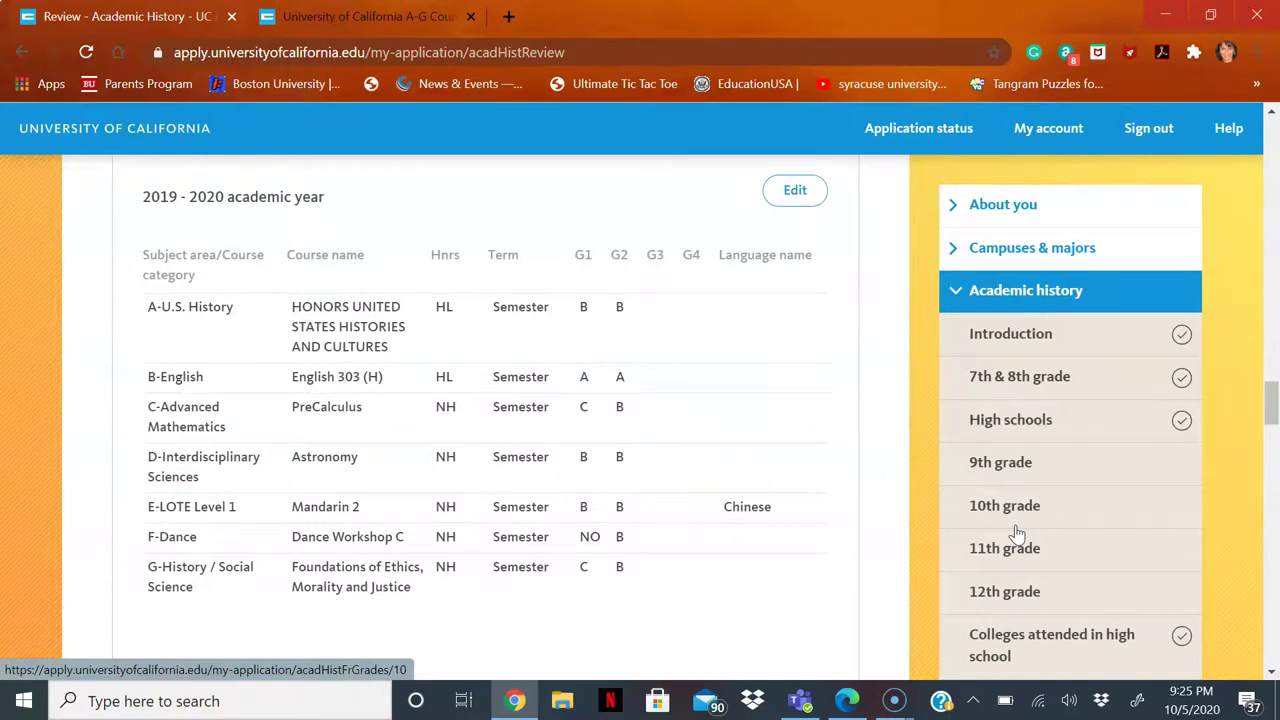
- Continue to the bottom of the review to see Canada College and the Additional Comments
{"action": "left_click", "coordinate": [806, 426]}
{"action": "scroll", "coordinate": [1155, 577], "scroll_direction": "down", "scroll_amount": 2}
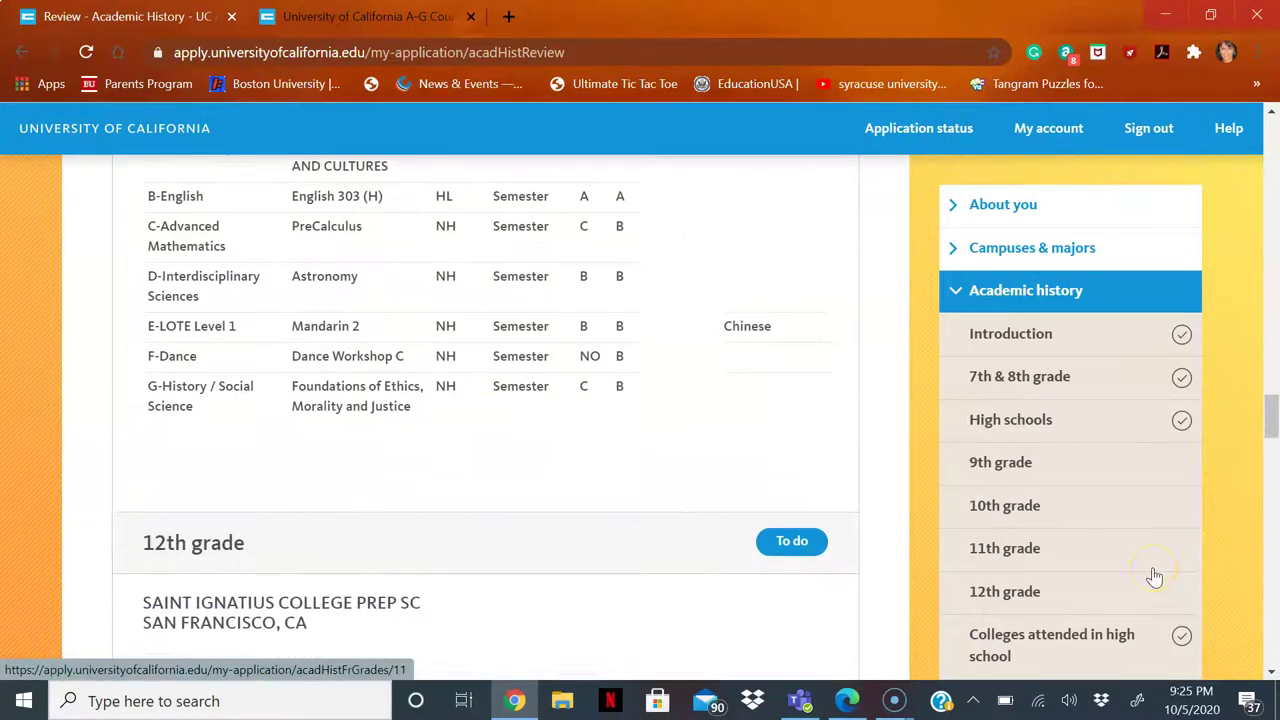
{"action": "left_click_drag", "start_coordinate": [1270, 435], "coordinate": [1270, 514]}
{"action": "scroll", "coordinate": [1120, 555], "scroll_direction": "down", "scroll_amount": 3}
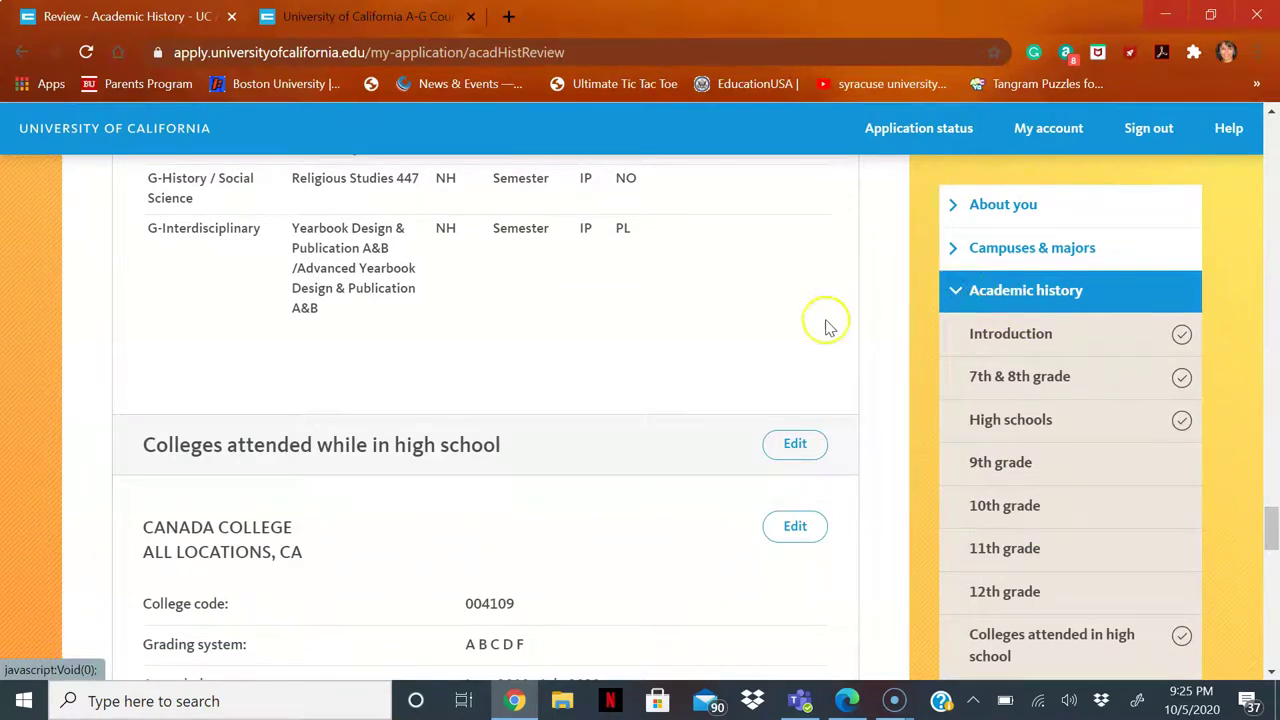
{"action": "scroll", "coordinate": [818, 352], "scroll_direction": "up", "scroll_amount": 6}
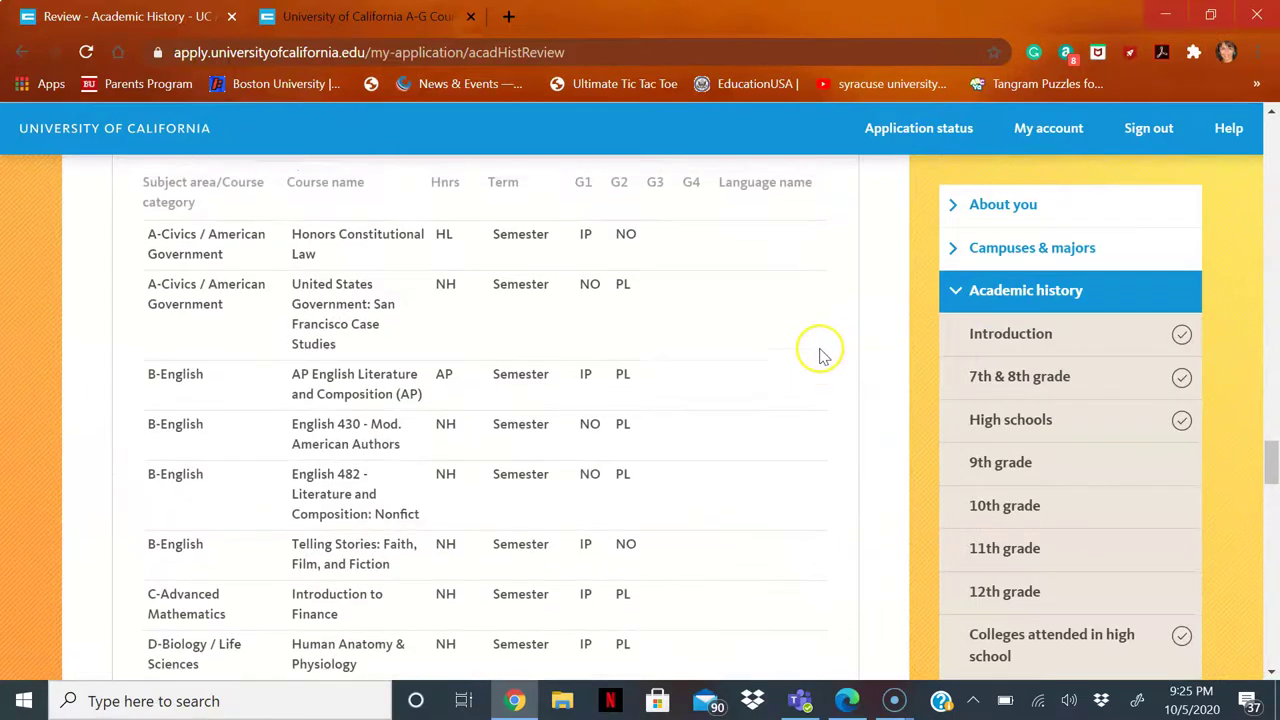
{"action": "scroll", "coordinate": [820, 360], "scroll_direction": "down", "scroll_amount": 2}
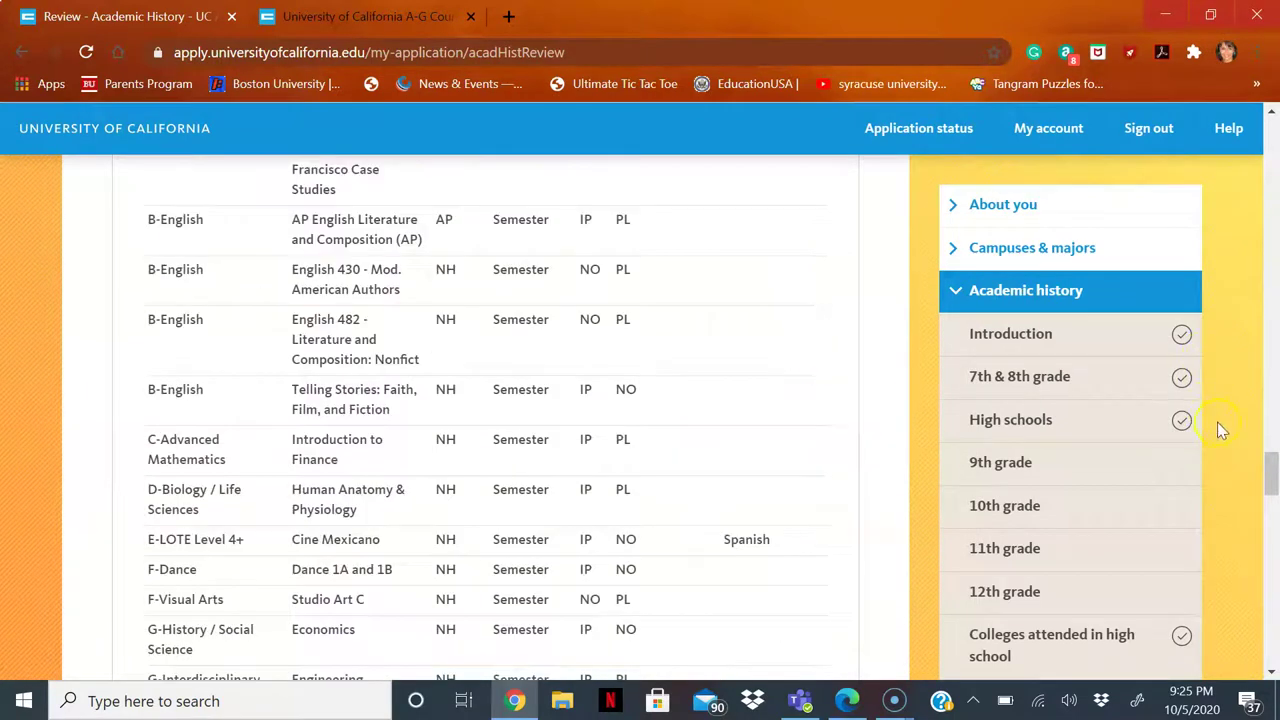
{"action": "left_click_drag", "start_coordinate": [1272, 485], "coordinate": [1265, 697]}
- Check the April 2019 ACT on the ACT & SAT page, composite and every section scored 19
{"action": "left_click", "coordinate": [1005, 287]}
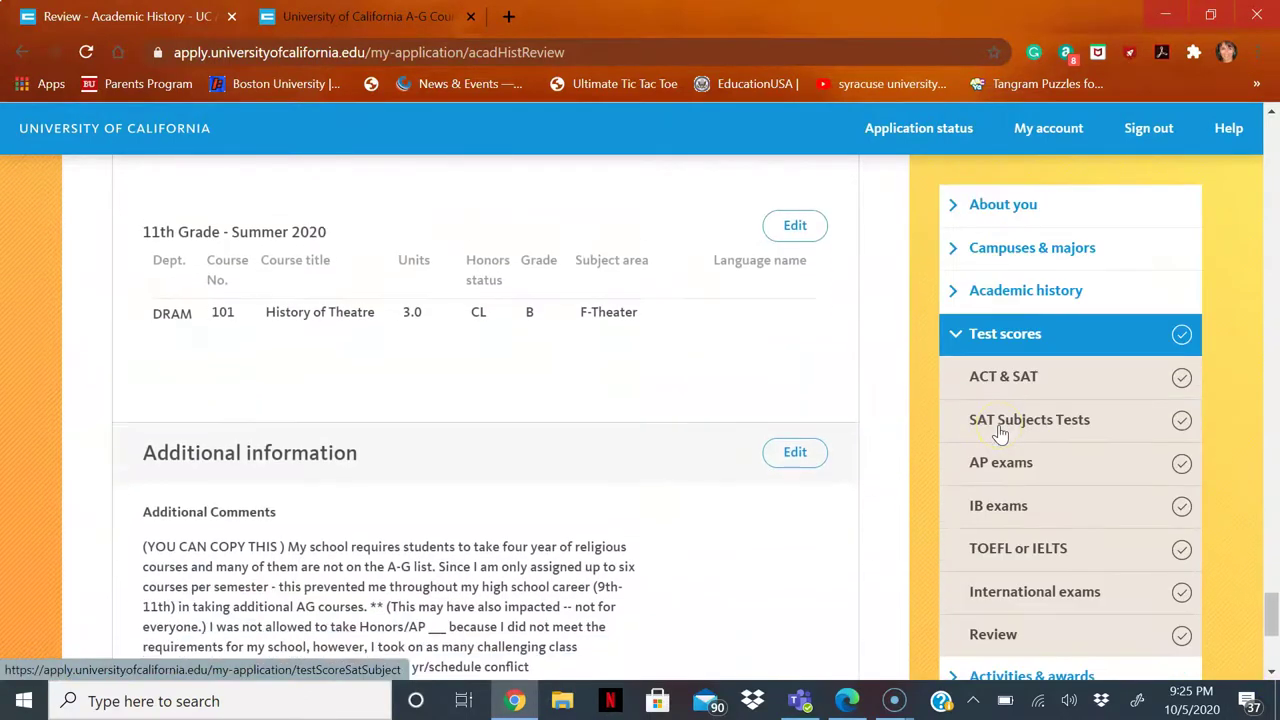
{"action": "left_click", "coordinate": [1004, 372]}
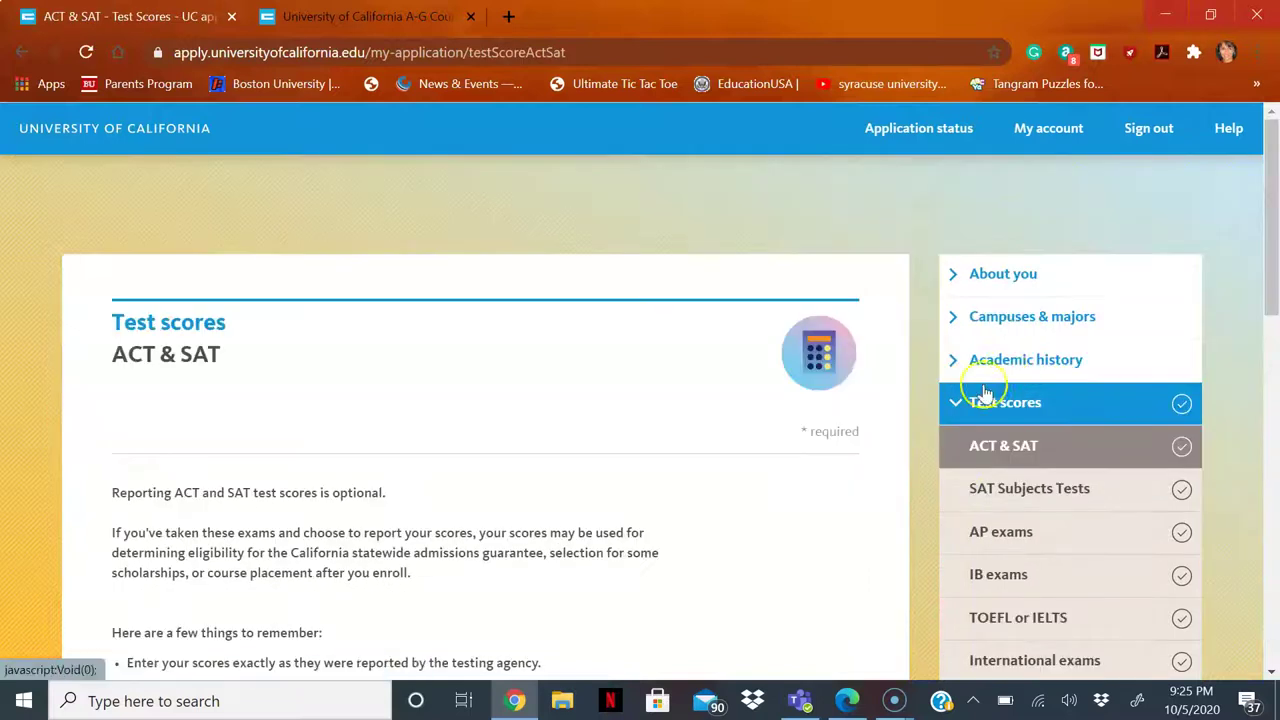
{"action": "scroll", "coordinate": [779, 489], "scroll_direction": "down", "scroll_amount": 5}
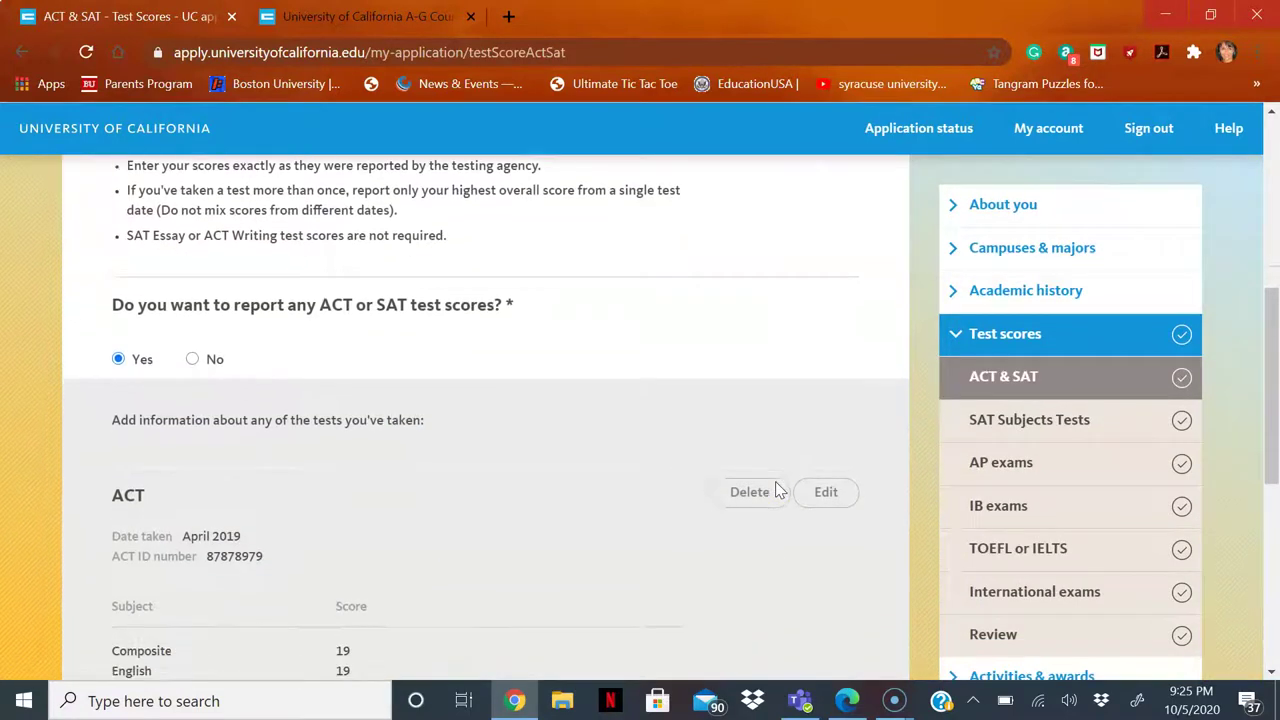
{"action": "scroll", "coordinate": [778, 485], "scroll_direction": "down", "scroll_amount": 4}
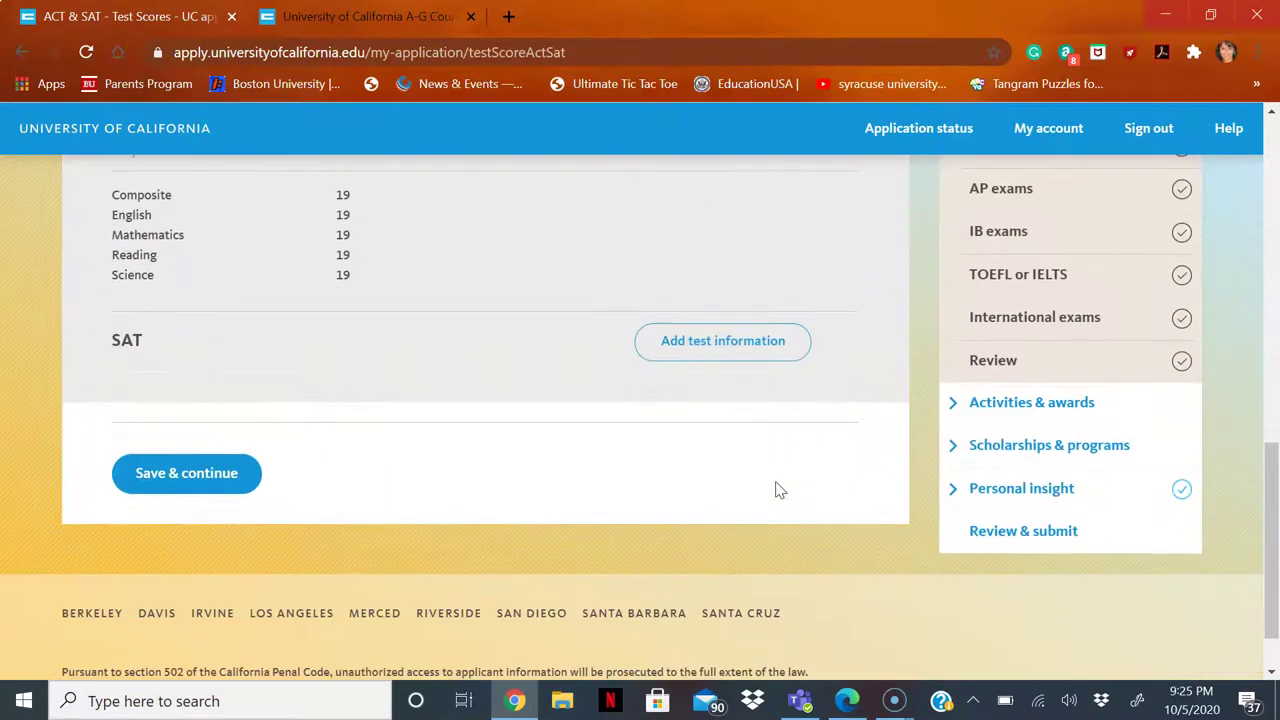
{"action": "scroll", "coordinate": [889, 420], "scroll_direction": "up", "scroll_amount": 2}
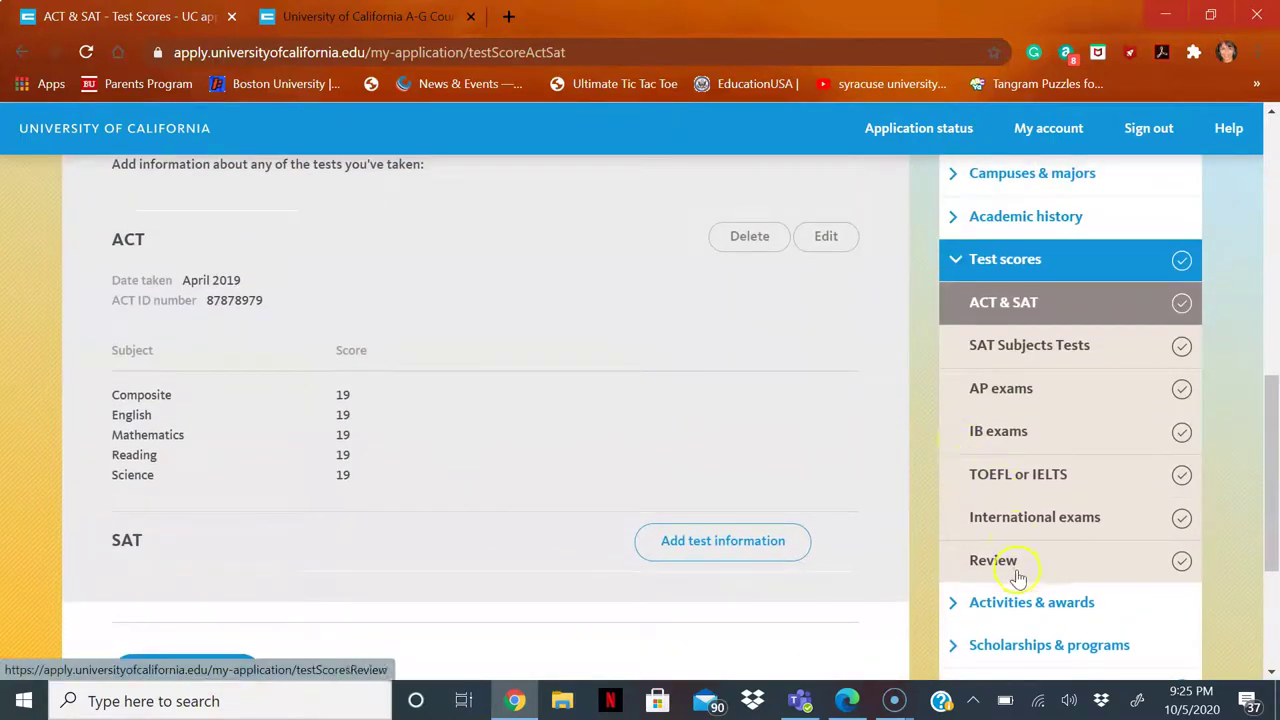
{"action": "scroll", "coordinate": [1017, 575], "scroll_direction": "down", "scroll_amount": 1}
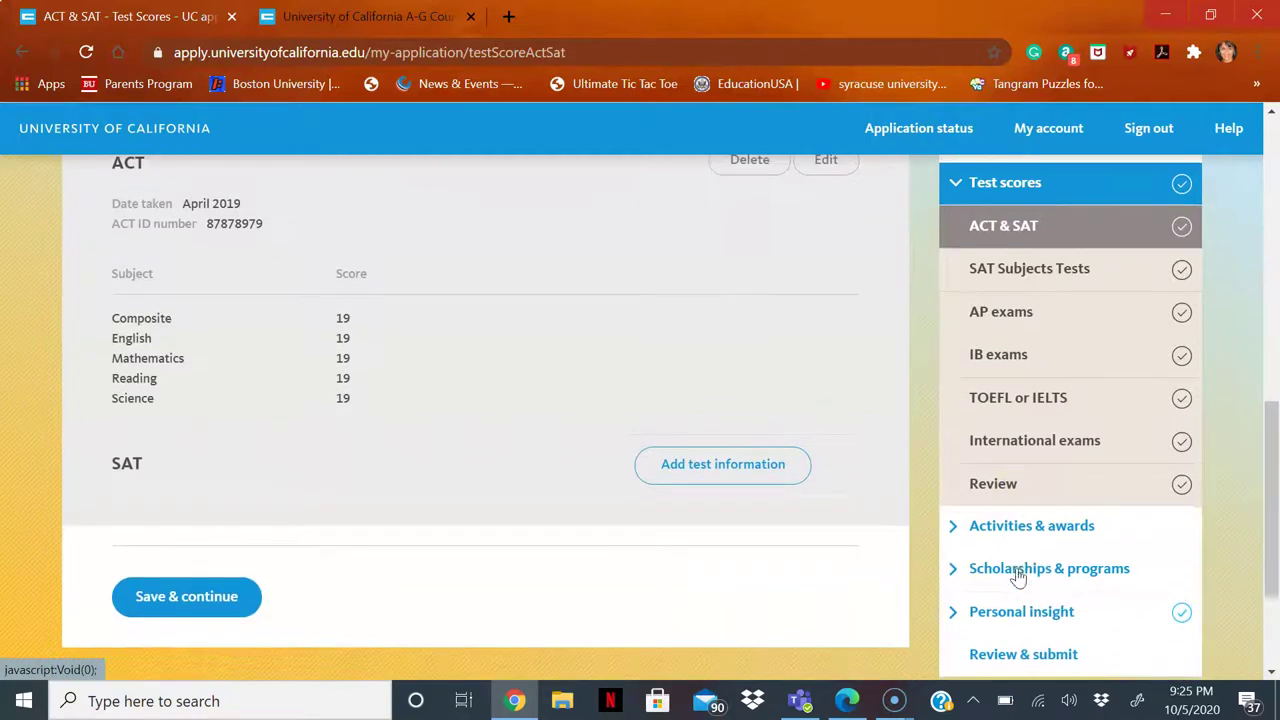
{"action": "left_click", "coordinate": [1031, 528]}
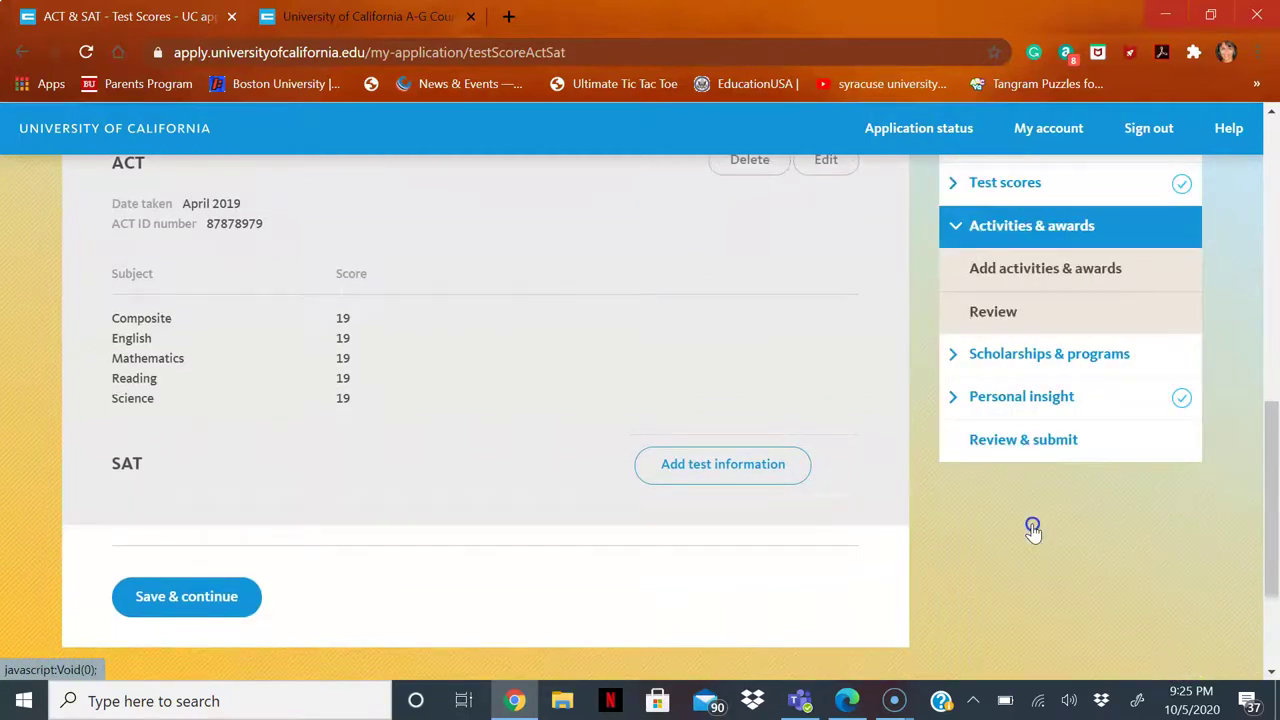
- Edit activity entry 6, the ice cream shop work experience
{"action": "left_click", "coordinate": [1033, 262]}
{"action": "scroll", "coordinate": [767, 360], "scroll_direction": "down", "scroll_amount": 1}
{"action": "scroll", "coordinate": [767, 360], "scroll_direction": "down", "scroll_amount": 3}
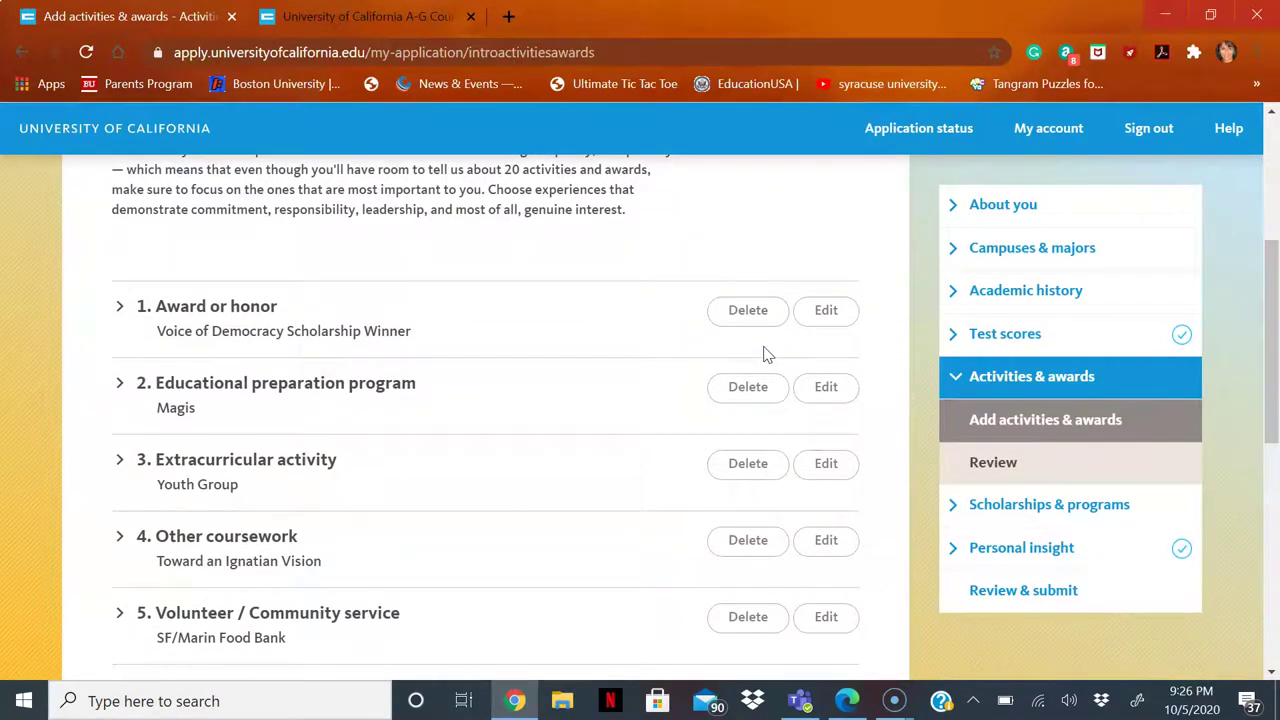
{"action": "scroll", "coordinate": [767, 355], "scroll_direction": "down", "scroll_amount": 1}
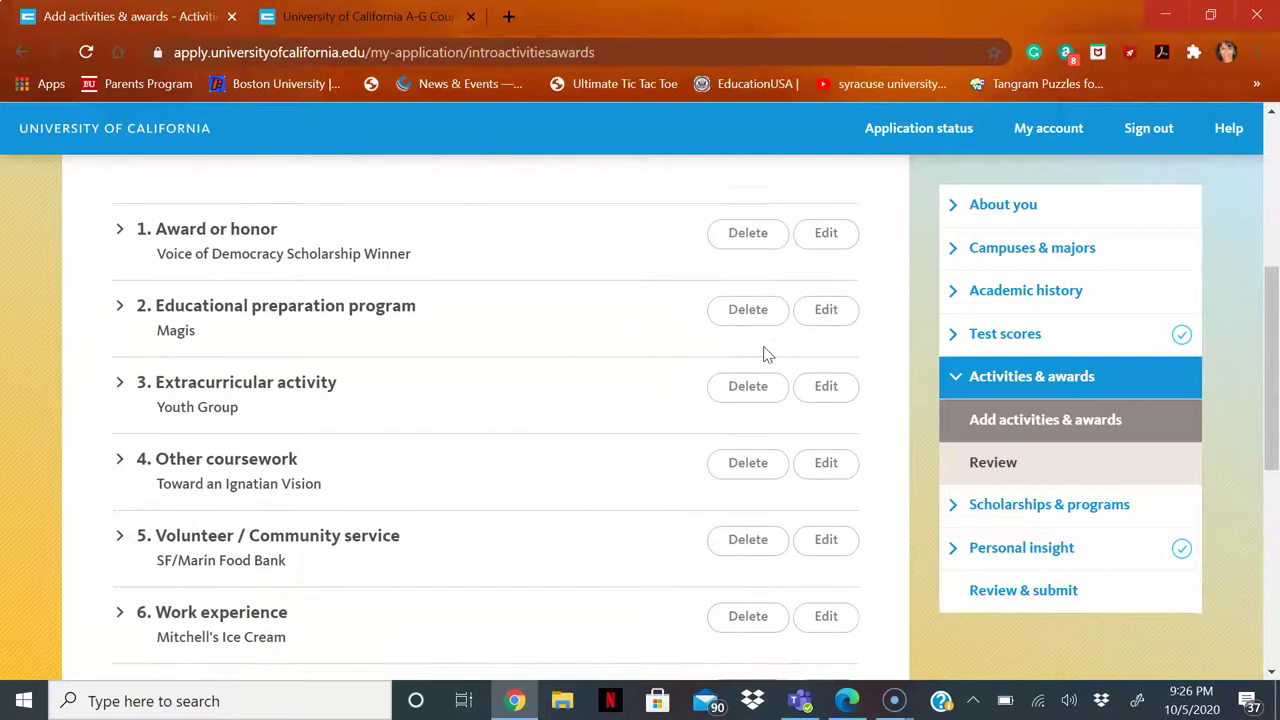
{"action": "scroll", "coordinate": [765, 355], "scroll_direction": "down", "scroll_amount": 1}
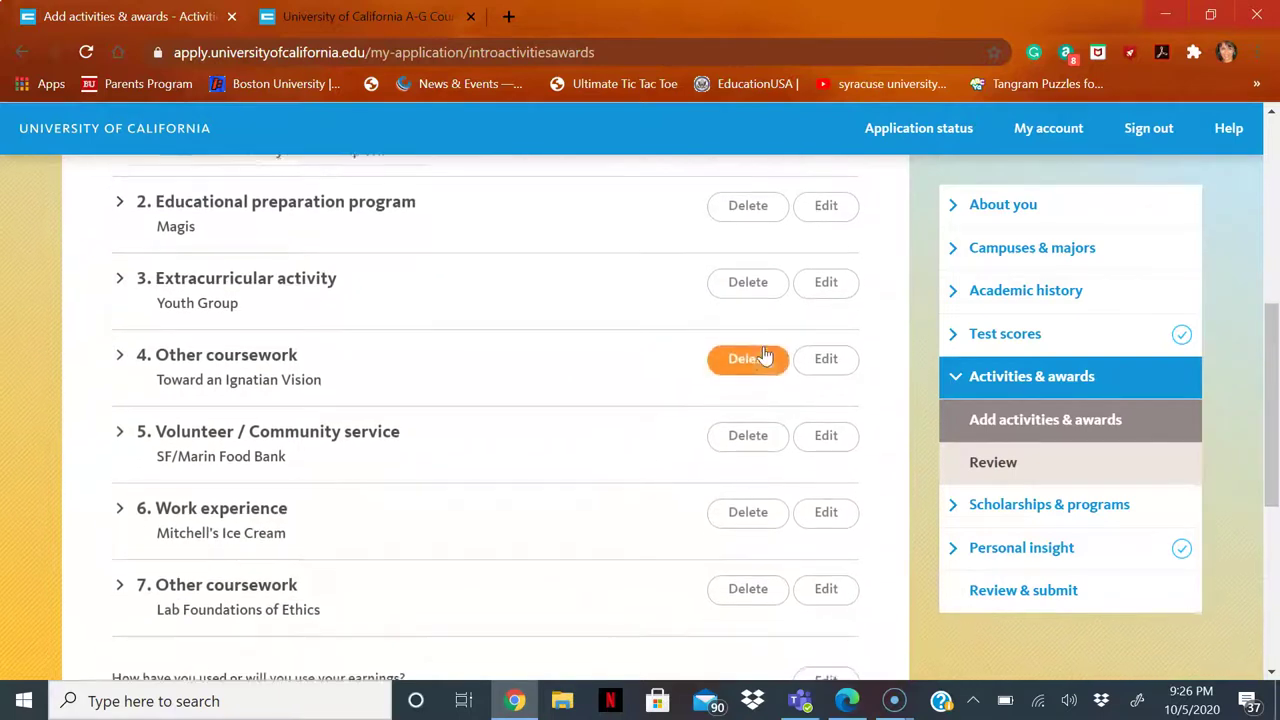
{"action": "scroll", "coordinate": [765, 355], "scroll_direction": "down", "scroll_amount": 1}
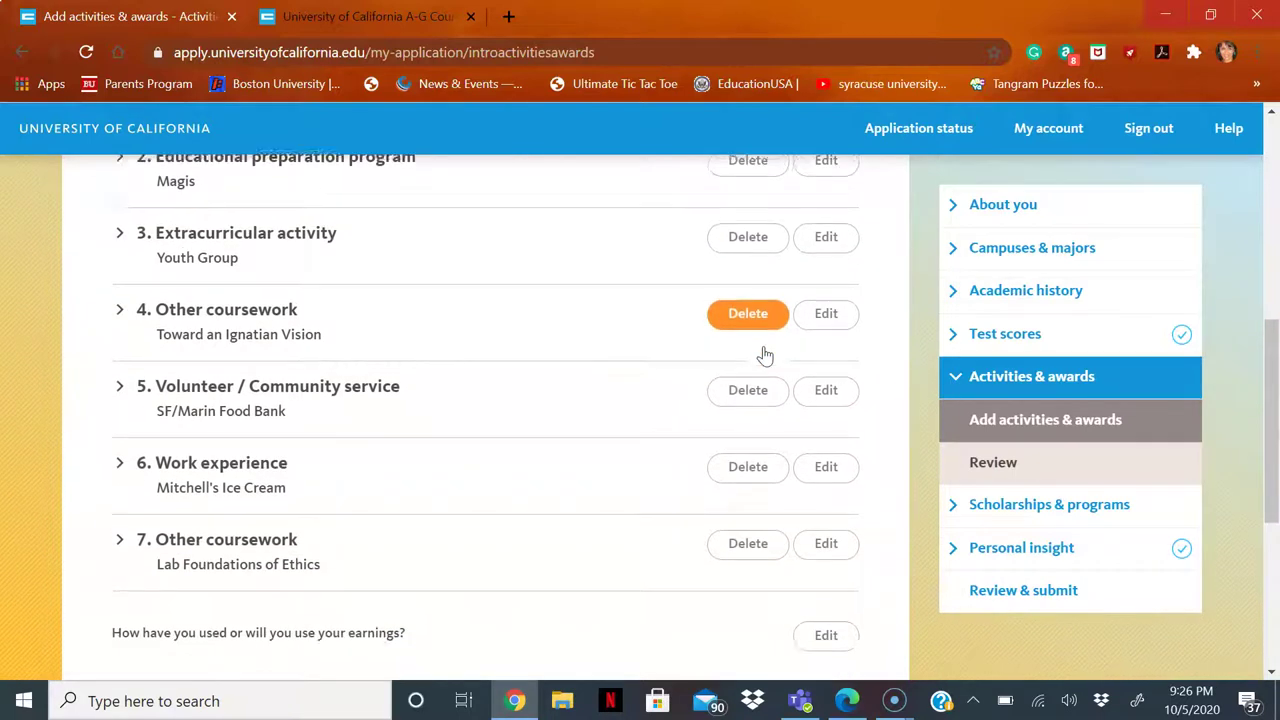
{"action": "left_click", "coordinate": [816, 460]}
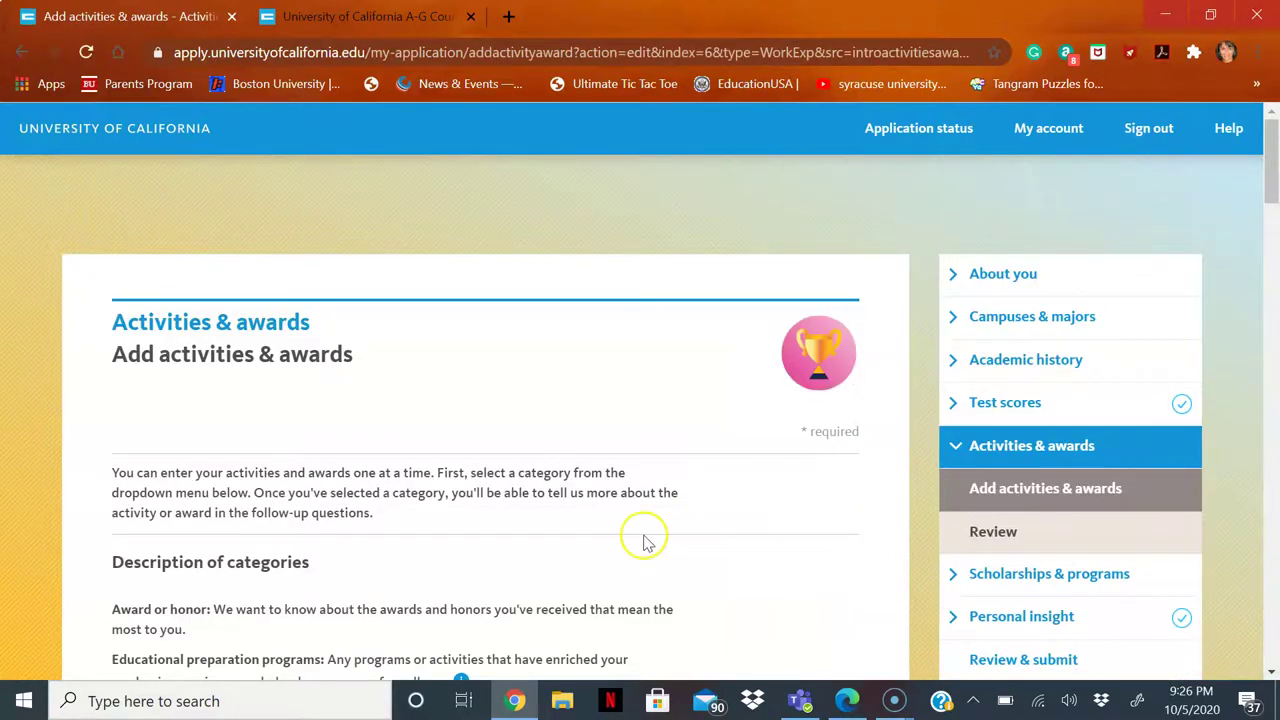
{"action": "scroll", "coordinate": [643, 537], "scroll_direction": "down", "scroll_amount": 2}
{"action": "scroll", "coordinate": [645, 540], "scroll_direction": "down", "scroll_amount": 4}
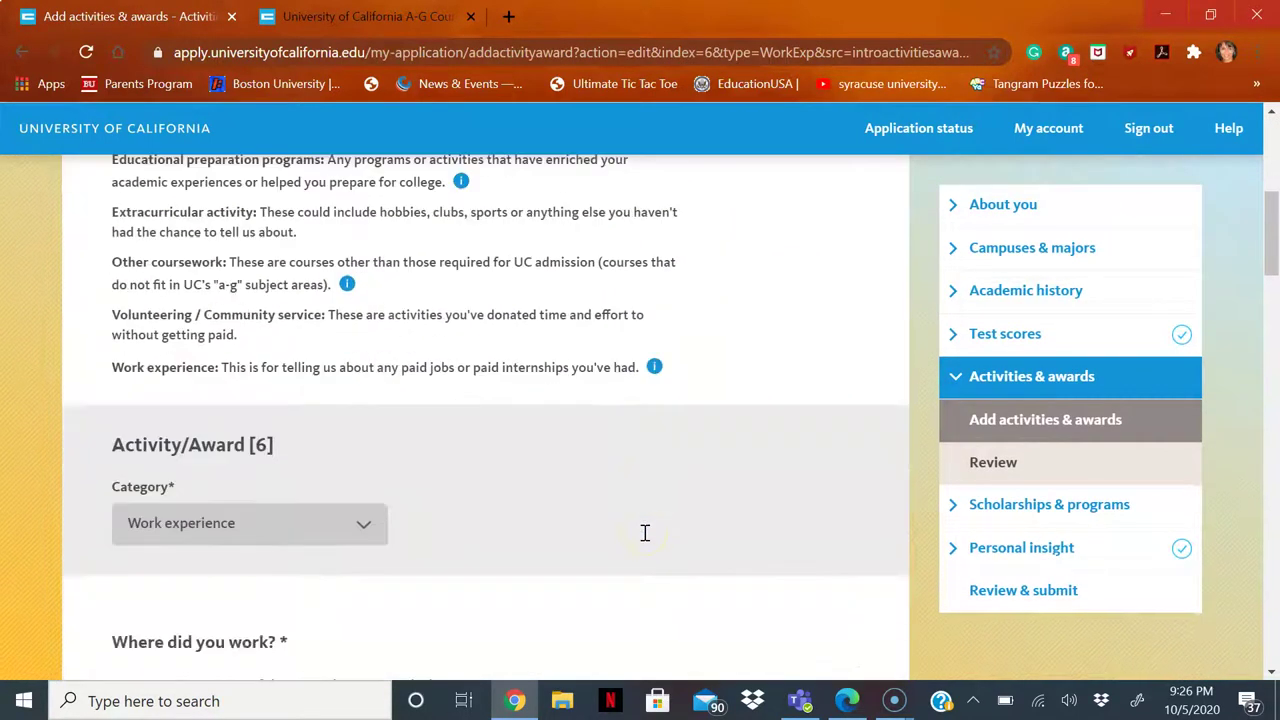
{"action": "scroll", "coordinate": [645, 533], "scroll_direction": "down", "scroll_amount": 1}
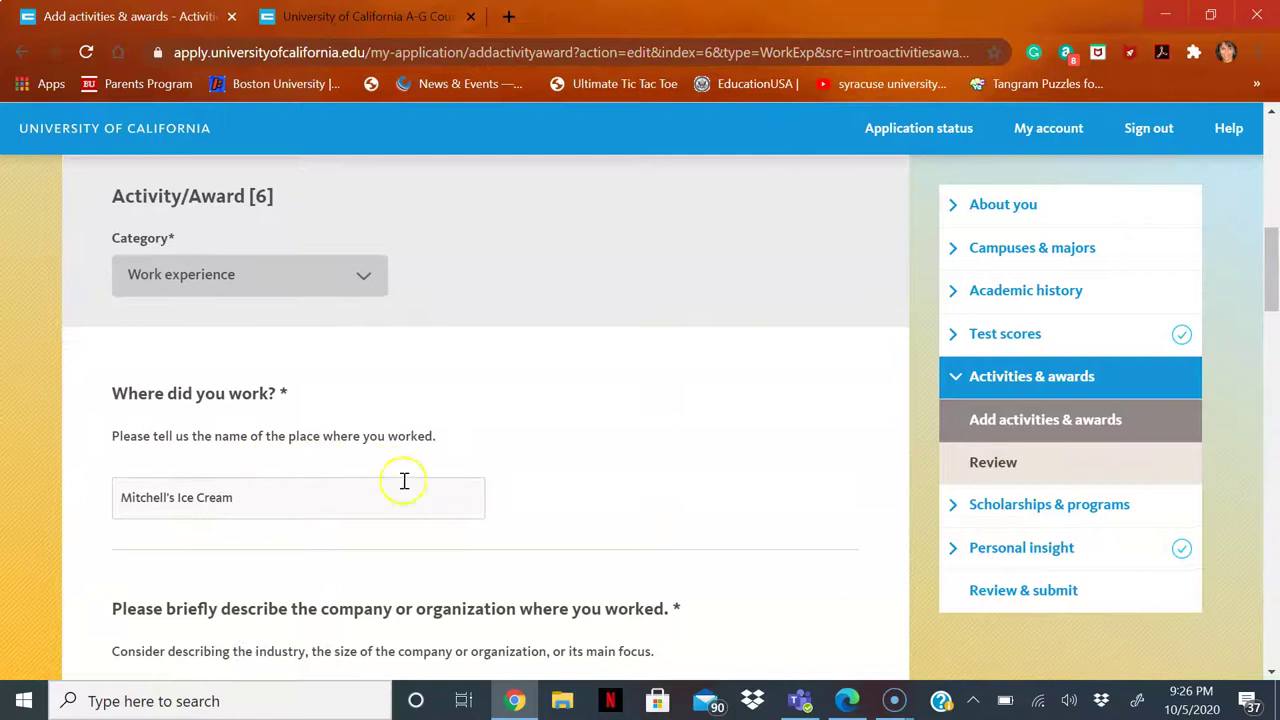
{"action": "scroll", "coordinate": [443, 543], "scroll_direction": "down", "scroll_amount": 3}
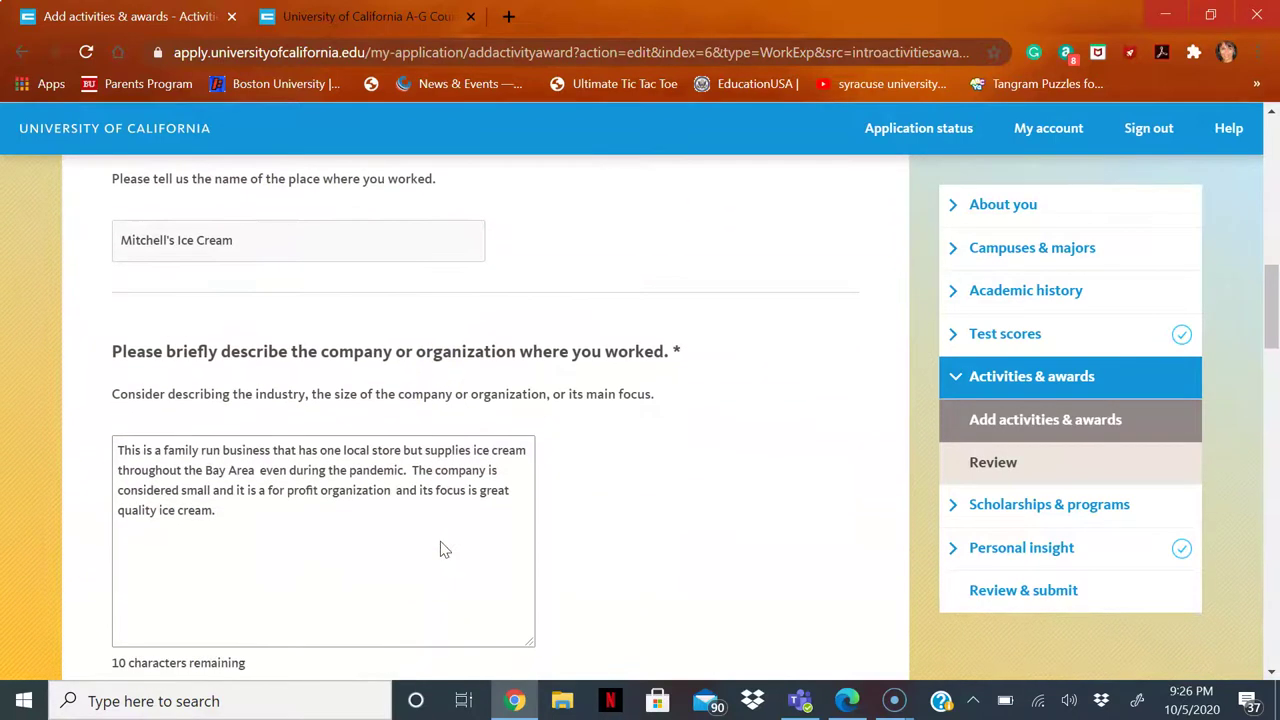
{"action": "scroll", "coordinate": [443, 549], "scroll_direction": "down", "scroll_amount": 1}
- Review its company description, job responsibilities, 16 weekly hours and January 2018–March 2020 dates
{"action": "left_click", "coordinate": [335, 521]}
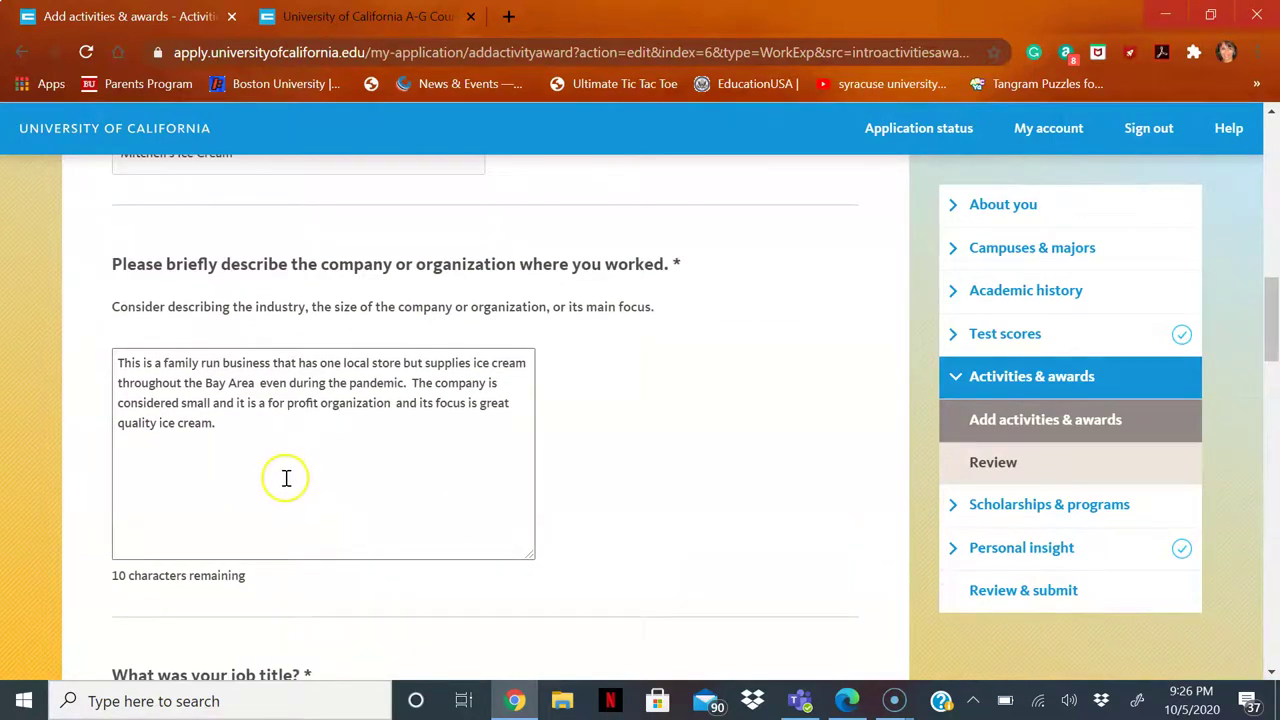
{"action": "scroll", "coordinate": [295, 489], "scroll_direction": "down", "scroll_amount": 1}
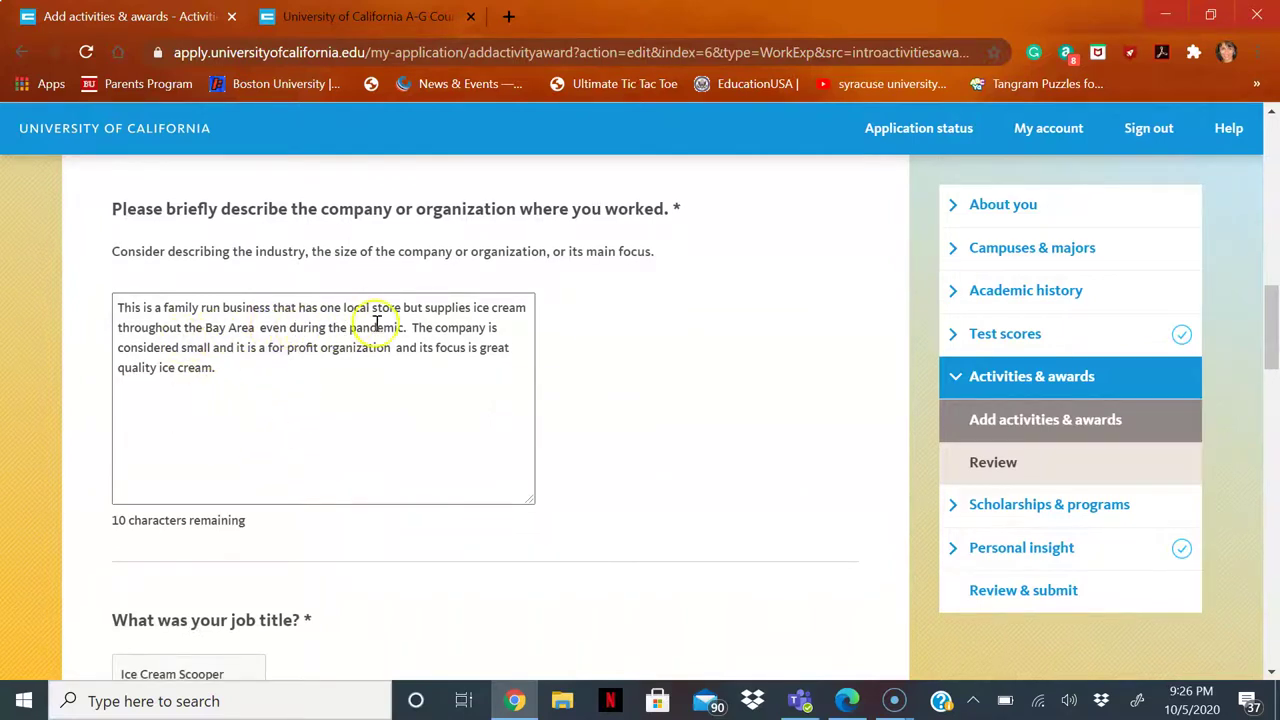
{"action": "scroll", "coordinate": [386, 417], "scroll_direction": "down", "scroll_amount": 1}
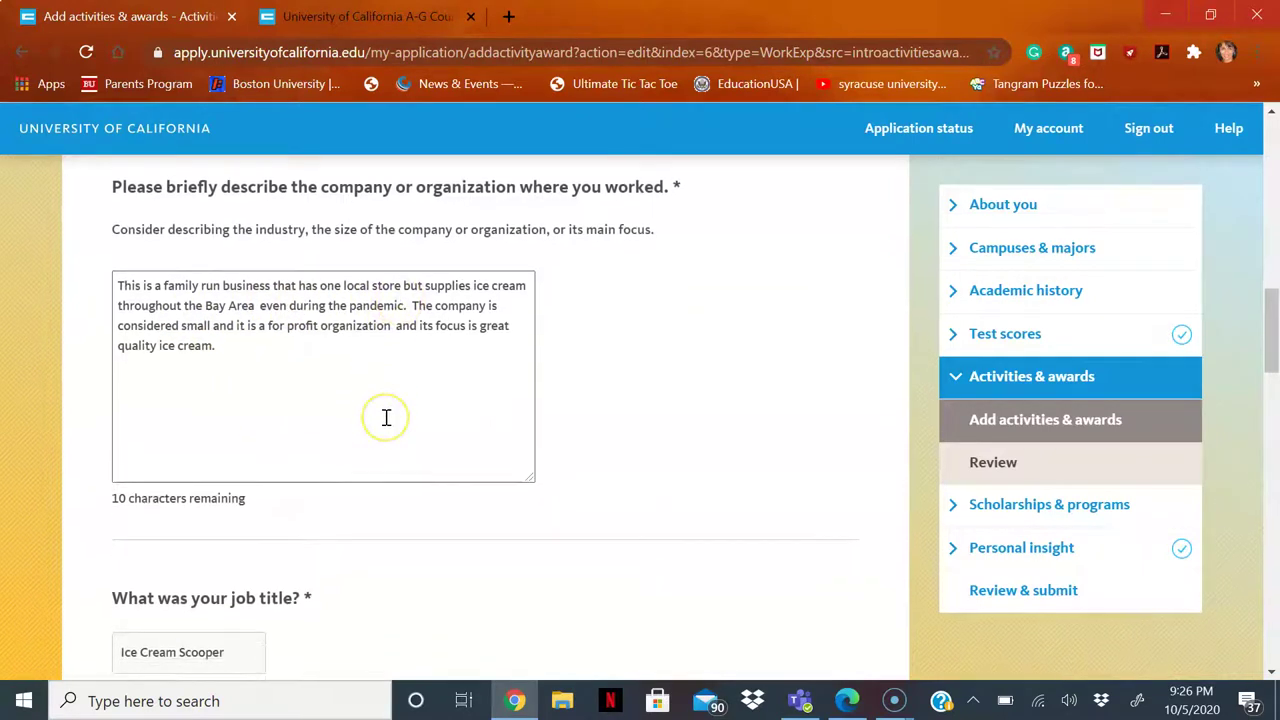
{"action": "scroll", "coordinate": [386, 417], "scroll_direction": "down", "scroll_amount": 2}
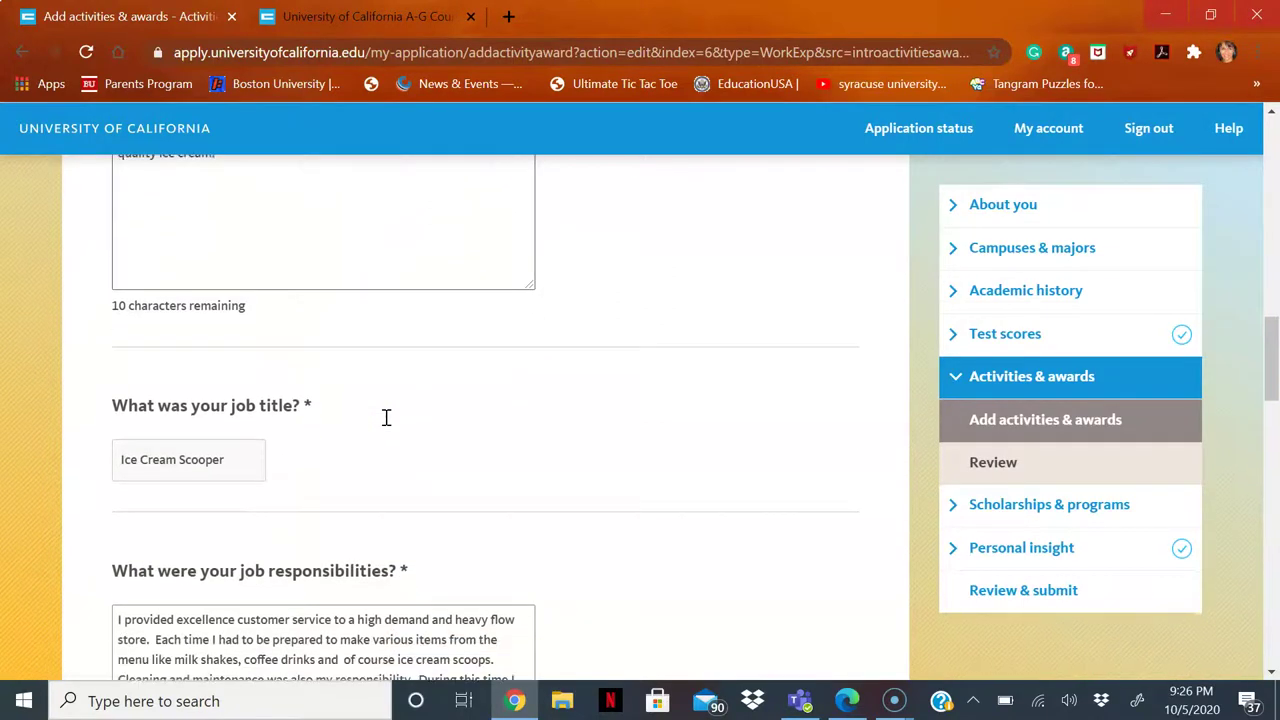
{"action": "scroll", "coordinate": [386, 417], "scroll_direction": "down", "scroll_amount": 3}
{"action": "left_click", "coordinate": [220, 420]}
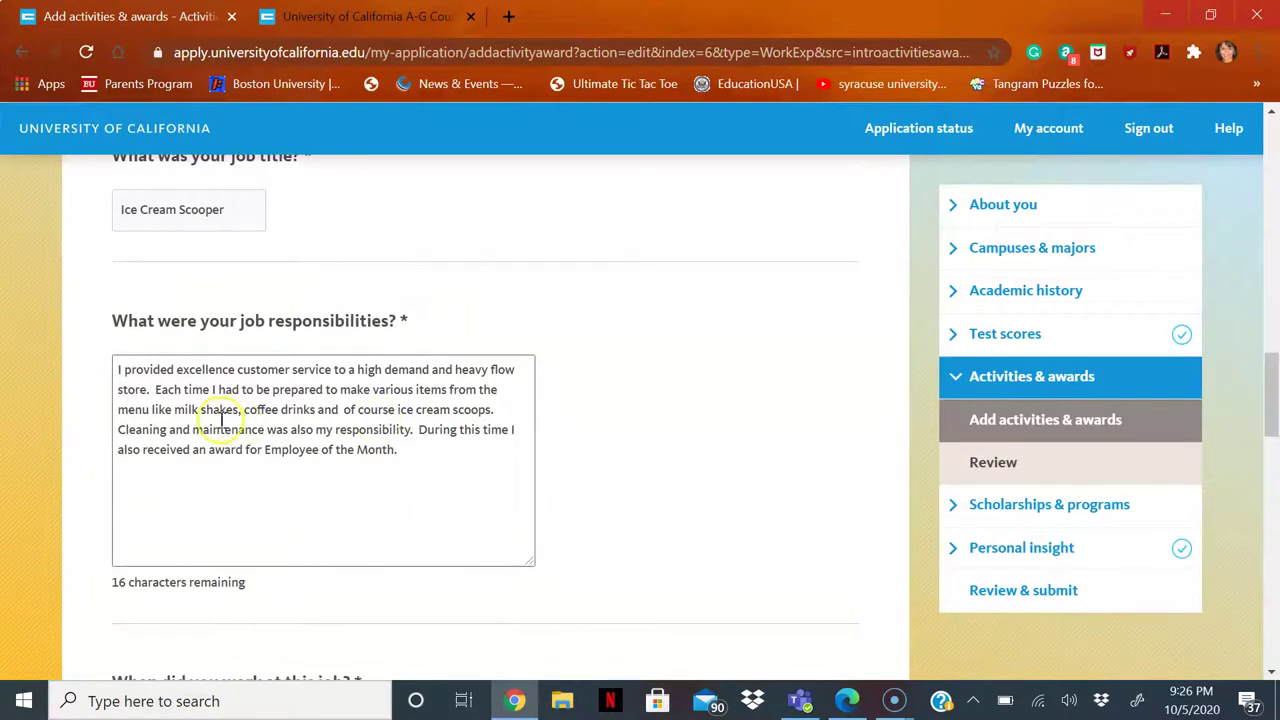
{"action": "scroll", "coordinate": [330, 453], "scroll_direction": "down", "scroll_amount": 3}
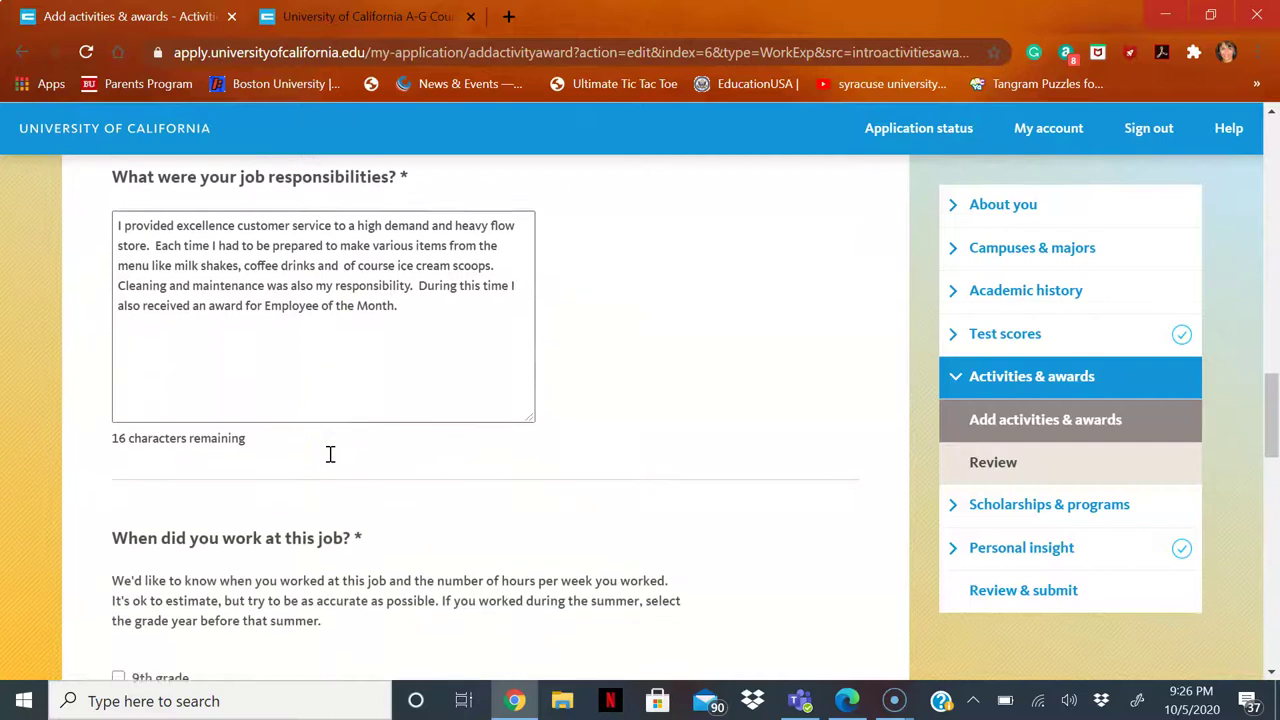
{"action": "scroll", "coordinate": [330, 454], "scroll_direction": "down", "scroll_amount": 3}
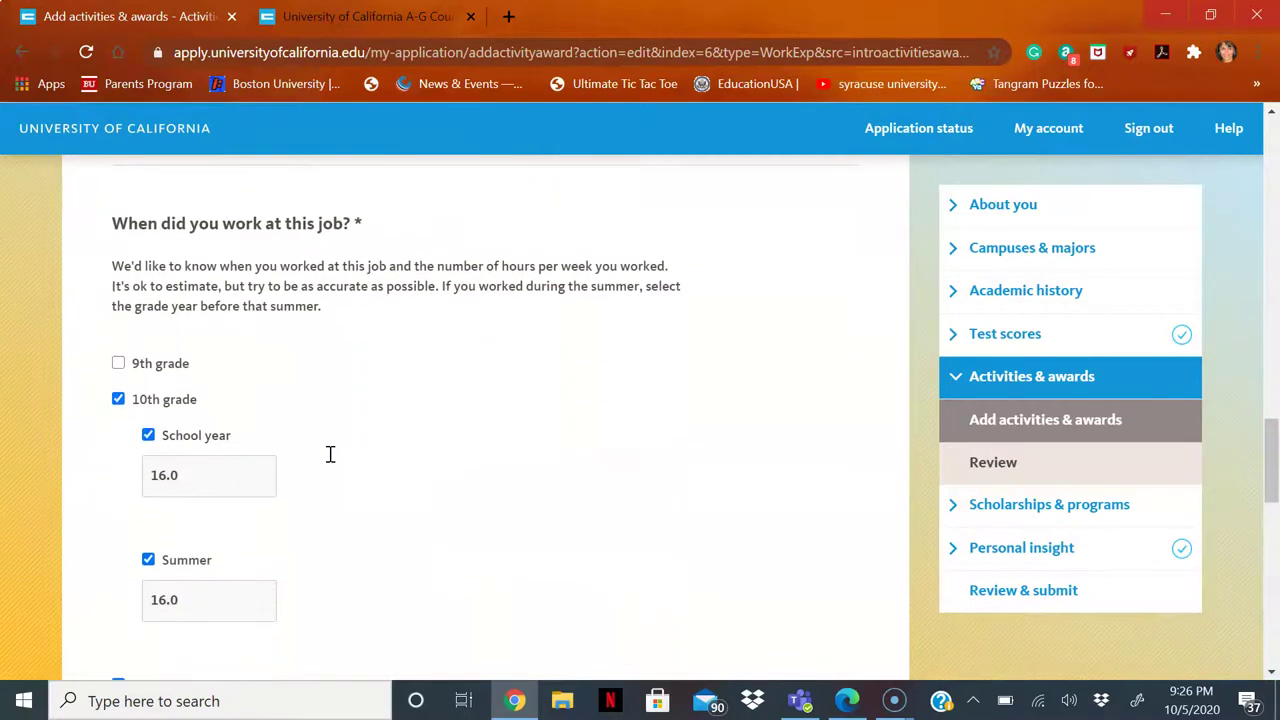
{"action": "scroll", "coordinate": [330, 454], "scroll_direction": "down", "scroll_amount": 4}
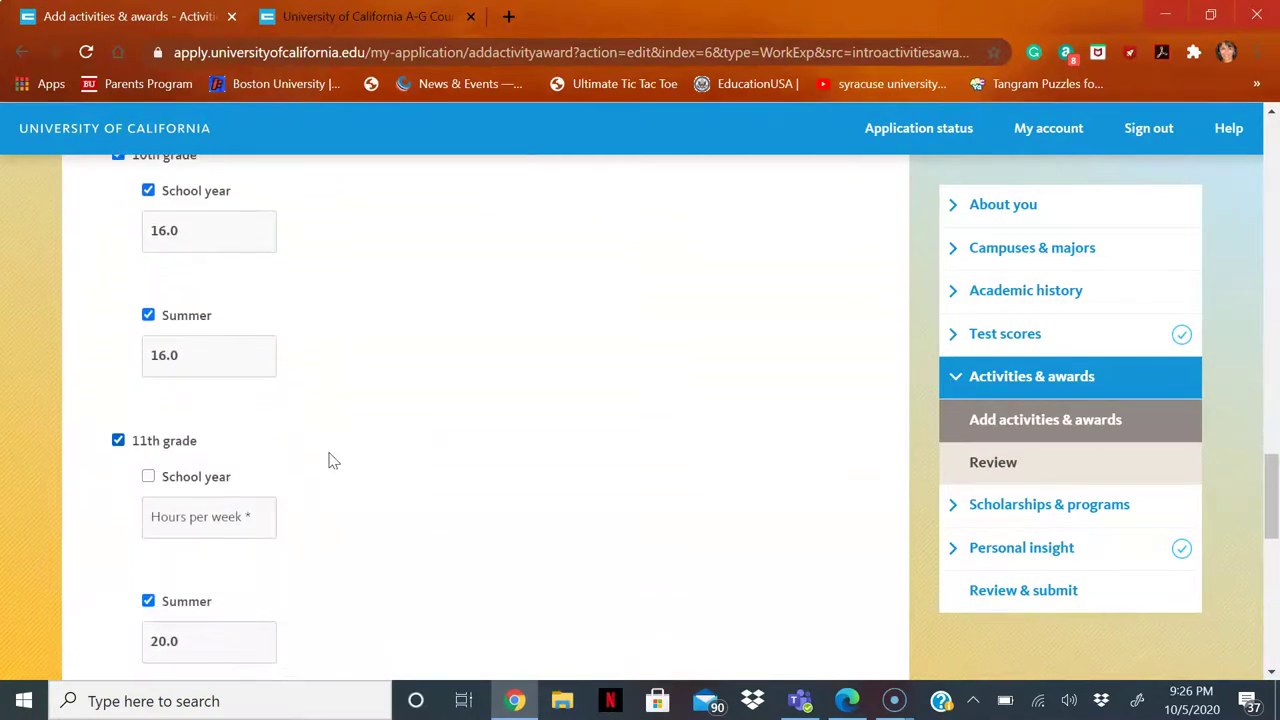
{"action": "scroll", "coordinate": [334, 460], "scroll_direction": "down", "scroll_amount": 3}
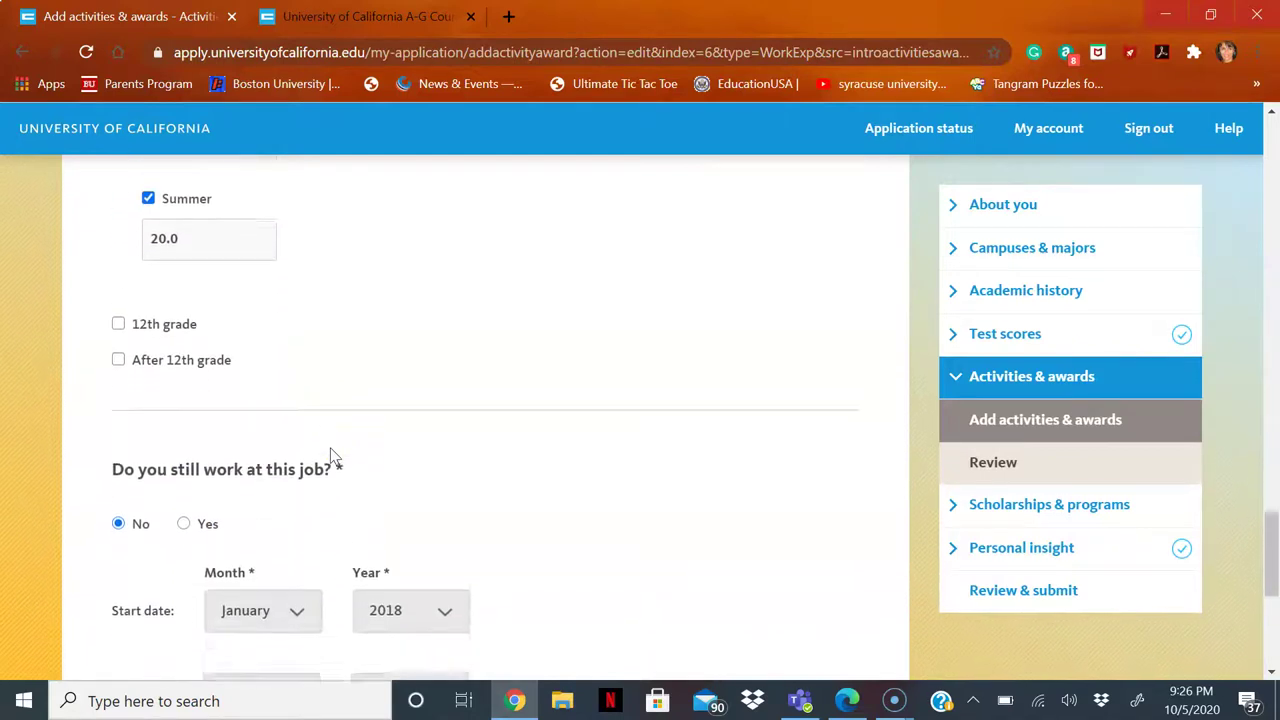
{"action": "scroll", "coordinate": [332, 446], "scroll_direction": "down", "scroll_amount": 3}
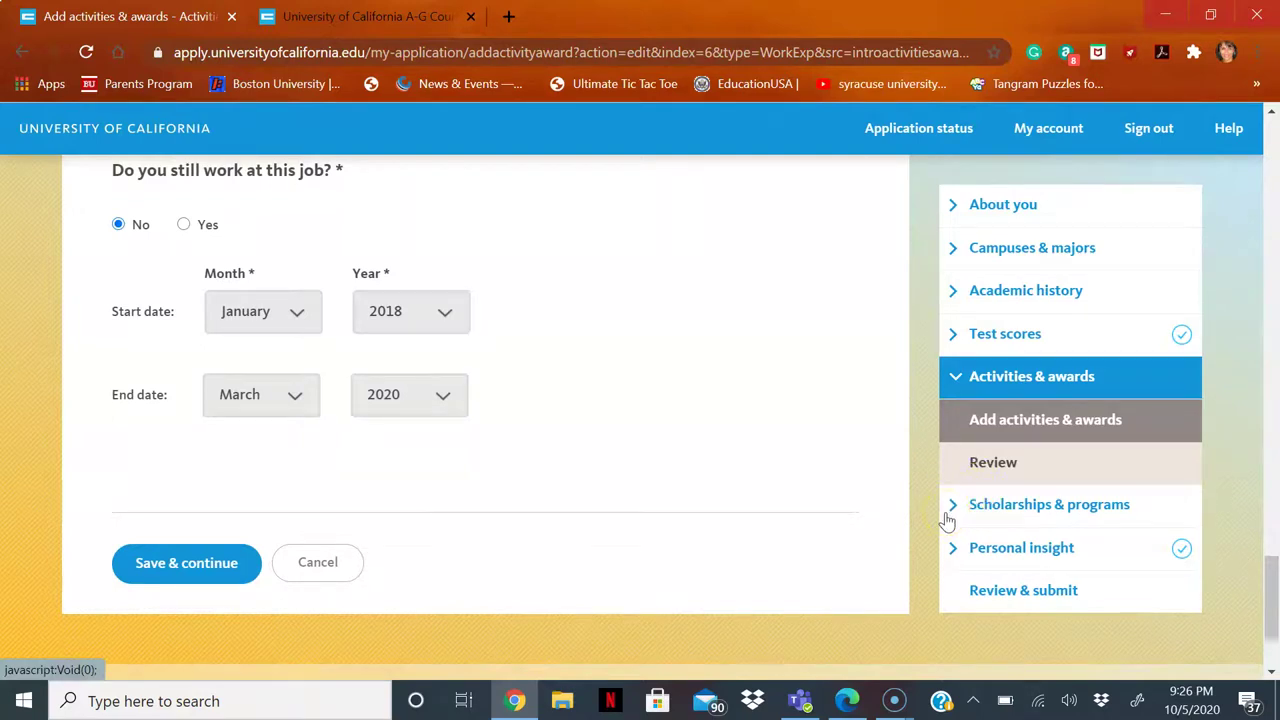
{"action": "left_click", "coordinate": [947, 516]}
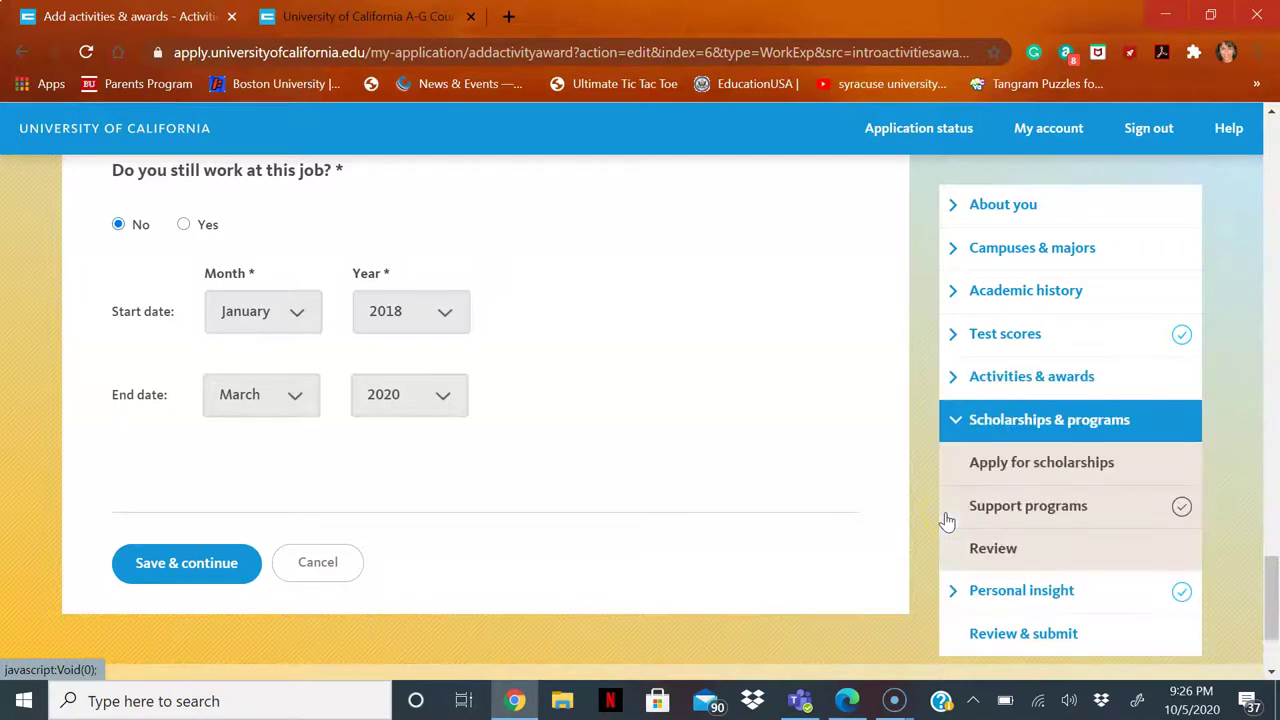
{"action": "left_click", "coordinate": [992, 466]}
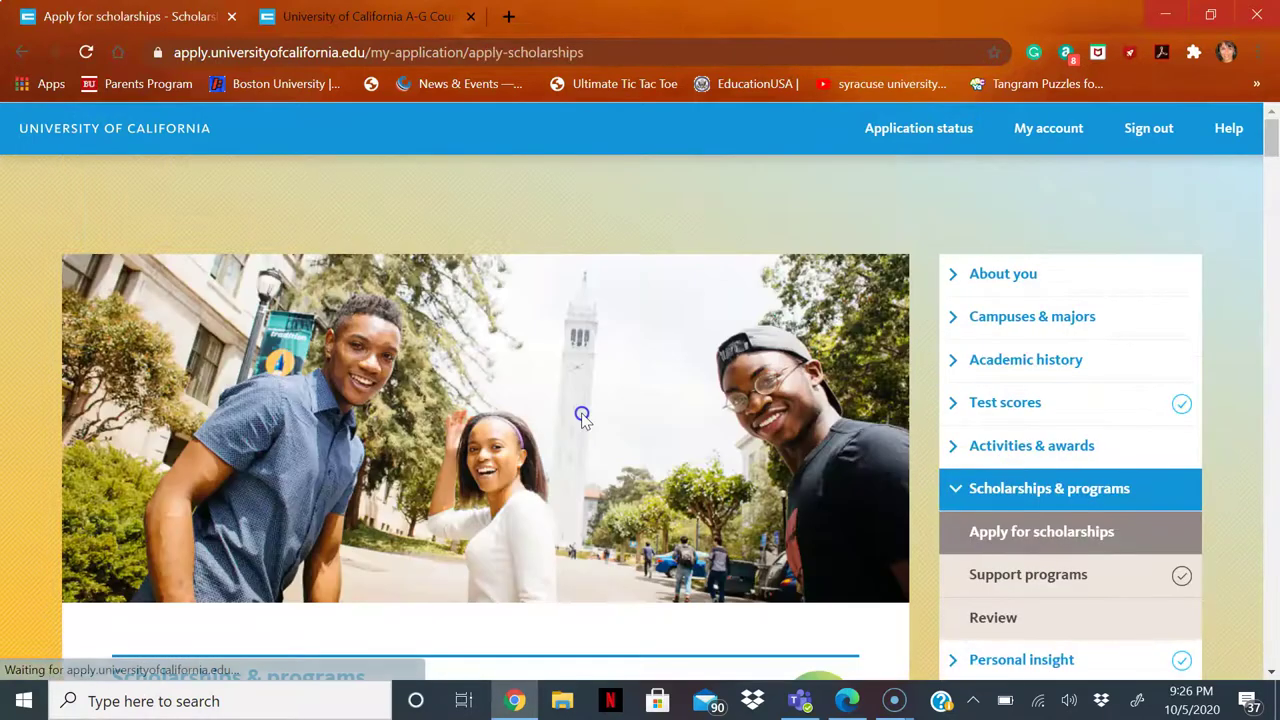
{"action": "scroll", "coordinate": [580, 414], "scroll_direction": "down", "scroll_amount": 4}
{"action": "scroll", "coordinate": [582, 410], "scroll_direction": "down", "scroll_amount": 5}
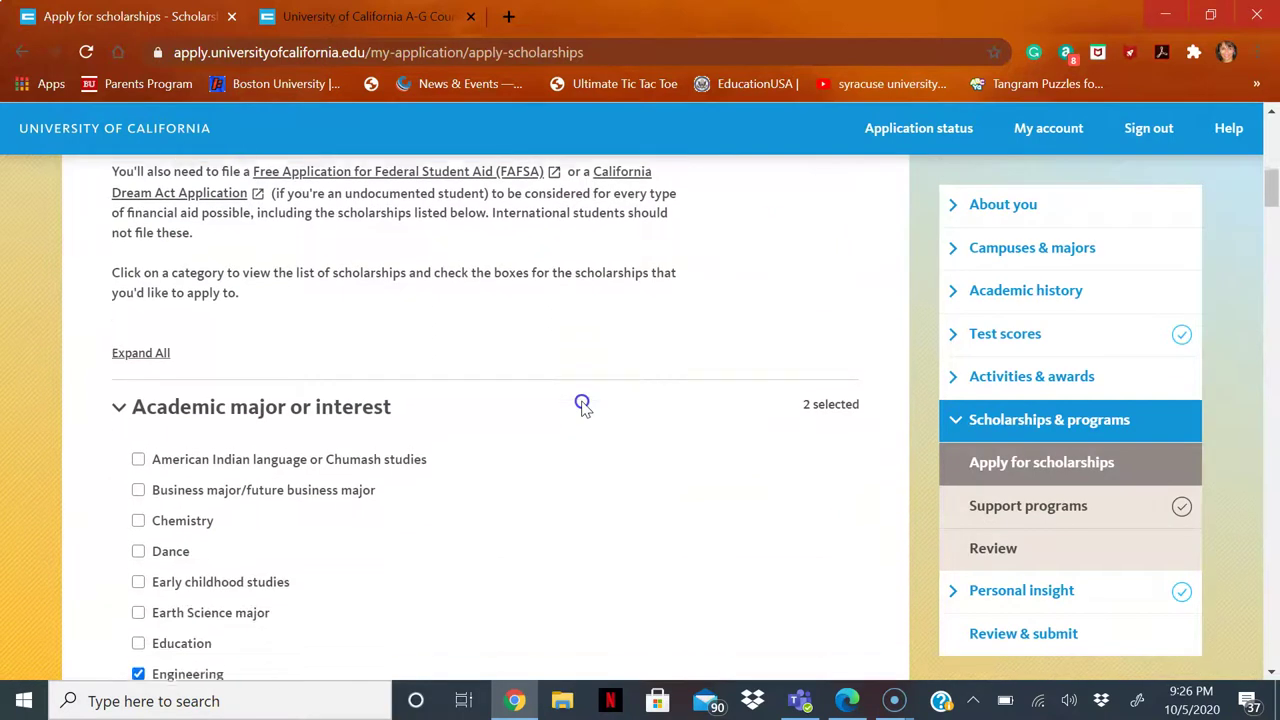
{"action": "scroll", "coordinate": [583, 396], "scroll_direction": "down", "scroll_amount": 3}
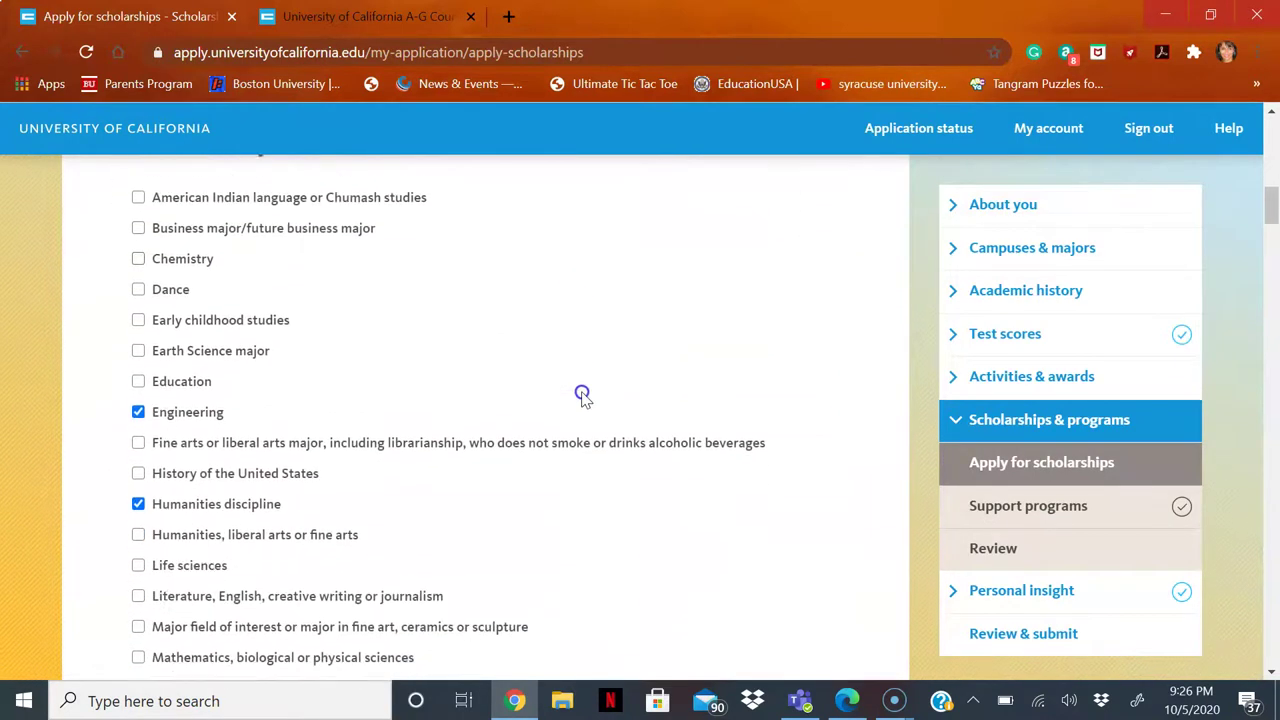
{"action": "scroll", "coordinate": [583, 390], "scroll_direction": "down", "scroll_amount": 2}
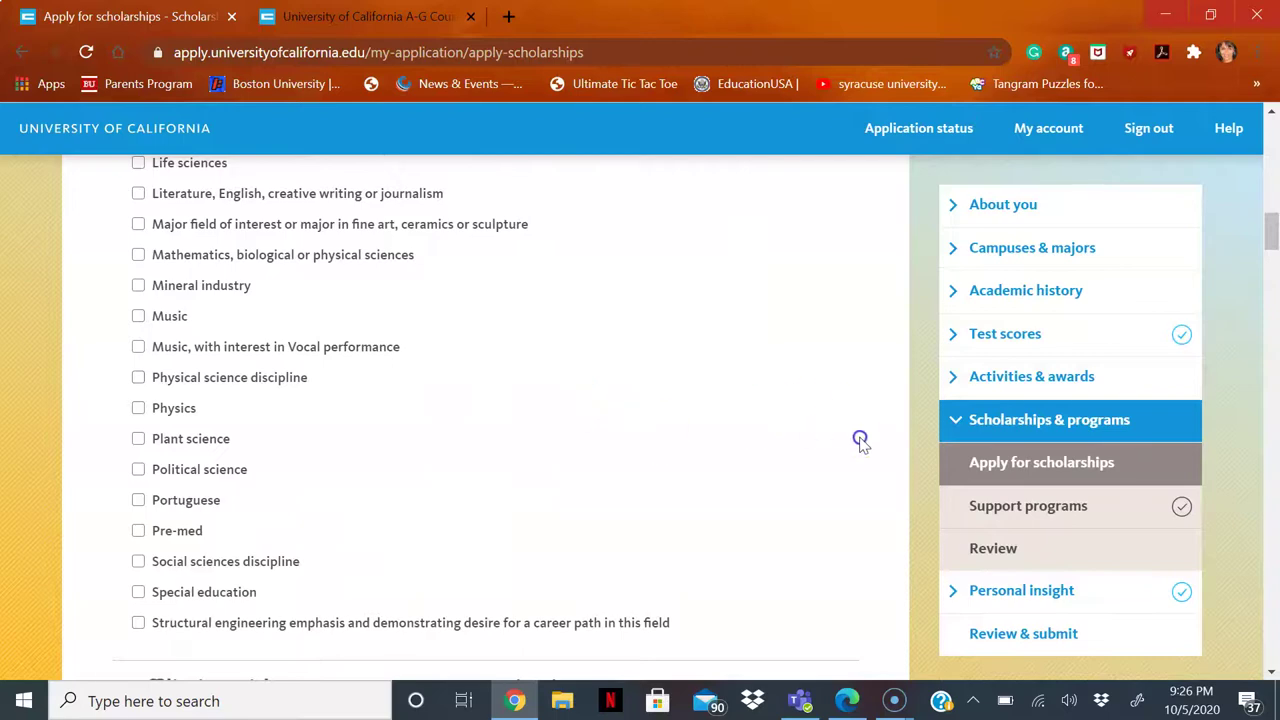
{"action": "scroll", "coordinate": [697, 553], "scroll_direction": "down", "scroll_amount": 2}
{"action": "scroll", "coordinate": [697, 553], "scroll_direction": "down", "scroll_amount": 20}
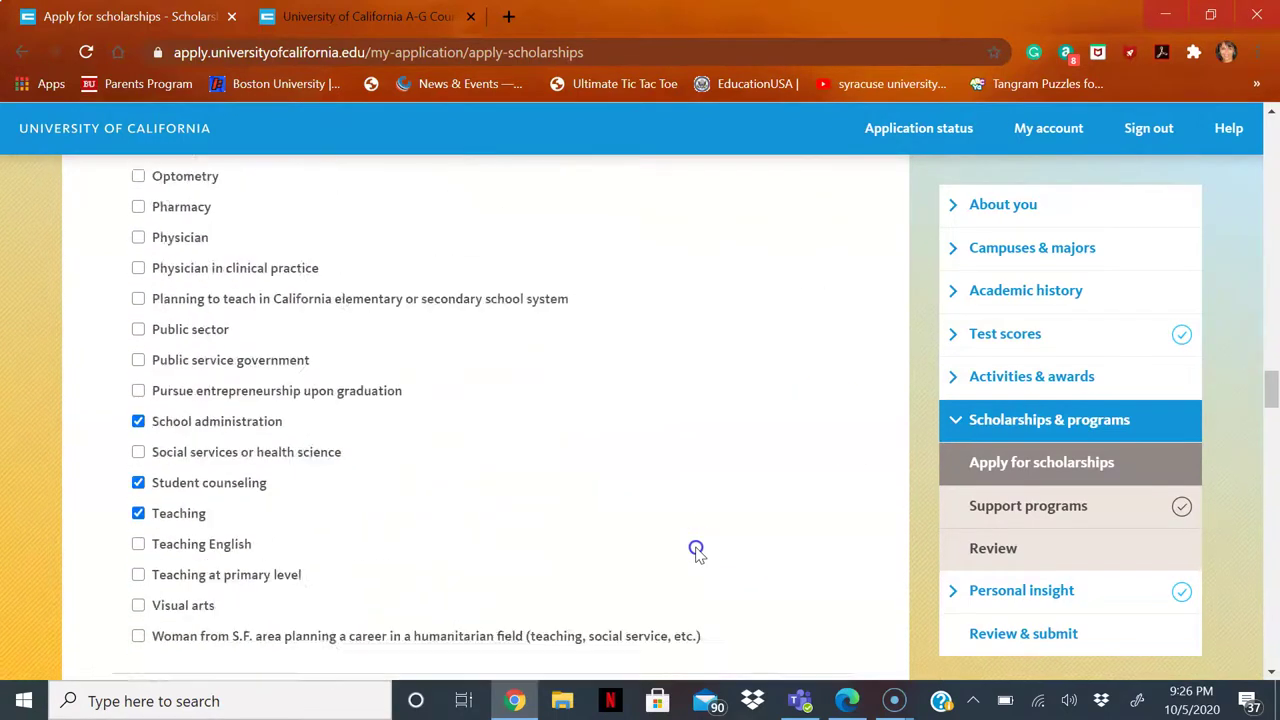
{"action": "scroll", "coordinate": [697, 541], "scroll_direction": "up", "scroll_amount": 20}
{"action": "scroll", "coordinate": [697, 541], "scroll_direction": "down", "scroll_amount": 5}
{"action": "scroll", "coordinate": [697, 540], "scroll_direction": "down", "scroll_amount": 20}
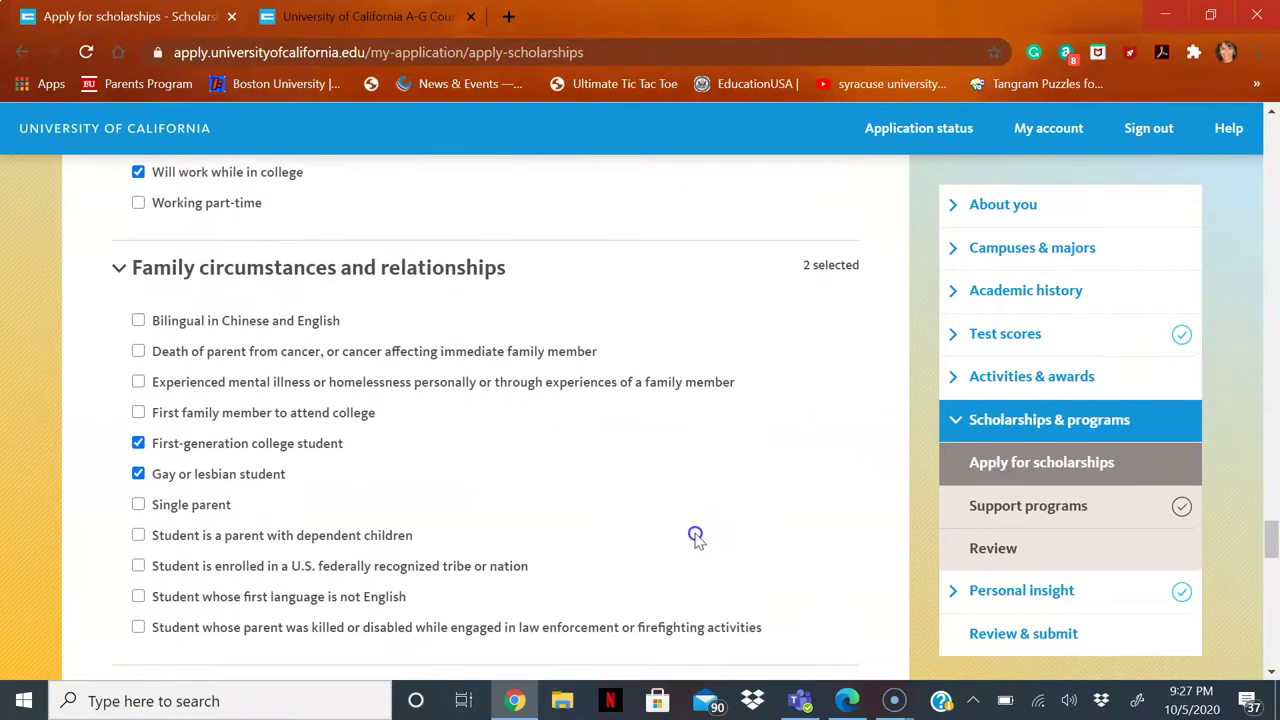
{"action": "scroll", "coordinate": [697, 533], "scroll_direction": "down", "scroll_amount": 6}
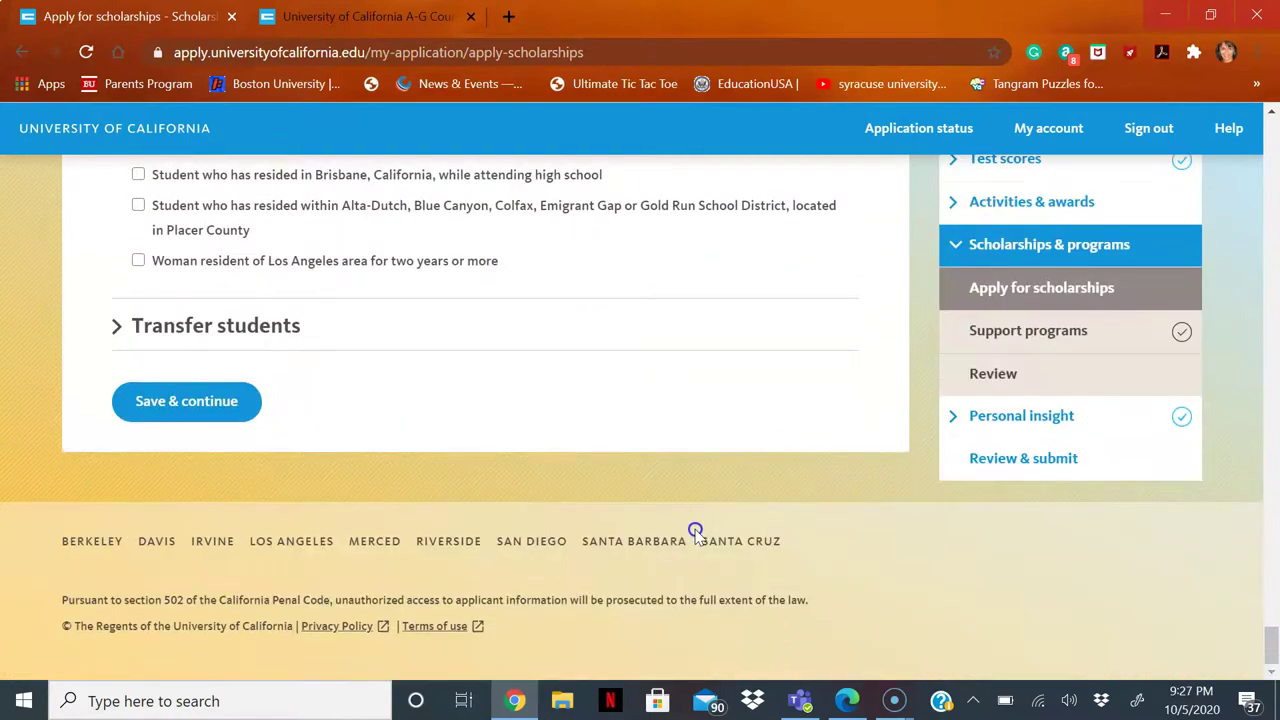
- Scroll through Personal insight questions 1–8: four answered and four unanswered
{"action": "left_click", "coordinate": [1053, 418]}
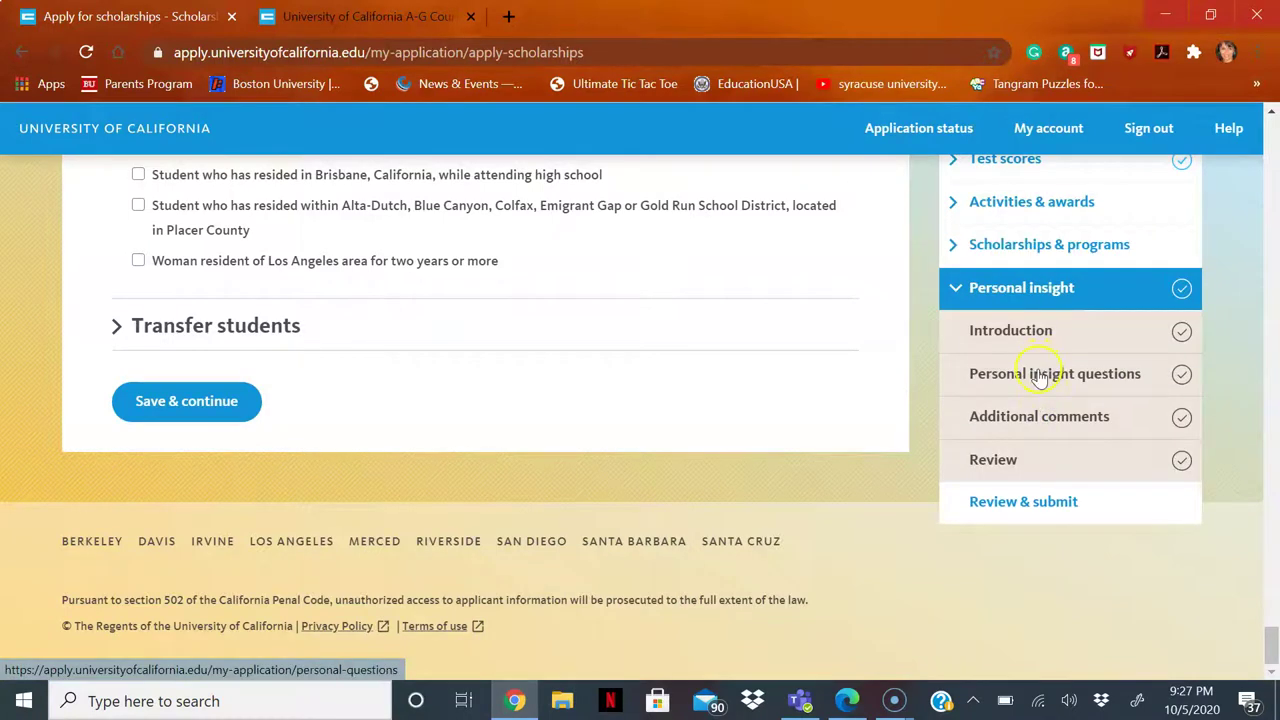
{"action": "scroll", "coordinate": [781, 436], "scroll_direction": "down", "scroll_amount": 3}
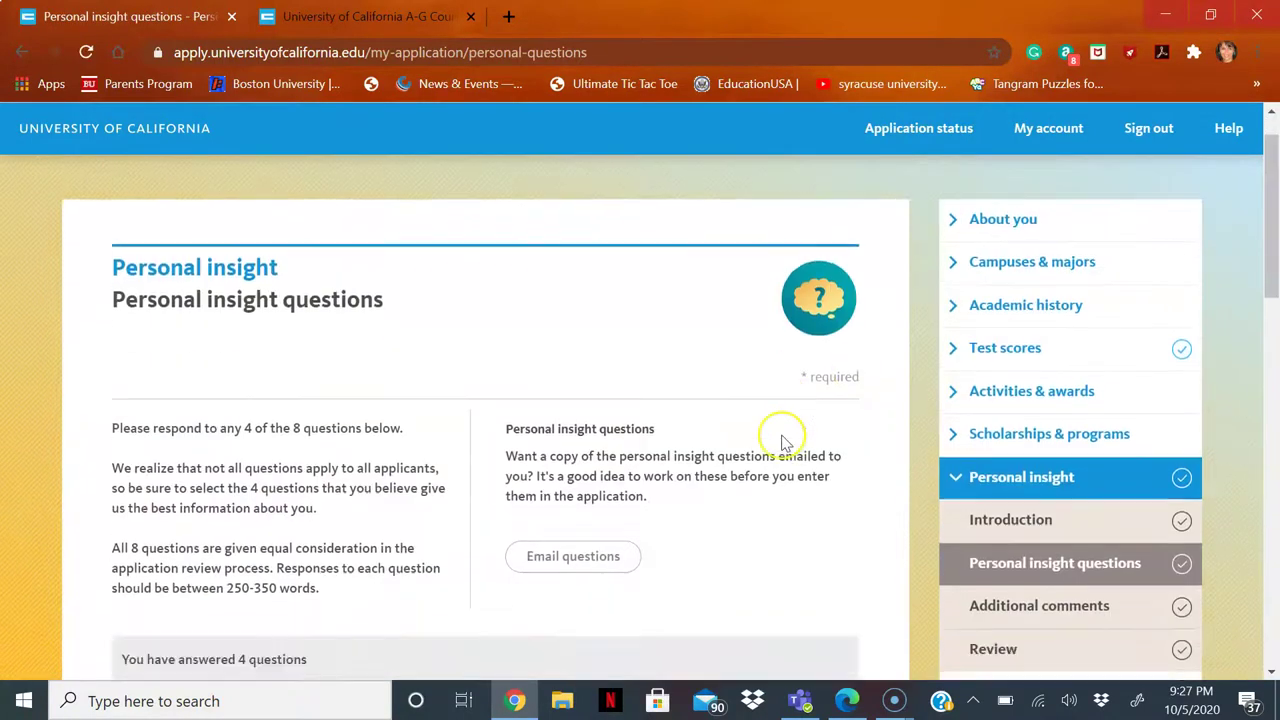
{"action": "scroll", "coordinate": [783, 436], "scroll_direction": "down", "scroll_amount": 2}
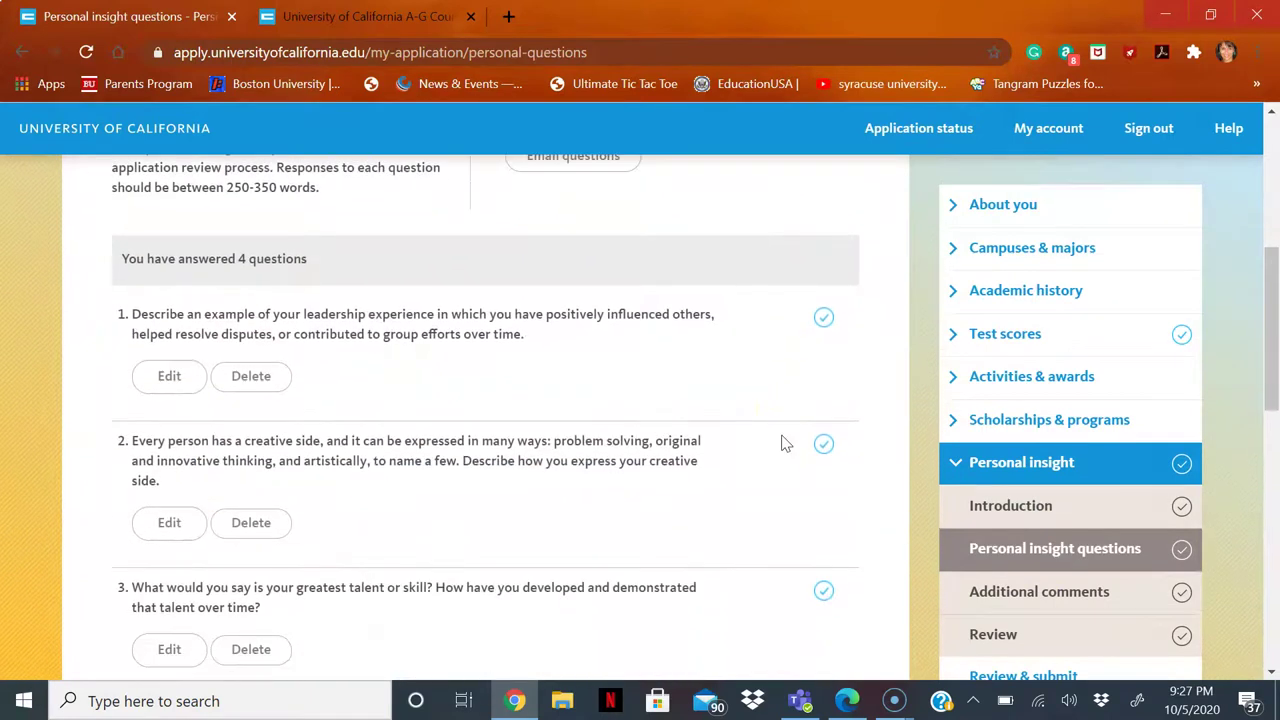
{"action": "scroll", "coordinate": [785, 443], "scroll_direction": "down", "scroll_amount": 1}
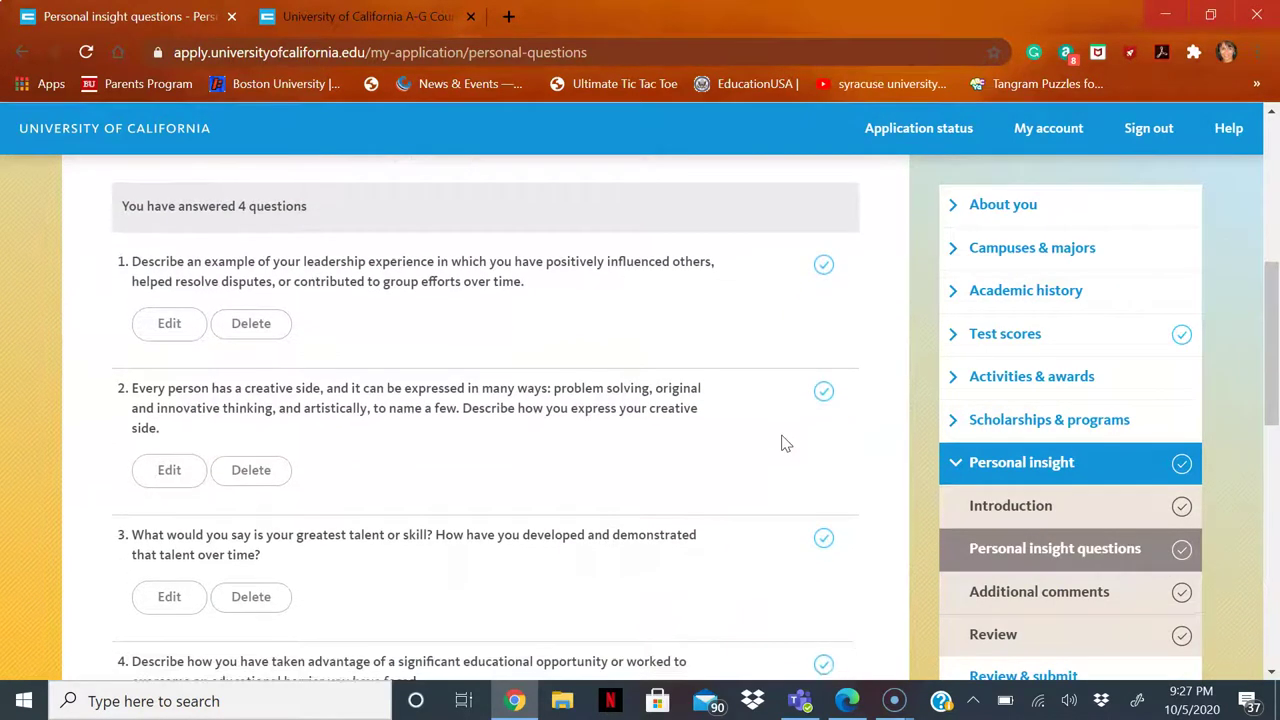
{"action": "scroll", "coordinate": [785, 443], "scroll_direction": "down", "scroll_amount": 1}
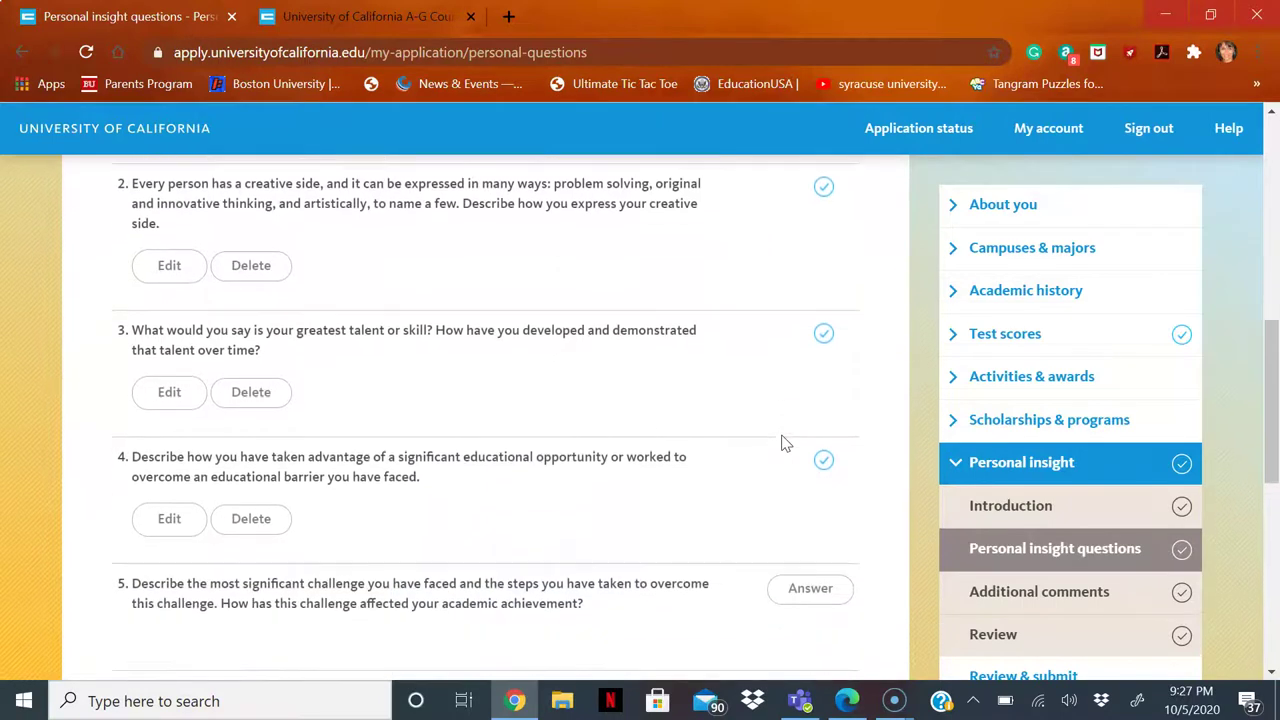
{"action": "scroll", "coordinate": [785, 443], "scroll_direction": "down", "scroll_amount": 3}
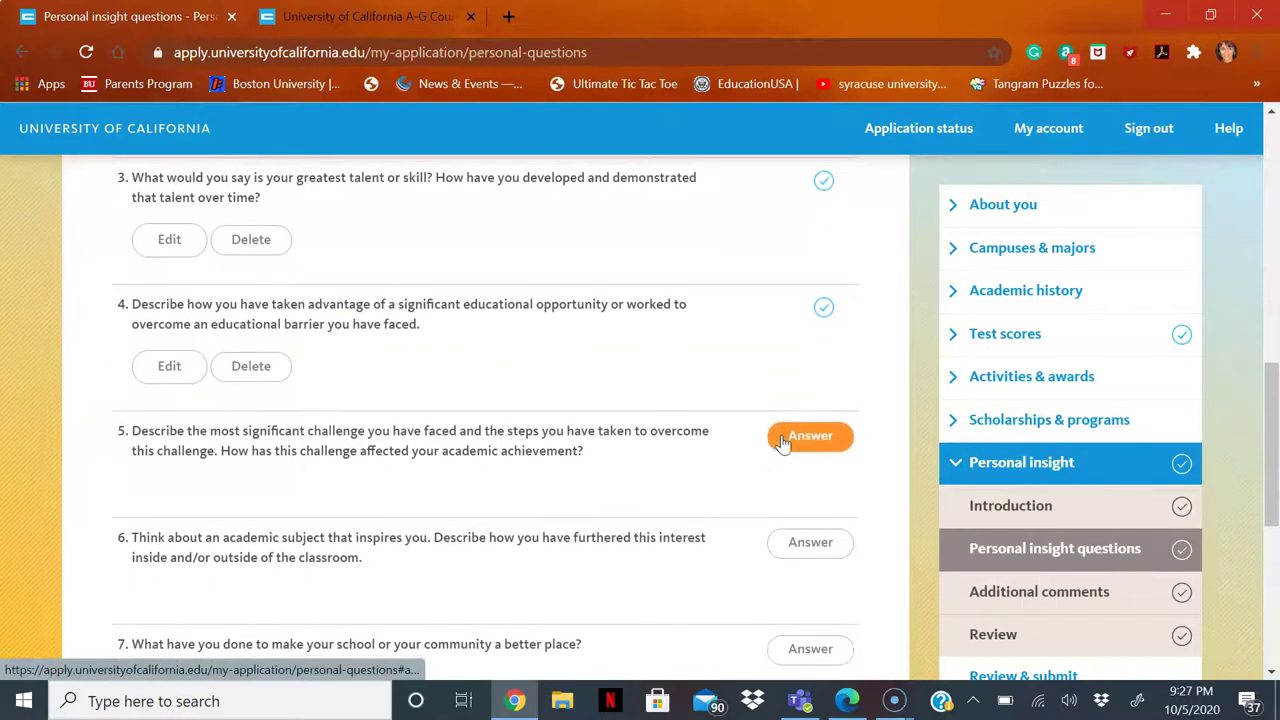
{"action": "scroll", "coordinate": [785, 443], "scroll_direction": "down", "scroll_amount": 2}
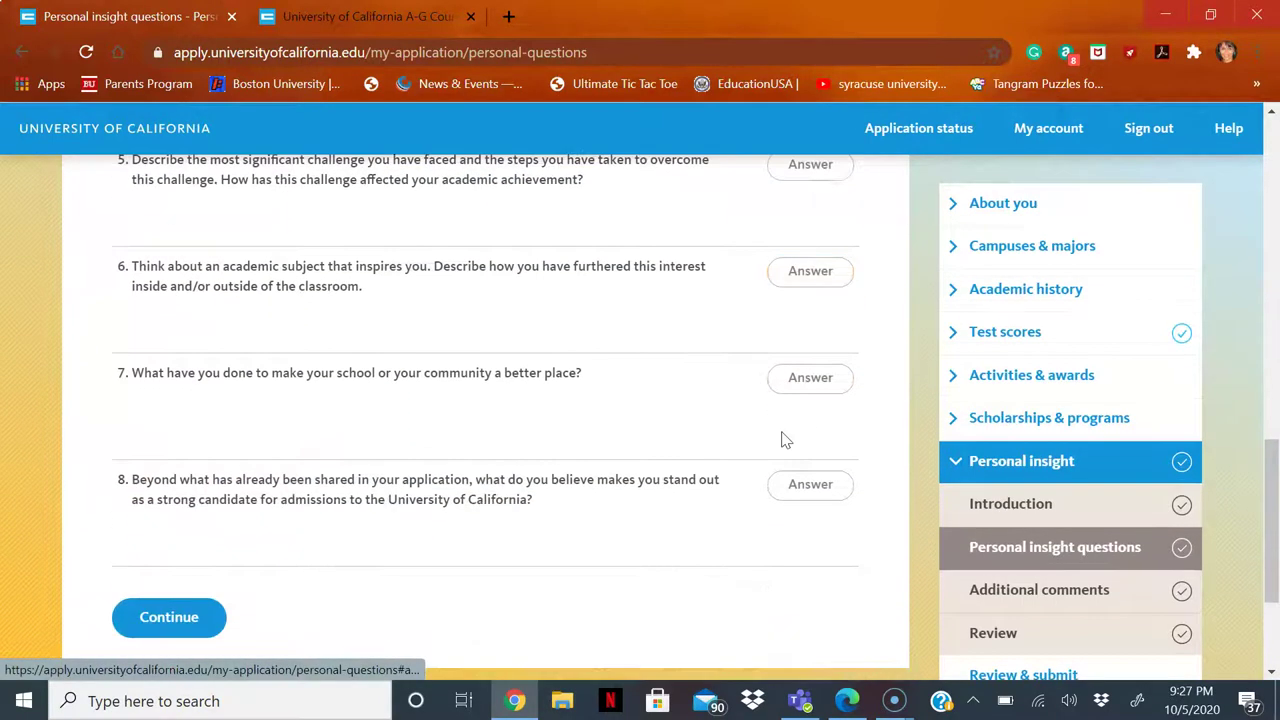
{"action": "scroll", "coordinate": [785, 443], "scroll_direction": "down", "scroll_amount": 1}
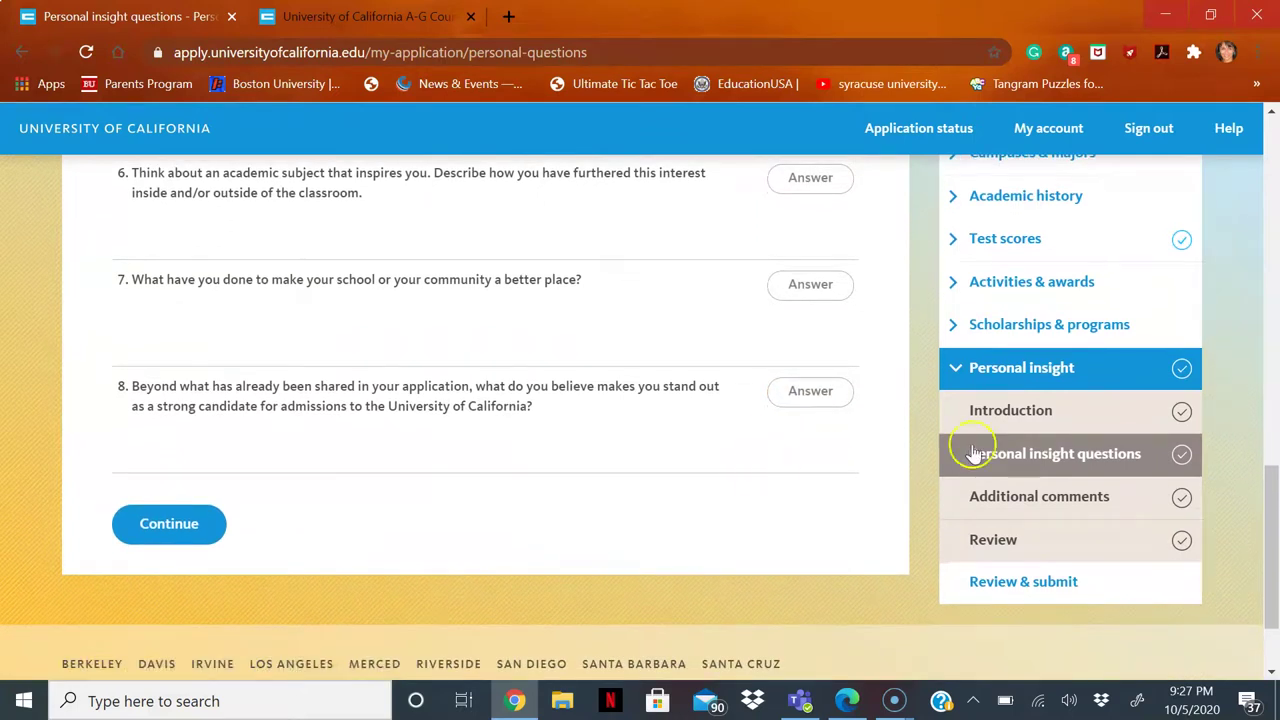
- Check the Additional comments entry reading 'BEING FIRST GEN' with 546 words remaining
{"action": "left_click", "coordinate": [1054, 497]}
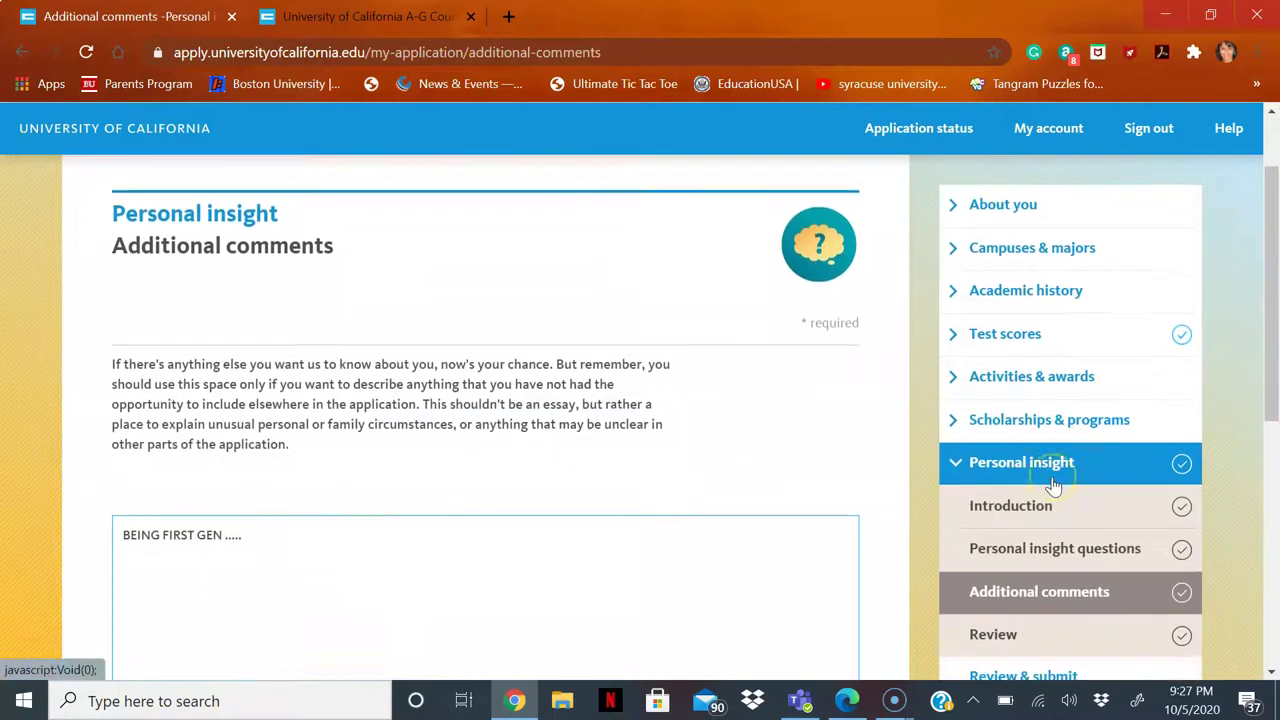
{"action": "scroll", "coordinate": [1054, 485], "scroll_direction": "down", "scroll_amount": 1}
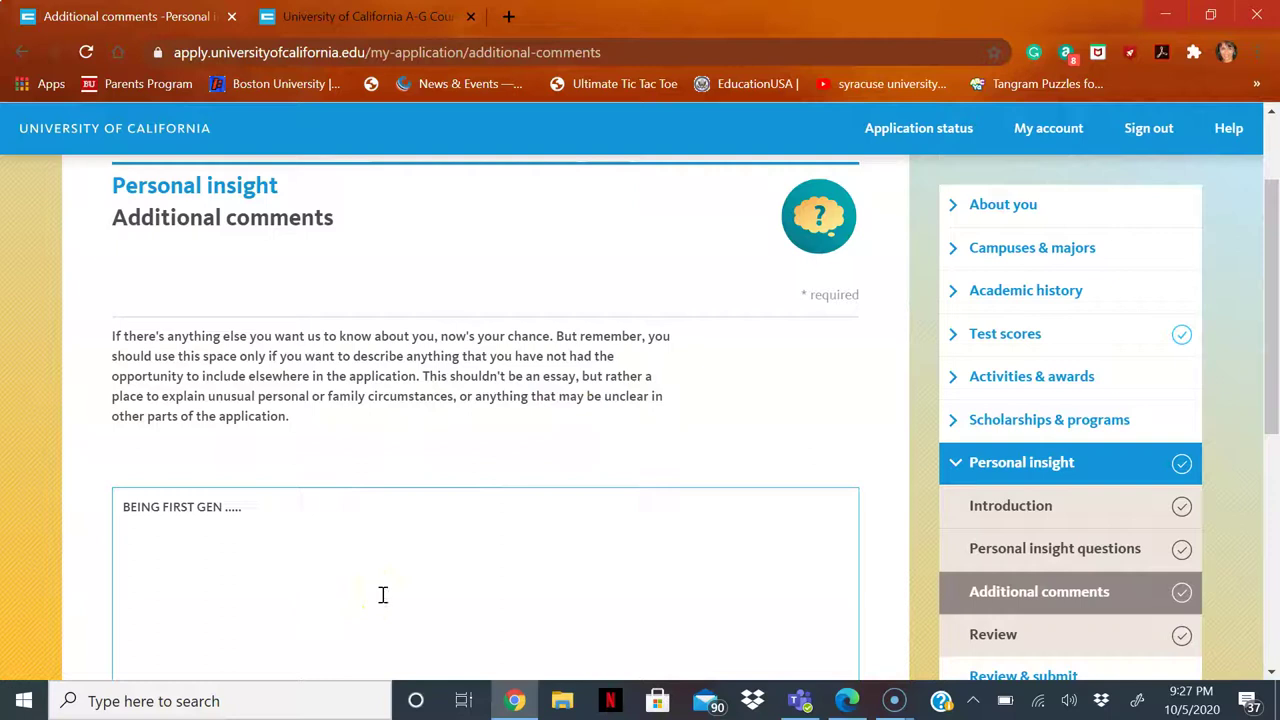
{"action": "scroll", "coordinate": [371, 591], "scroll_direction": "down", "scroll_amount": 2}
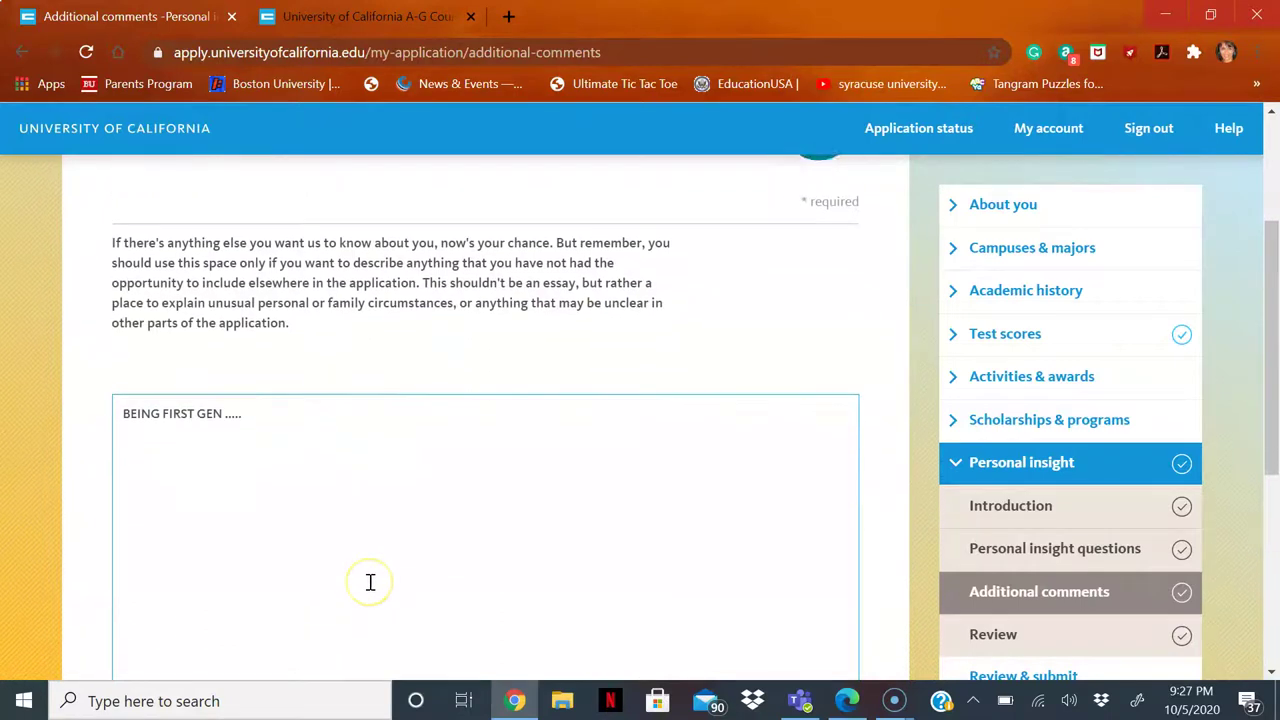
{"action": "scroll", "coordinate": [370, 582], "scroll_direction": "down", "scroll_amount": 1}
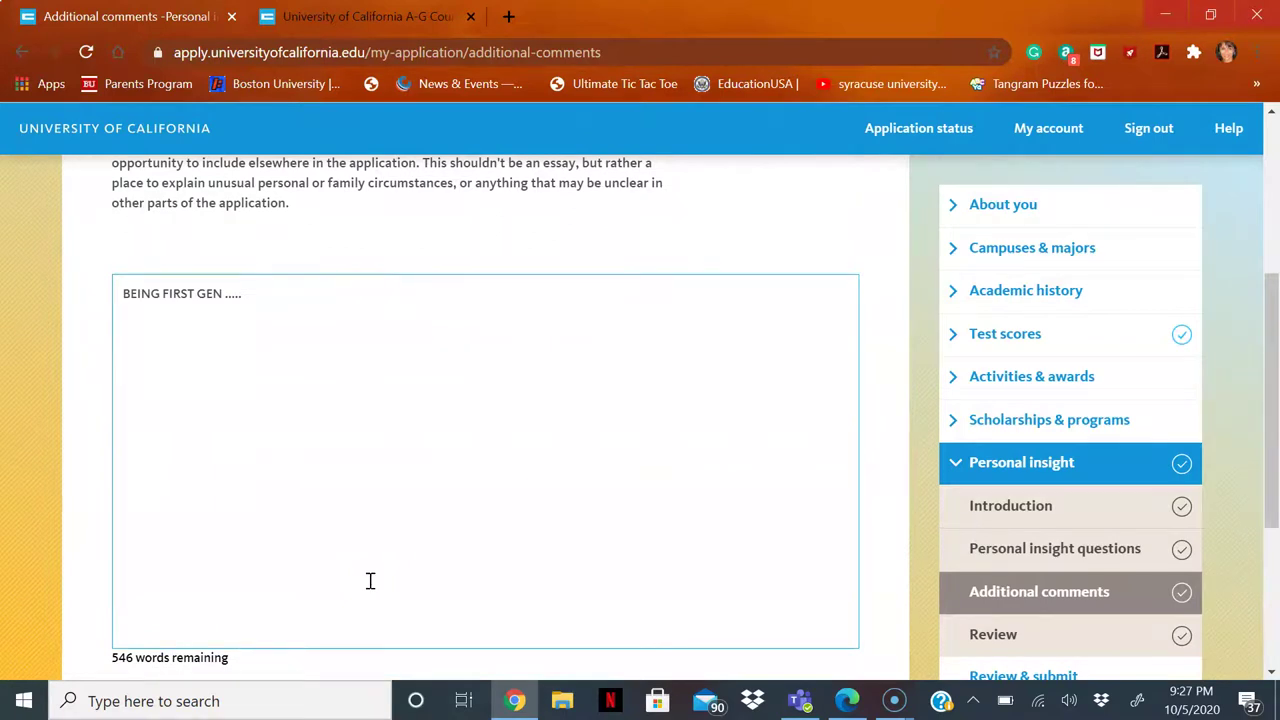
{"action": "scroll", "coordinate": [370, 582], "scroll_direction": "down", "scroll_amount": 1}
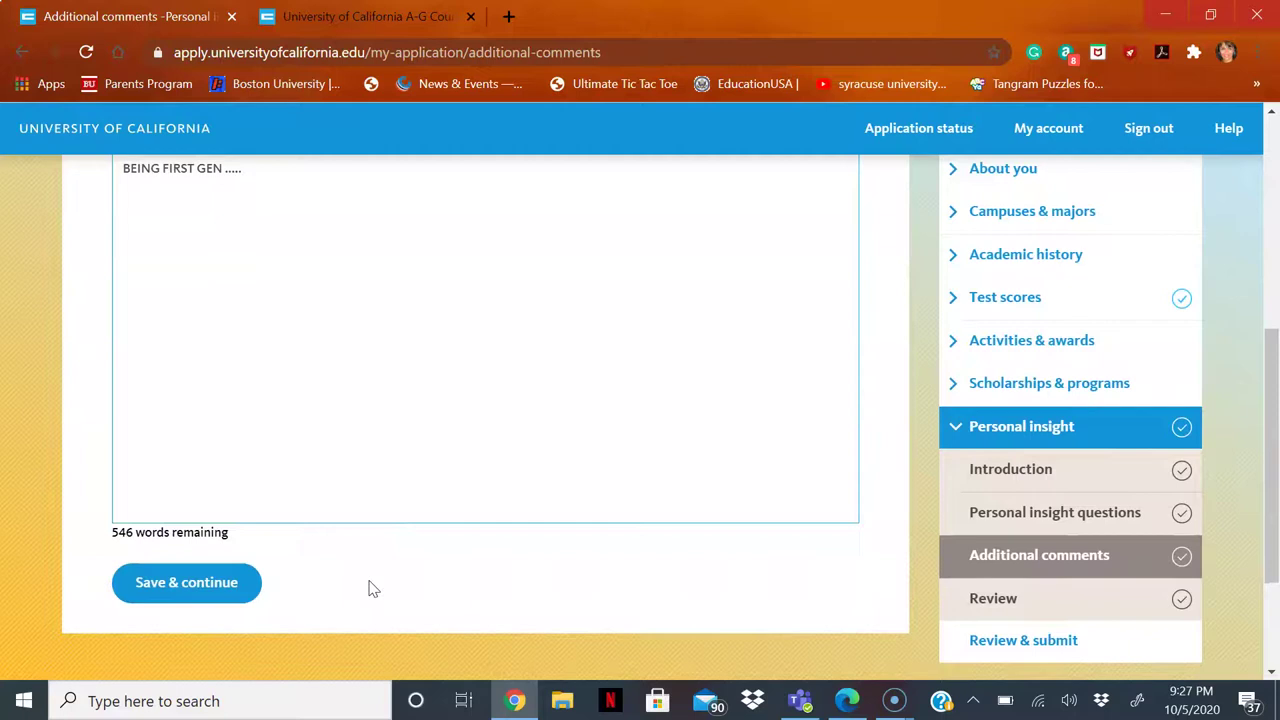
{"action": "scroll", "coordinate": [370, 589], "scroll_direction": "up", "scroll_amount": 2}
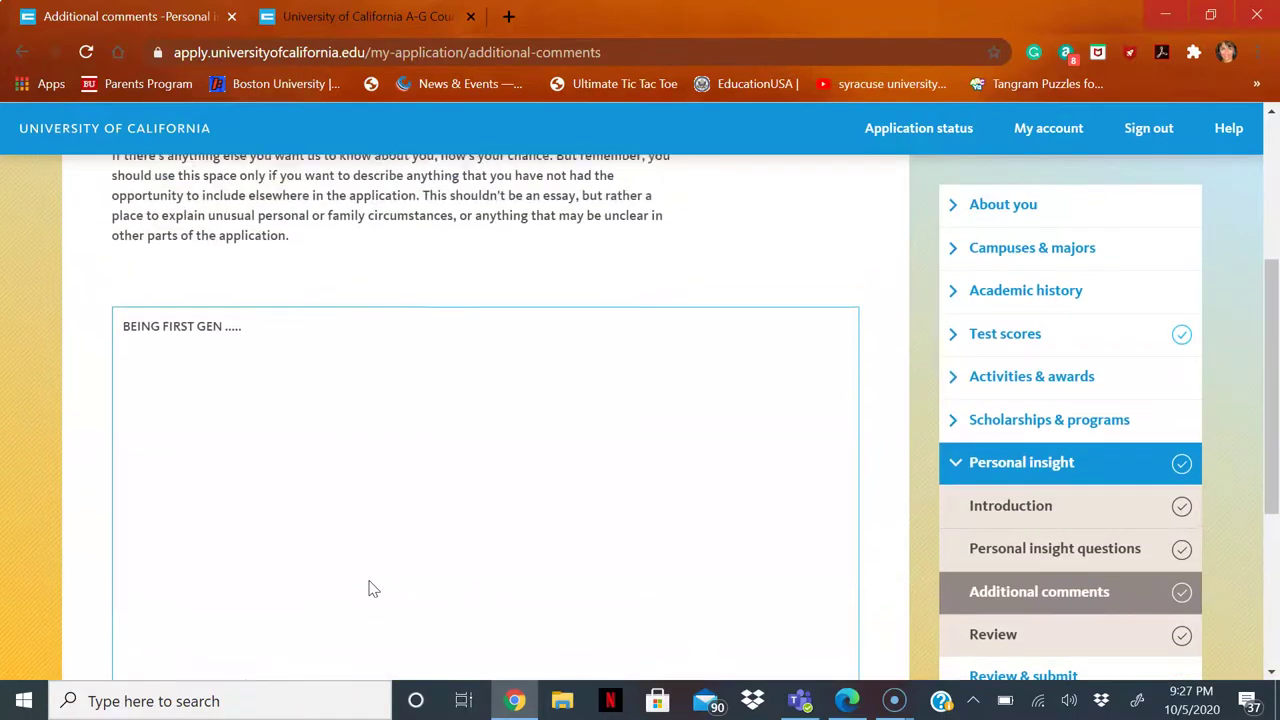
{"action": "scroll", "coordinate": [369, 589], "scroll_direction": "up", "scroll_amount": 1}
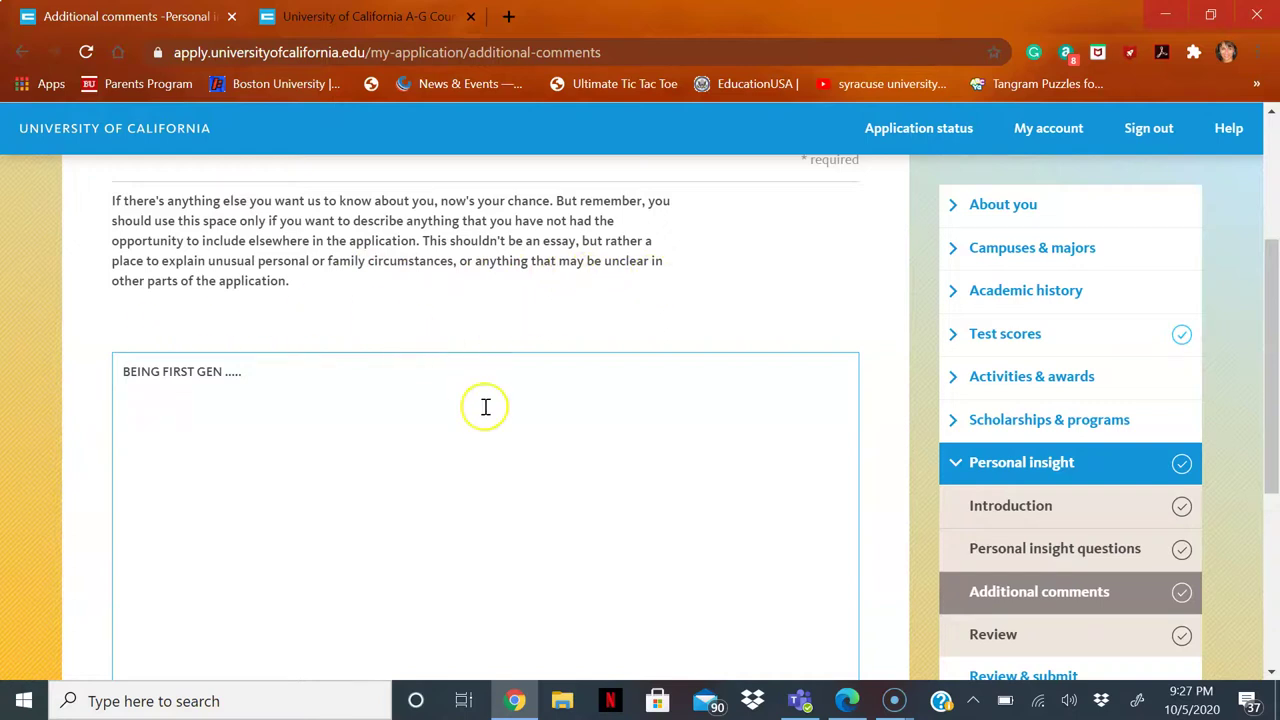
{"action": "scroll", "coordinate": [485, 407], "scroll_direction": "down", "scroll_amount": 2}
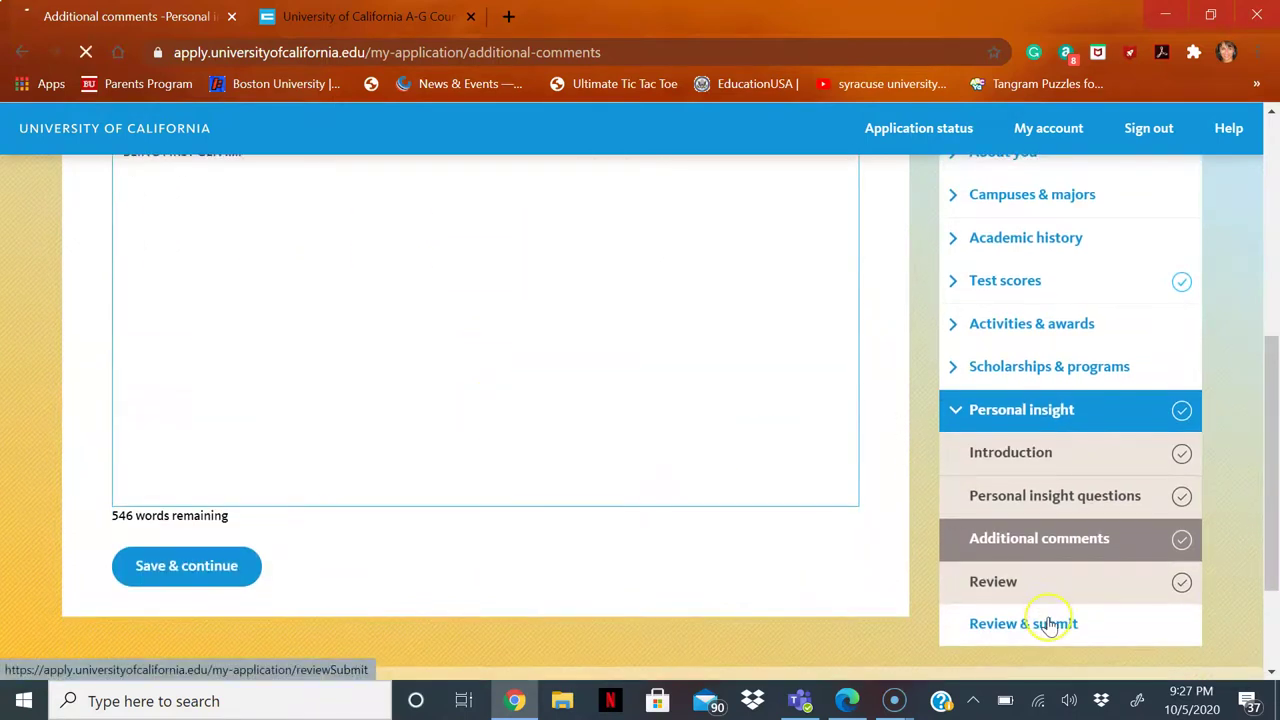
- Return to Review & submit to see the Fall quarter/semester 2021 sections, Test scores and Personal insight checked
{"action": "scroll", "coordinate": [771, 569], "scroll_direction": "down", "scroll_amount": 3}
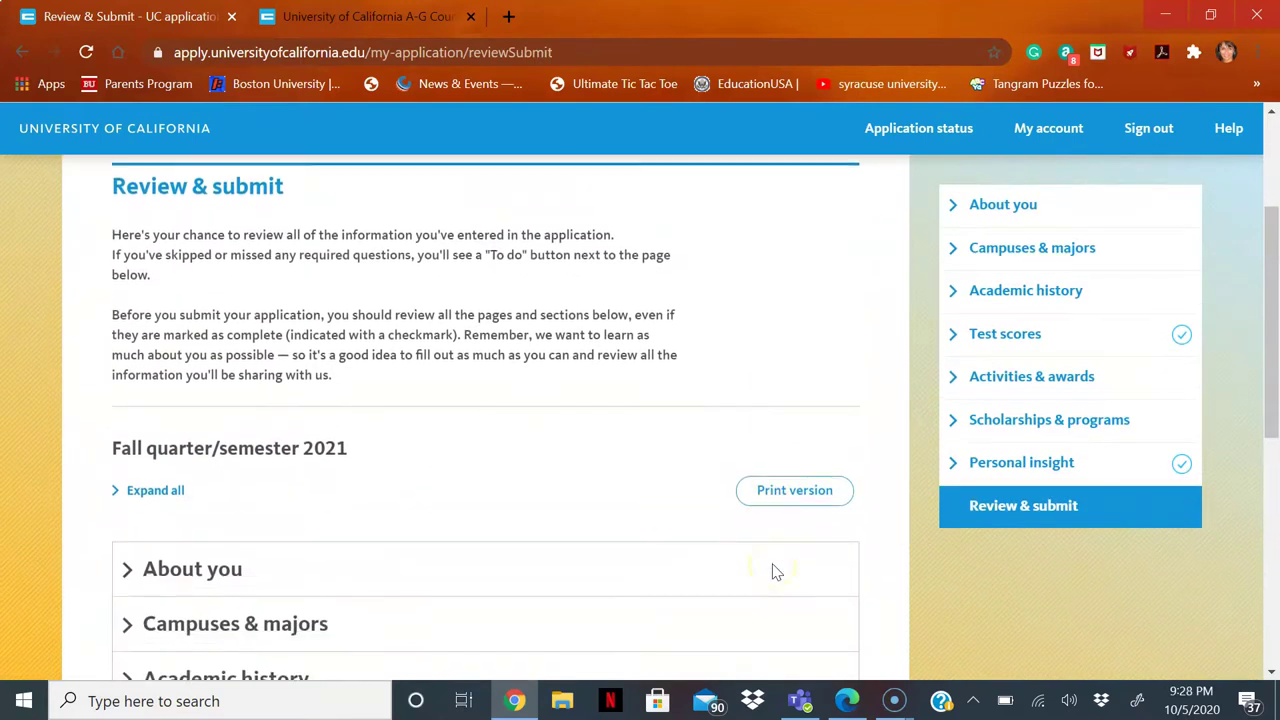
{"action": "scroll", "coordinate": [773, 572], "scroll_direction": "down", "scroll_amount": 1}
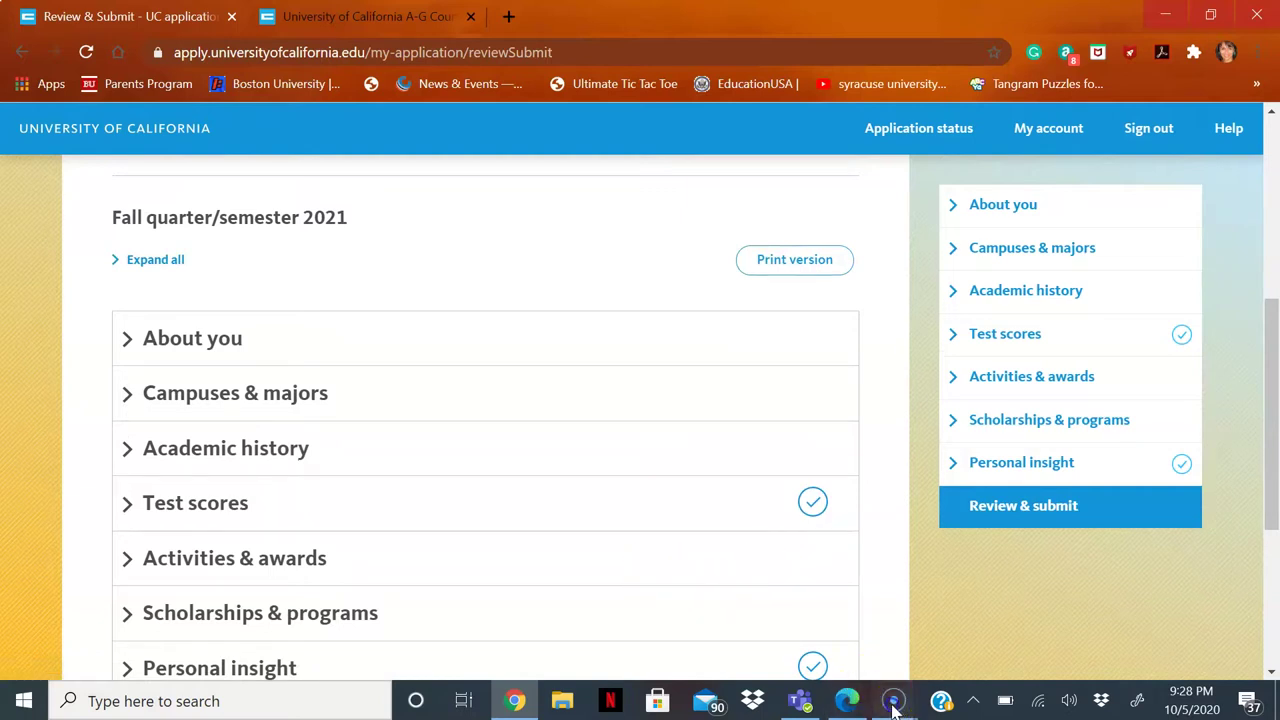
{"action": "mouse_move", "coordinate": [893, 705]}
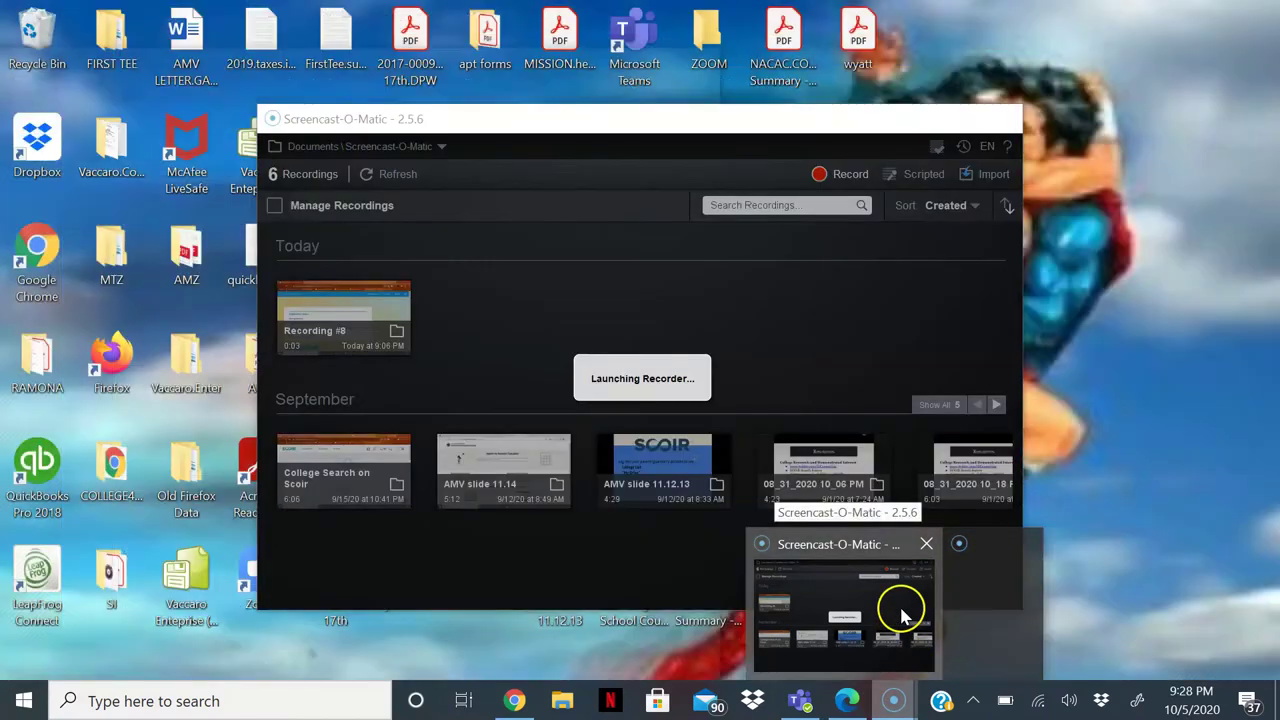
{"action": "left_click", "coordinate": [900, 610]}
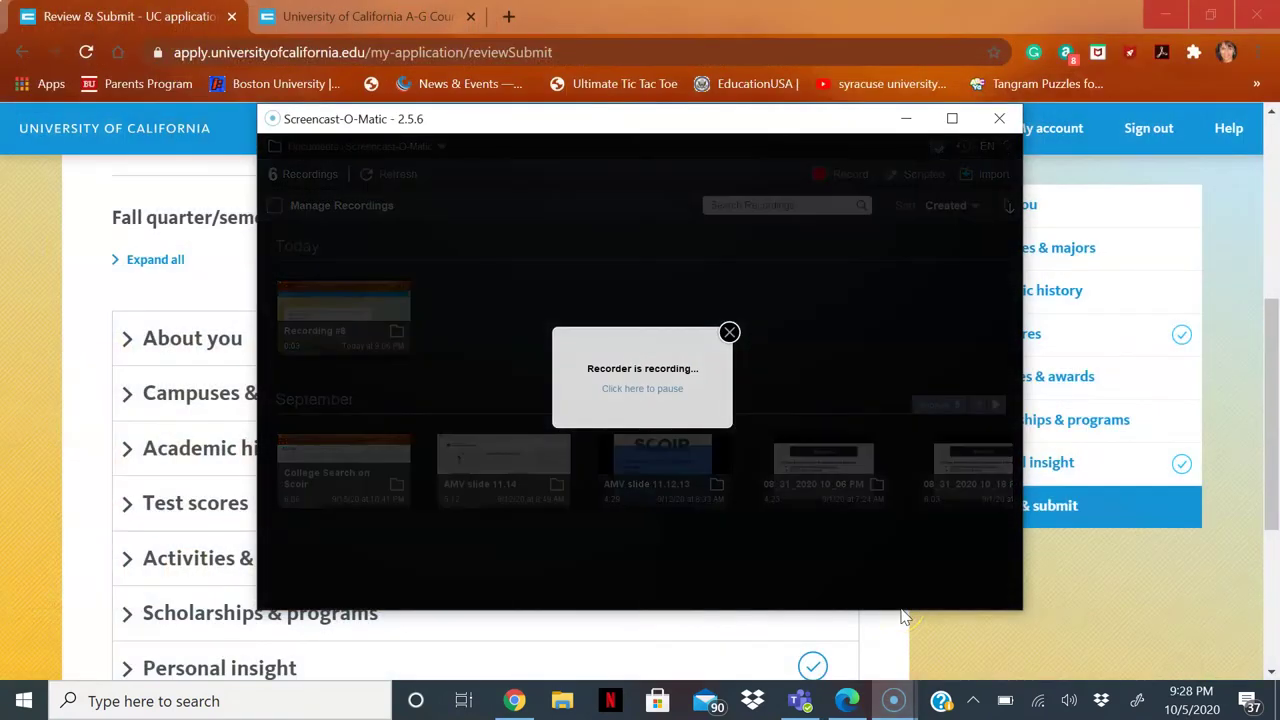